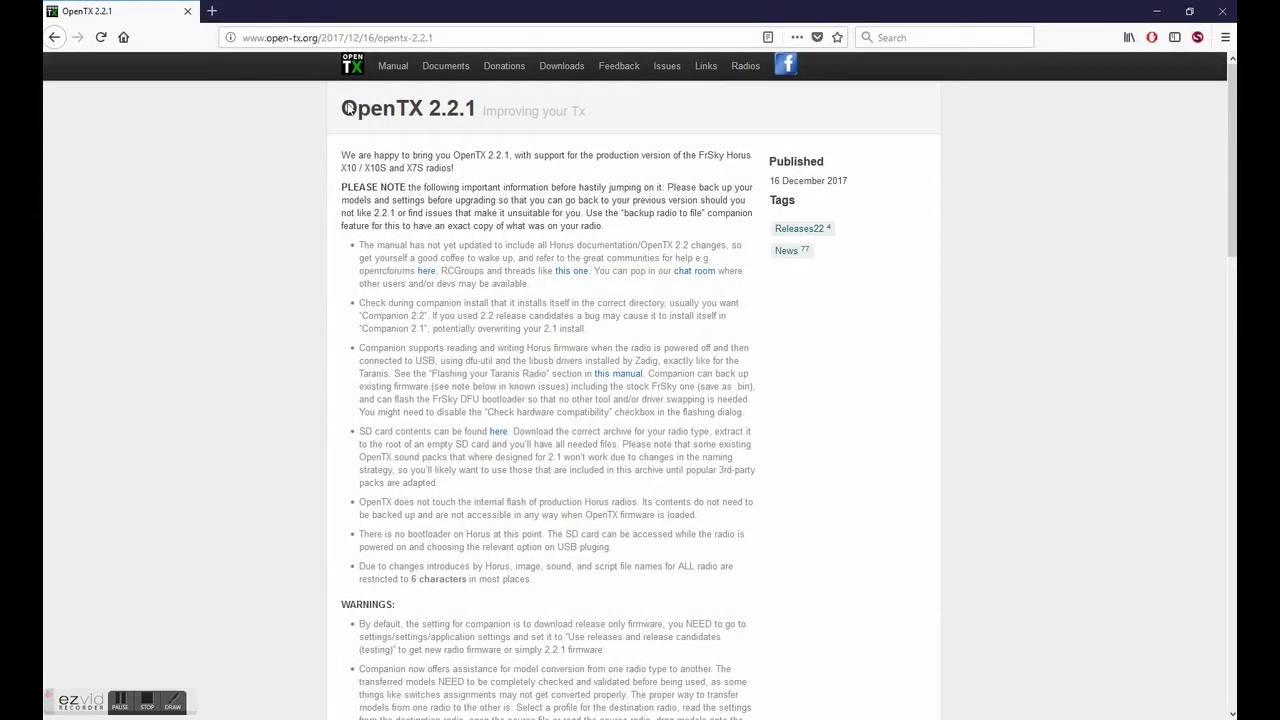
# Step: Review the OpenTX 2.2.1 release page from its heading down through the release notes
pyautogui.moveTo(344, 106); pyautogui.dragTo(541, 112)
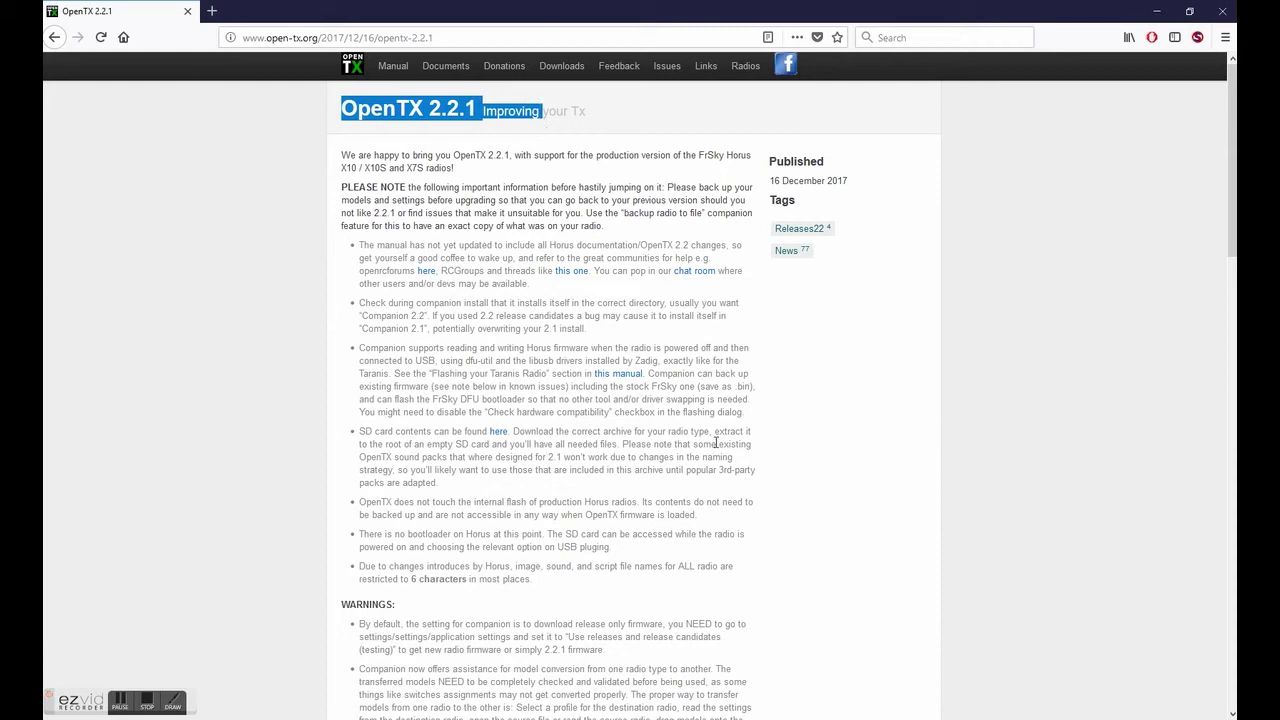
pyautogui.scroll(-15, 716, 442)
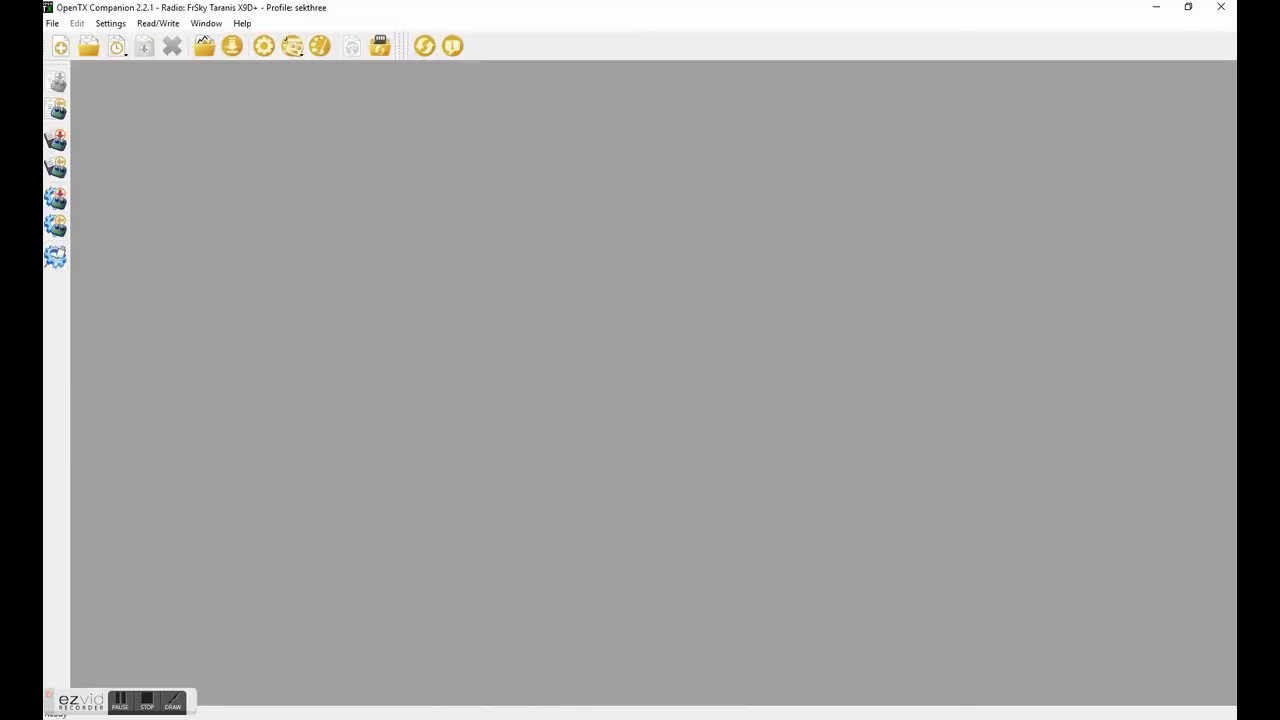
# Step: Switch to the Camera app, inspect the Taranis radio's display at full size, and return to OpenTX Companion
pyautogui.hotkey('alt', 'Tab')
pyautogui.click(1184, 469)
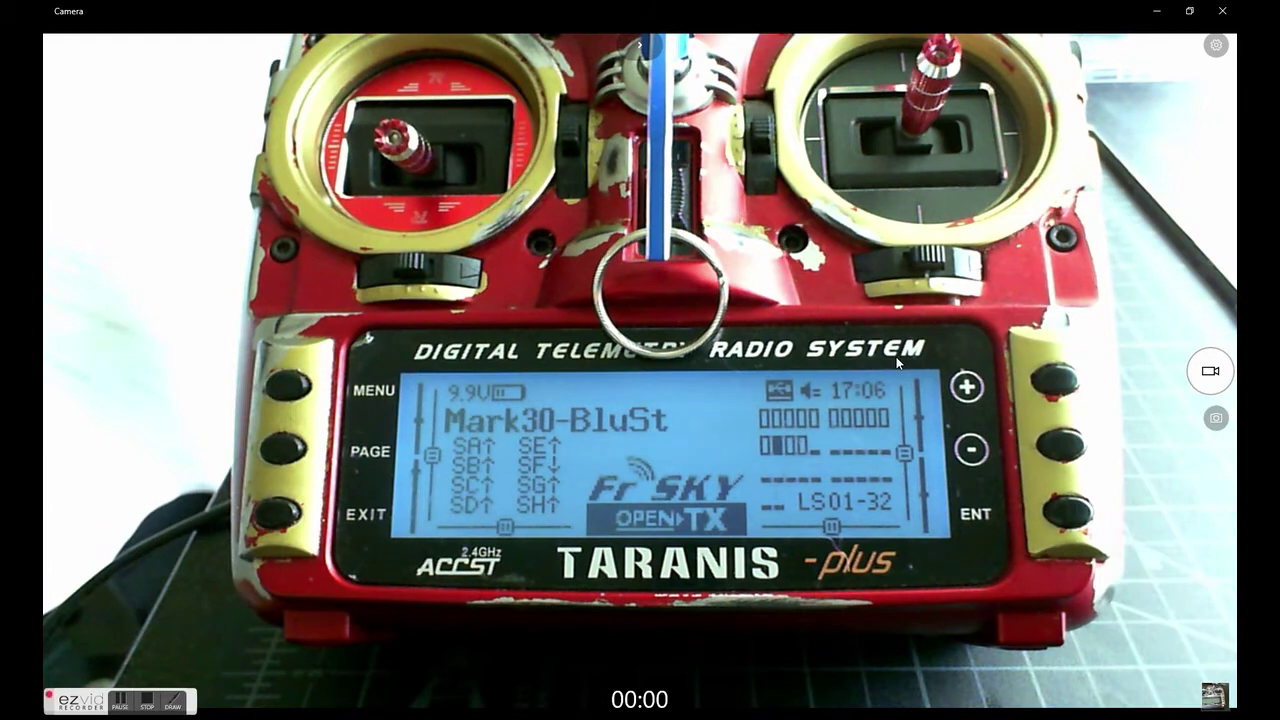
pyautogui.click(1189, 10)
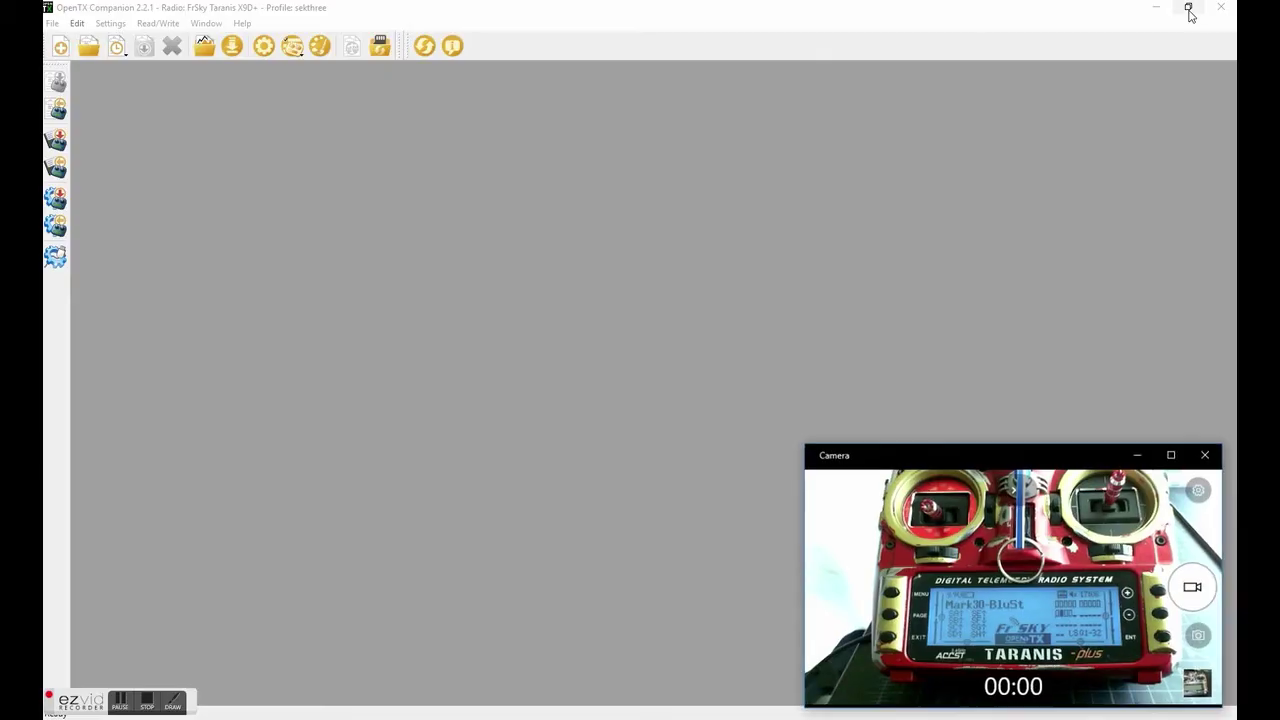
pyautogui.click(398, 21)
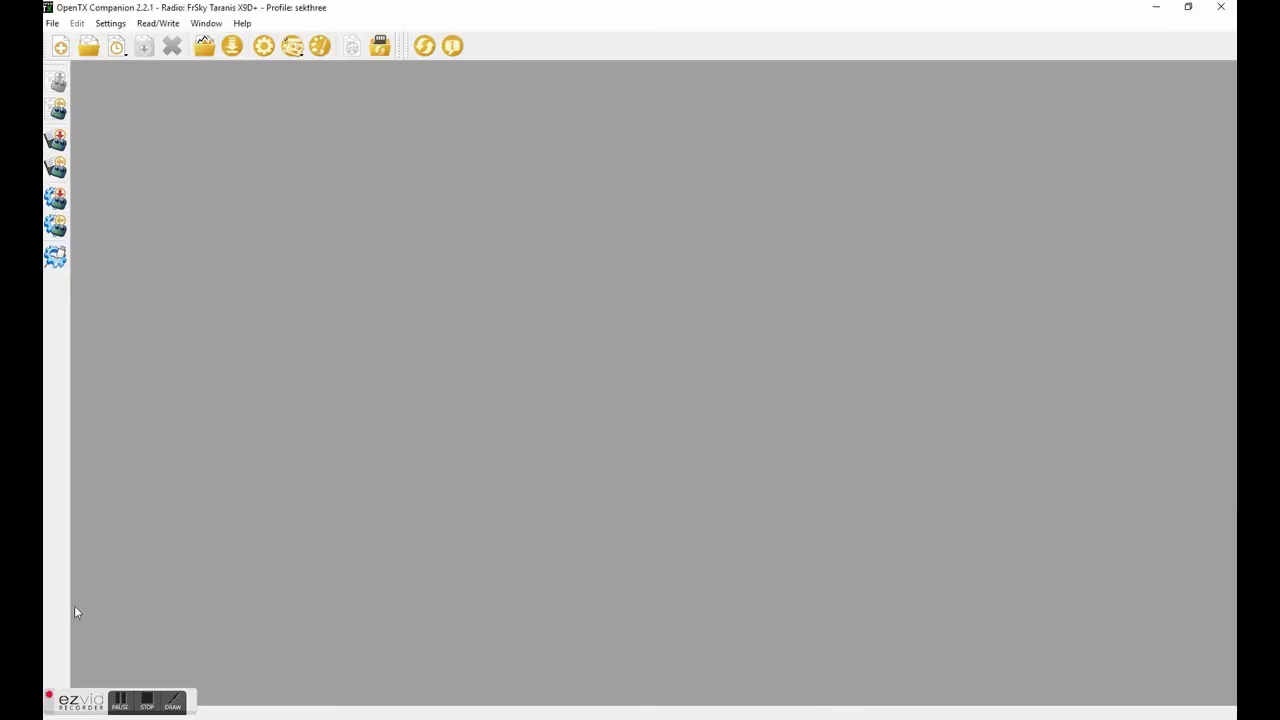
# Step: Switch to File Explorer and open the radio's SD card, USB Drive (E:), to show its folders
pyautogui.click(436, 714)
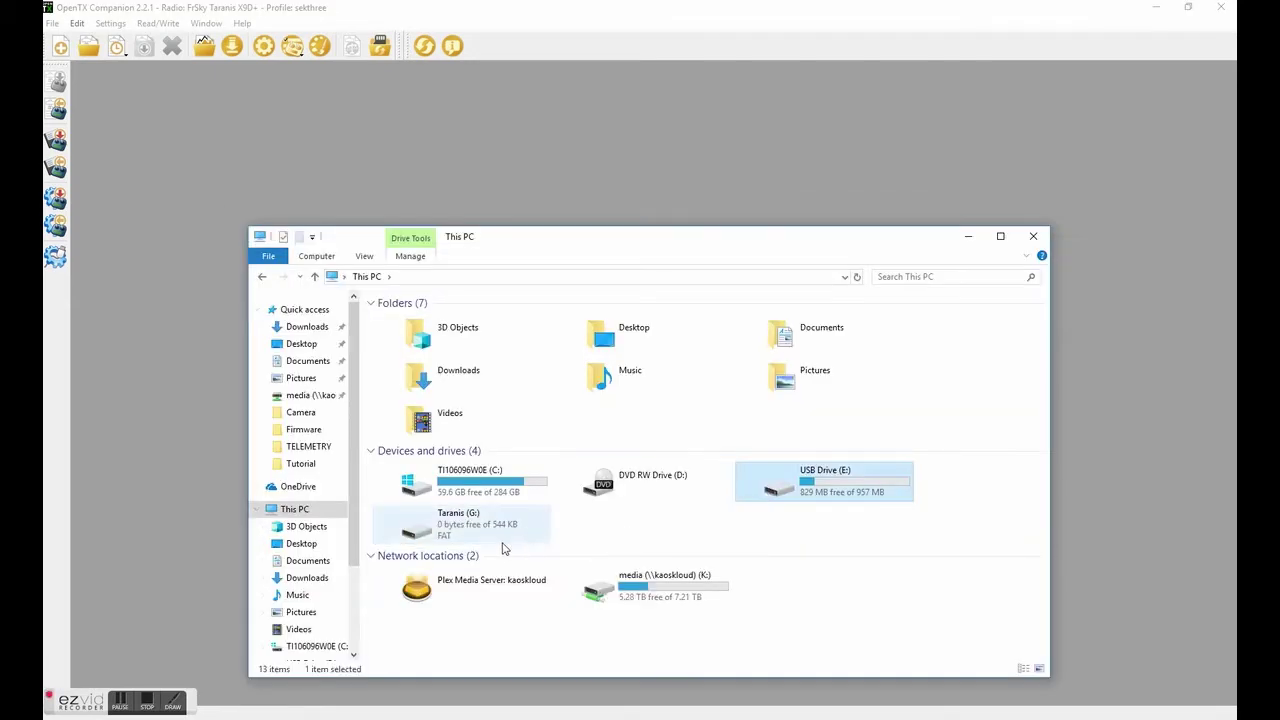
pyautogui.click(466, 532)
pyautogui.click(806, 490)
pyautogui.doubleClick(806, 490)
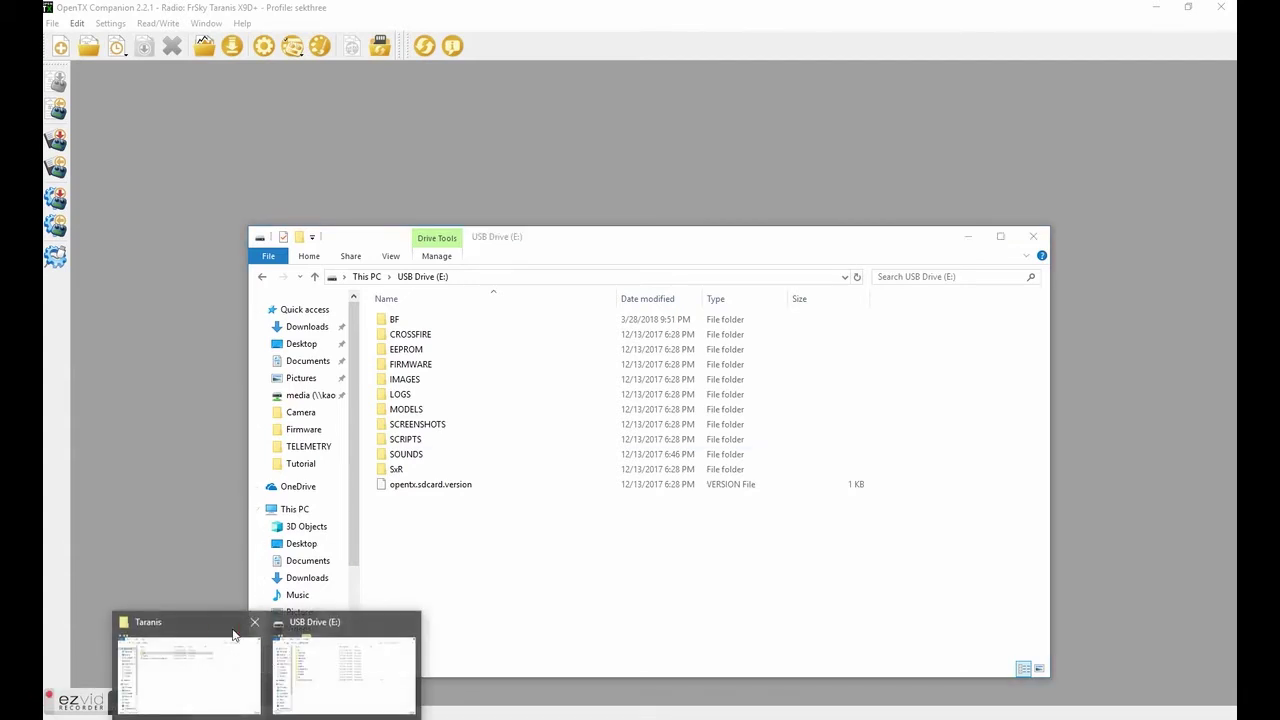
# Step: Check the full path of the local Quad\Taranis folder and open its 2.2 subfolder
pyautogui.click(186, 660)
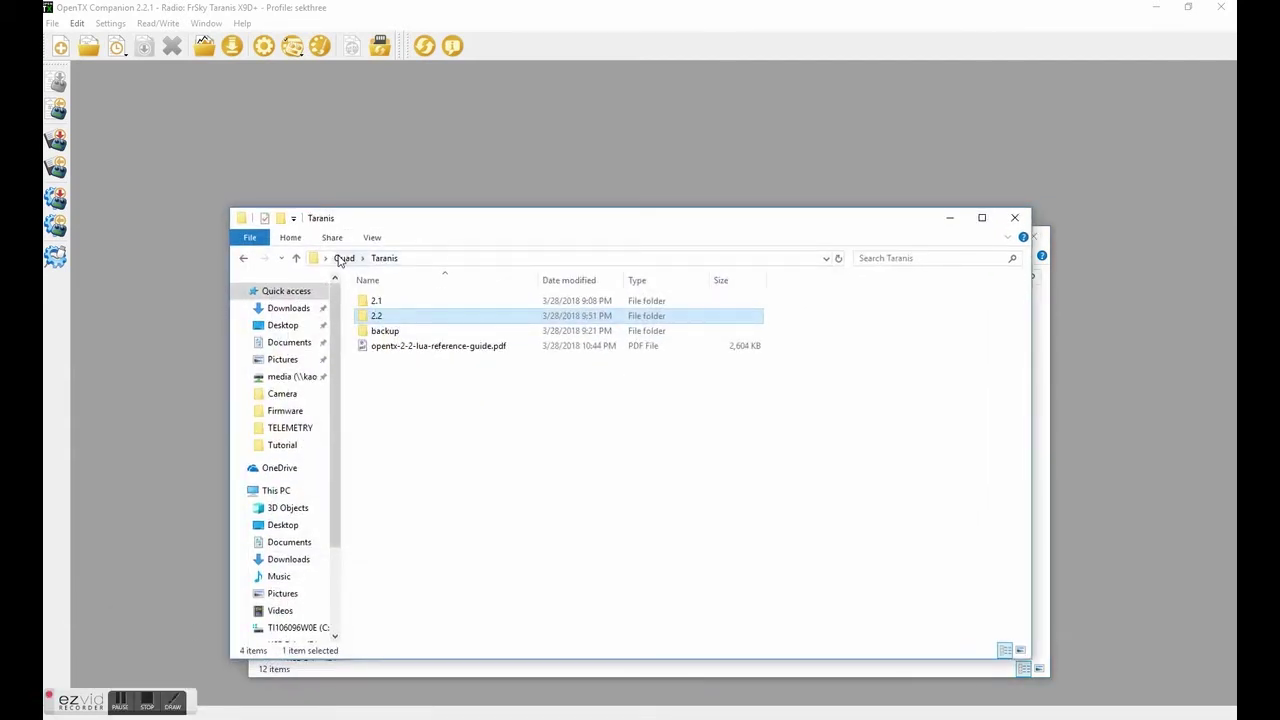
pyautogui.click(418, 259)
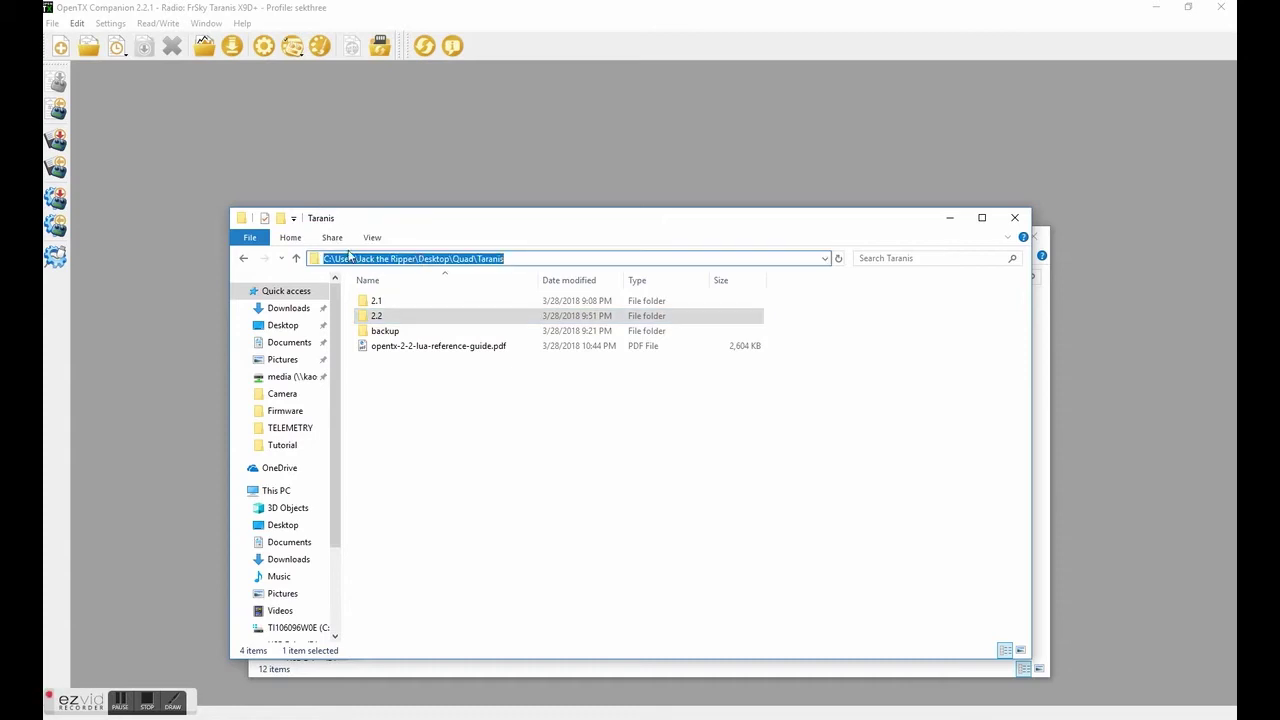
pyautogui.click(535, 259)
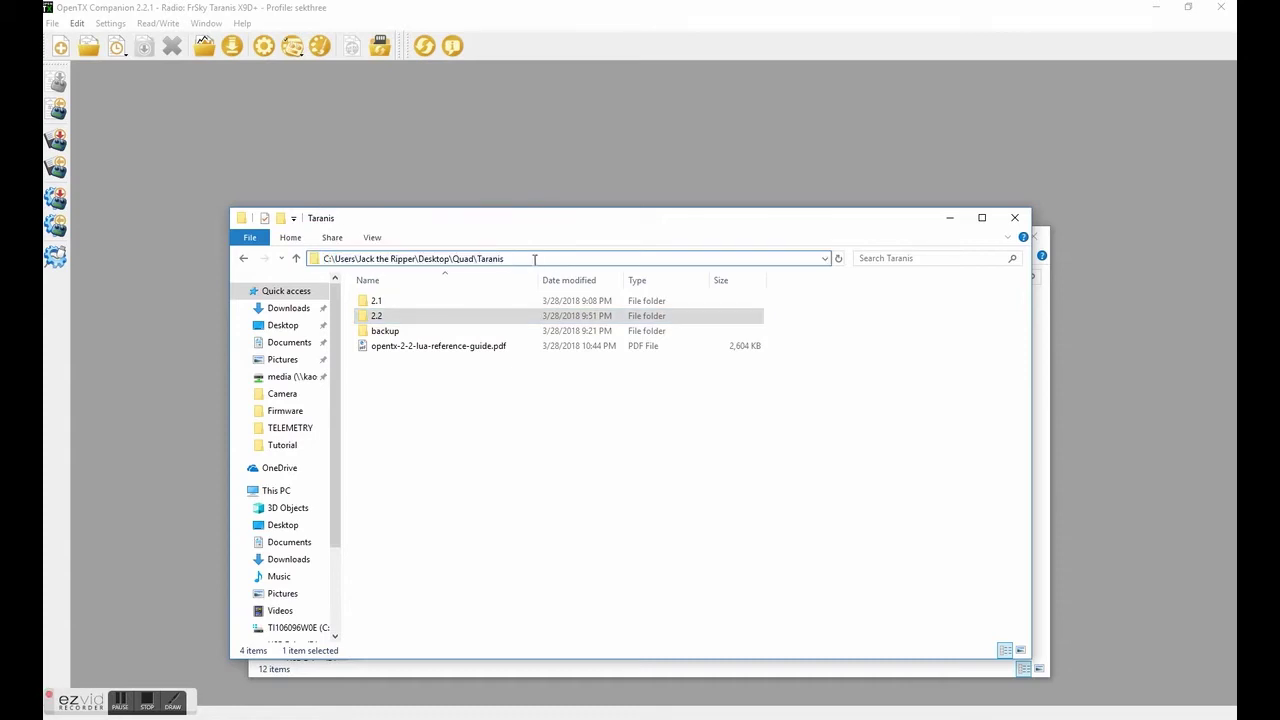
pyautogui.click(386, 325)
pyautogui.doubleClick(377, 316)
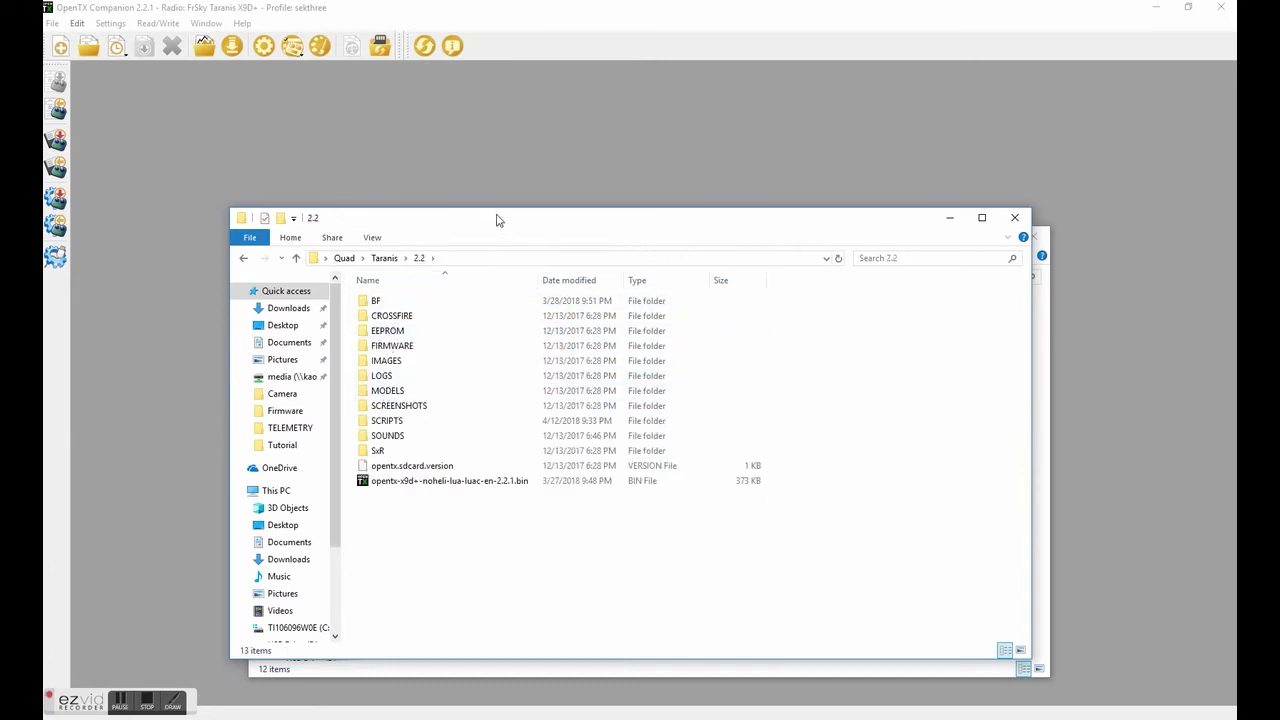
# Step: Place the 2.2 folder and USB Drive (E:) windows next to each other for comparison, and close the USB drive window
pyautogui.moveTo(501, 220); pyautogui.dragTo(381, 31)
pyautogui.click(801, 244)
pyautogui.moveTo(801, 244); pyautogui.dragTo(960, 88)
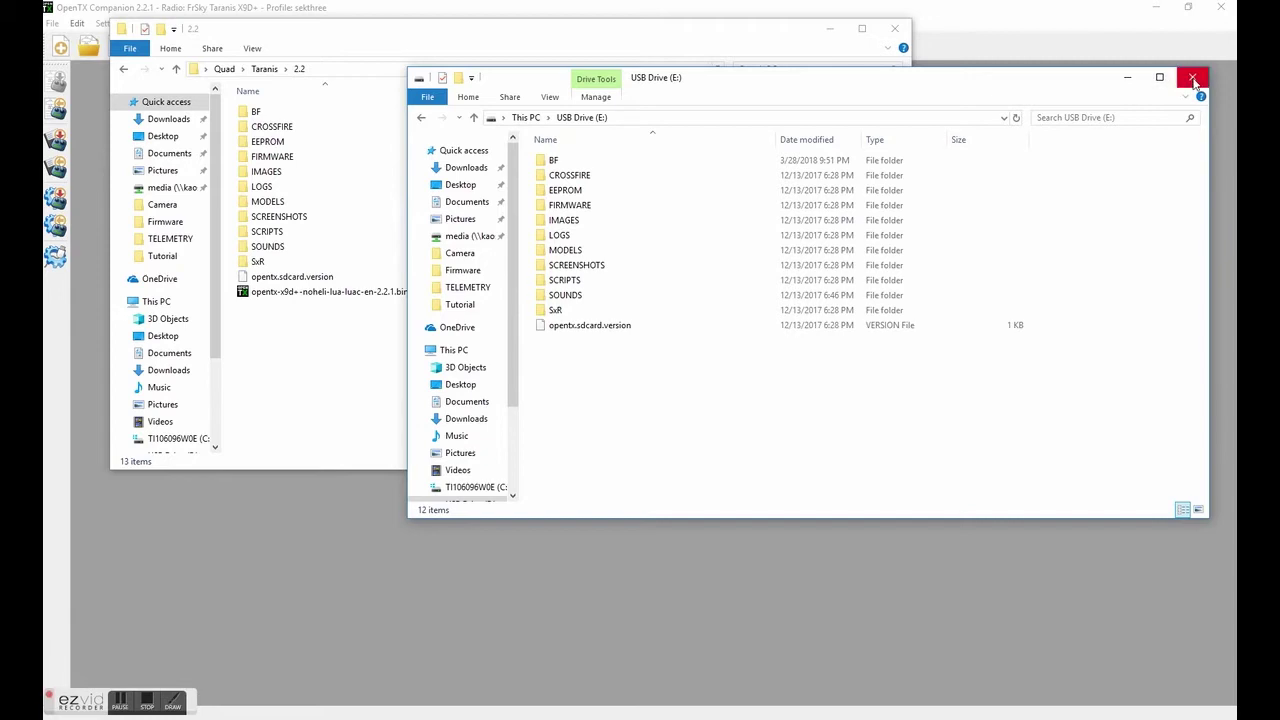
pyautogui.click(1193, 80)
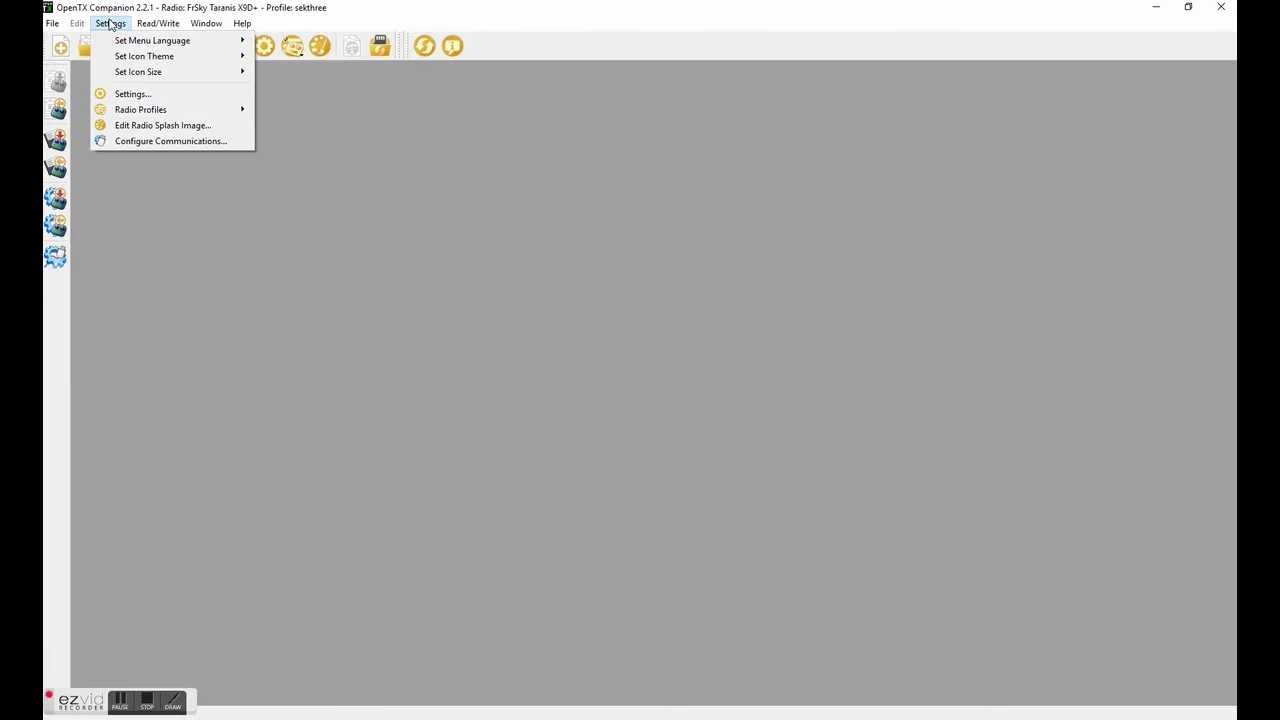
# Step: Set the radio profile's SD structure path to the Desktop\Quad\Taranis\2.2 folder in OpenTX Companion
pyautogui.click(133, 93)
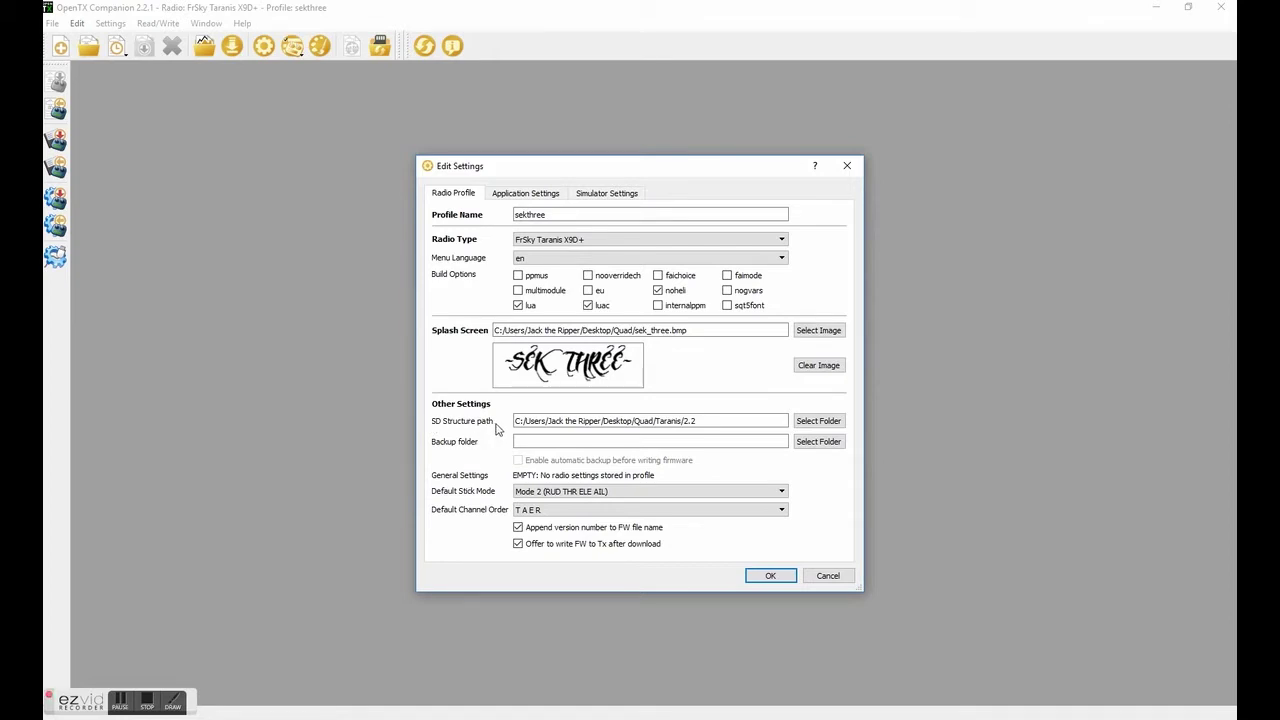
pyautogui.click(804, 418)
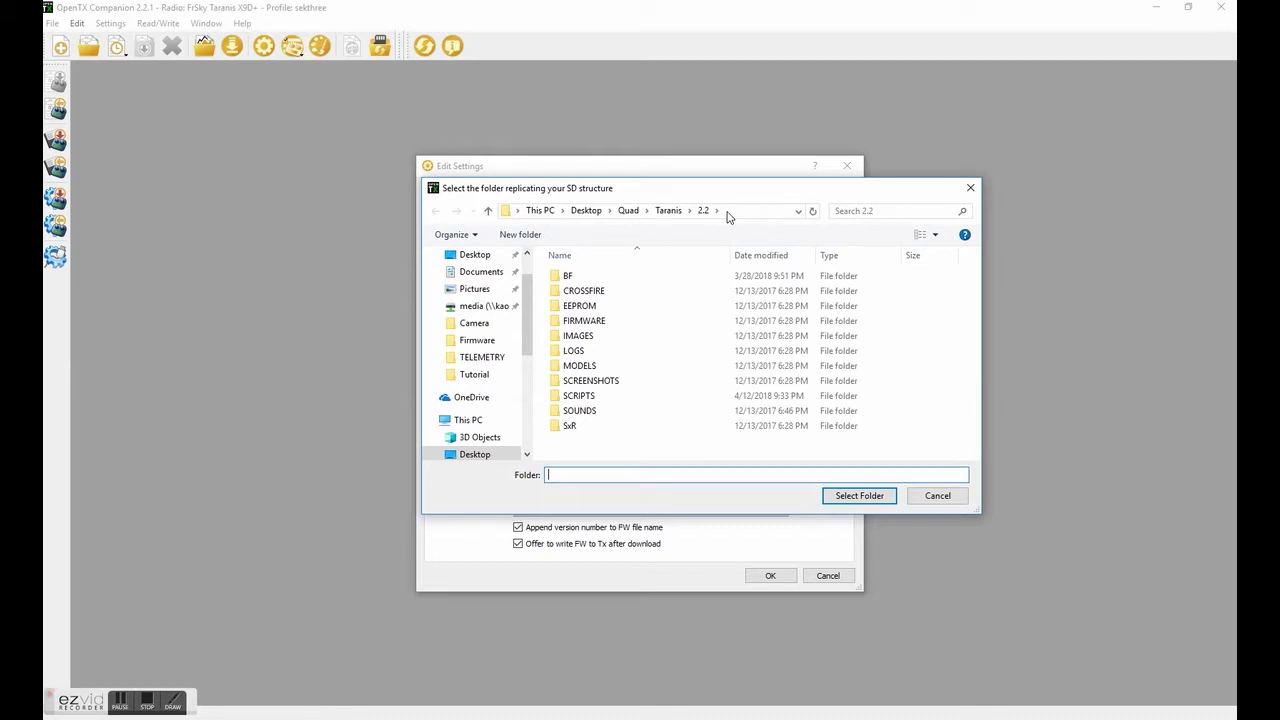
pyautogui.click(668, 211)
pyautogui.doubleClick(566, 290)
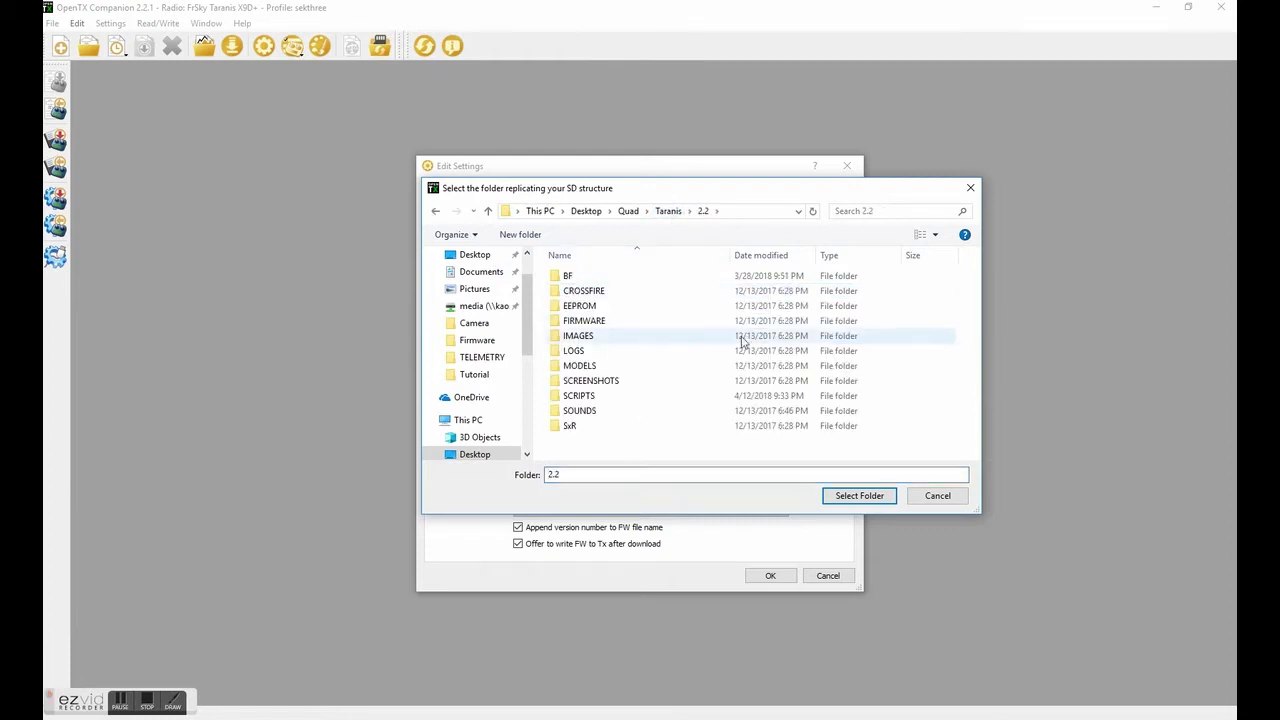
pyautogui.click(853, 495)
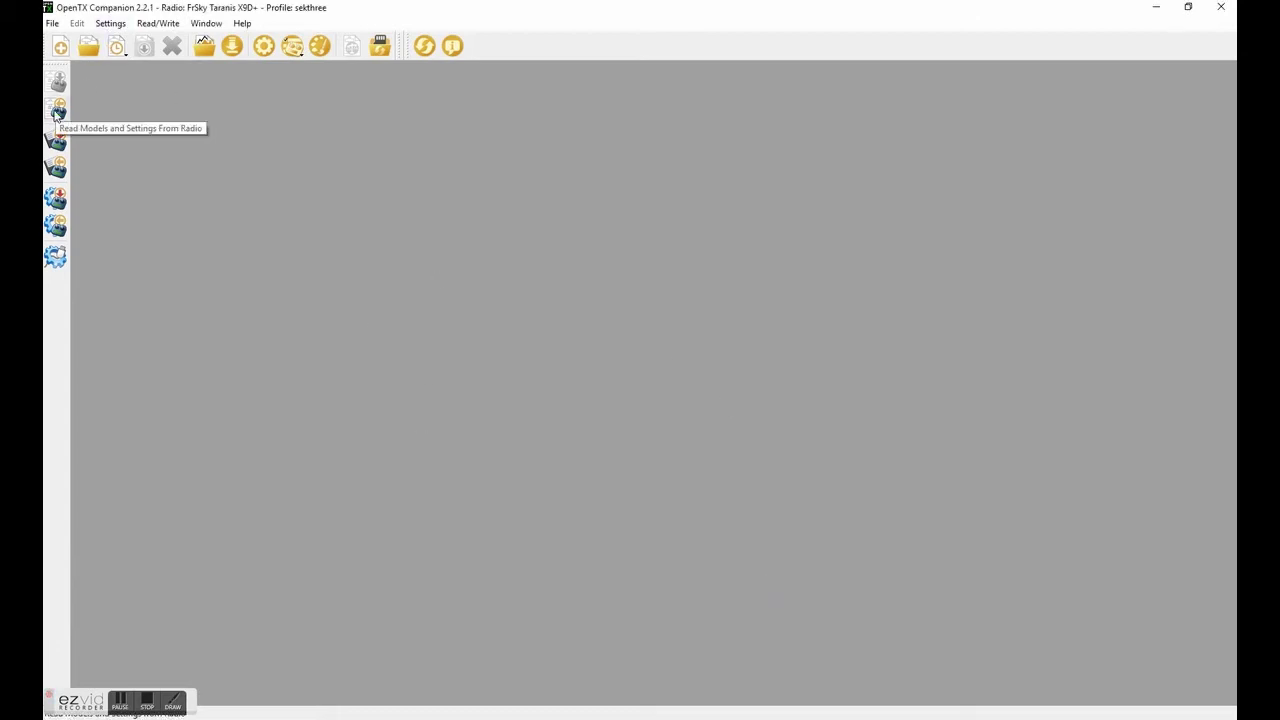
# Step: Read the models and settings from the radio, and check the radio's display in the enlarged camera view
pyautogui.click(56, 113)
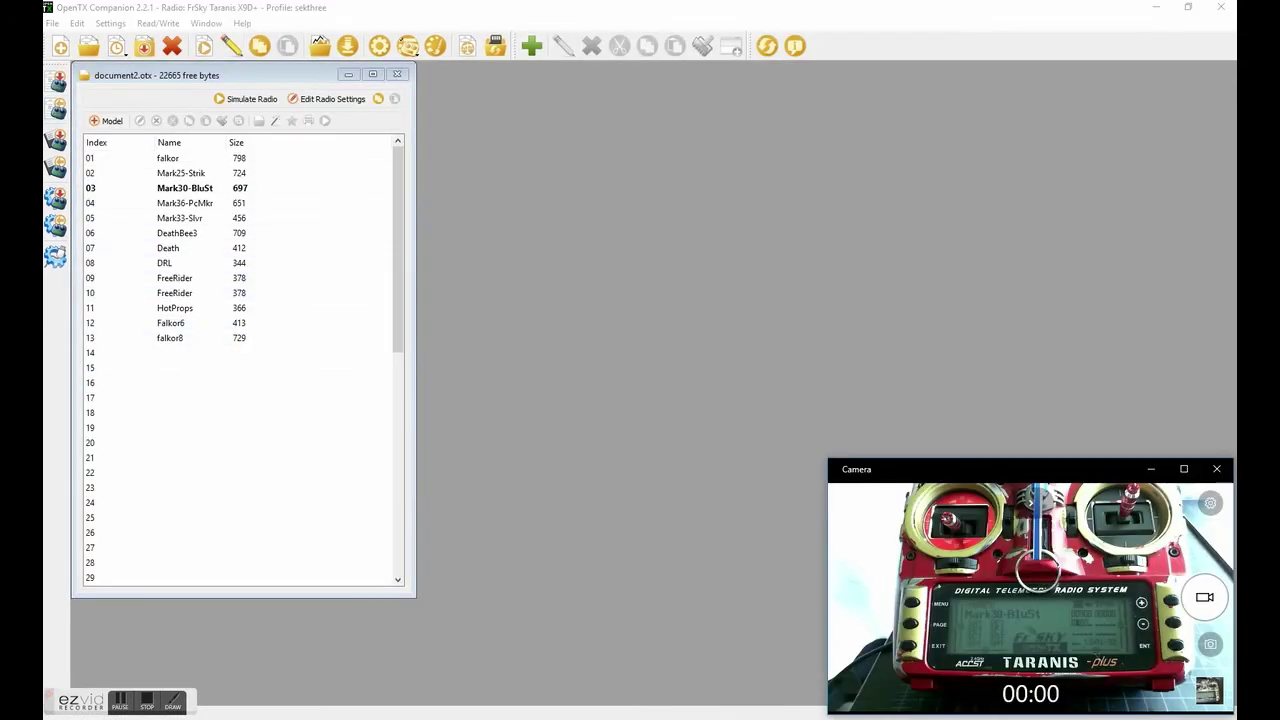
pyautogui.click(1186, 467)
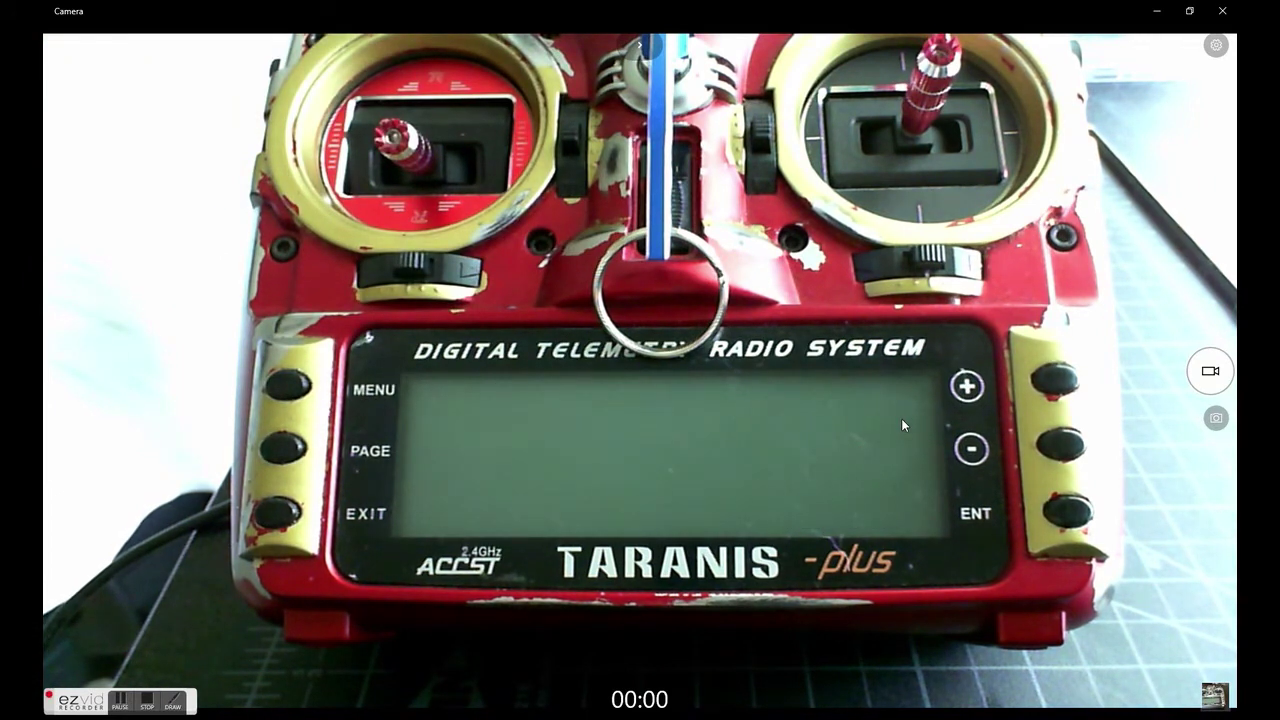
pyautogui.click(1187, 14)
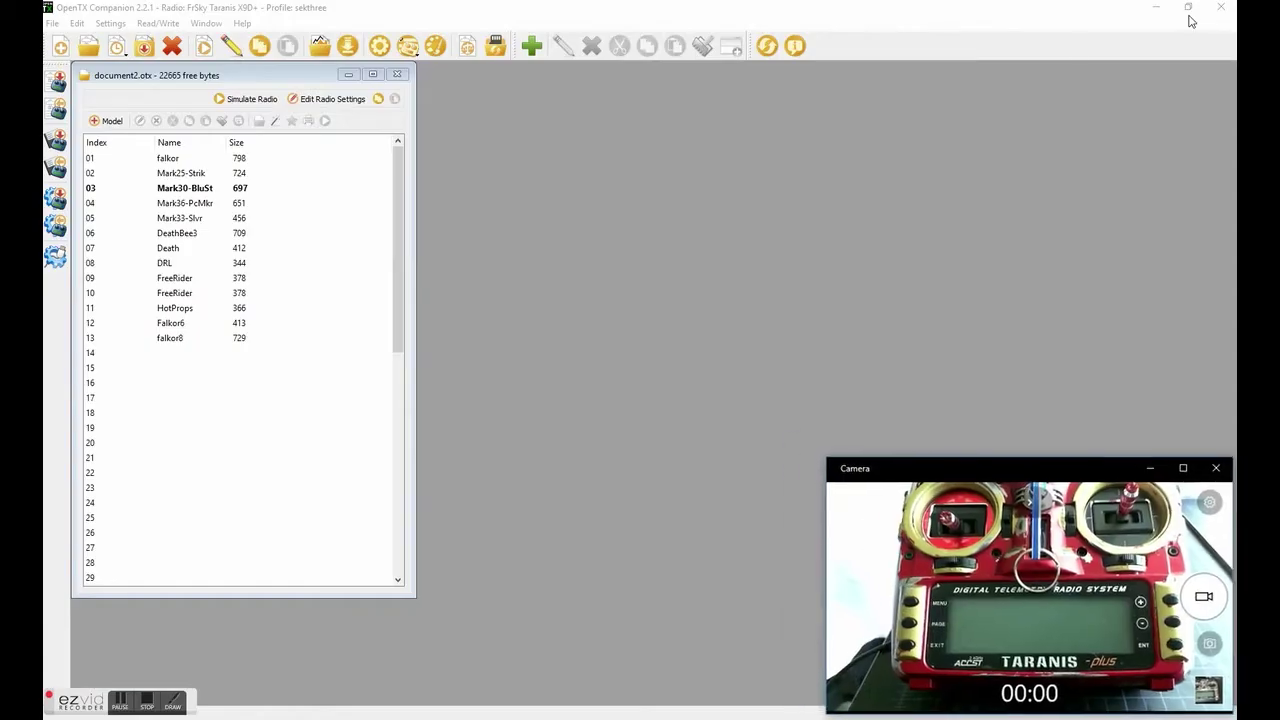
pyautogui.click(896, 324)
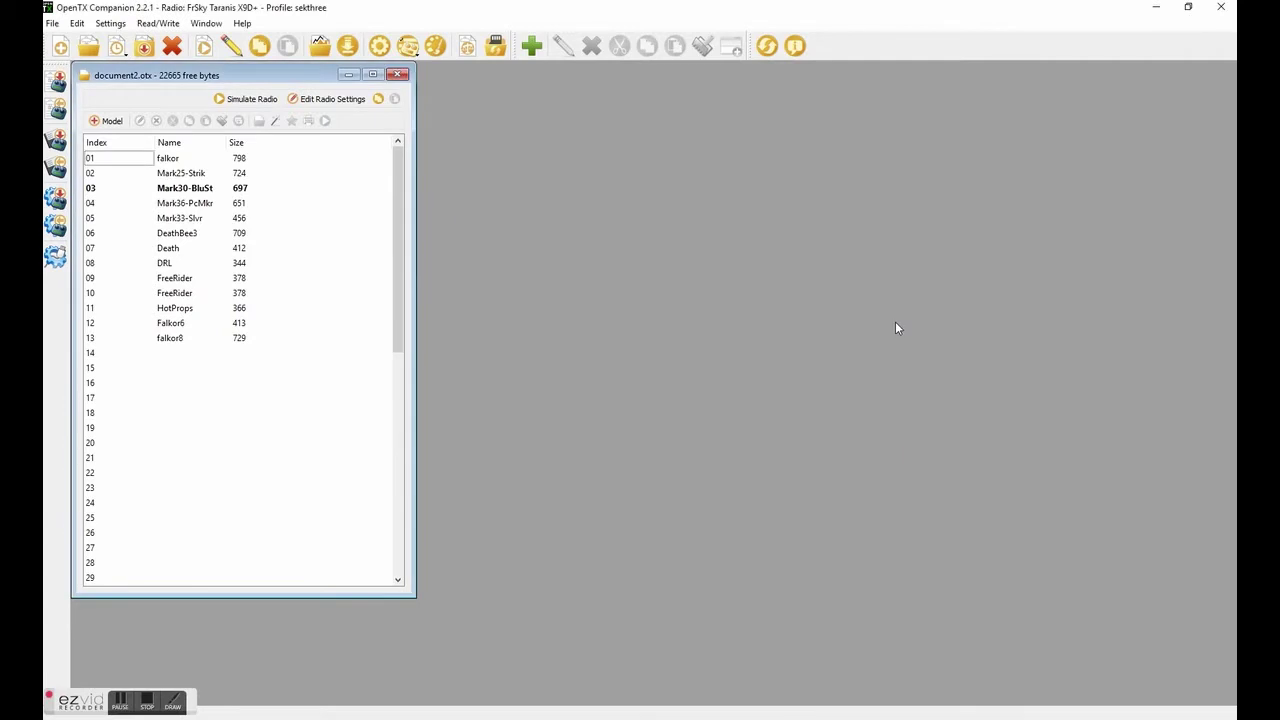
# Step: Simulate the radio with the Mark30-BluSt model and try switches SA and SF, leaving SF down
pyautogui.click(184, 190)
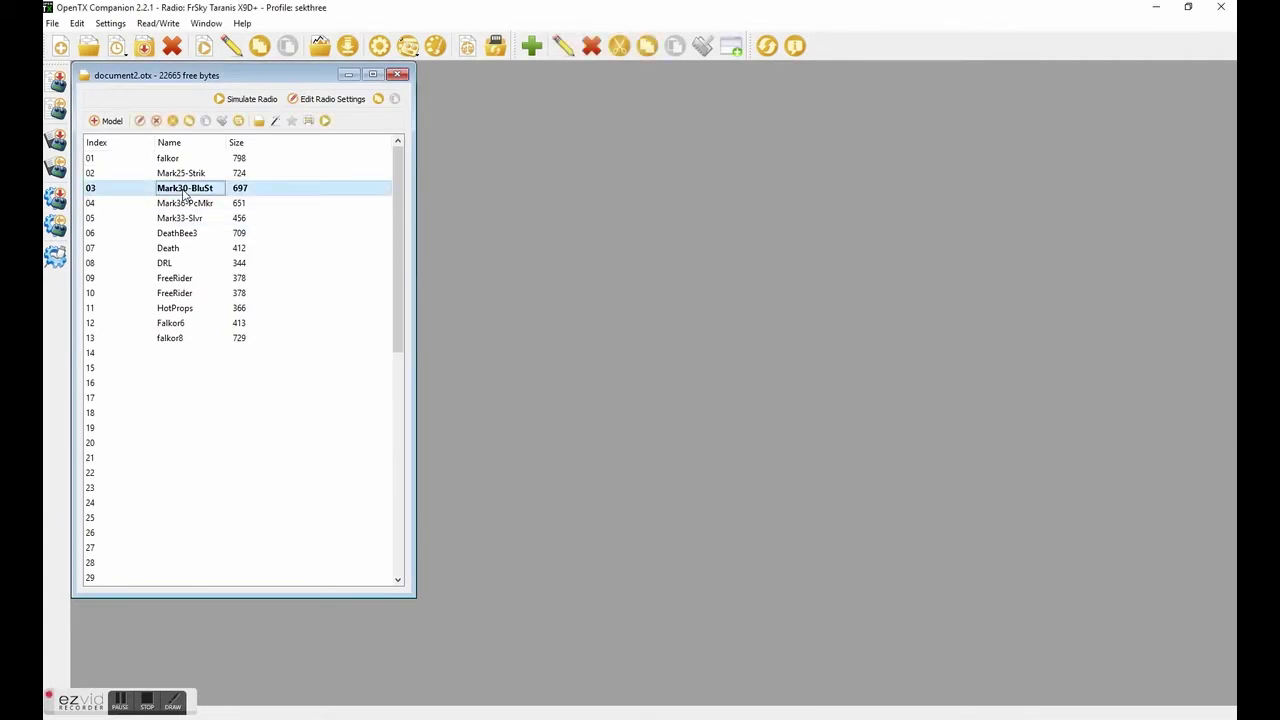
pyautogui.click(233, 103)
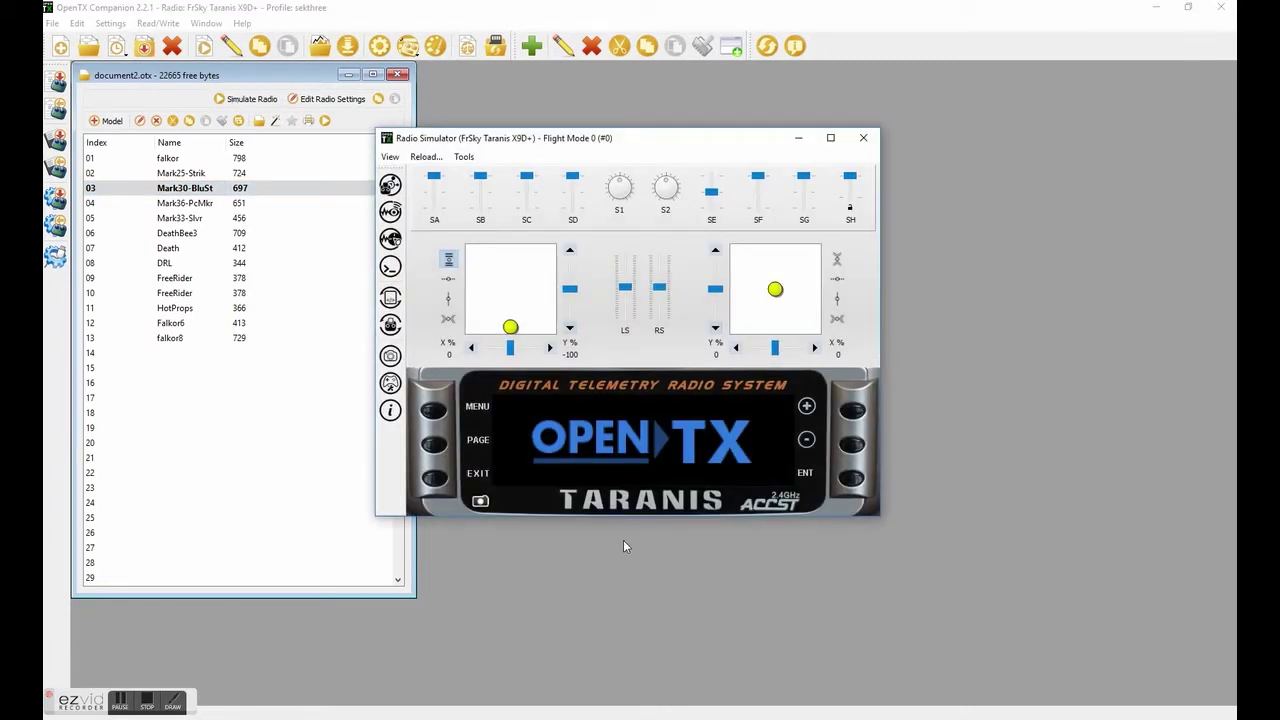
pyautogui.moveTo(510, 326)
pyautogui.mouseDown()
pyautogui.moveTo(511, 298)
pyautogui.moveTo(510, 326)
pyautogui.mouseUp()
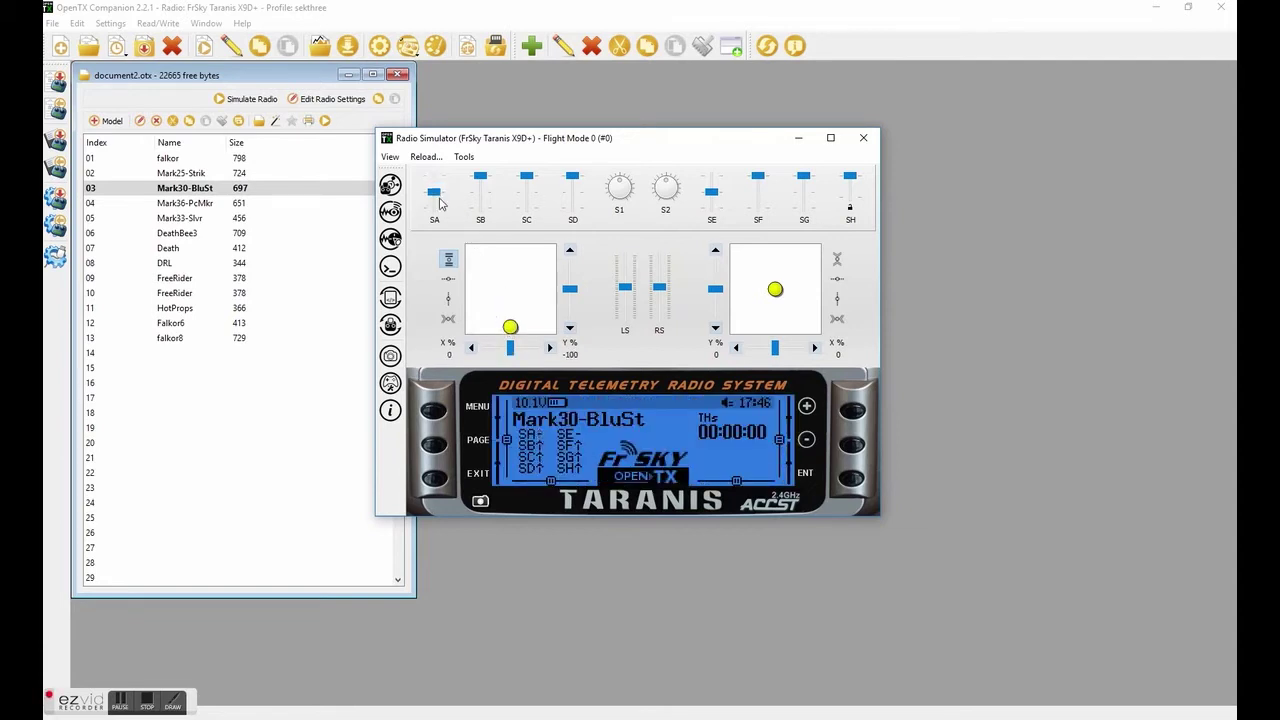
pyautogui.moveTo(440, 203); pyautogui.dragTo(441, 183)
pyautogui.click(760, 210)
# Step: Open the simulator's Debug Output, enlarge it and place it beside the simulator to examine the script and sound file errors
pyautogui.moveTo(620, 142); pyautogui.dragTo(321, 79)
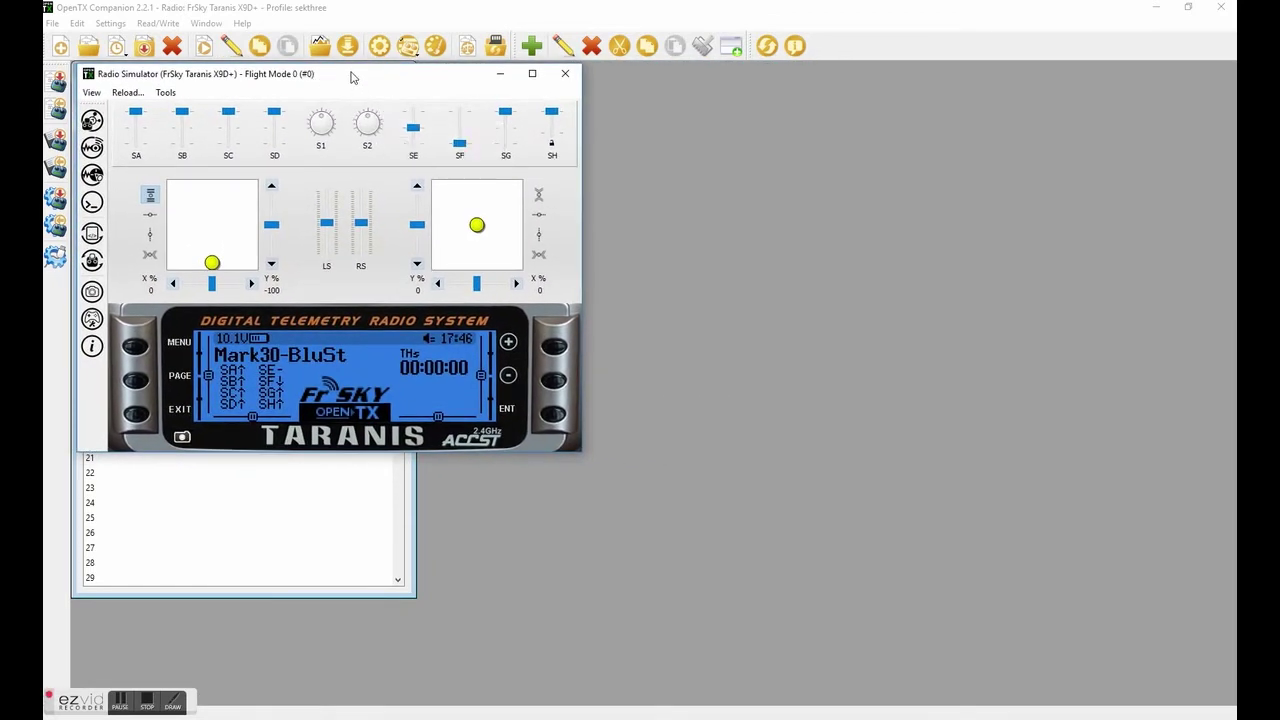
pyautogui.moveTo(352, 75)
pyautogui.mouseDown()
pyautogui.moveTo(475, 77)
pyautogui.moveTo(390, 93)
pyautogui.moveTo(373, 75)
pyautogui.mouseUp()
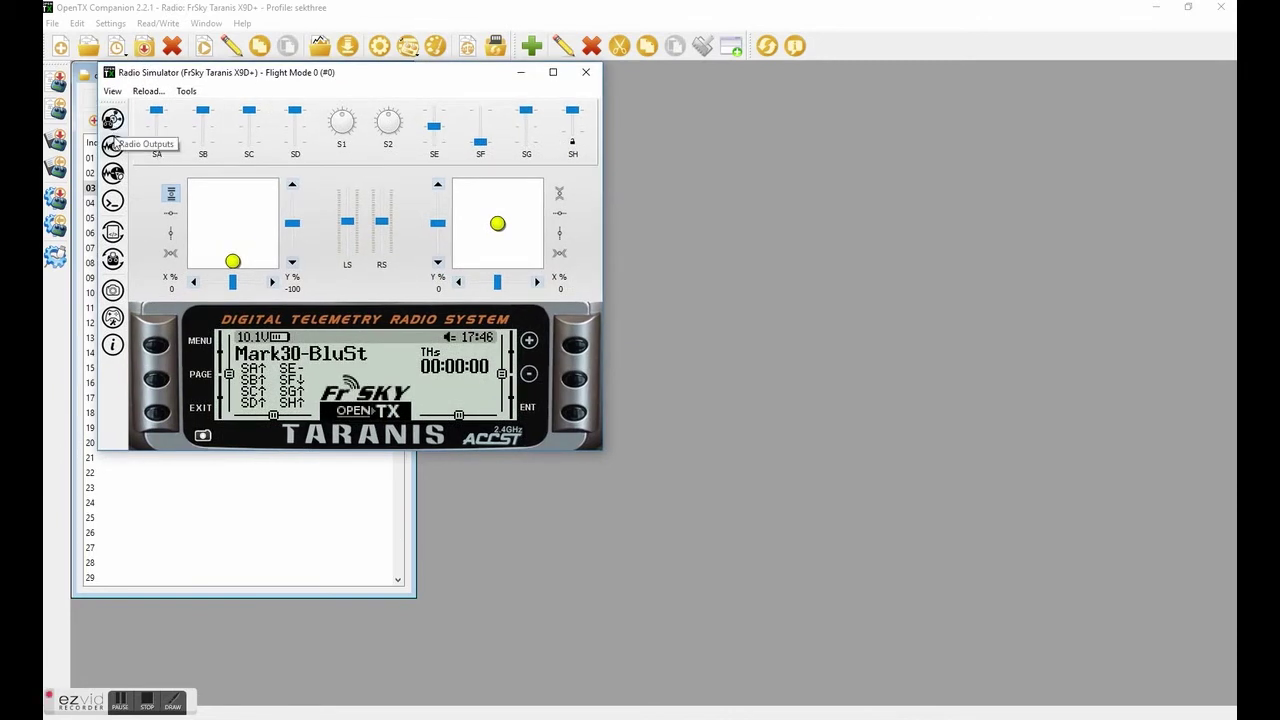
pyautogui.click(114, 202)
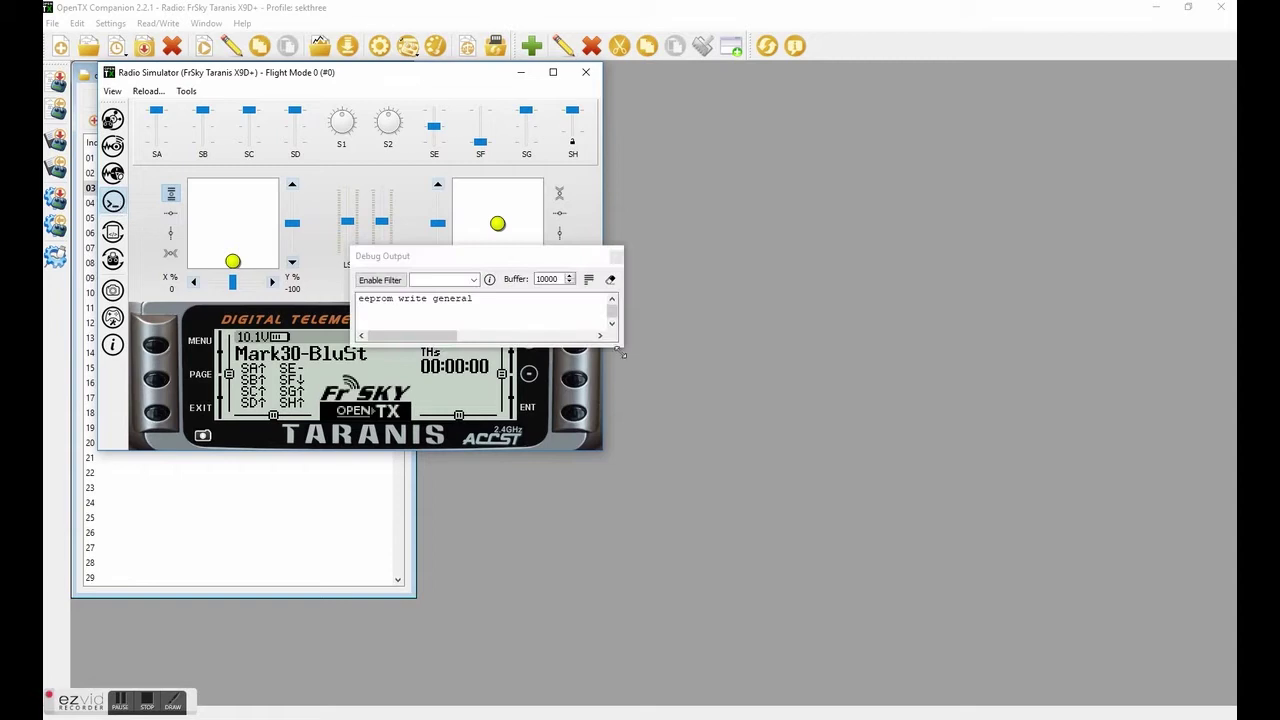
pyautogui.moveTo(623, 346); pyautogui.dragTo(1218, 636)
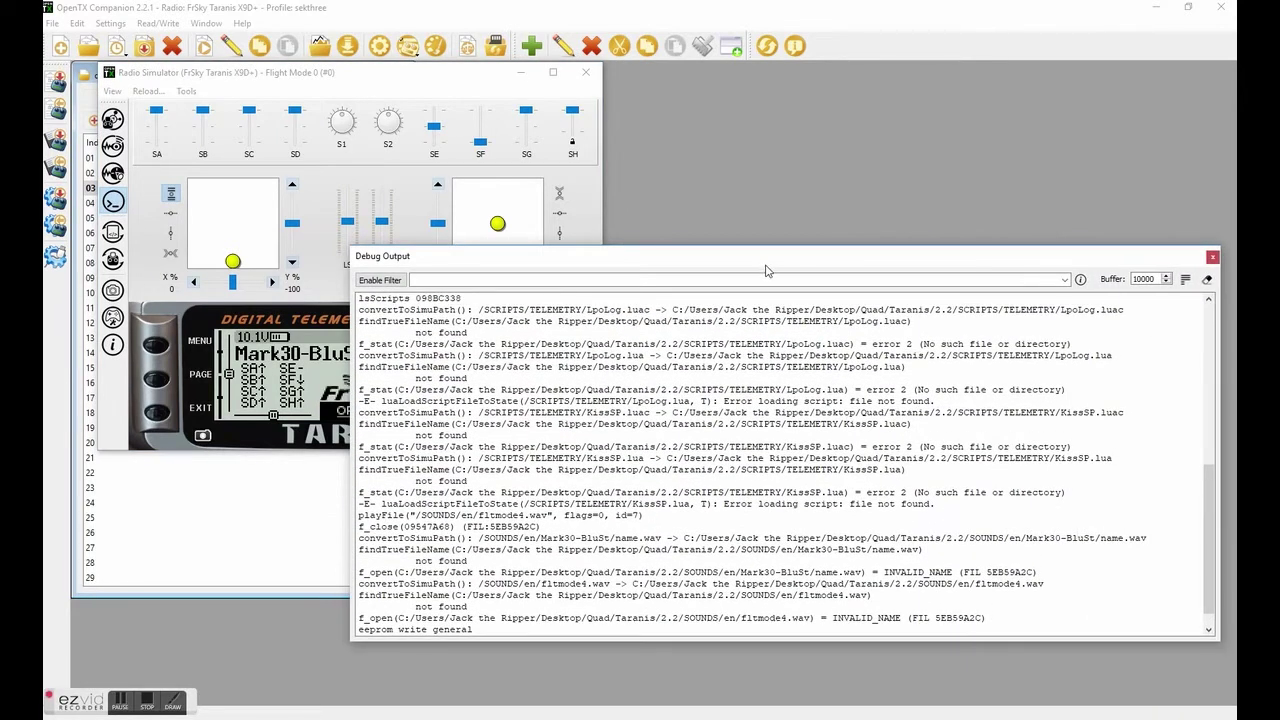
pyautogui.moveTo(761, 266); pyautogui.dragTo(725, 81)
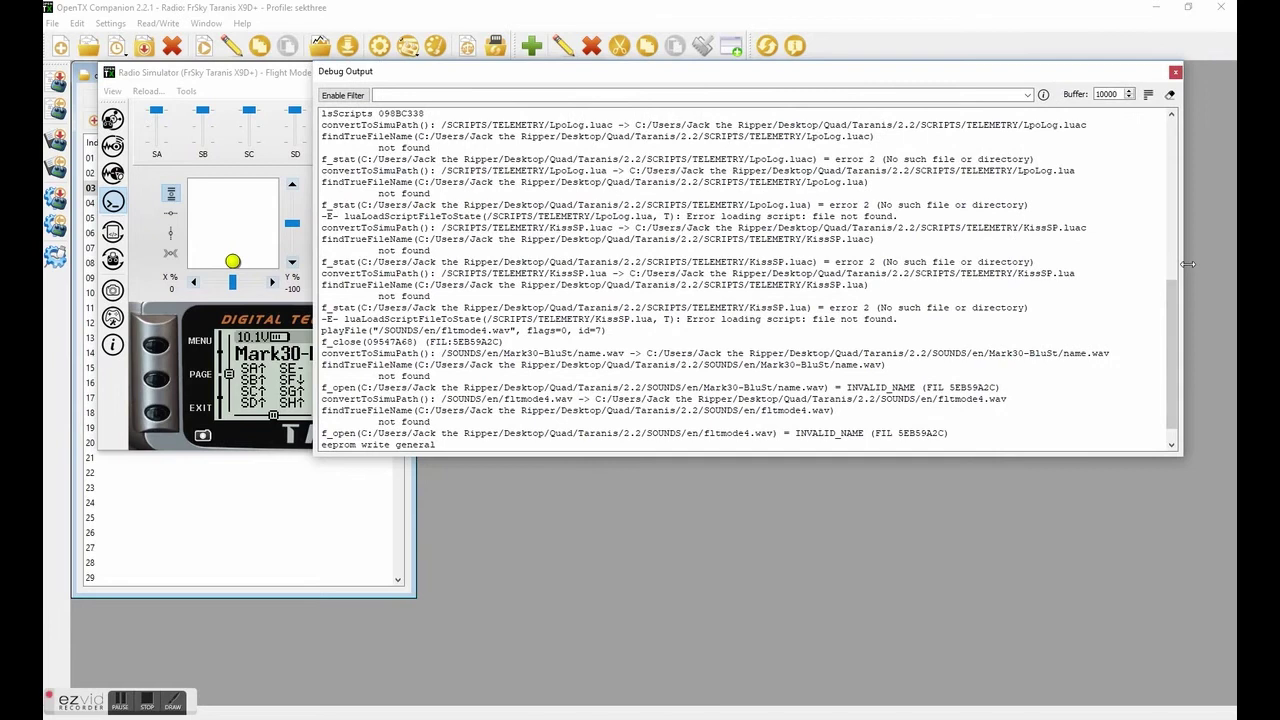
pyautogui.moveTo(1188, 264); pyautogui.dragTo(1106, 264)
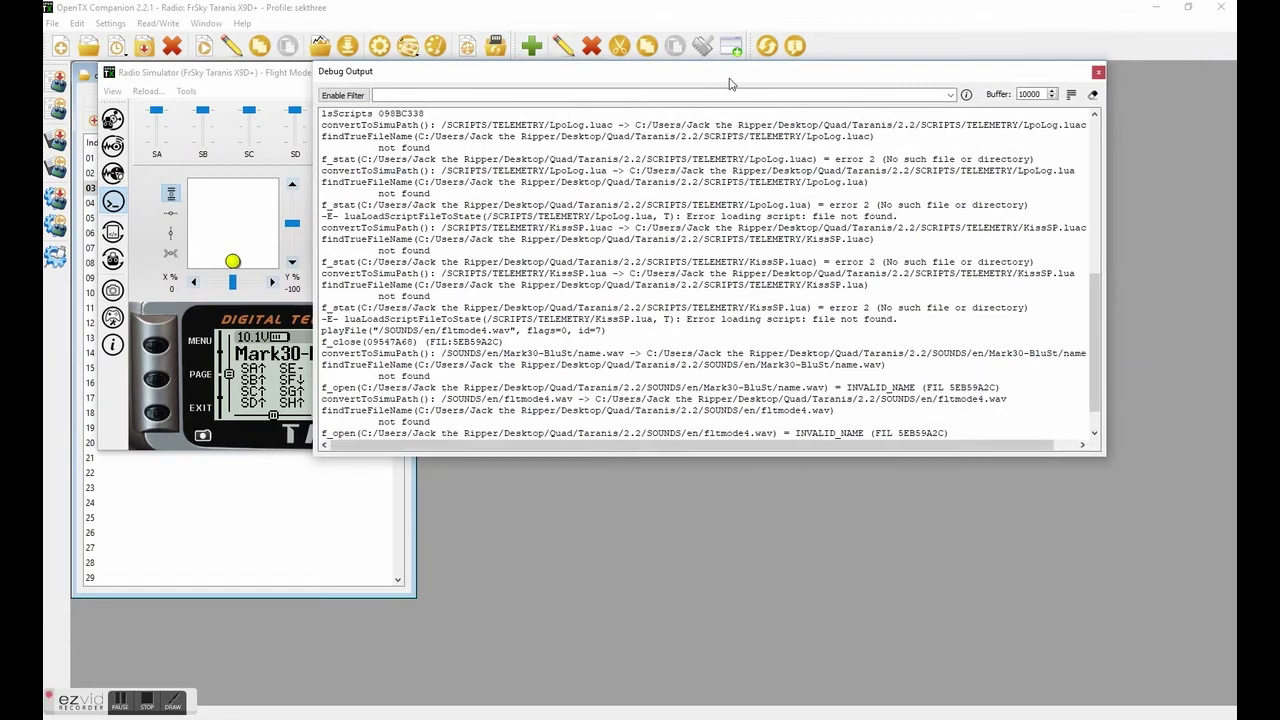
pyautogui.moveTo(730, 84); pyautogui.dragTo(856, 82)
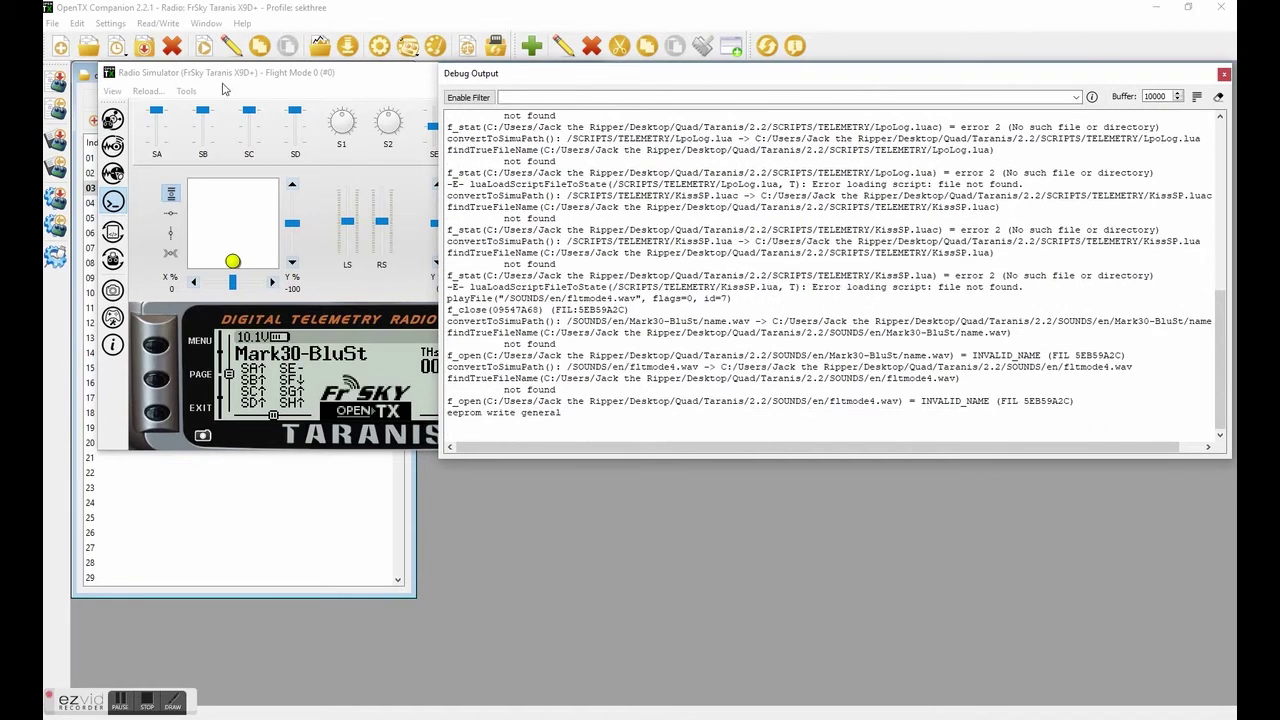
# Step: Close the Debug Output and place the radio simulator beside the model list
pyautogui.moveTo(240, 78)
pyautogui.mouseDown()
pyautogui.moveTo(230, 100)
pyautogui.moveTo(330, 188)
pyautogui.moveTo(233, 70)
pyautogui.moveTo(228, 88)
pyautogui.moveTo(218, 82)
pyautogui.mouseUp()
pyautogui.doubleClick(1140, 76)
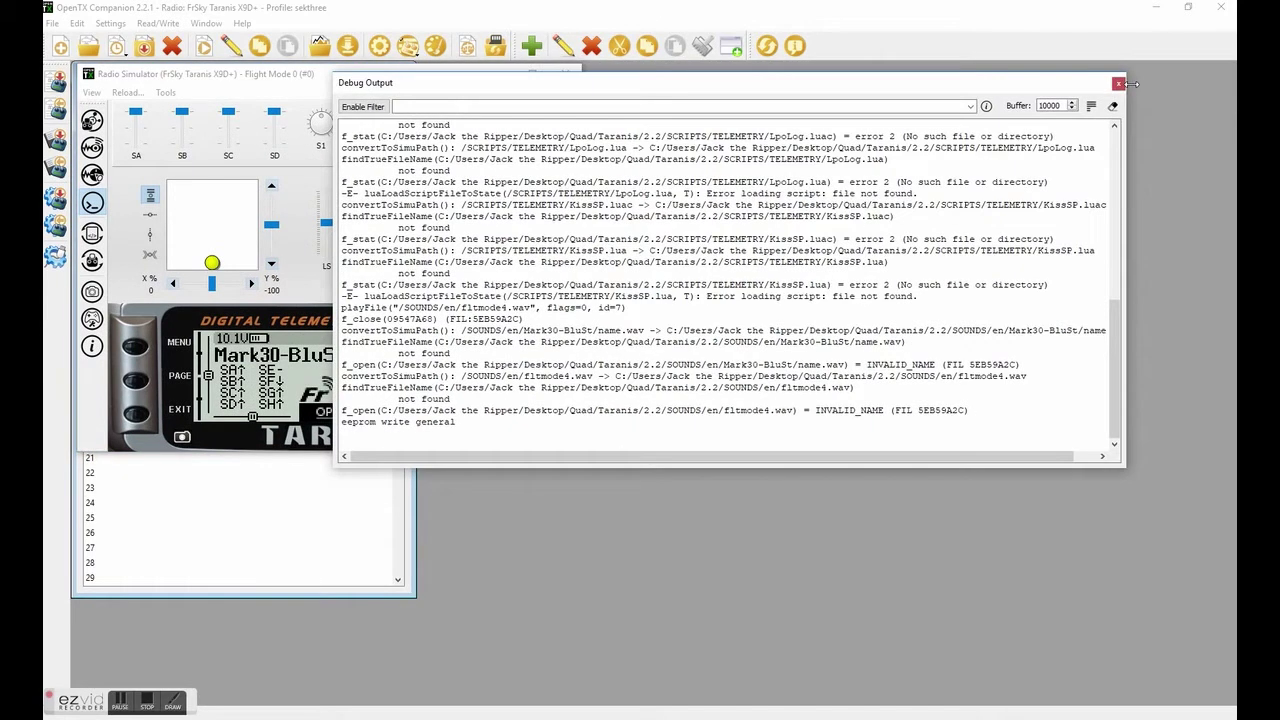
pyautogui.click(1116, 83)
pyautogui.moveTo(377, 74); pyautogui.dragTo(643, 116)
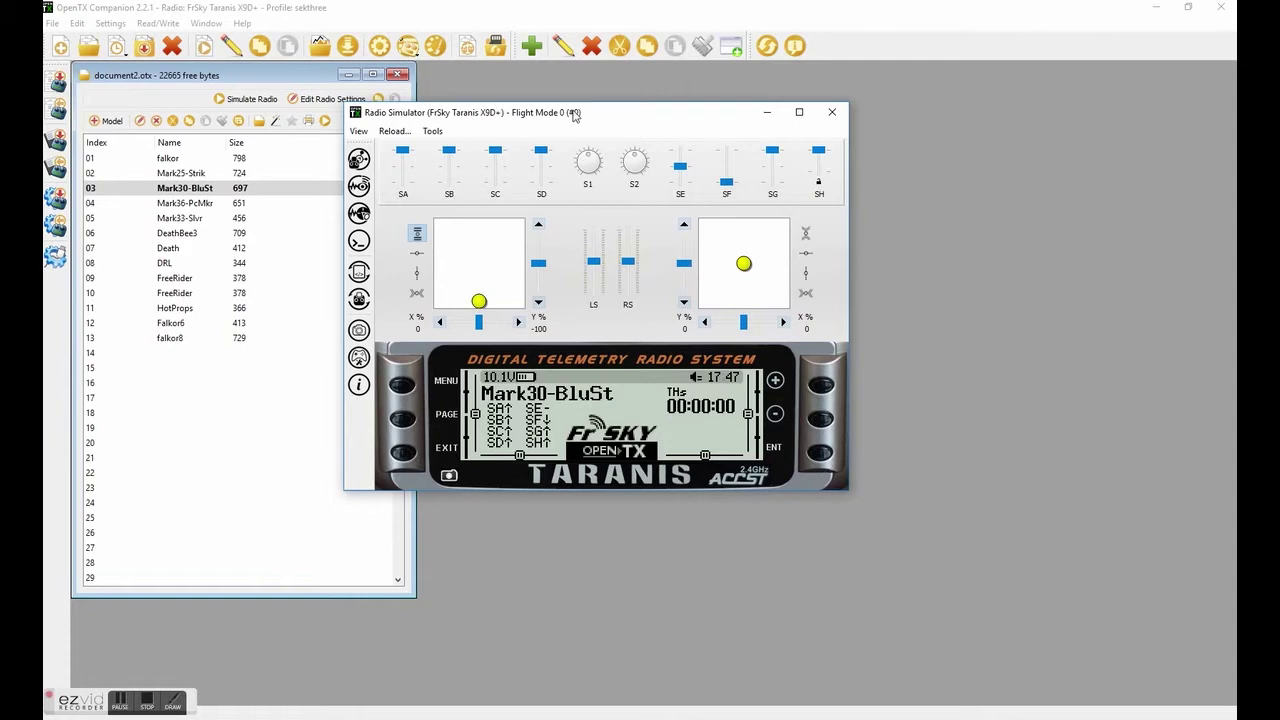
pyautogui.moveTo(575, 117); pyautogui.dragTo(648, 118)
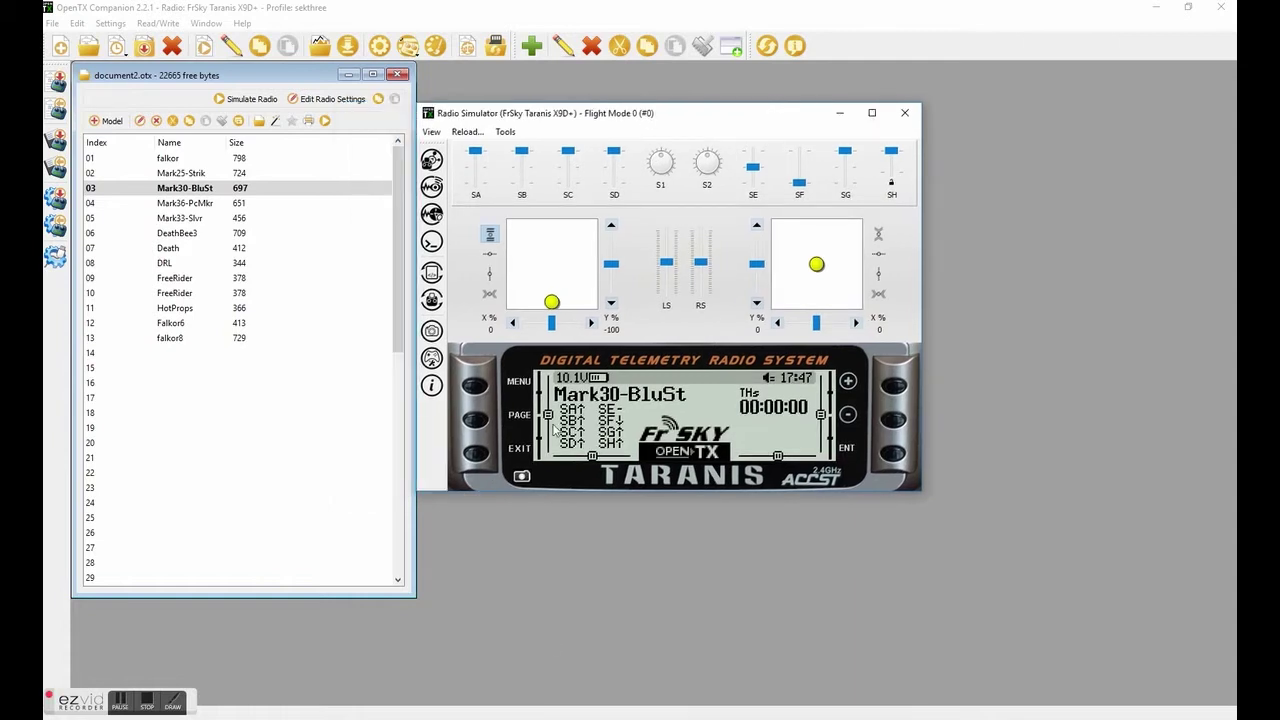
# Step: Switch to File Explorer and open the TELEMETRY folder inside SCRIPTS in the local 2.2 SD card copy
pyautogui.click(273, 712)
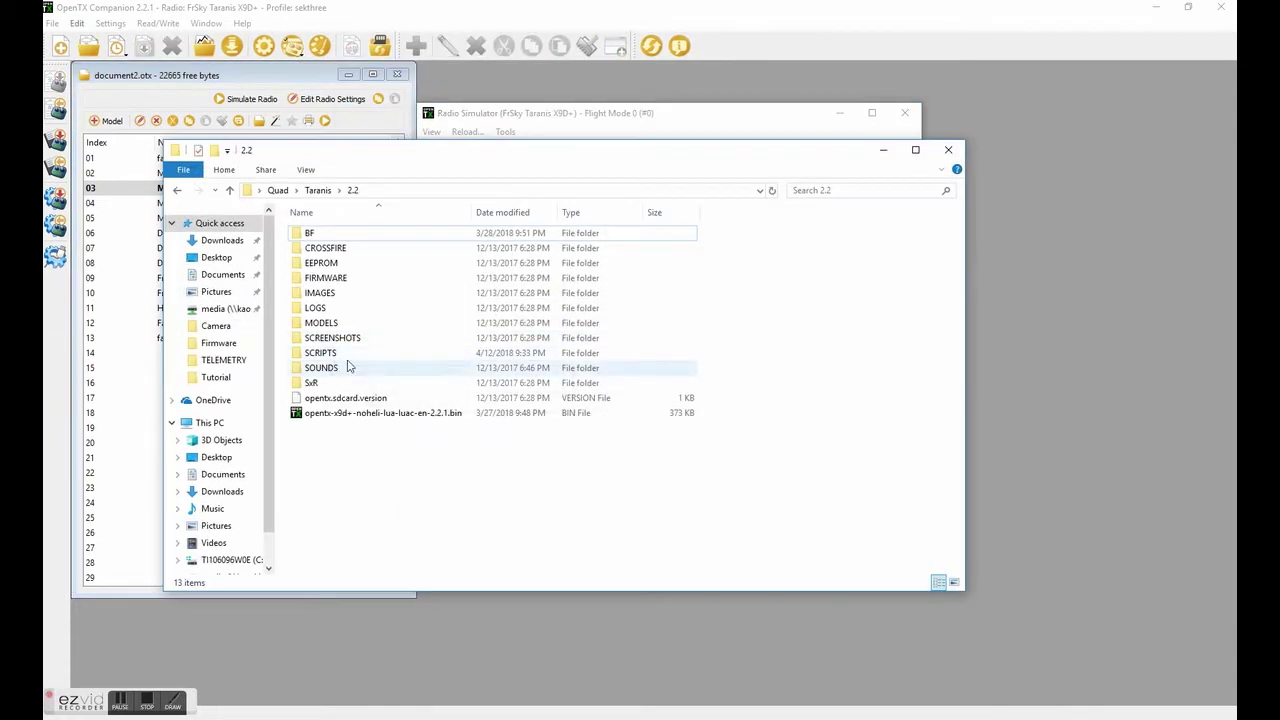
pyautogui.doubleClick(322, 355)
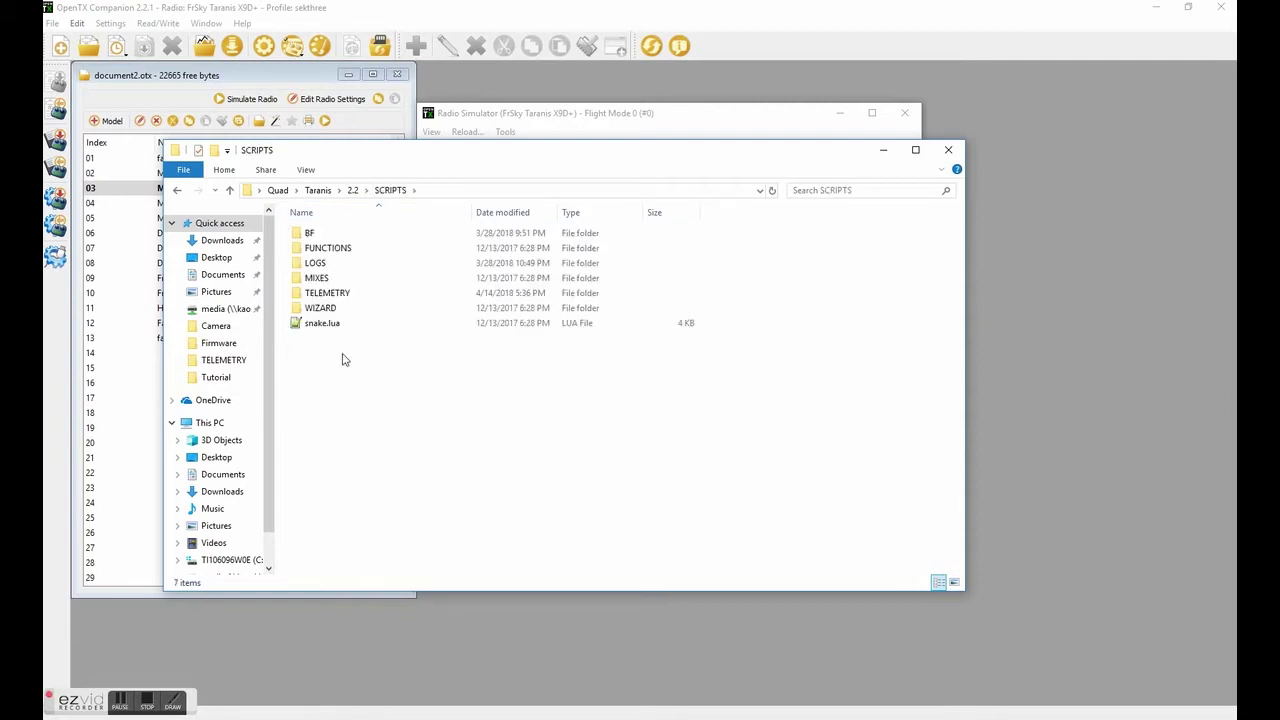
pyautogui.doubleClick(338, 295)
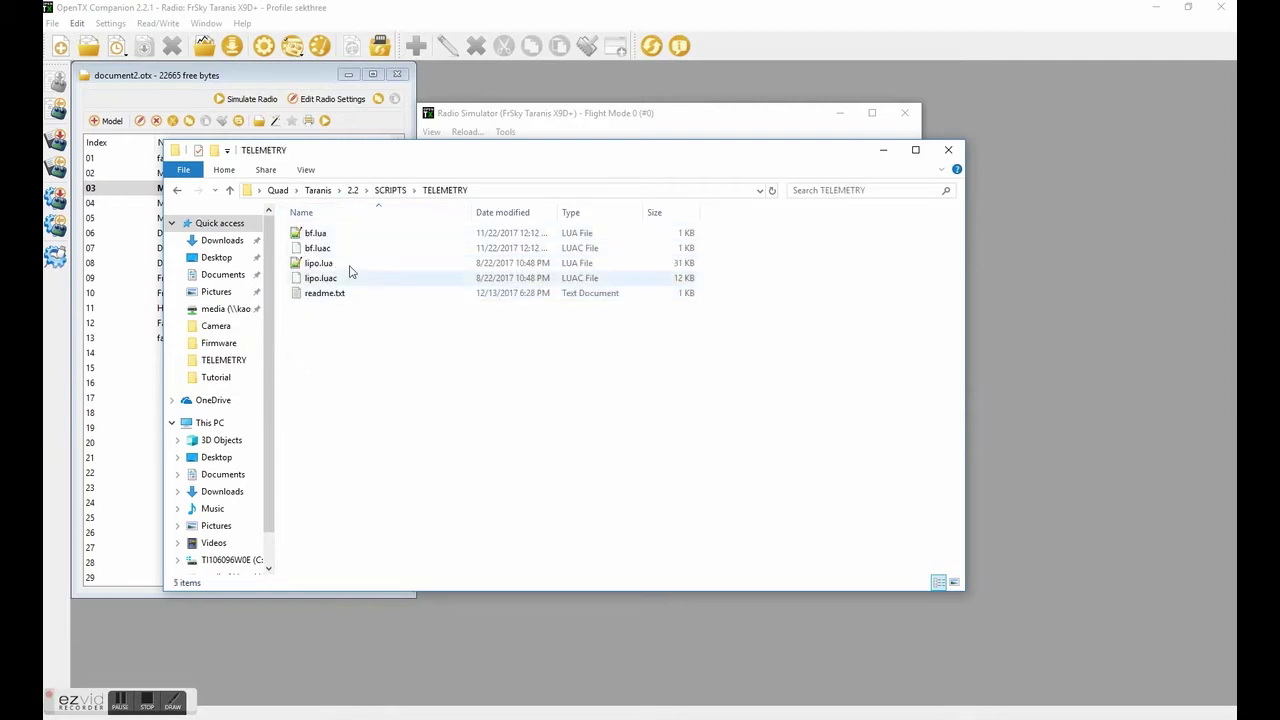
# Step: Return to the radio simulator and open the DISPLAY page of the Mark30-BluSt model
pyautogui.click(586, 116)
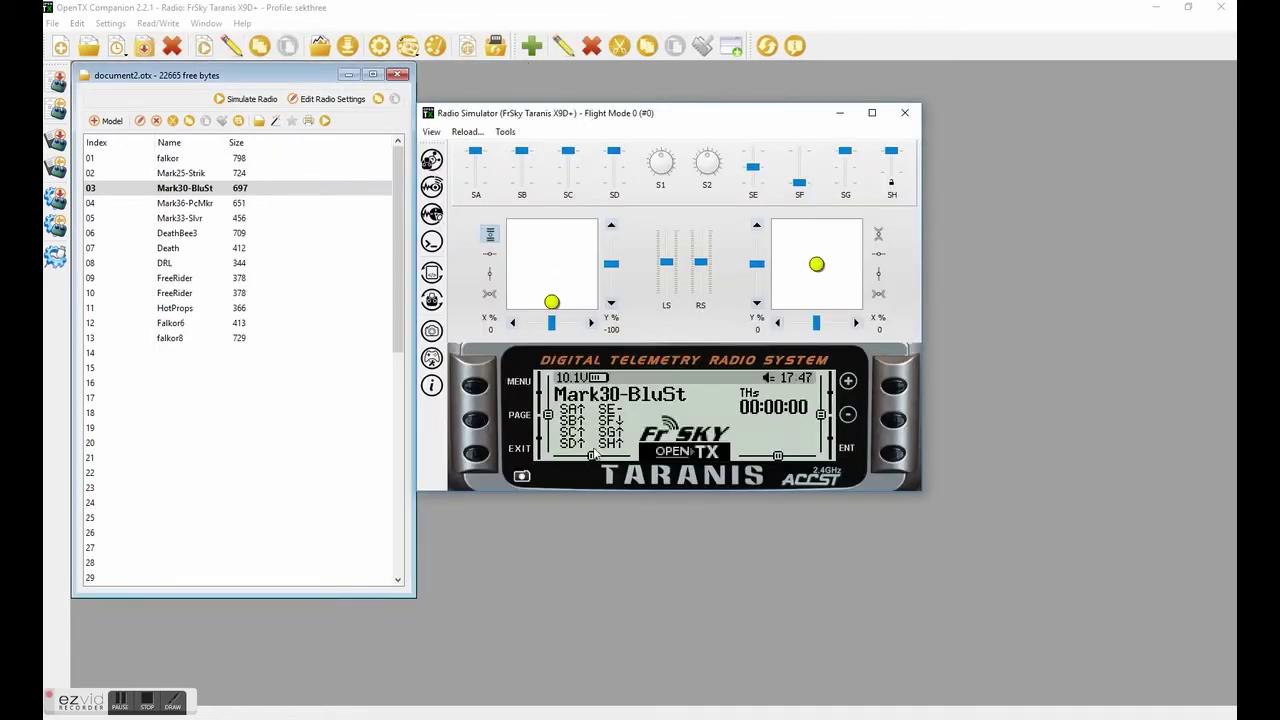
pyautogui.click(474, 386)
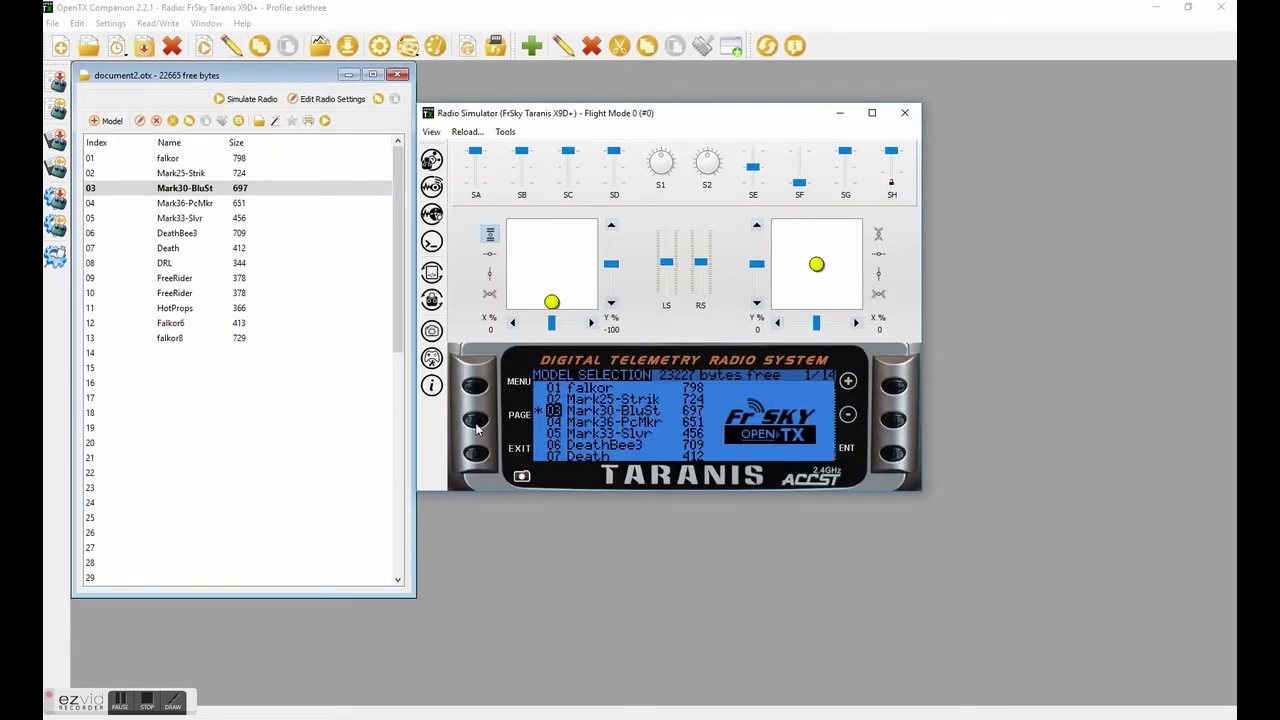
pyautogui.click(476, 428)
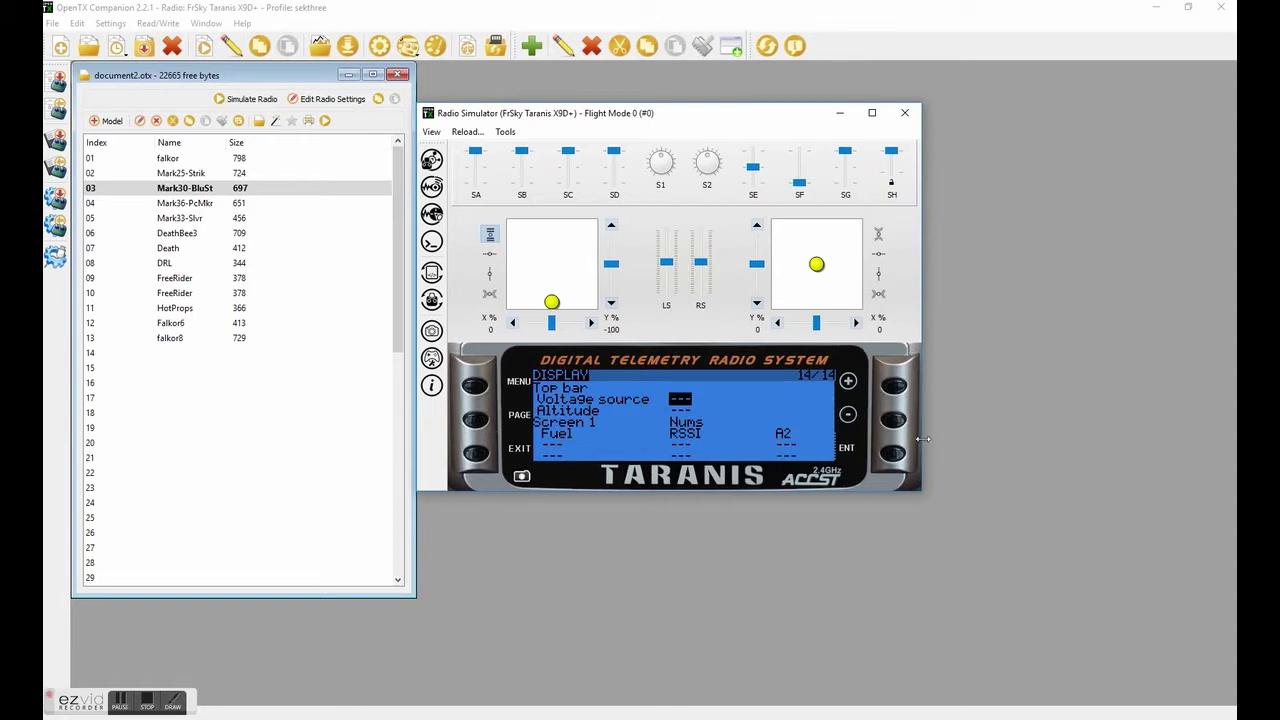
# Step: Change Screen 4 on the DISPLAY page to Script and open its list of available scripts
pyautogui.click(895, 420)
pyautogui.click(895, 420)
pyautogui.click(895, 420)
pyautogui.click(895, 420)
pyautogui.click(895, 420)
pyautogui.click(895, 420)
pyautogui.click(895, 420)
pyautogui.click(896, 421)
pyautogui.click(896, 421)
pyautogui.click(896, 421)
pyautogui.click(896, 421)
pyautogui.click(896, 421)
pyautogui.click(896, 421)
pyautogui.click(896, 421)
pyautogui.click(896, 421)
pyautogui.click(896, 421)
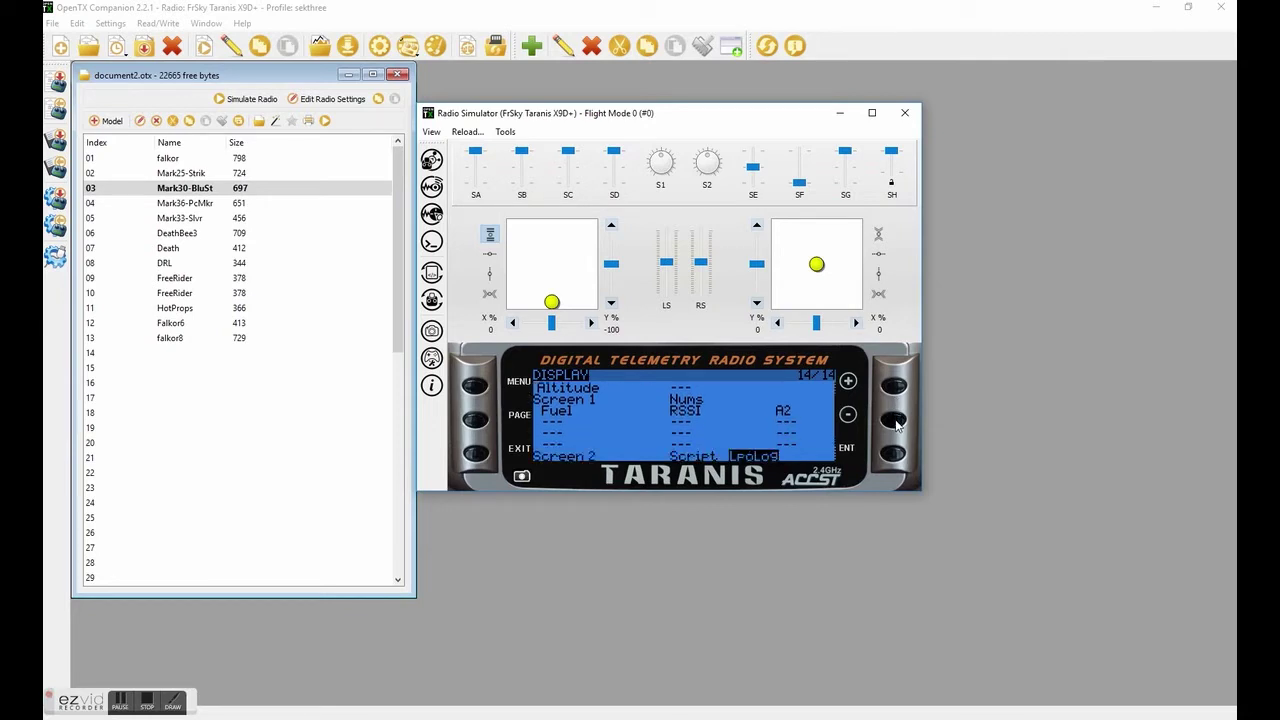
pyautogui.click(896, 421)
pyautogui.click(896, 421)
pyautogui.click(896, 421)
pyautogui.click(896, 421)
pyautogui.click(896, 421)
pyautogui.click(896, 421)
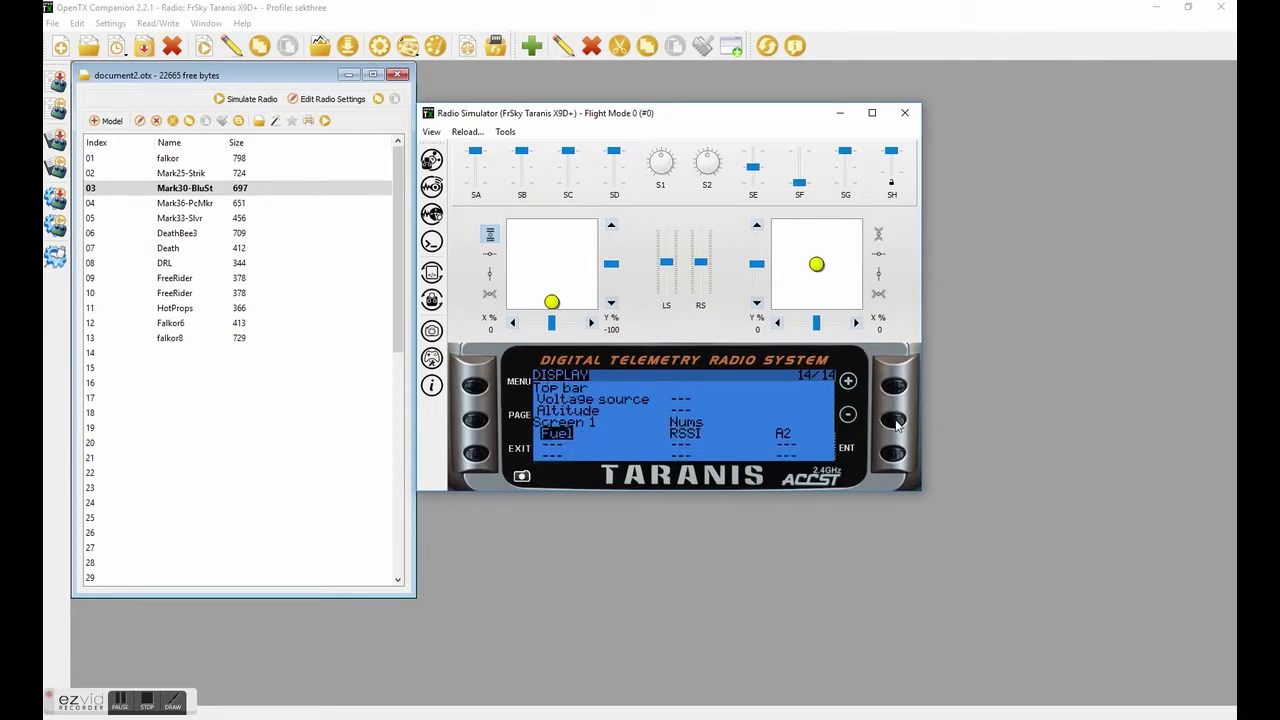
pyautogui.click(896, 421)
pyautogui.click(897, 390)
pyautogui.click(898, 390)
pyautogui.click(898, 390)
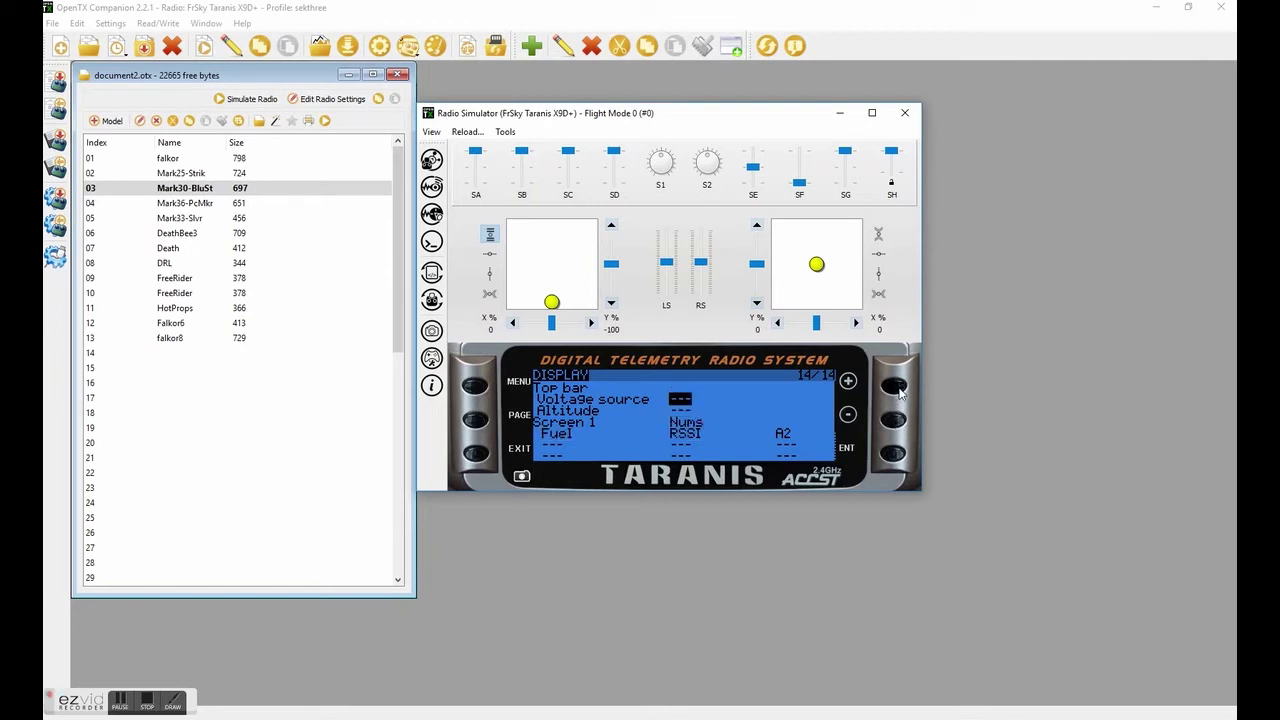
pyautogui.click(898, 390)
pyautogui.click(898, 390)
pyautogui.click(895, 423)
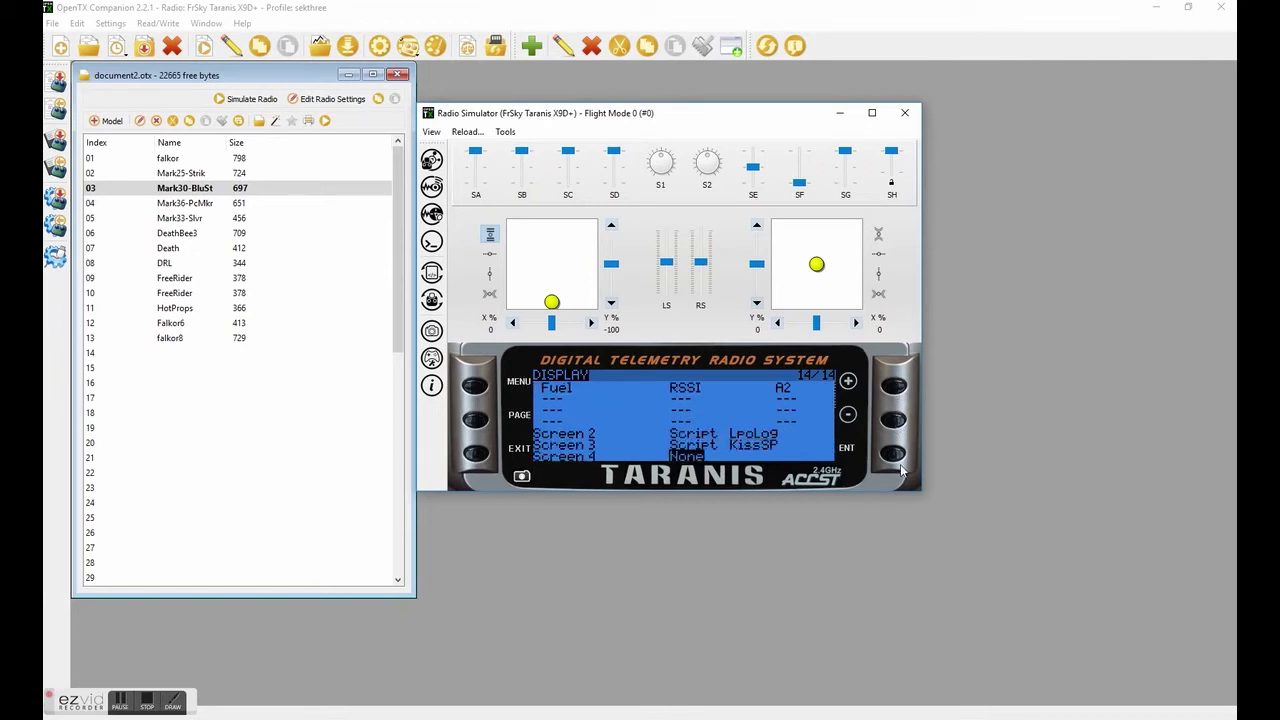
pyautogui.click(896, 456)
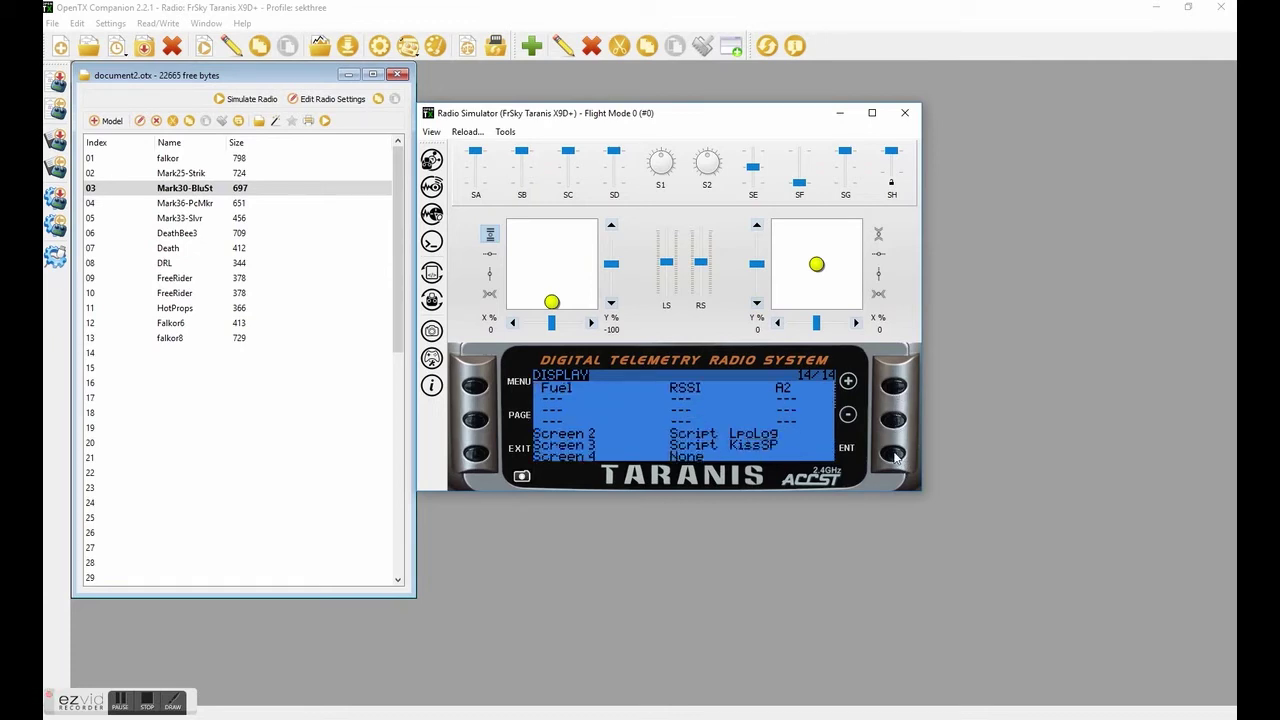
pyautogui.click(896, 387)
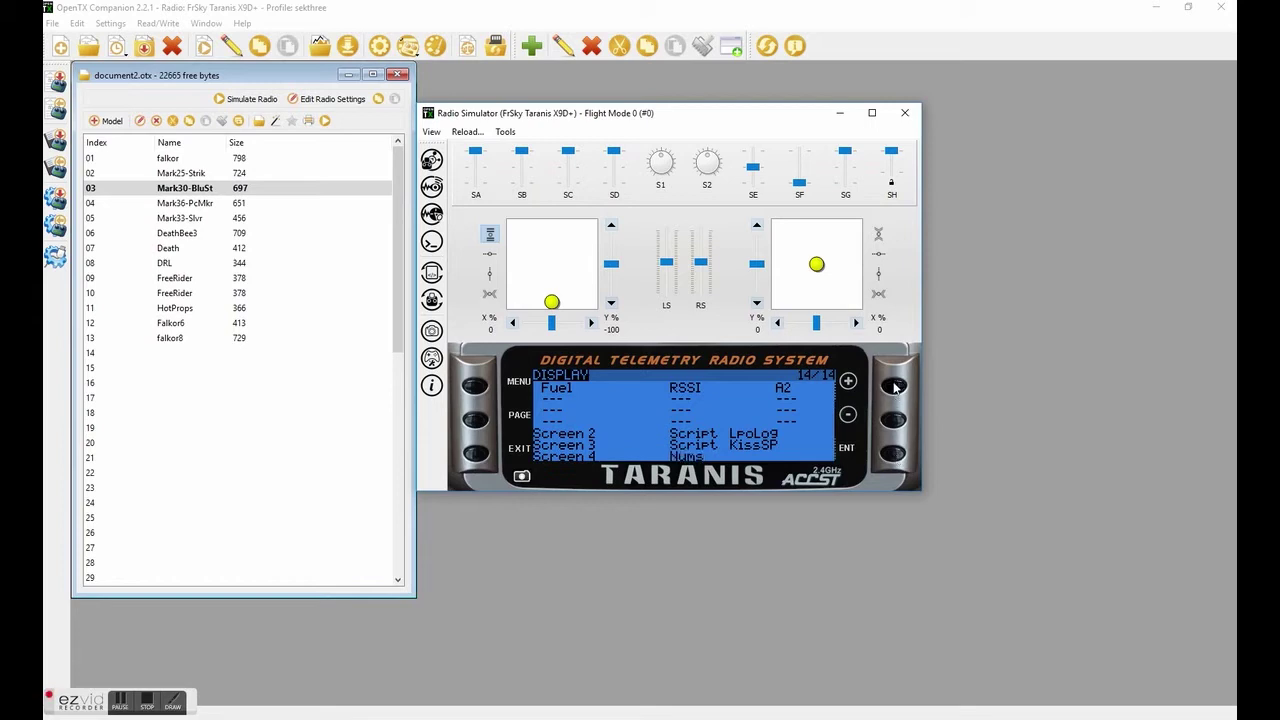
pyautogui.click(896, 455)
pyautogui.click(896, 456)
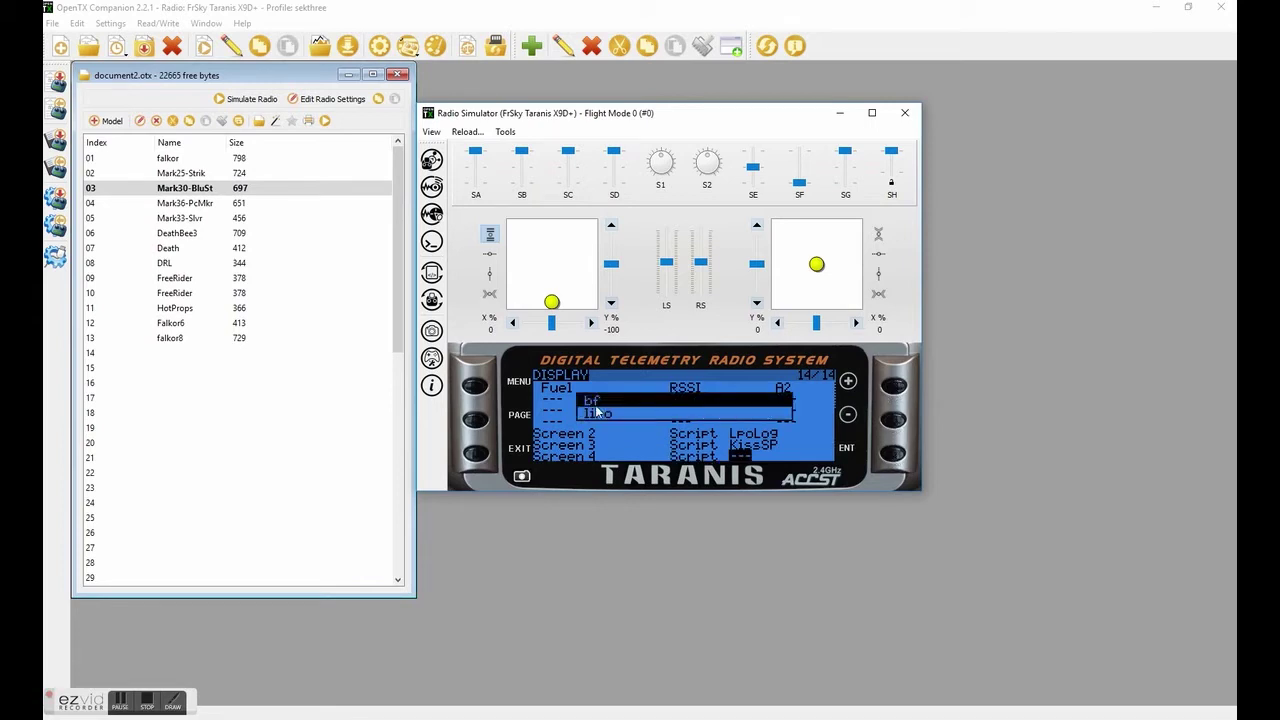
# Step: Compare Screen 4's script choices with the files in the TELEMETRY folder, and leave the choice list without assigning a script
pyautogui.hotkey('alt', 'Tab')
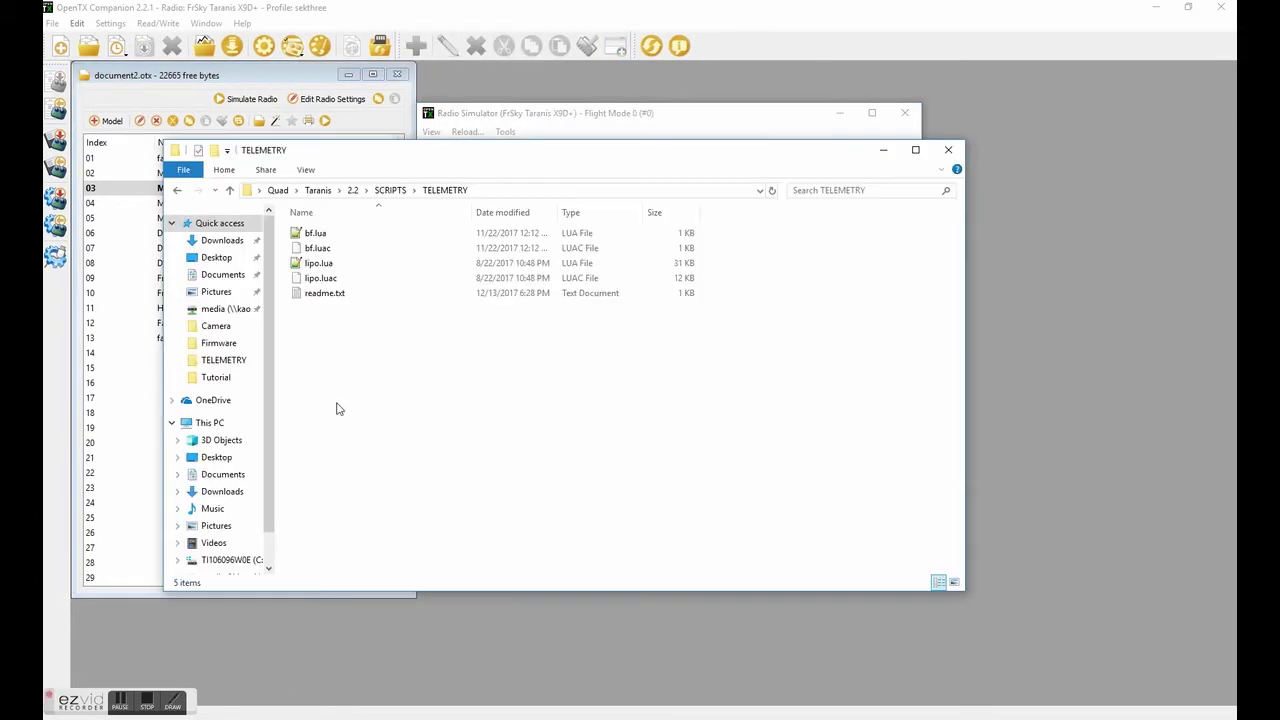
pyautogui.click(883, 150)
pyautogui.click(894, 421)
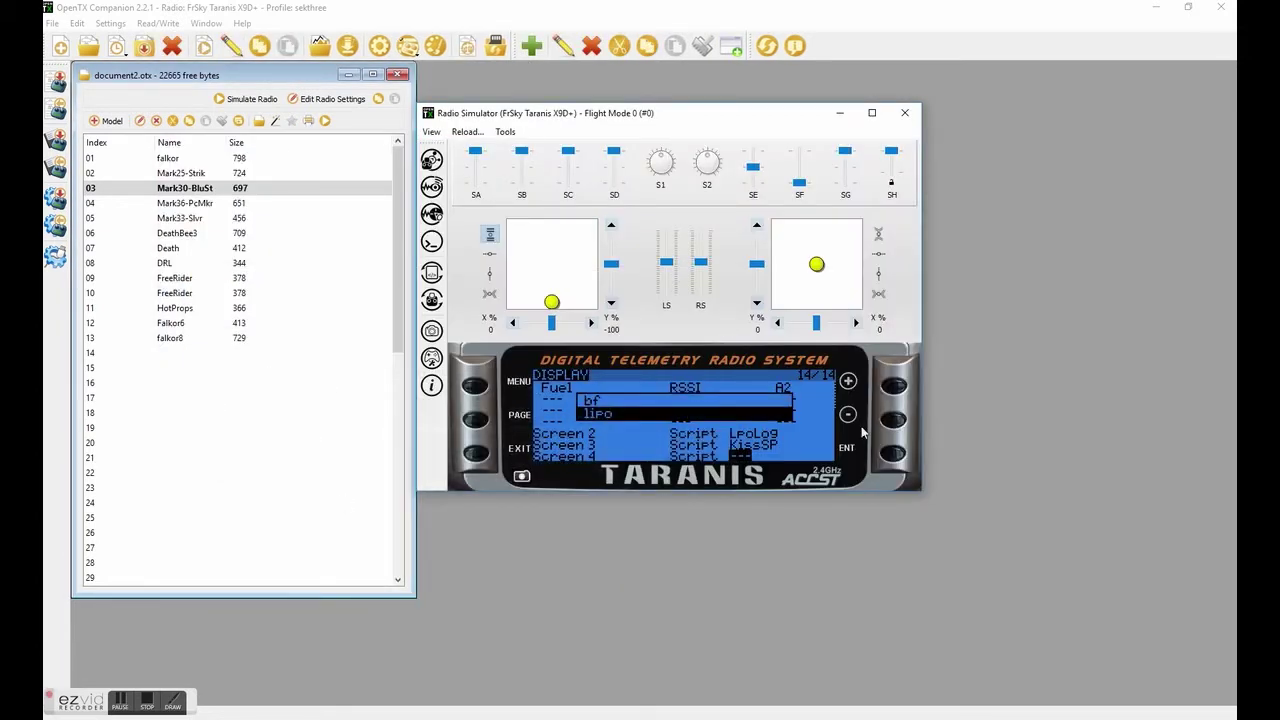
pyautogui.click(481, 455)
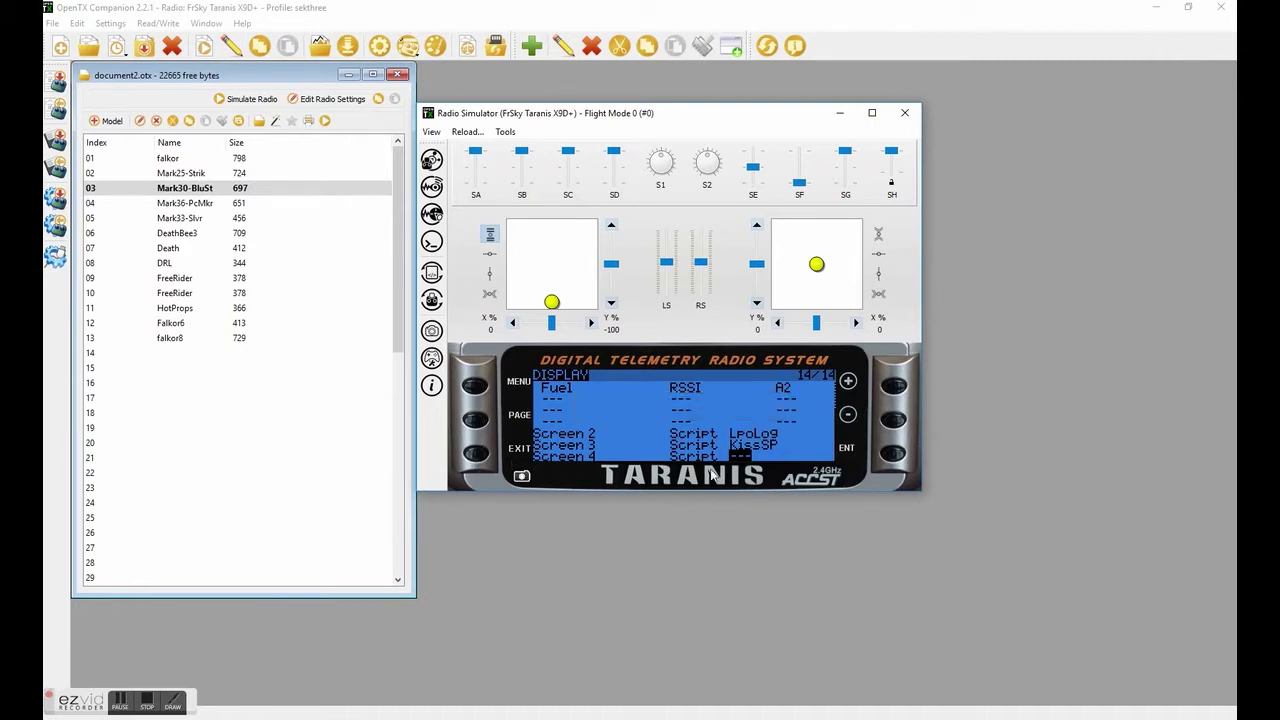
# Step: Reset Screen 4 to None and return to the top of the DISPLAY page
pyautogui.click(894, 420)
pyautogui.click(894, 386)
pyautogui.click(894, 420)
pyautogui.click(894, 420)
pyautogui.click(521, 451)
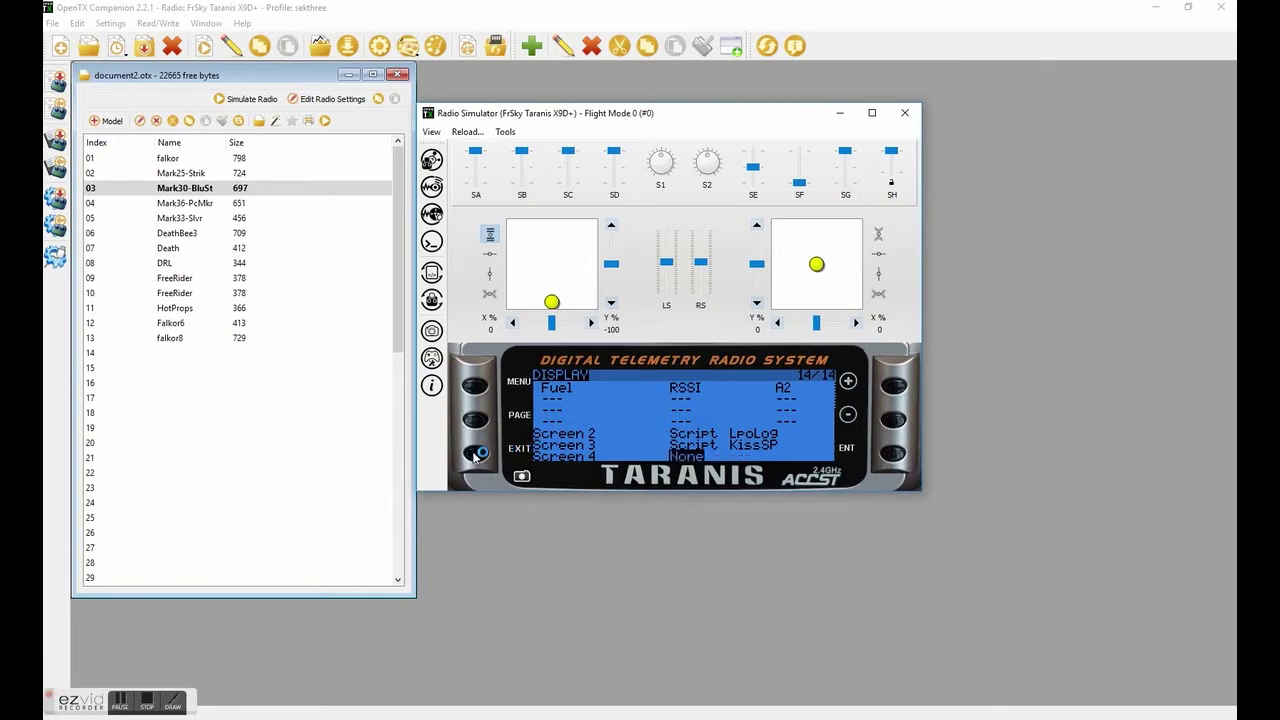
pyautogui.click(521, 451)
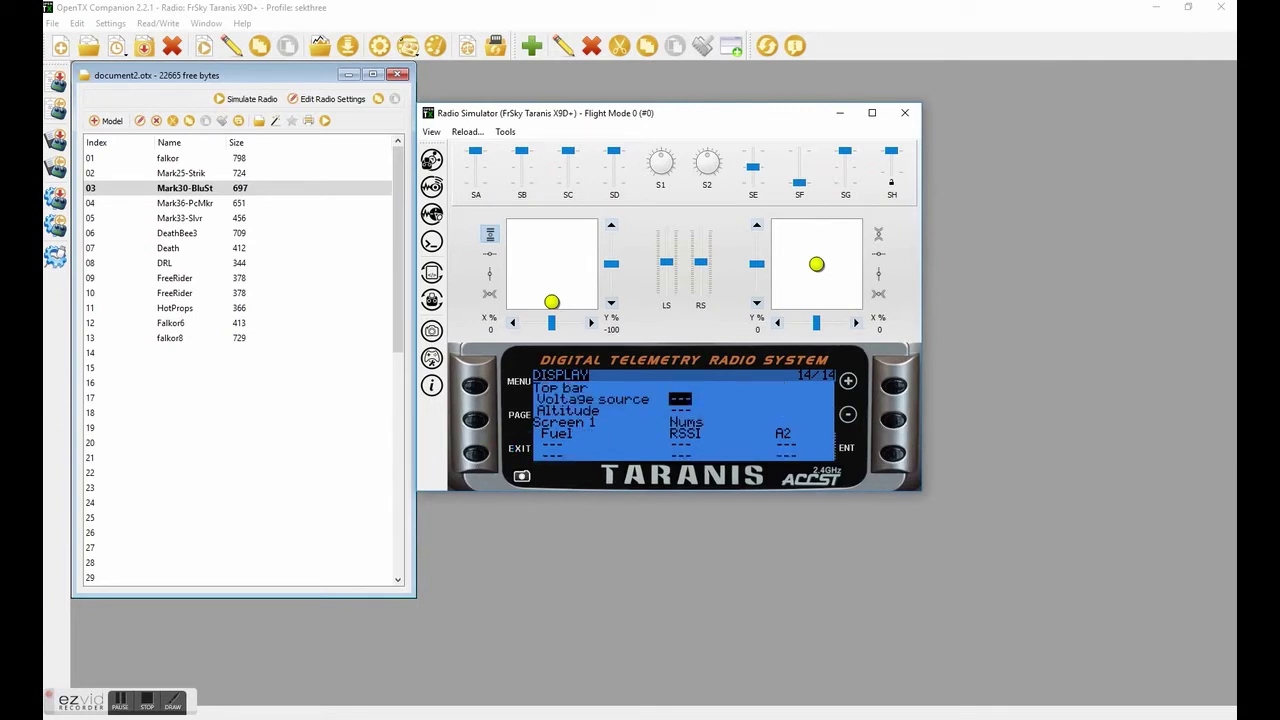
# Step: Create a new text file named hlowld.lua in the TELEMETRY folder and open it in Notepad++
pyautogui.click(267, 716)
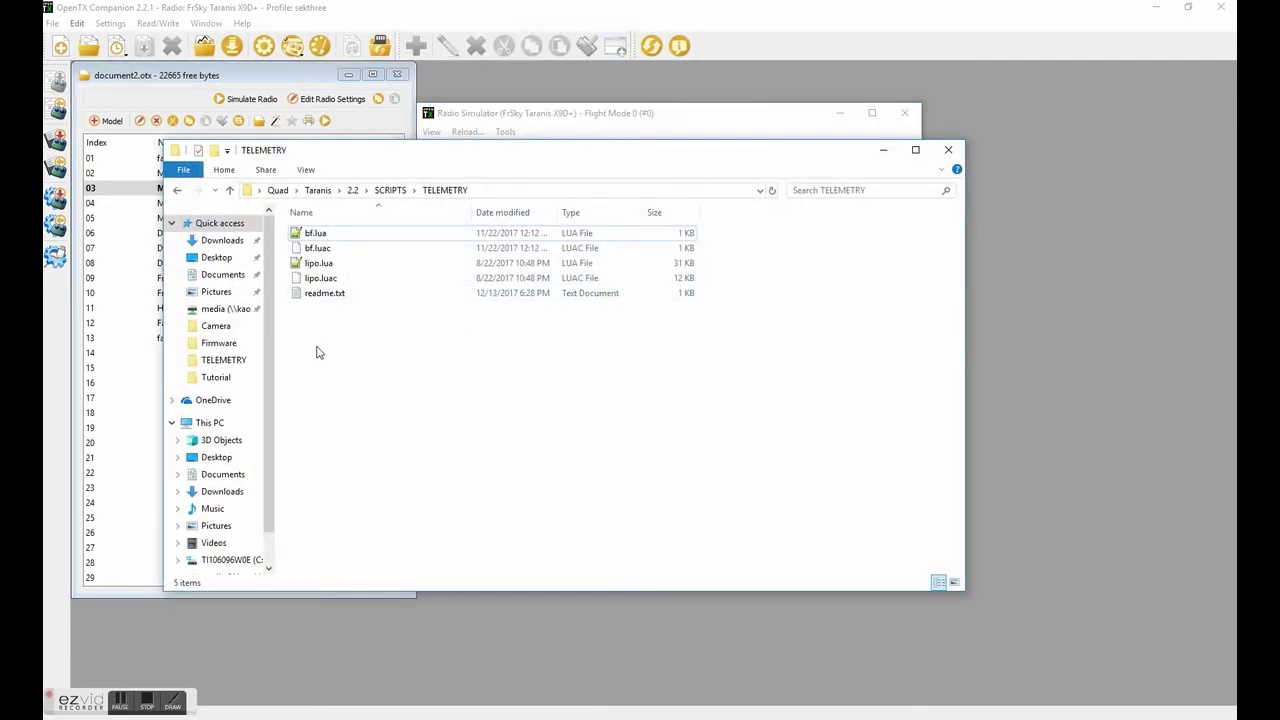
pyautogui.rightClick(318, 352)
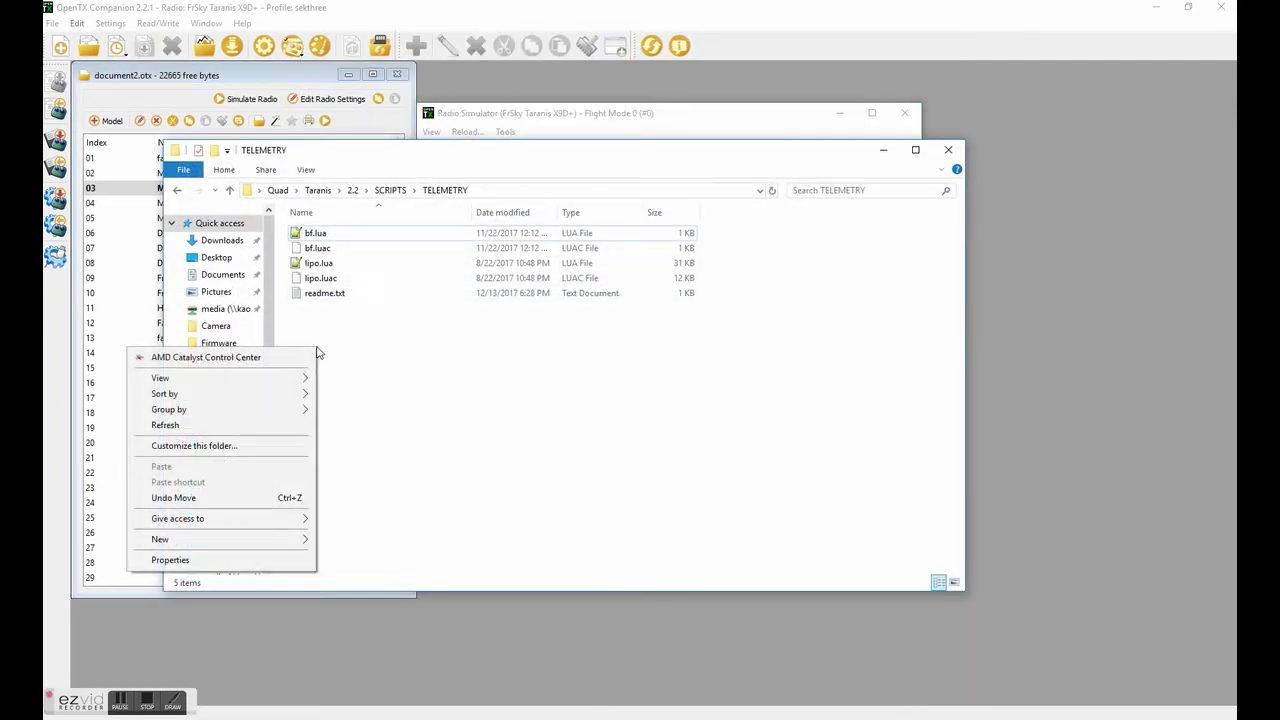
pyautogui.moveTo(284, 541)
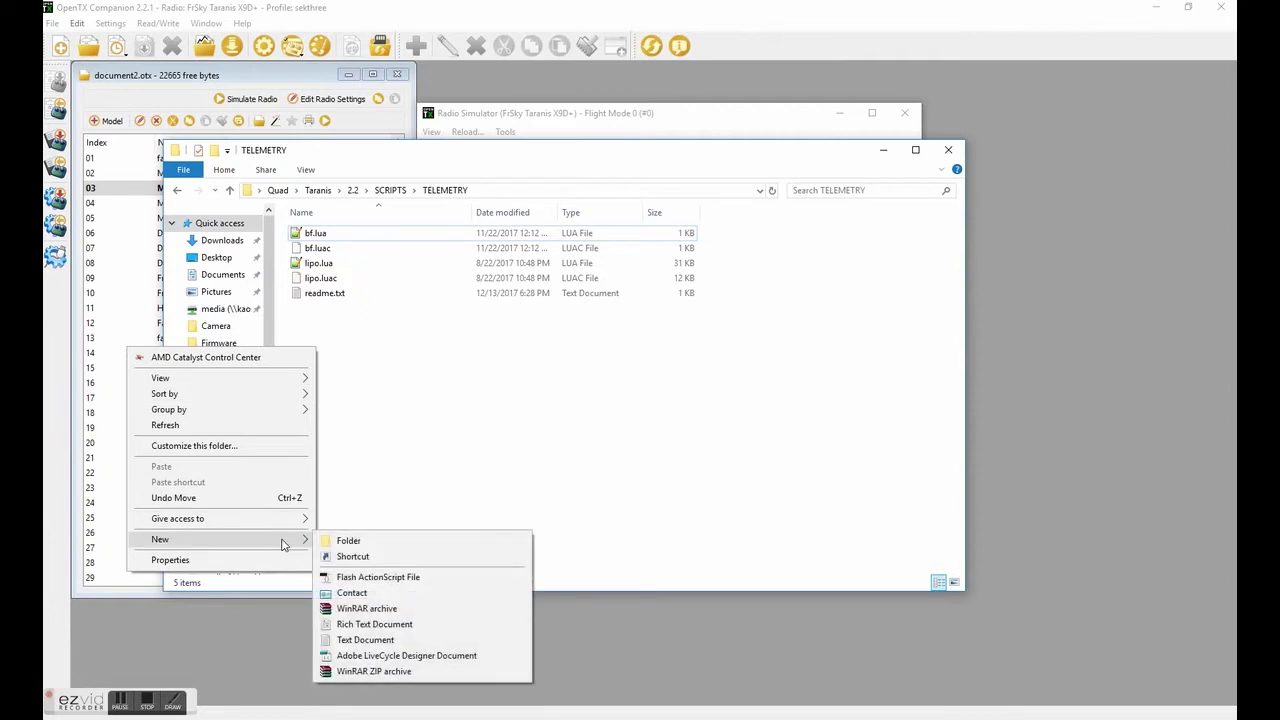
pyautogui.click(365, 639)
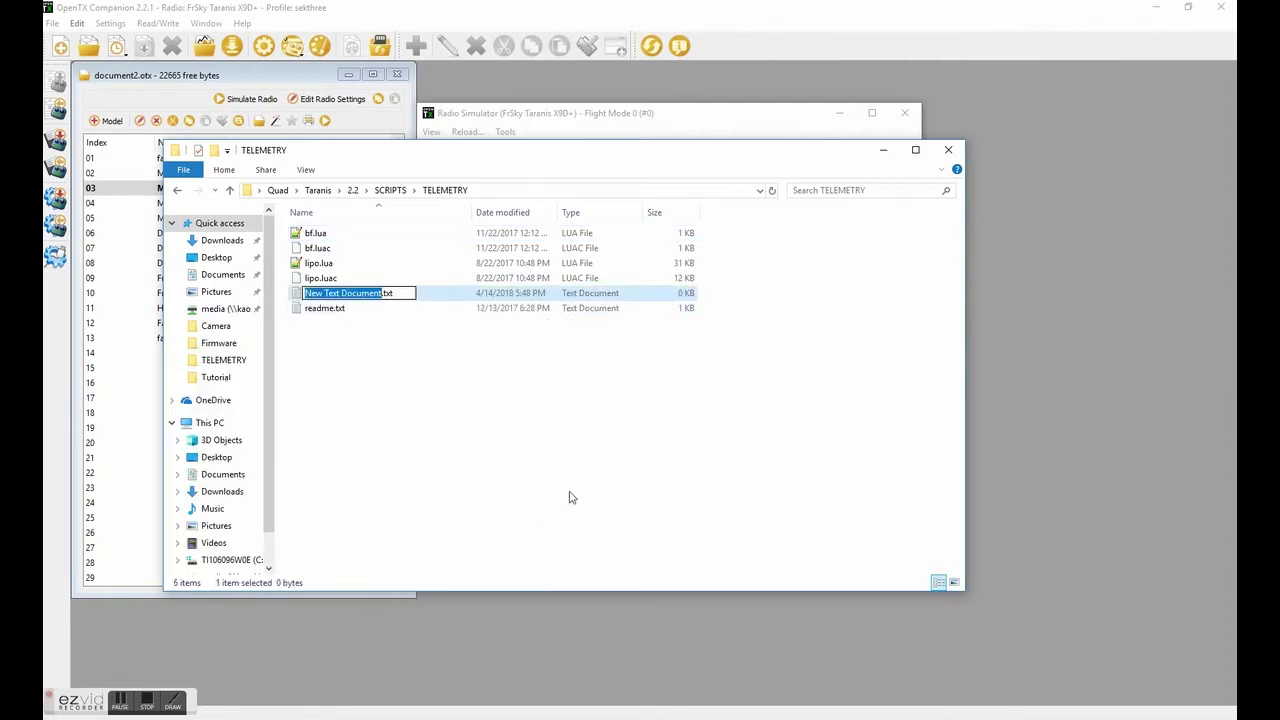
pyautogui.write('hlo')
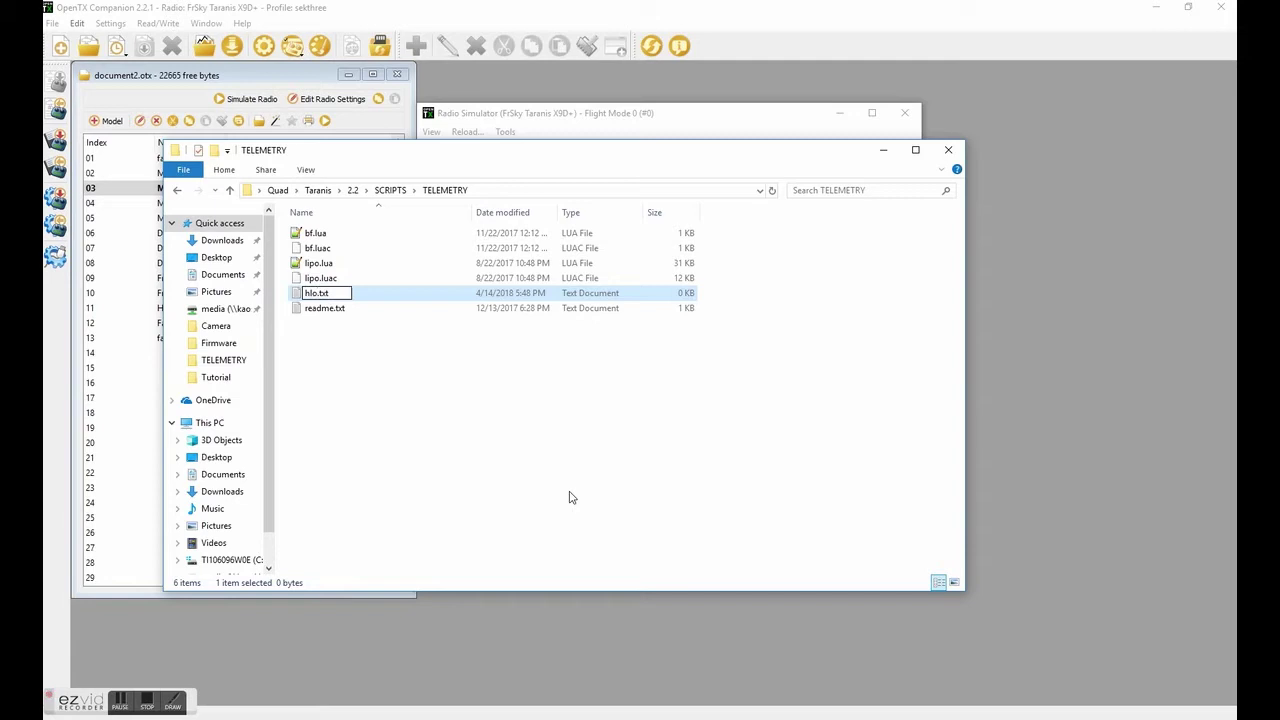
pyautogui.write('wld')
pyautogui.write('lua')
pyautogui.press('Return')
pyautogui.press('Return')
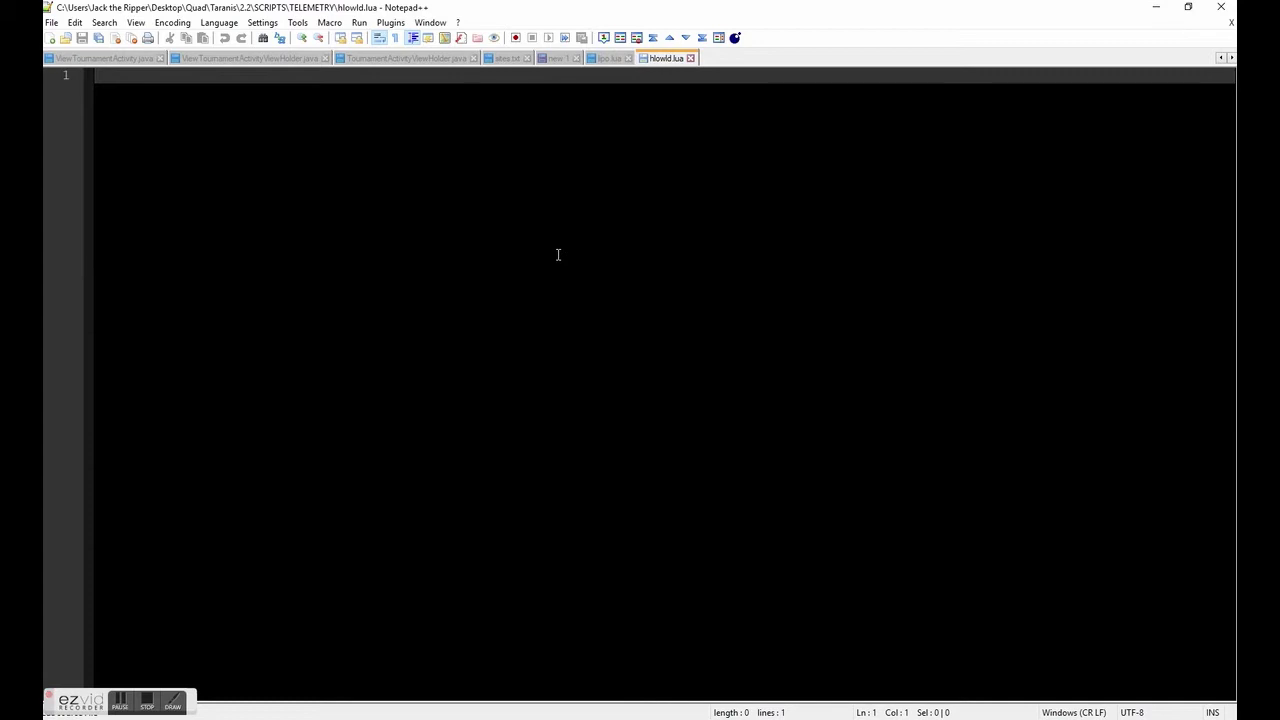
# Step: Declare the local variable myString on line 3 of hlowld.lua, leaving two blank lines above it
pyautogui.press('Return')
pyautogui.press('Return')
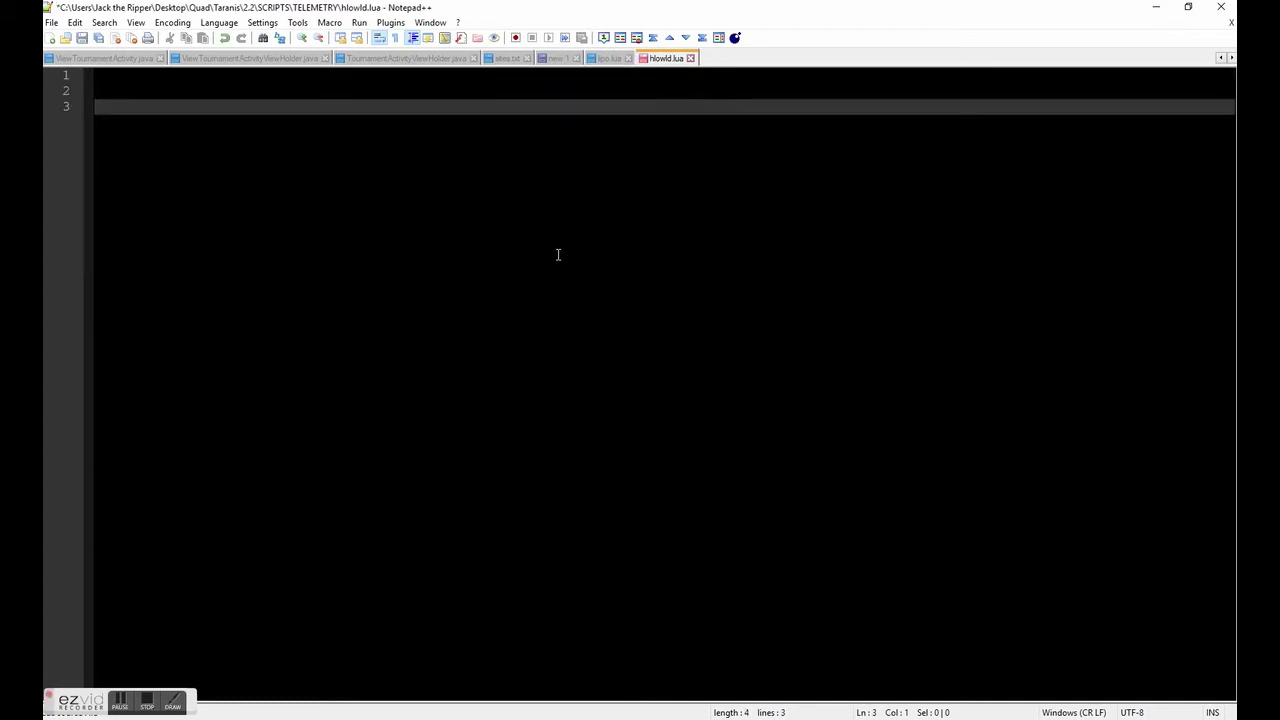
pyautogui.write('local myString')
pyautogui.press('Return')
pyautogui.press('Return')
# Step: Write the local function init_func() that sets myString to "Hello World", and close it with end
pyautogui.write('local')
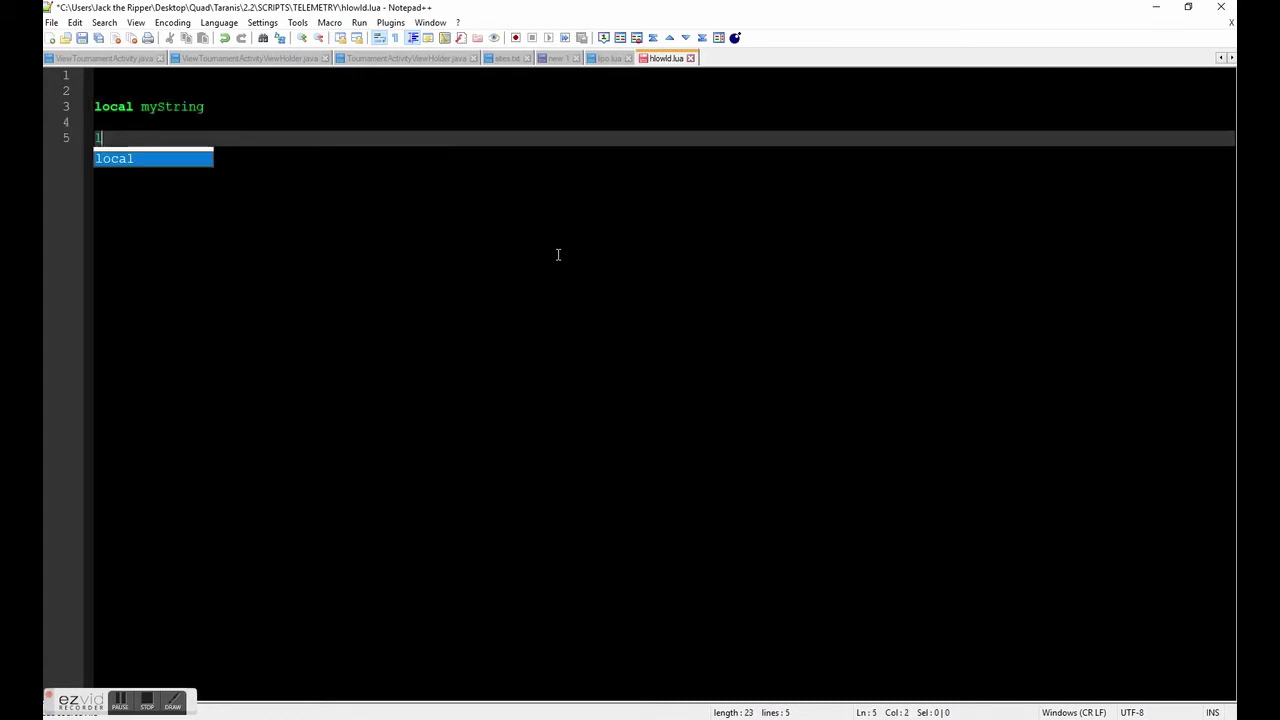
pyautogui.write(' function')
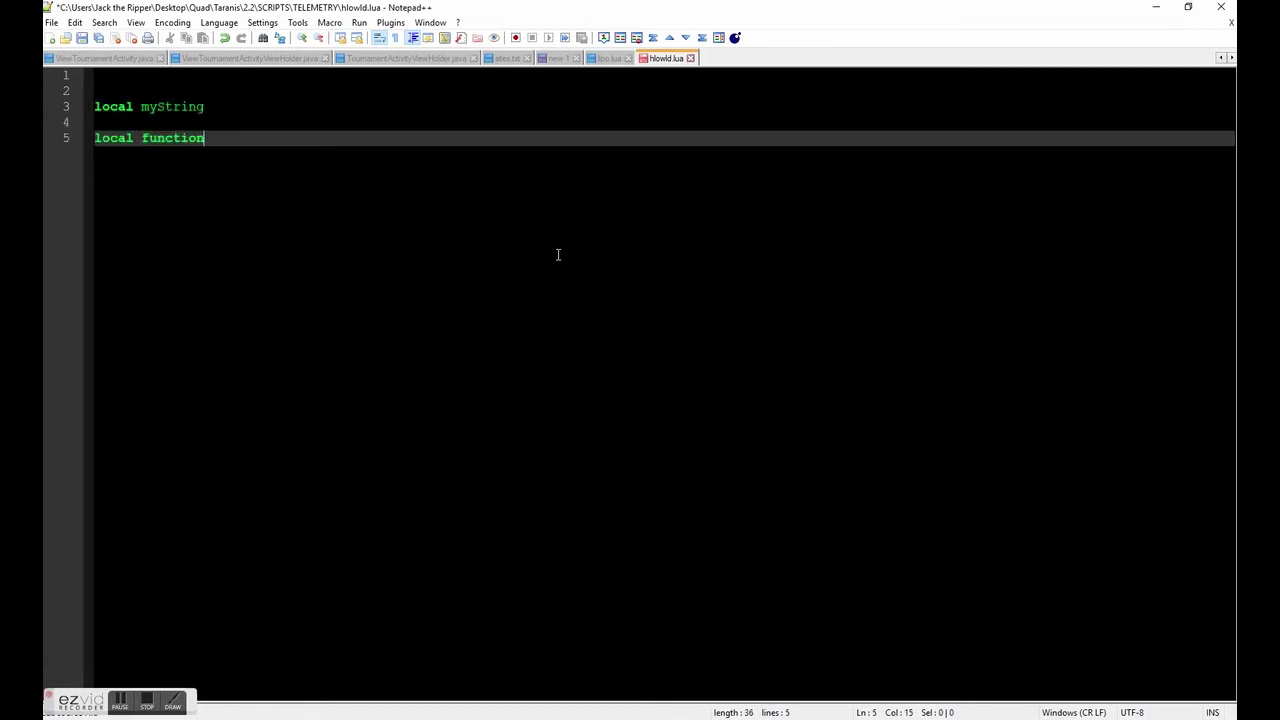
pyautogui.write(' init_func(')
pyautogui.press('Return')
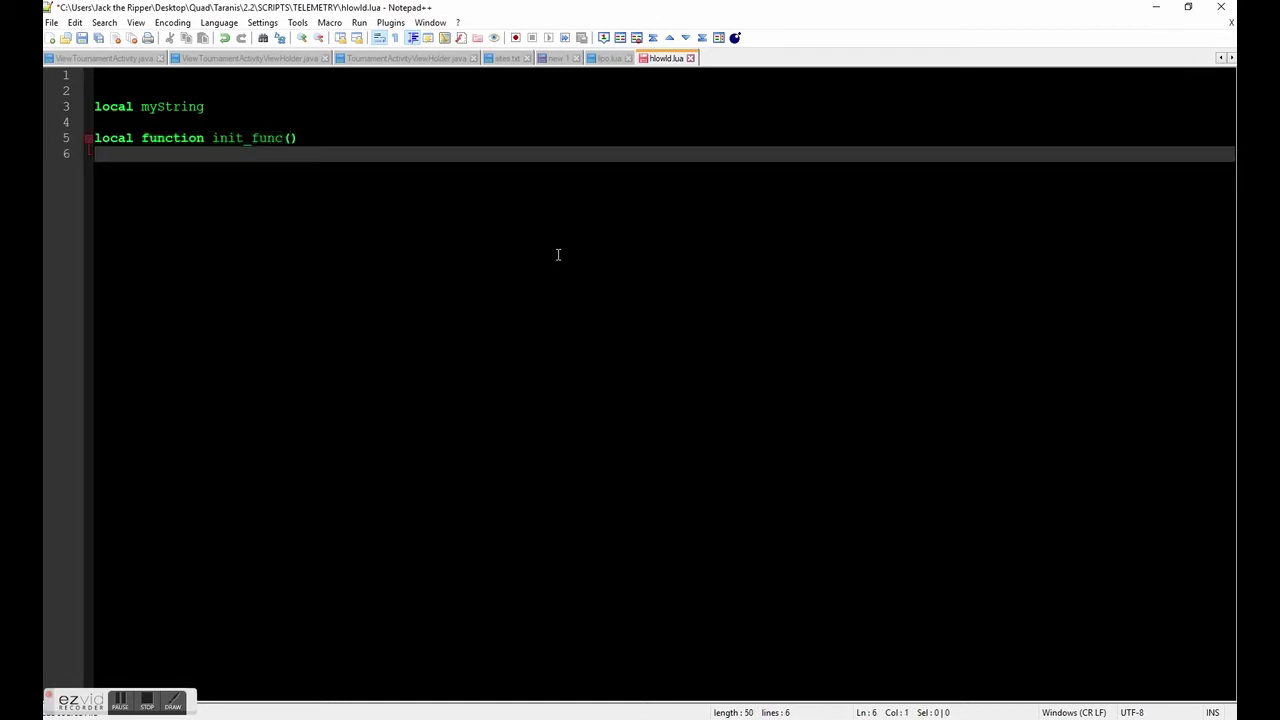
pyautogui.write('myString = "')
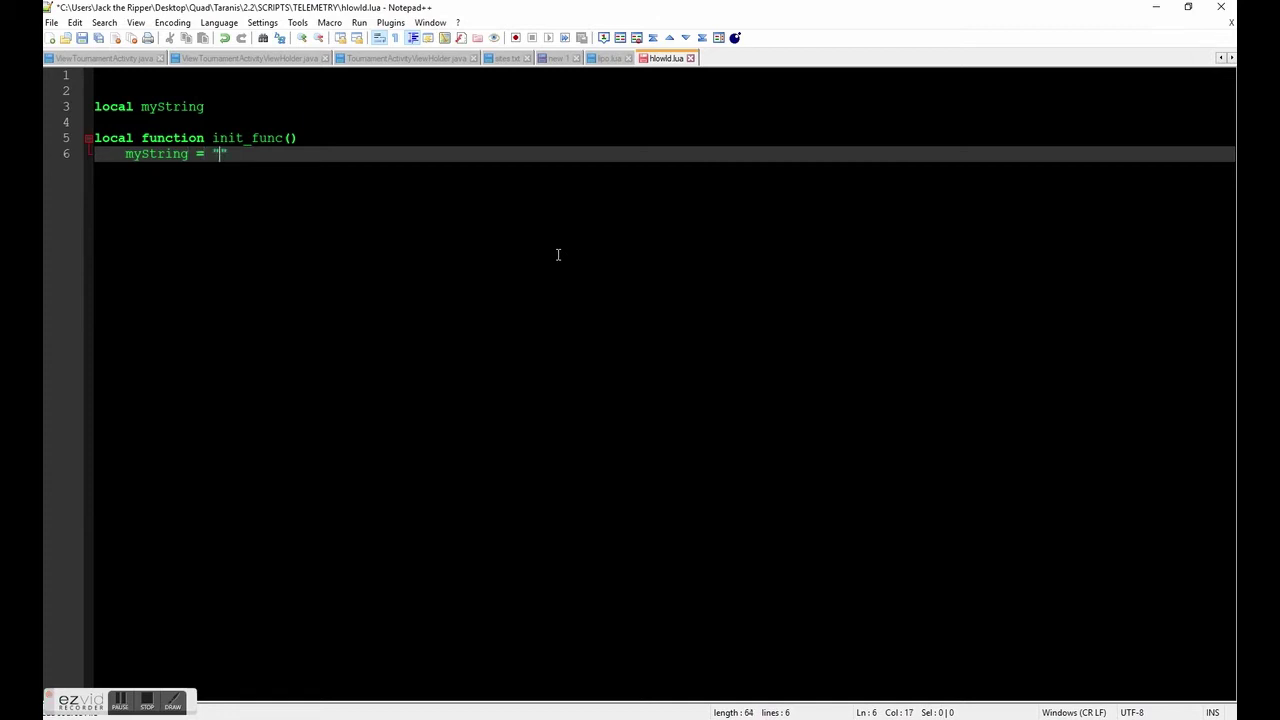
pyautogui.write('Hello World')
pyautogui.press('Return')
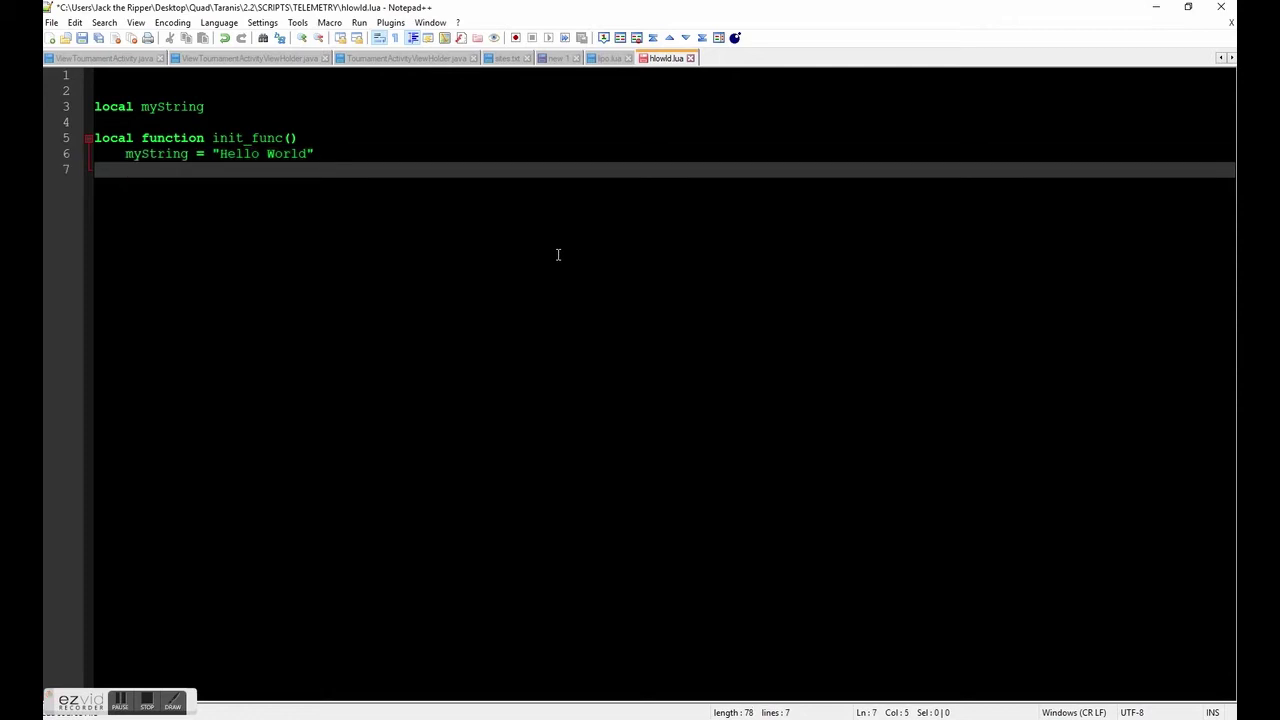
pyautogui.write('end')
pyautogui.press('Return')
pyautogui.press('Return')
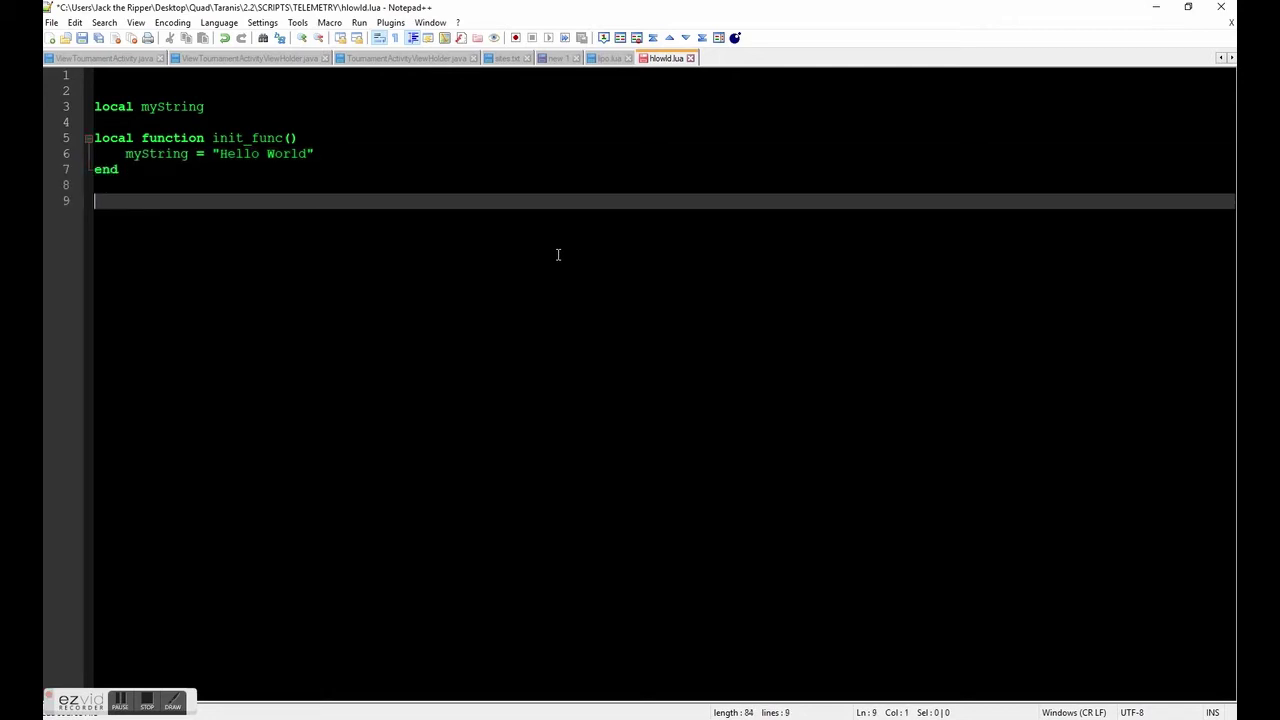
# Step: Begin the local function run_func(event) on line 9, with lcd.clear() as its first statement after a blank line
pyautogui.write('loca')
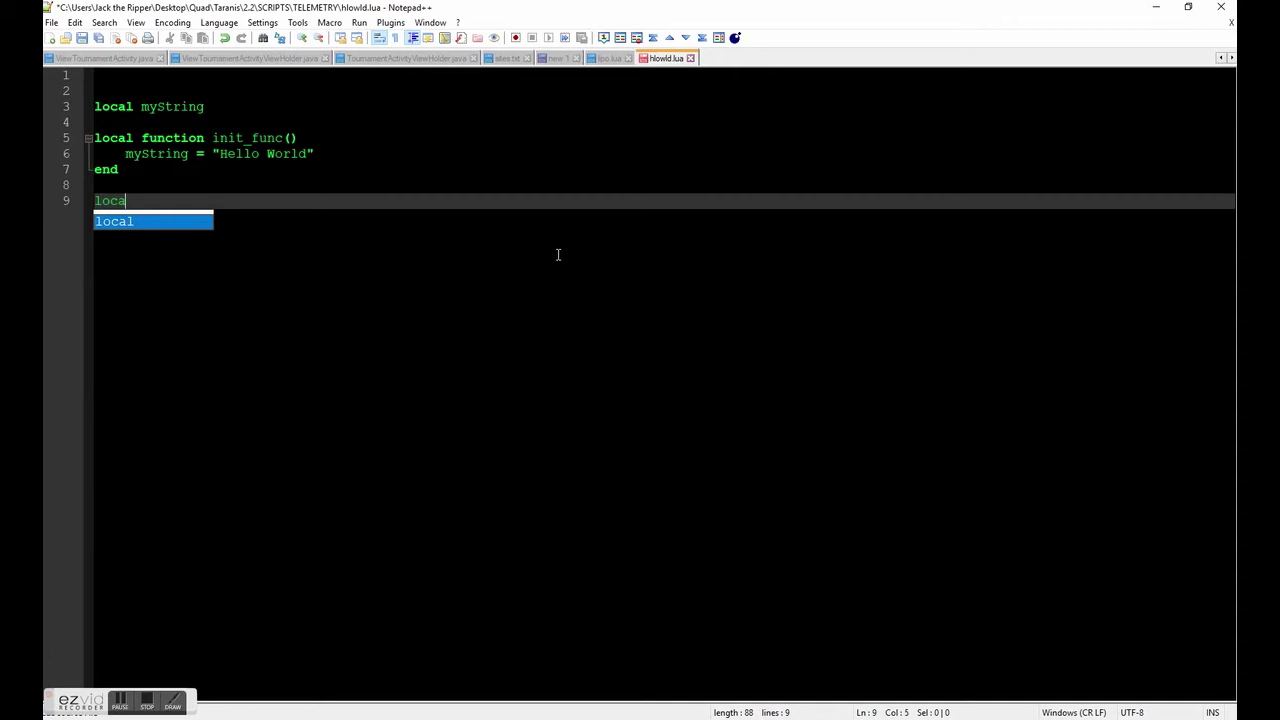
pyautogui.write('l function ')
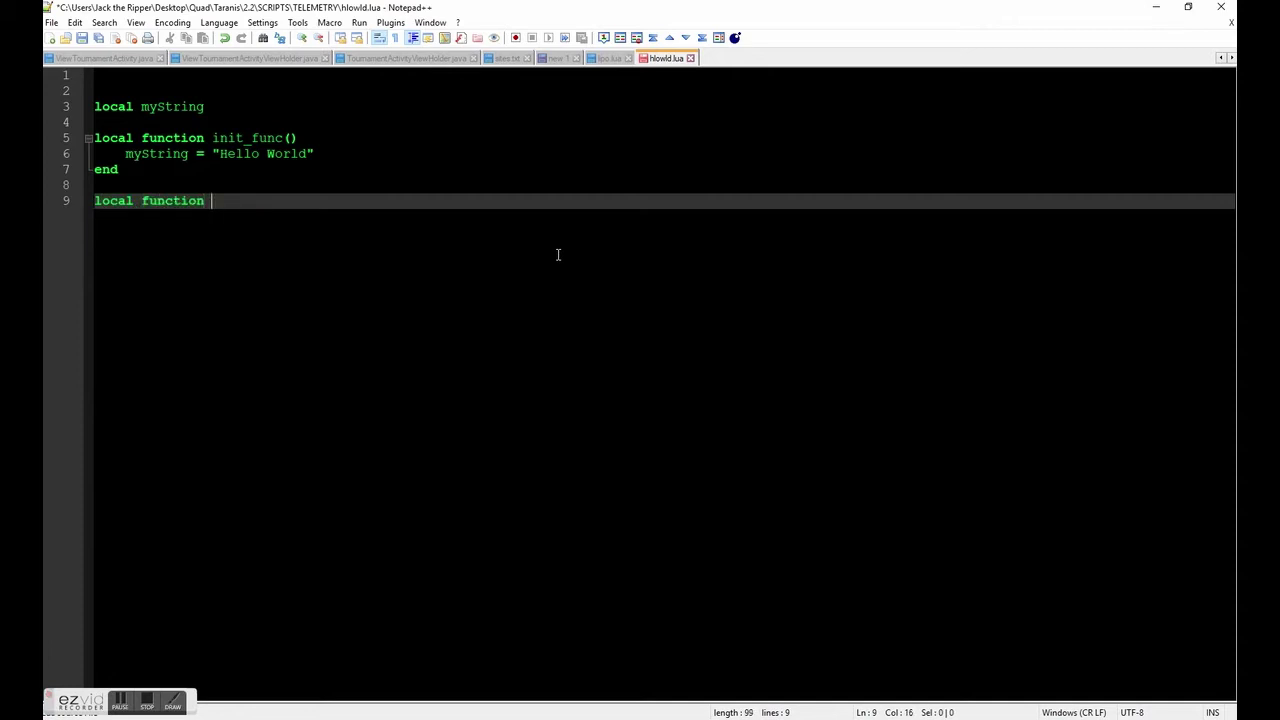
pyautogui.write('run_func(event)')
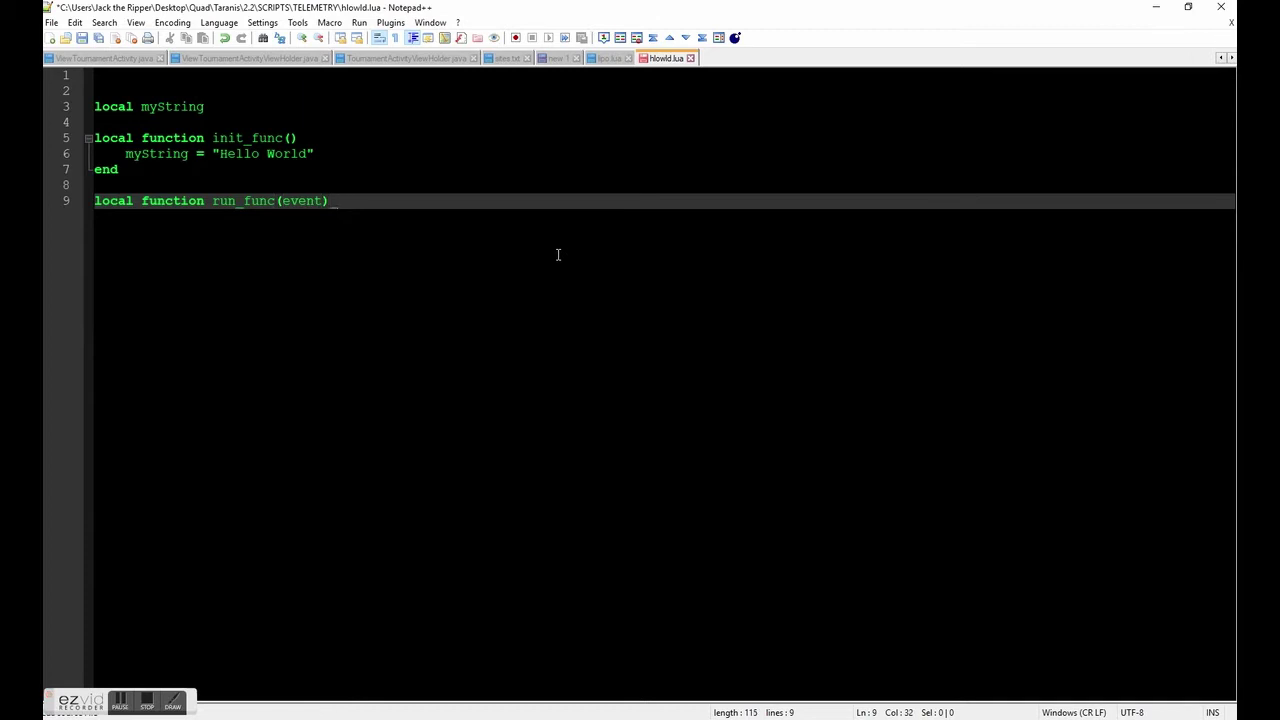
pyautogui.press('BackSpace')
pyautogui.press('Return')
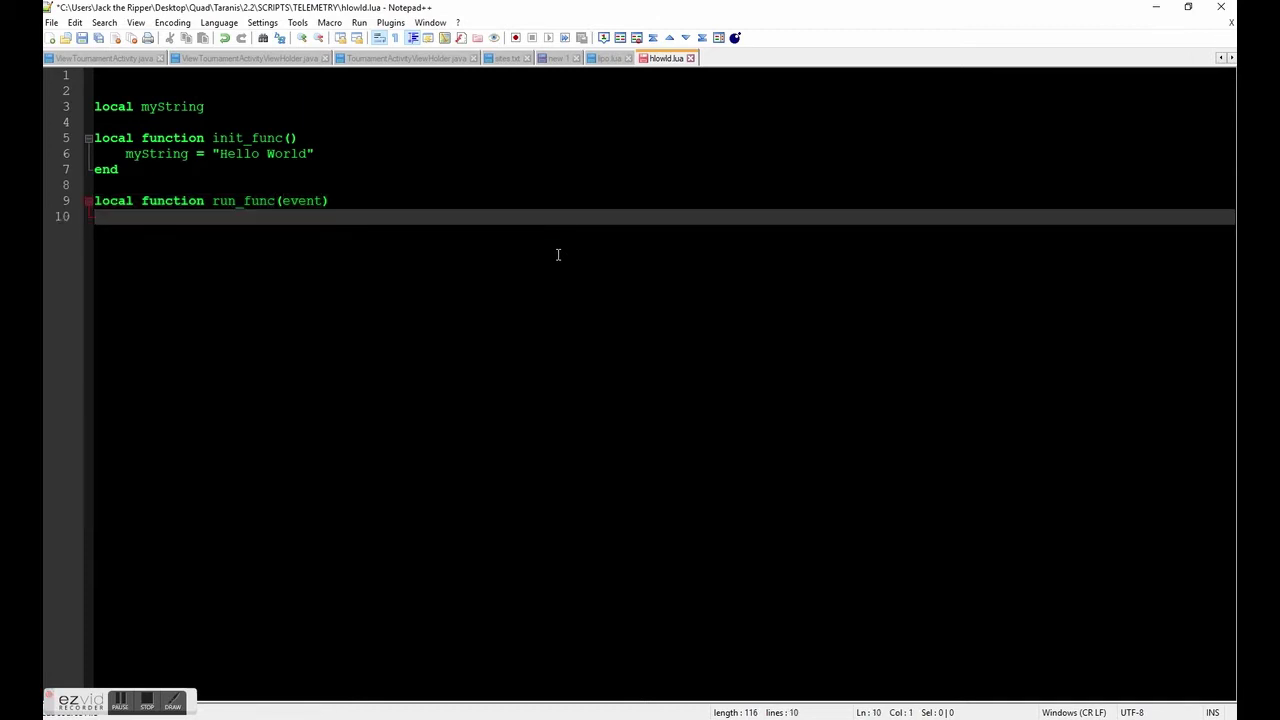
pyautogui.press('Return')
pyautogui.write('lcd.clear()')
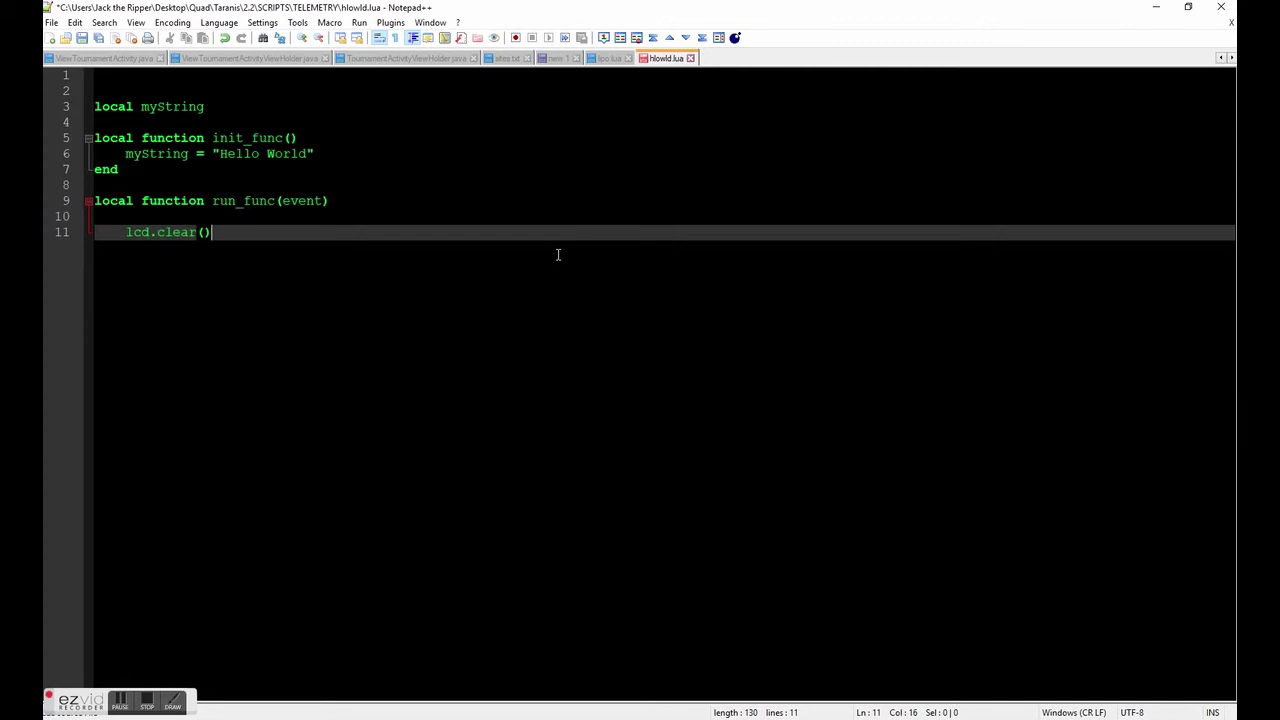
# Step: Add lcd.drawText(1,1,myString) below lcd.clear(), leave a blank line, and close run_func with end
pyautogui.press('Return')
pyautogui.write('lcd')
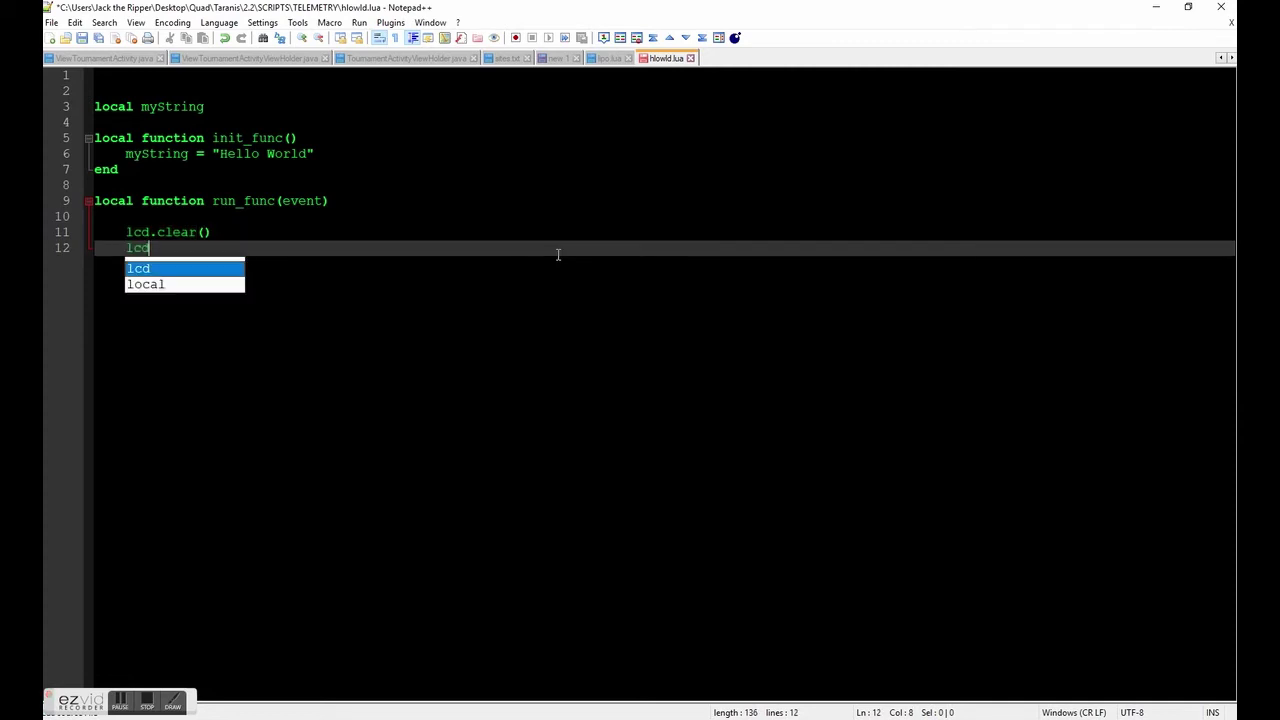
pyautogui.write('.drawtext')
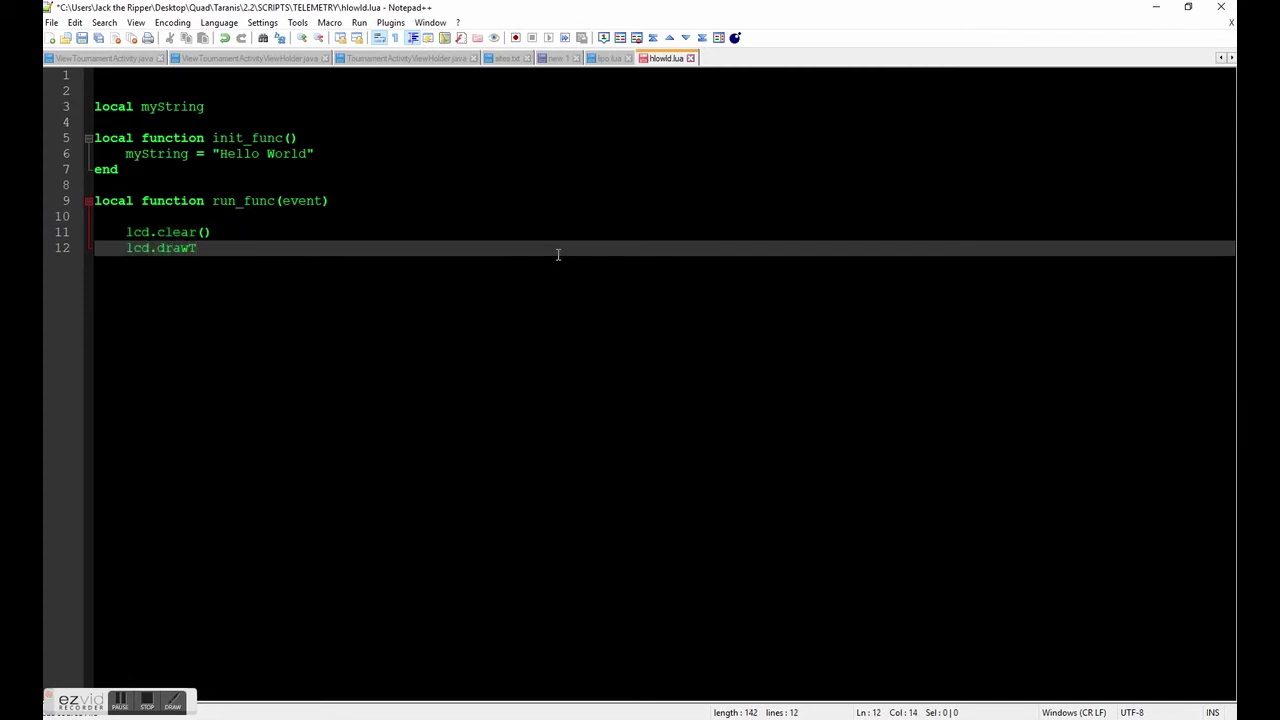
pyautogui.press('BackSpace')
pyautogui.press('BackSpace')
pyautogui.press('BackSpace')
pyautogui.press('BackSpace')
pyautogui.write('Text(1,1,myString')
pyautogui.press('Return')
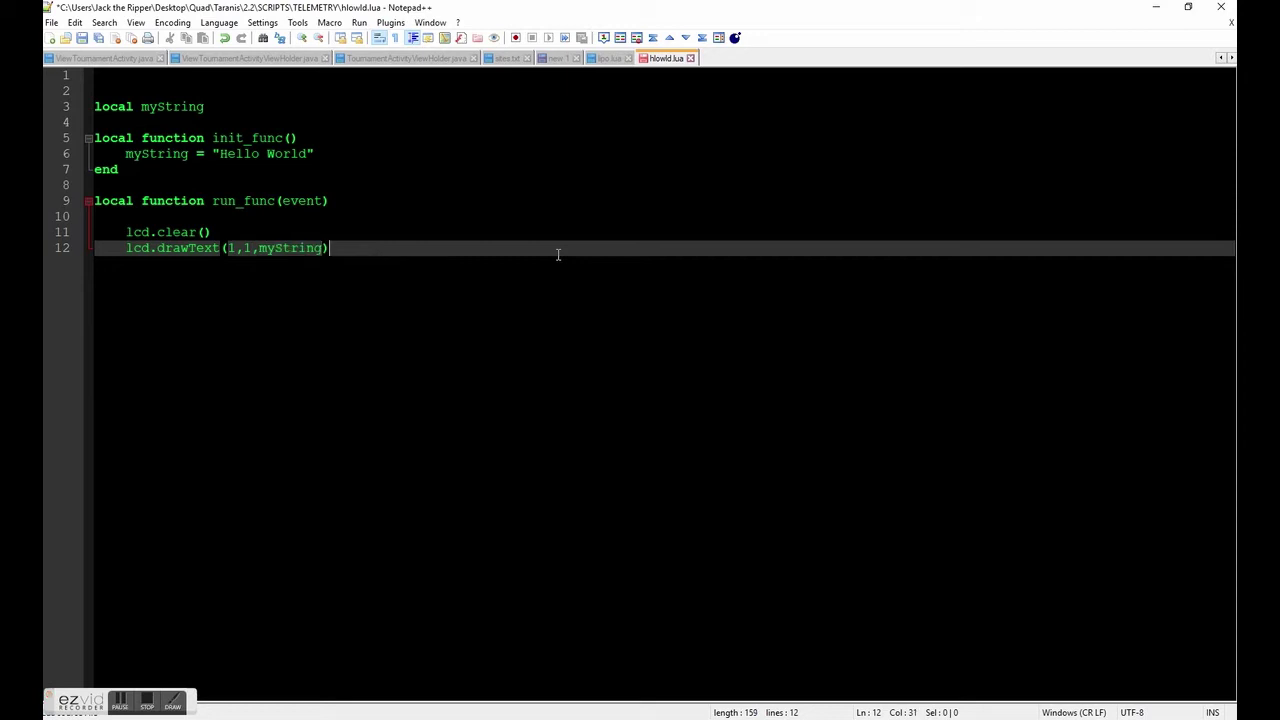
pyautogui.press('Return')
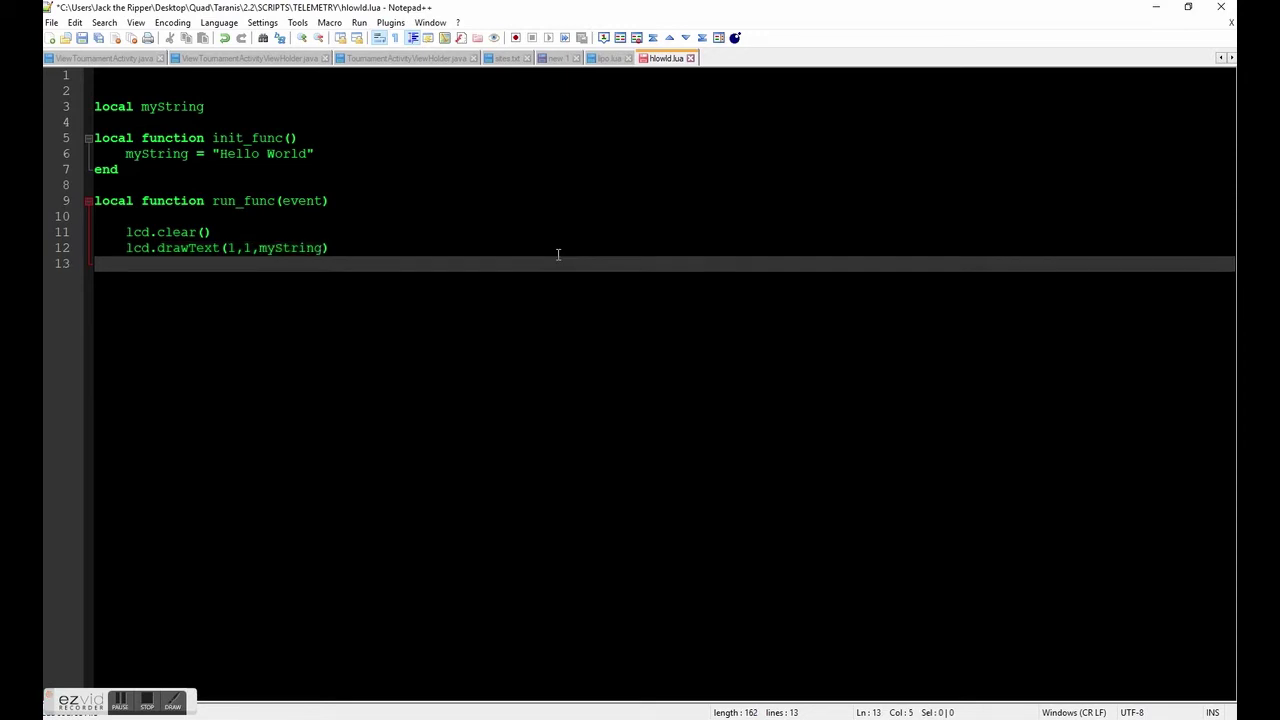
pyautogui.press('Return')
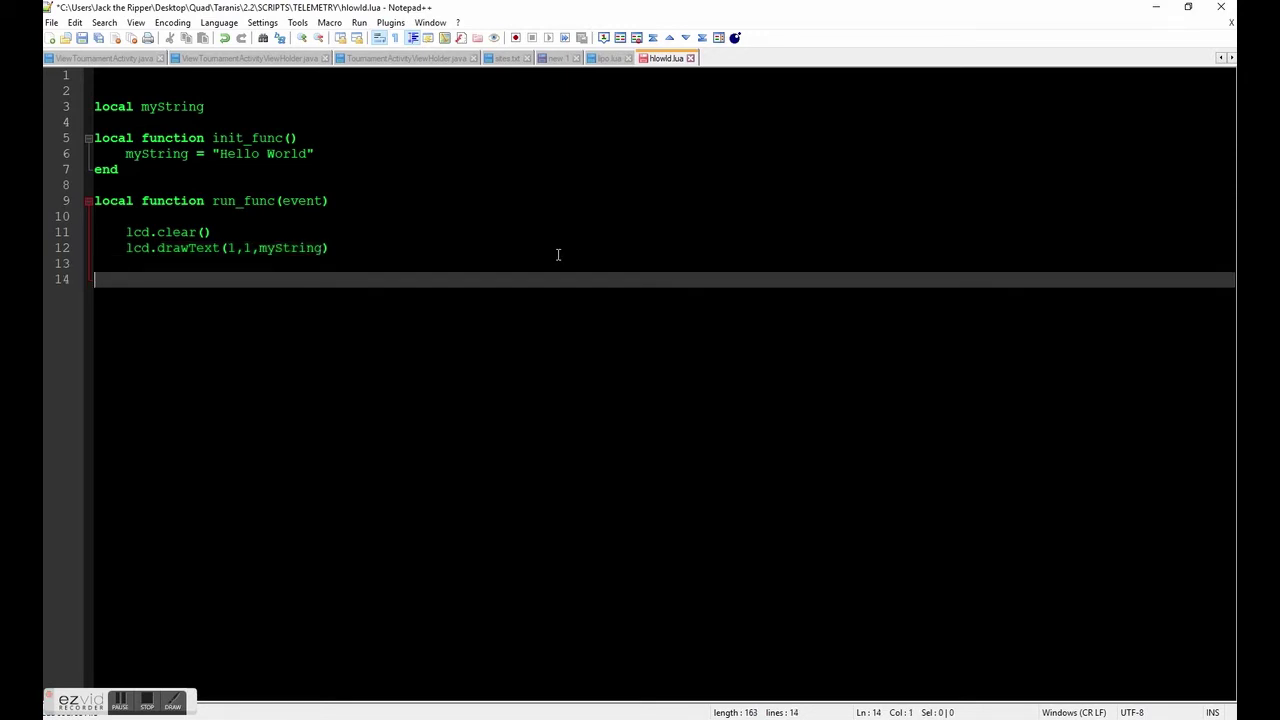
pyautogui.write('end')
pyautogui.press('Return')
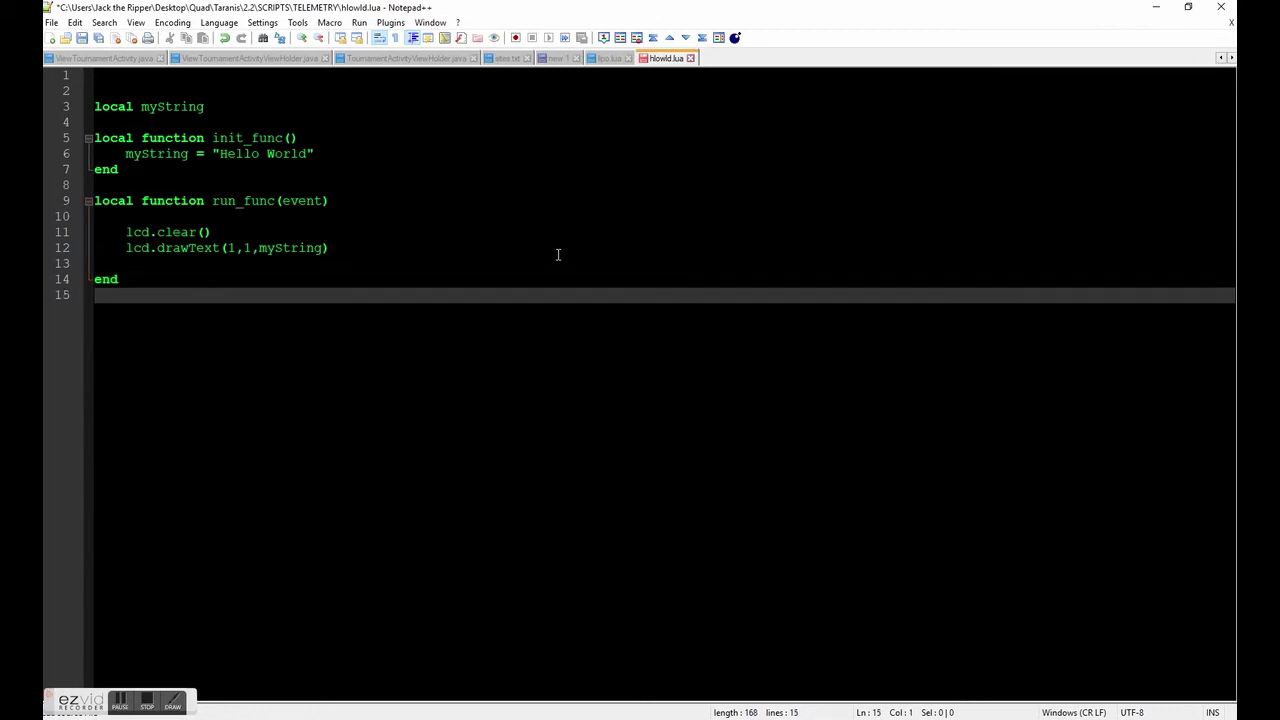
# Step: Write return{run=run_func,init=init_func} on line 16, below a blank line
pyautogui.press('Return')
pyautogui.write('return')
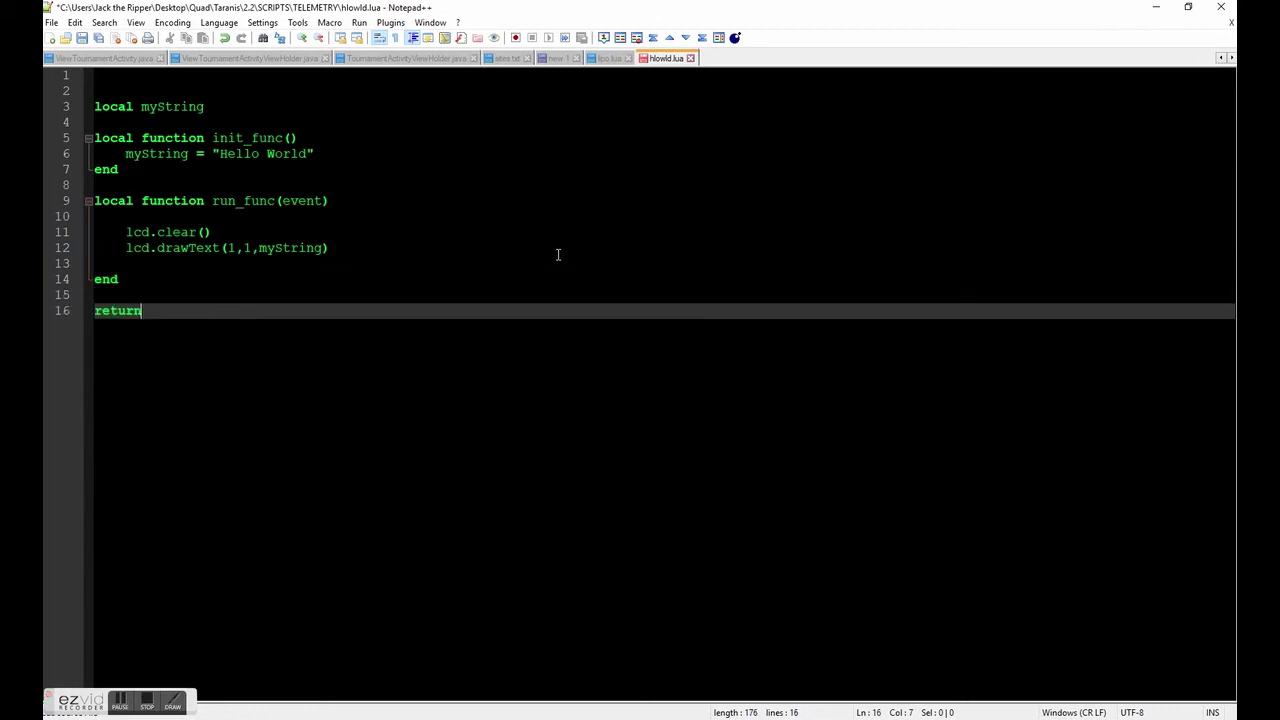
pyautogui.write('{')
pyautogui.write('run=')
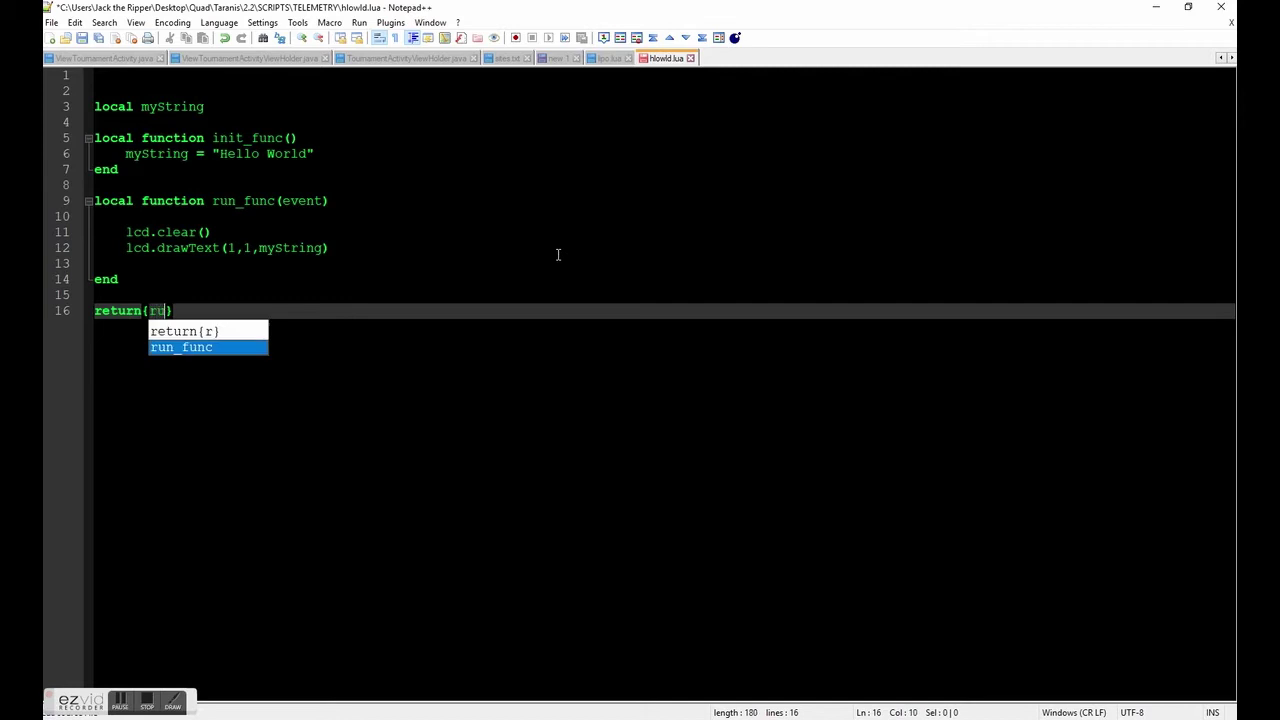
pyautogui.write('run')
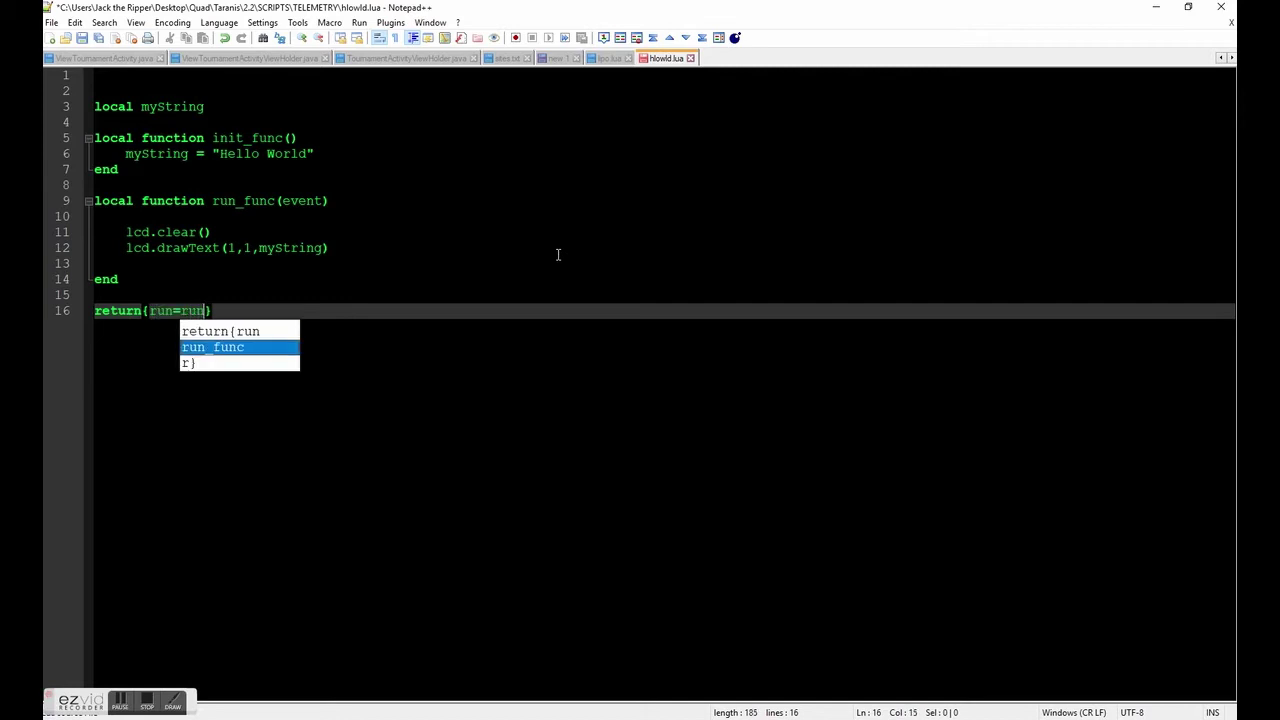
pyautogui.press('Return')
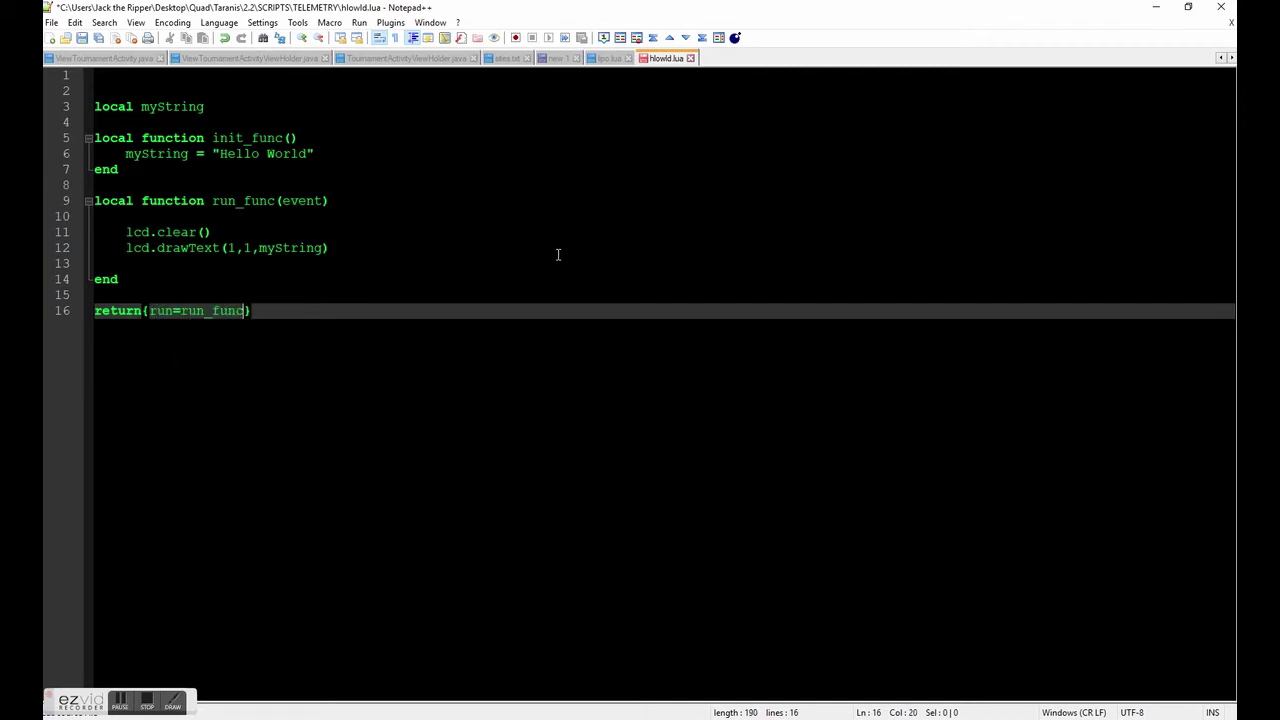
pyautogui.write(',init=in')
pyautogui.press('Down')
pyautogui.press('Return')
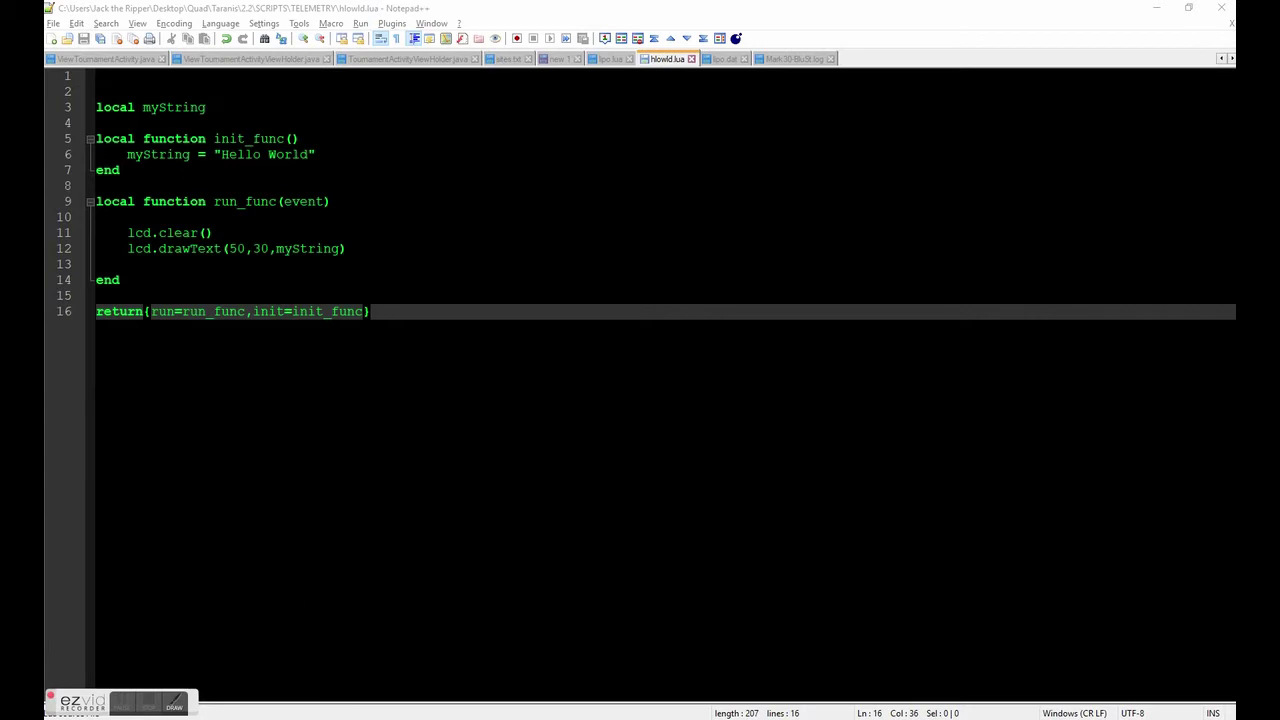
# Step: Switch to File Explorer and select opentx-2-2-lua-reference-guide.pdf in the Taranis folder
pyautogui.click(214, 650)
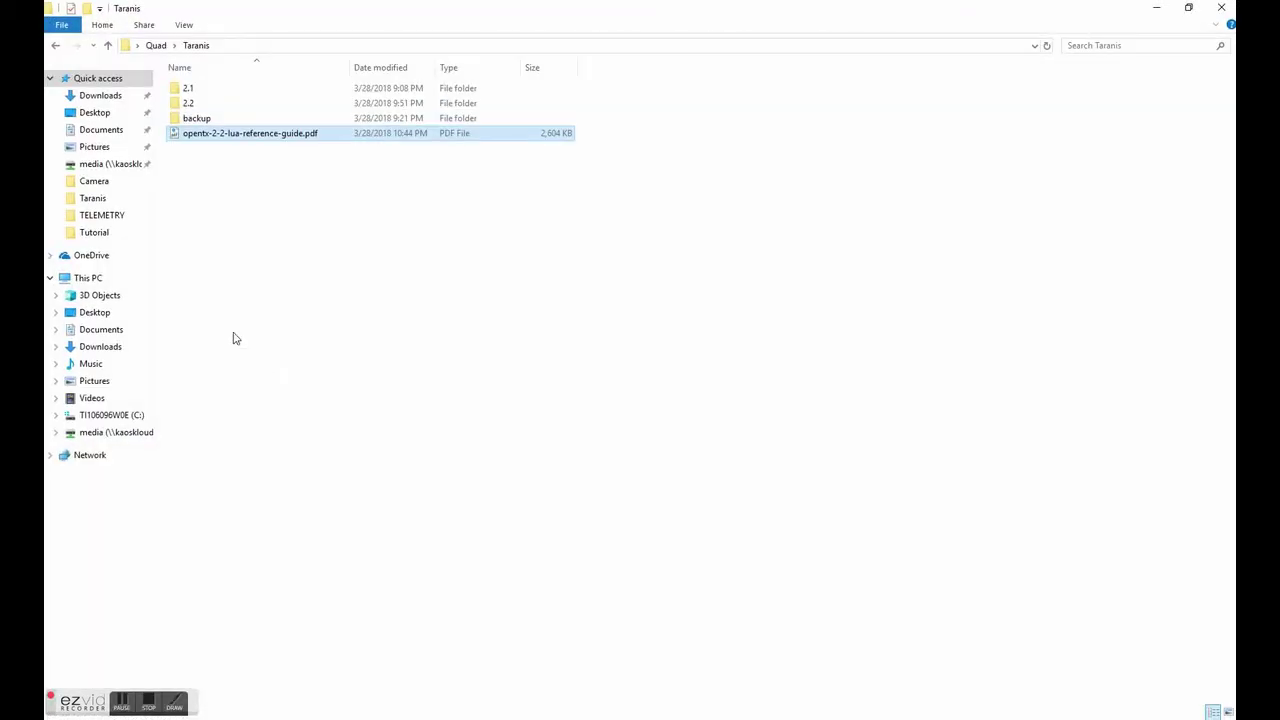
pyautogui.click(244, 136)
pyautogui.press('Escape')
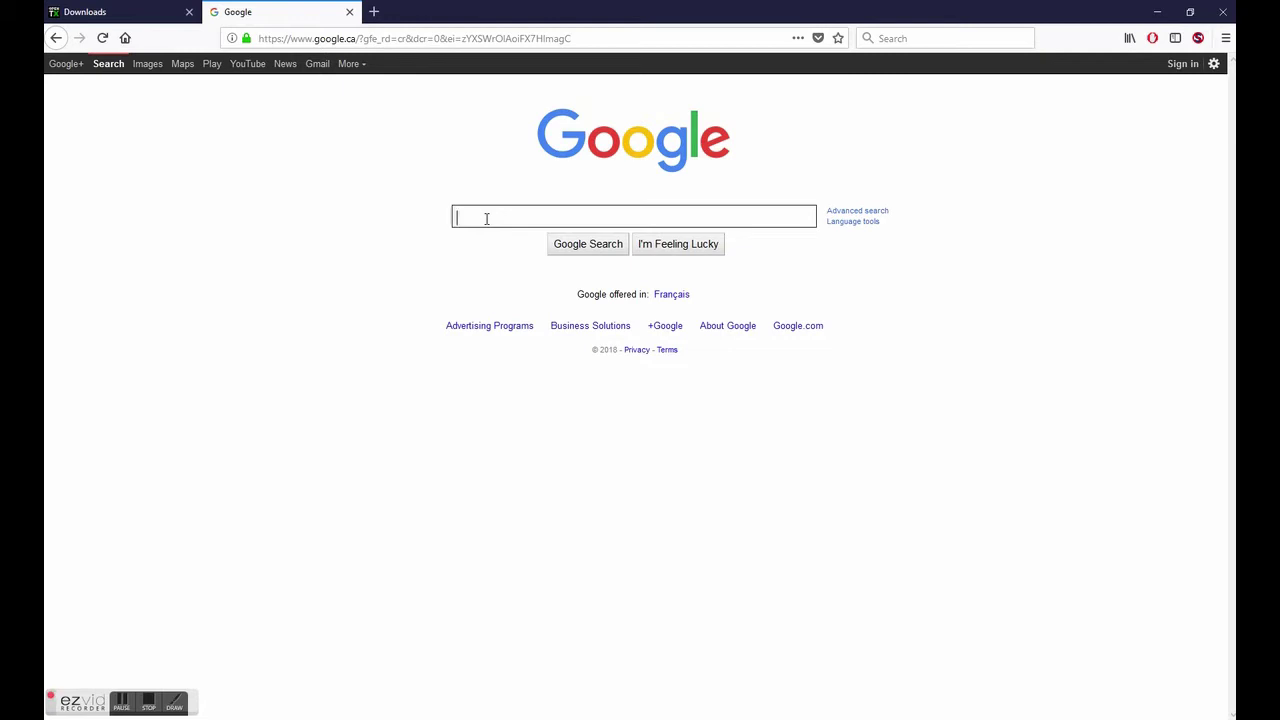
# Step: Search Google for "opentx 2.2 lua reference" and open the OpenTX 2.2 Lua Reference Guide page on GitBook
pyautogui.write('opentx 2.2 lua reference')
pyautogui.press('Return')
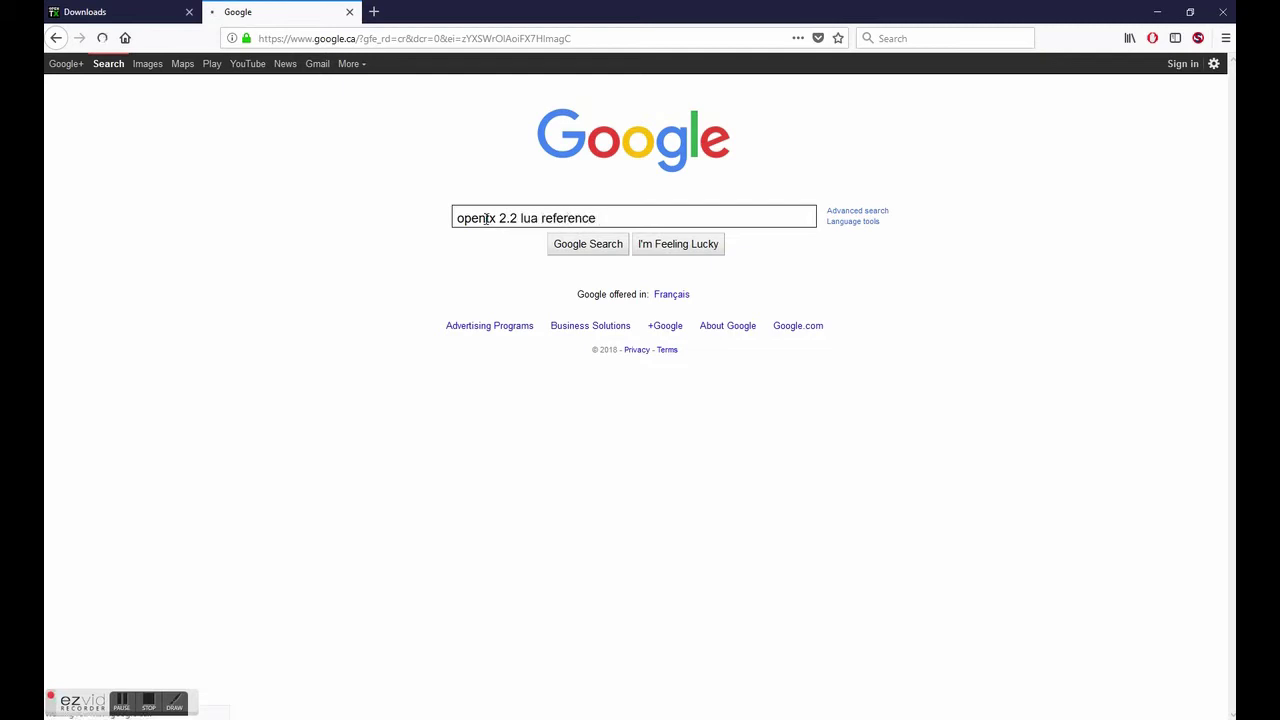
pyautogui.click(305, 210)
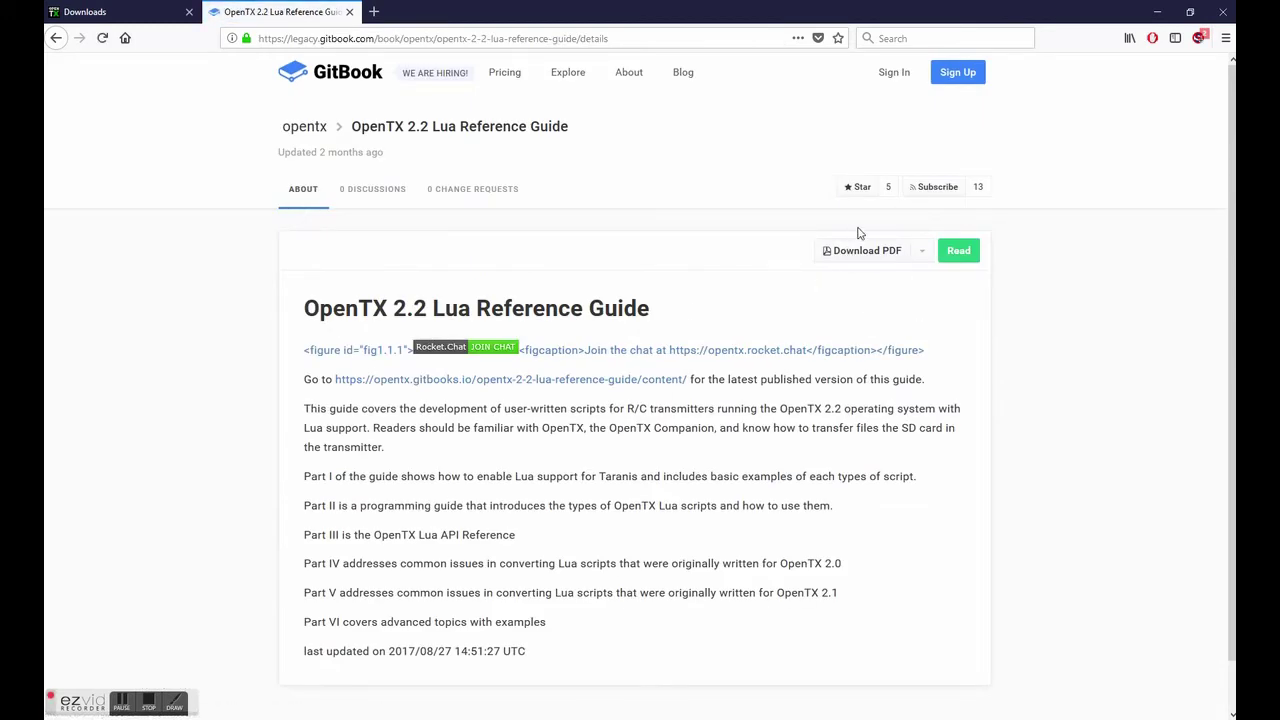
# Step: Examine the table of contents in the reference guide PDF, from the script types through the general, model and lcd functions
pyautogui.scroll(-1, 688, 343)
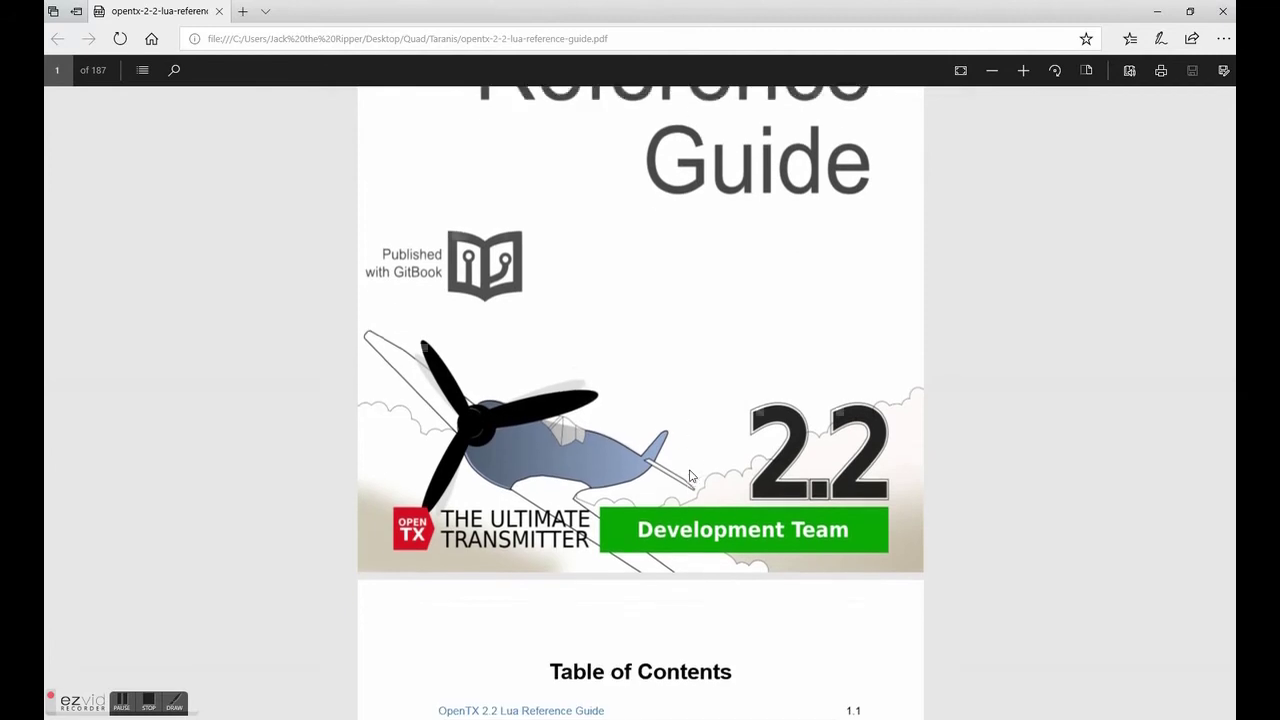
pyautogui.scroll(3, 702, 472)
pyautogui.scroll(-8, 702, 470)
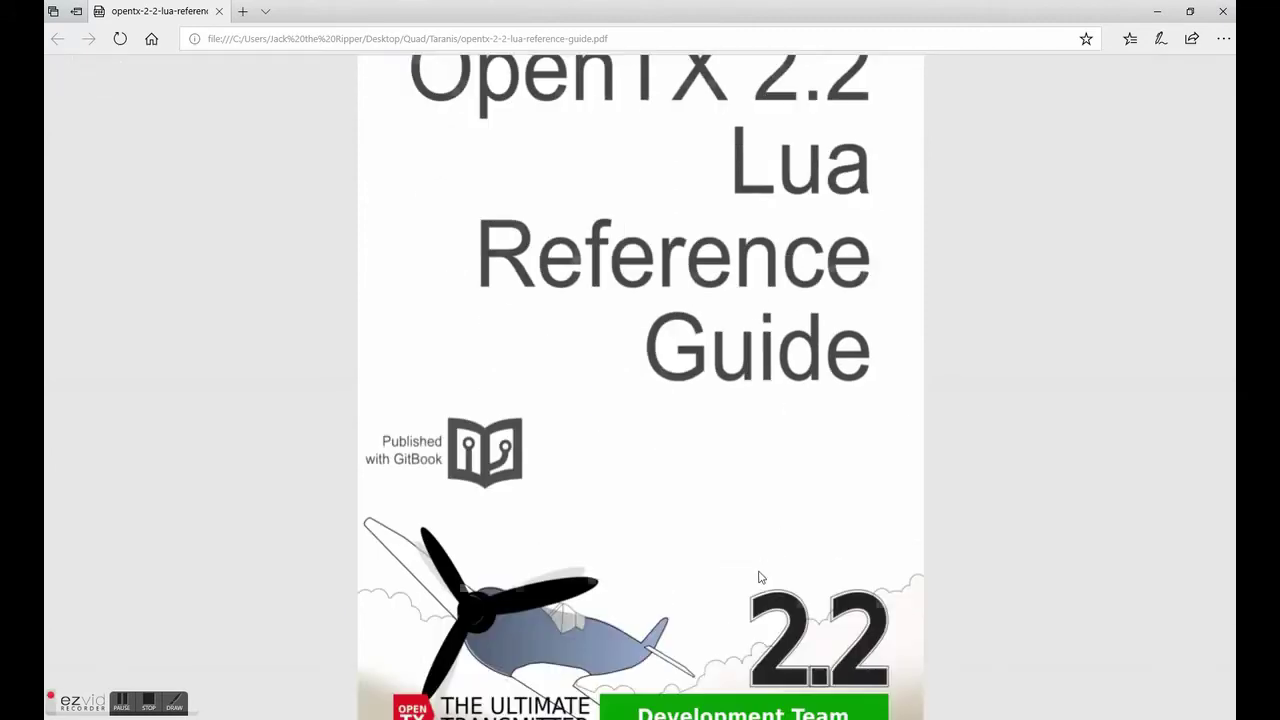
pyautogui.scroll(-7, 520, 450)
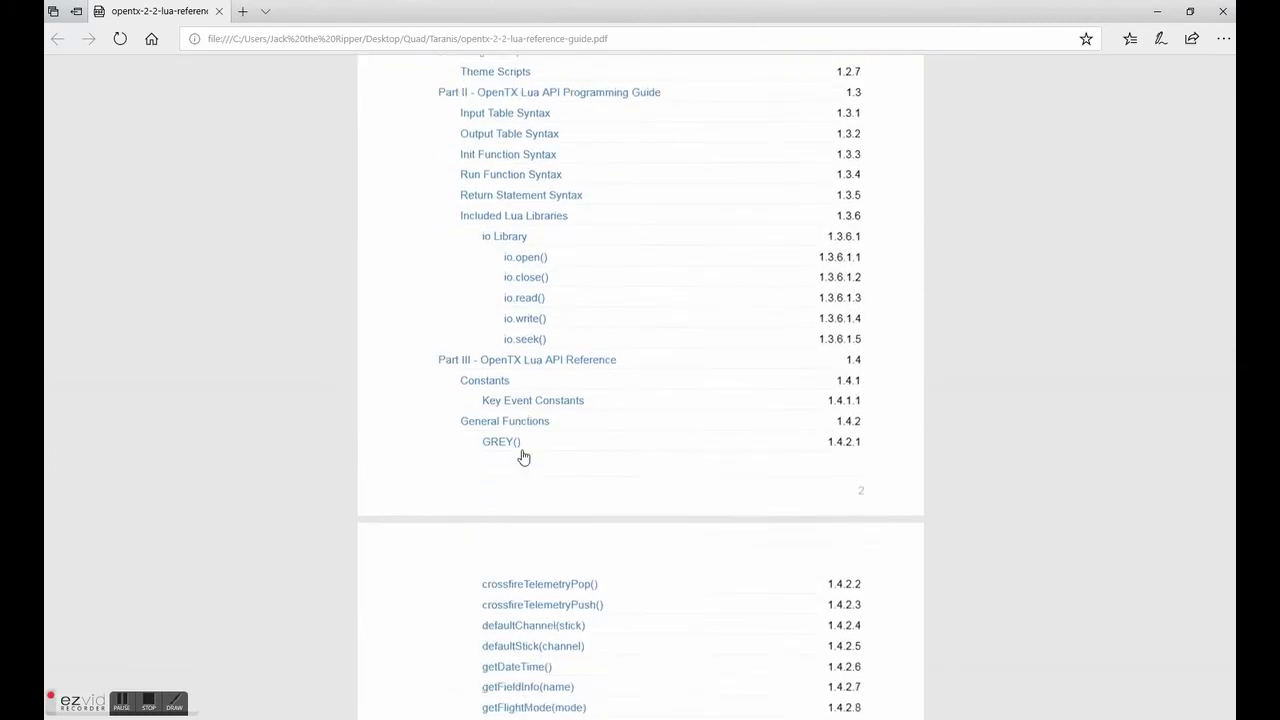
pyautogui.scroll(-4, 620, 530)
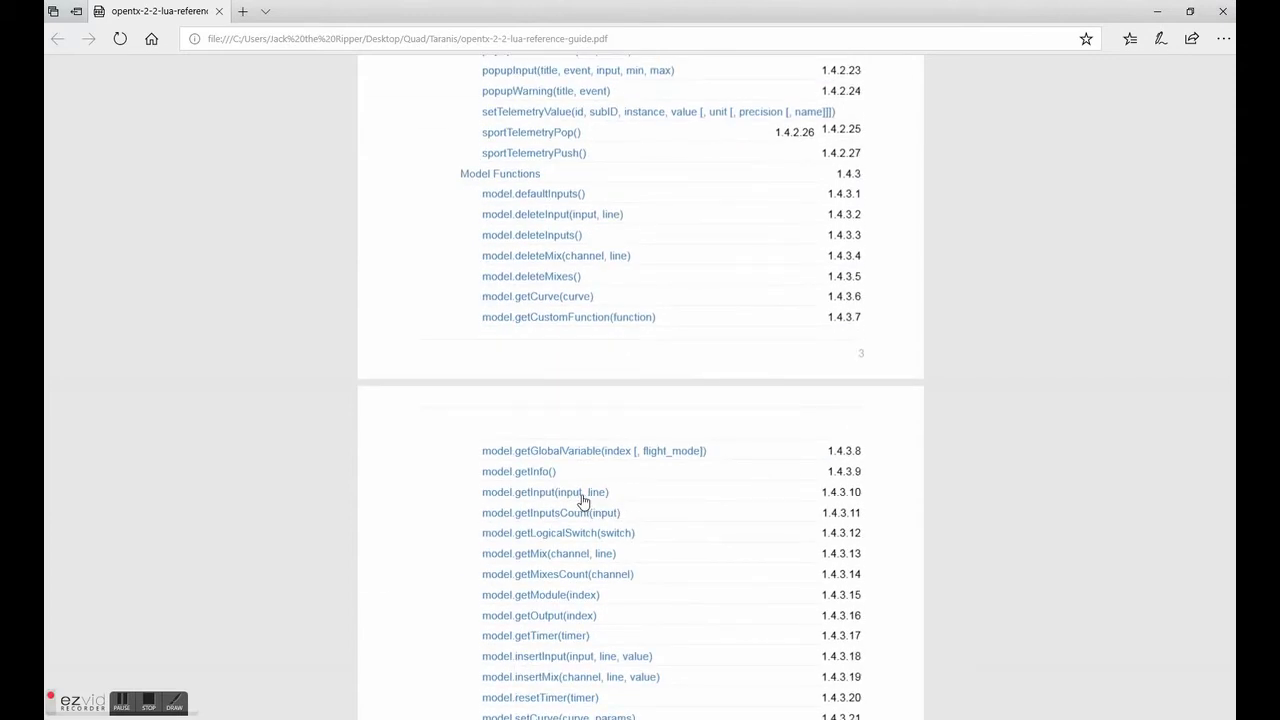
pyautogui.scroll(-10, 648, 430)
pyautogui.scroll(2, 506, 417)
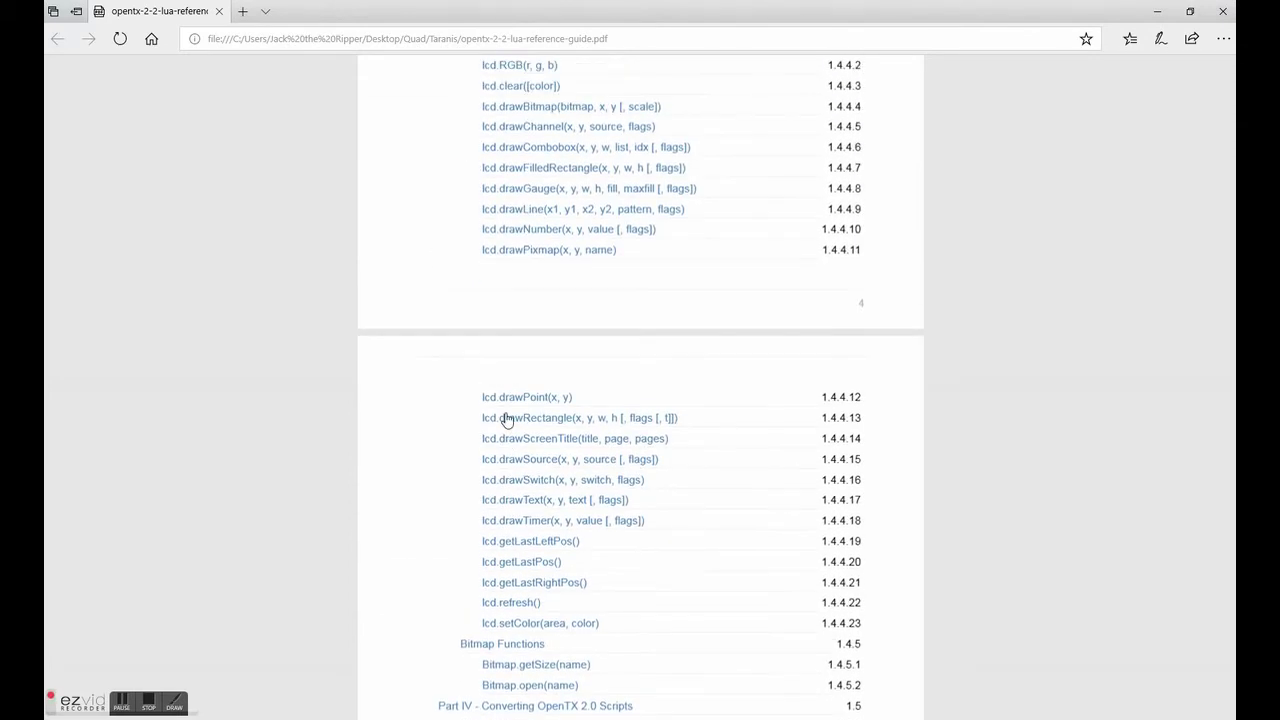
pyautogui.scroll(-3, 540, 471)
pyautogui.scroll(6, 580, 440)
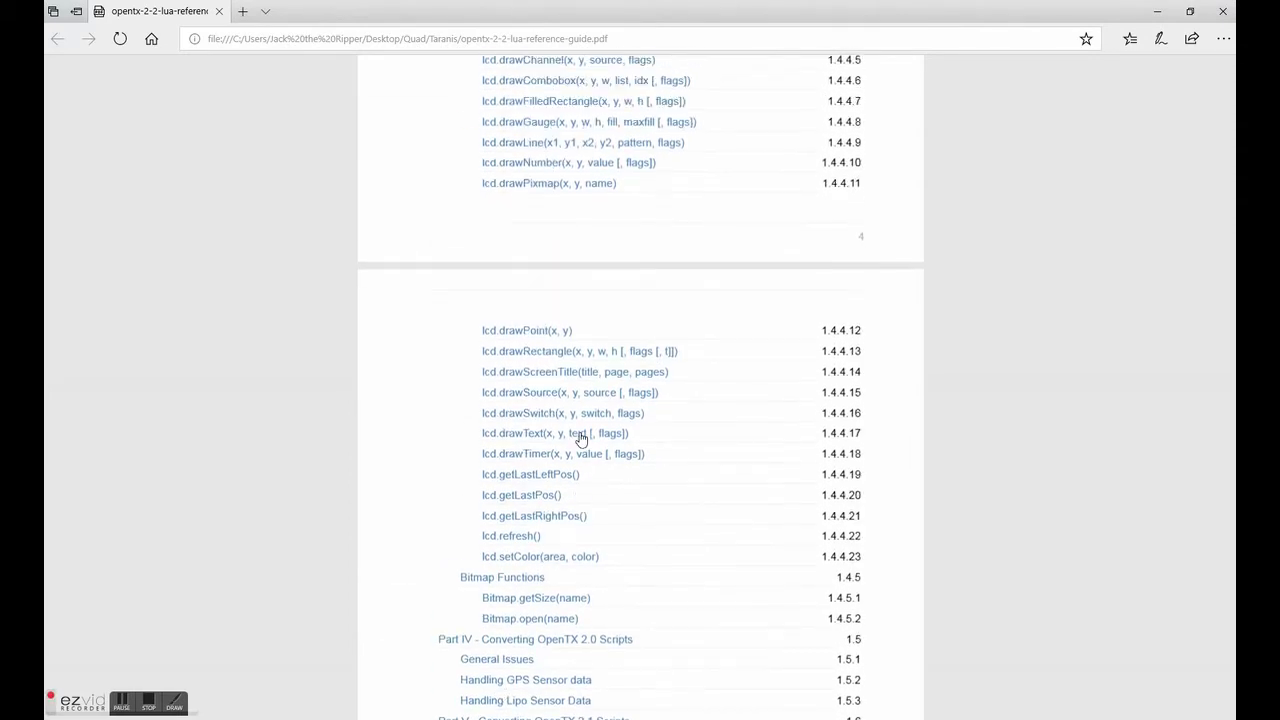
pyautogui.scroll(9, 572, 412)
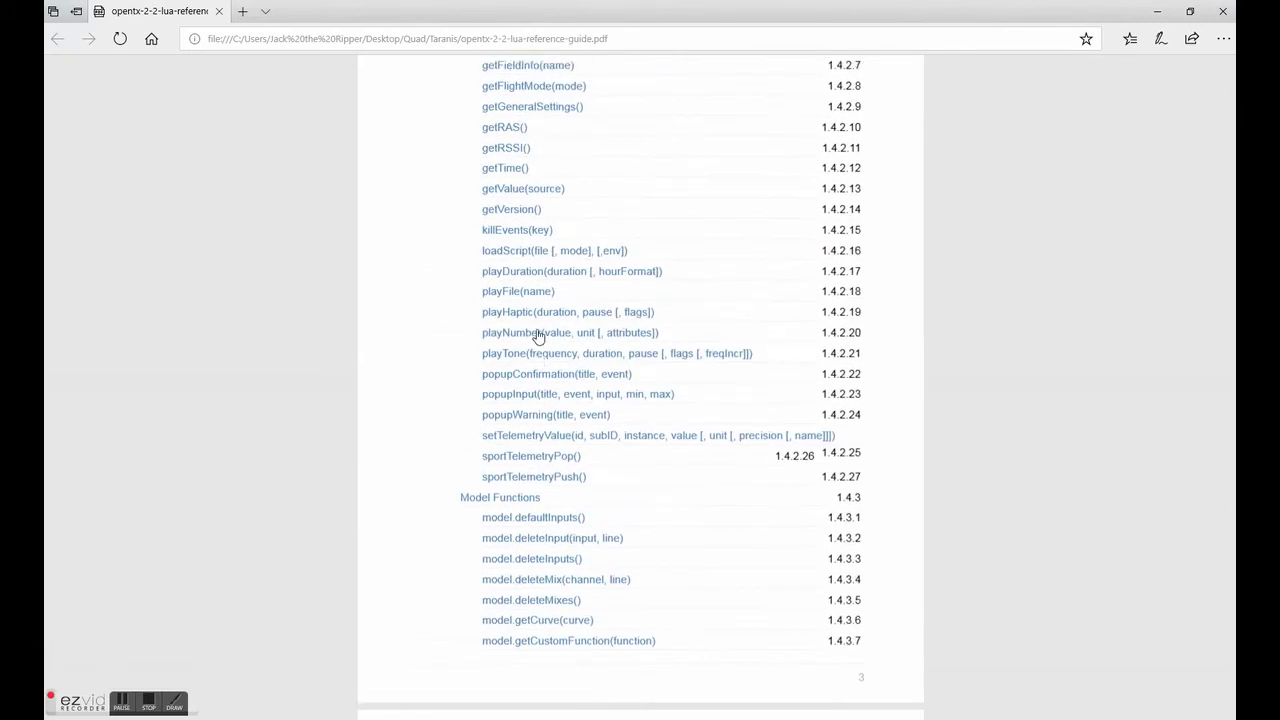
pyautogui.scroll(8, 538, 335)
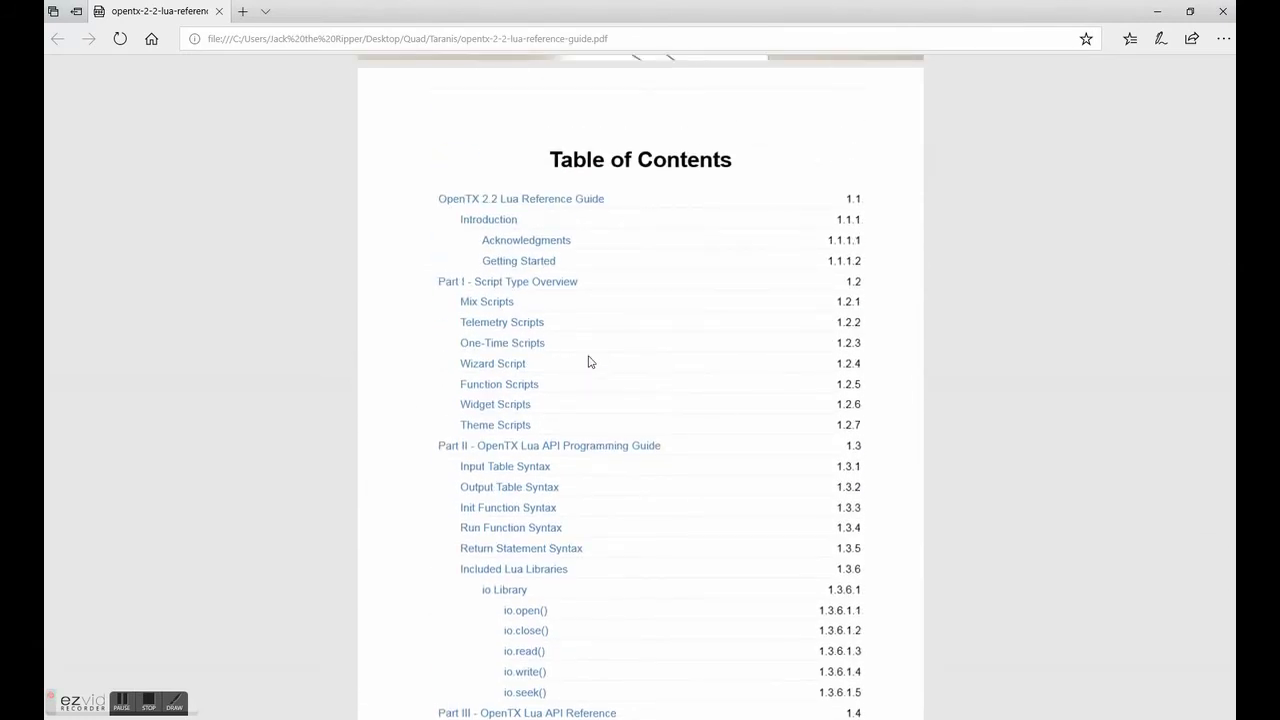
# Step: Open the Telemetry Scripts section and read its file location, script lifetime, interface example and notes
pyautogui.click(516, 324)
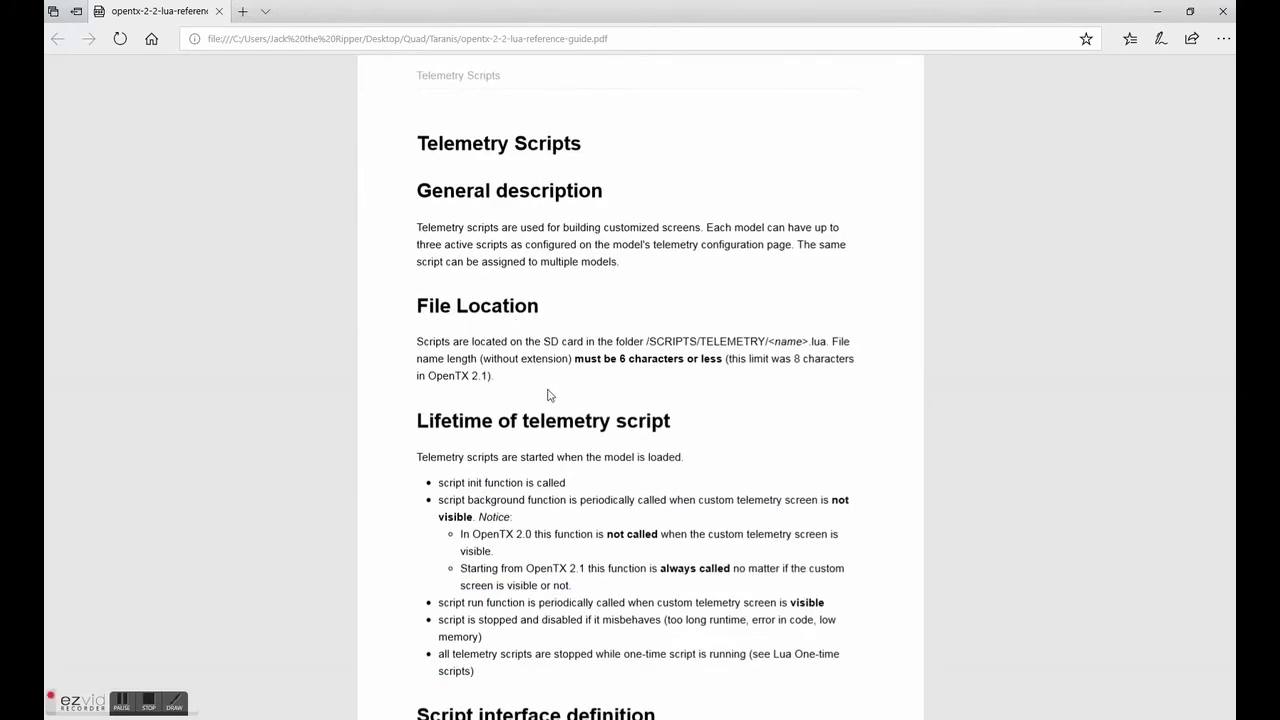
pyautogui.scroll(-2, 685, 448)
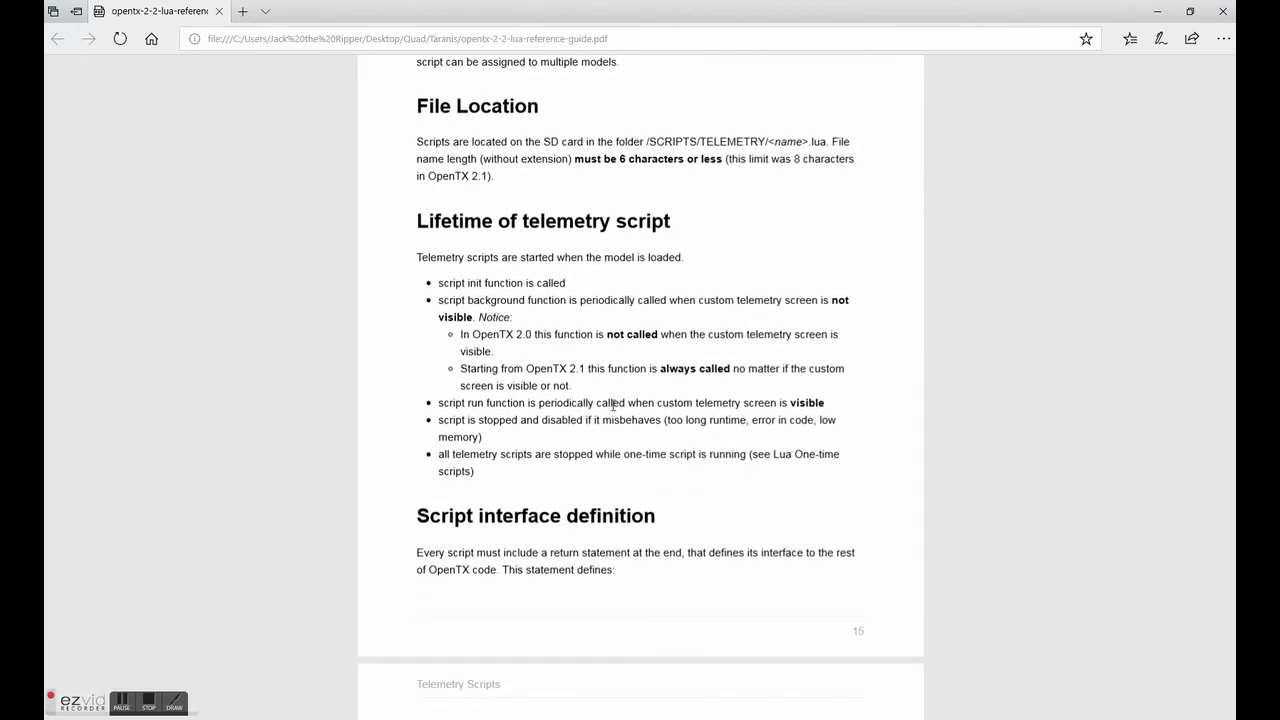
pyautogui.scroll(-2, 735, 501)
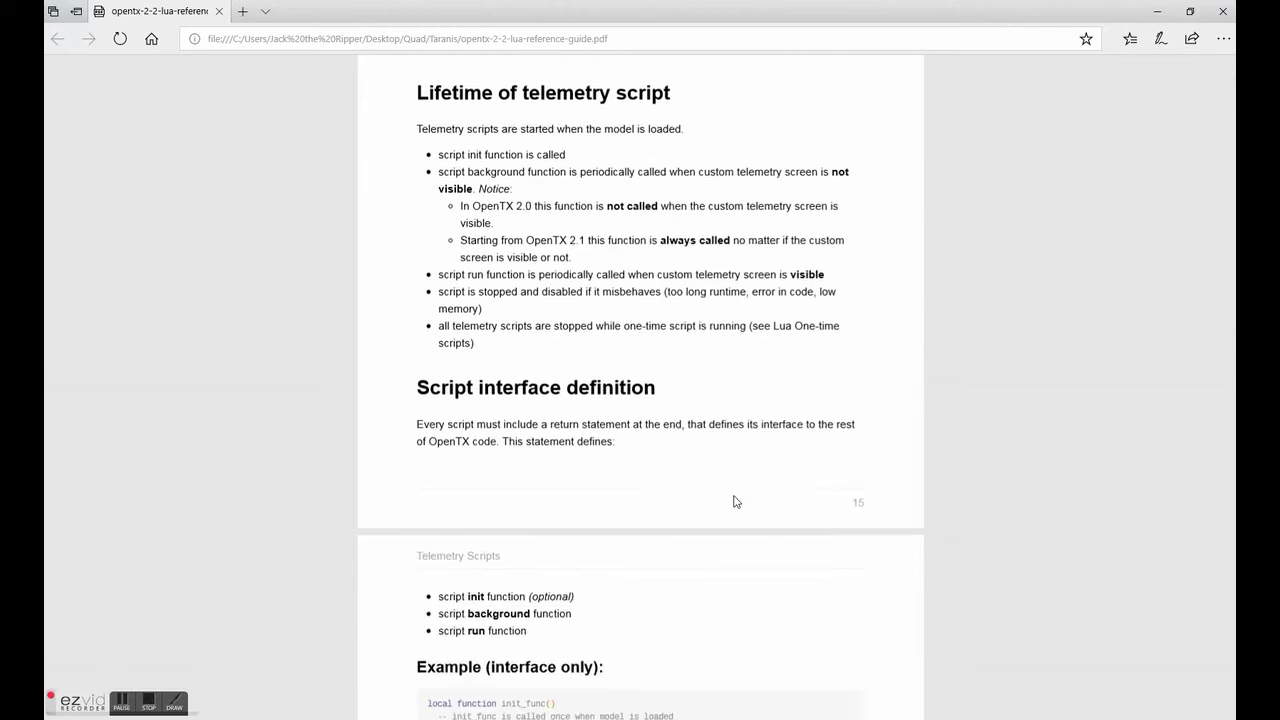
pyautogui.scroll(-2, 735, 501)
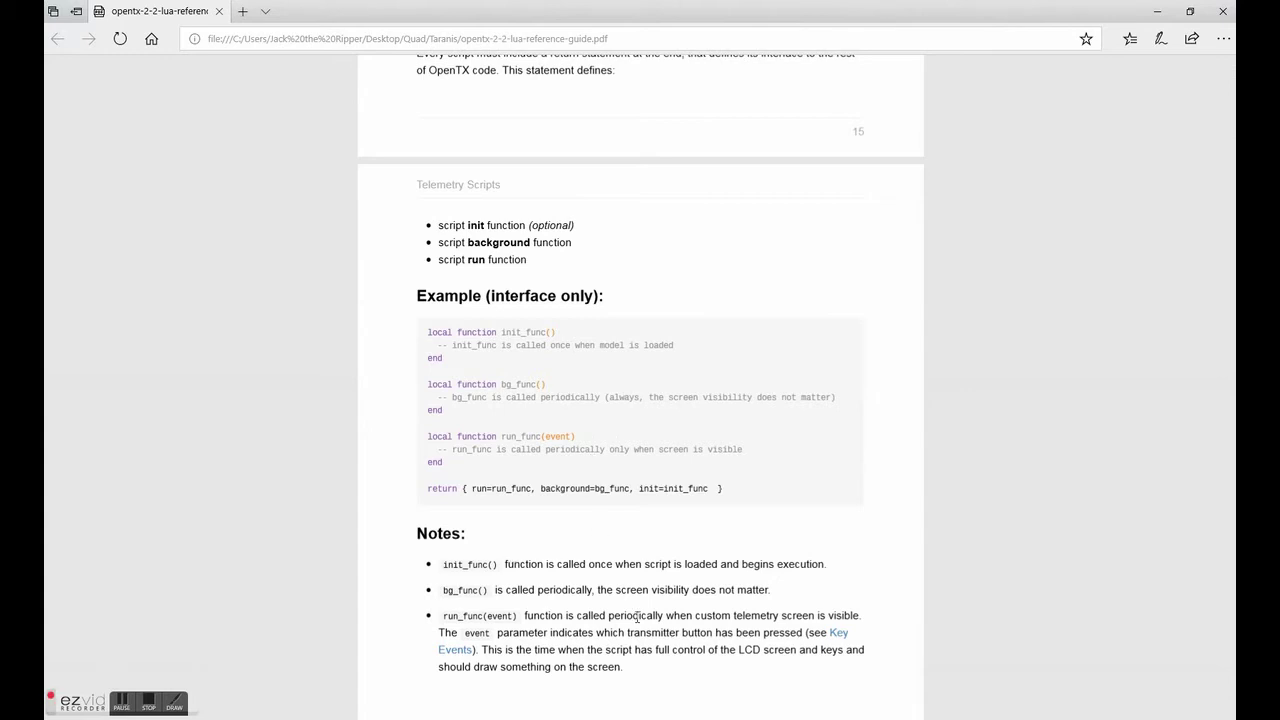
pyautogui.scroll(-2, 645, 590)
pyautogui.scroll(-2, 617, 498)
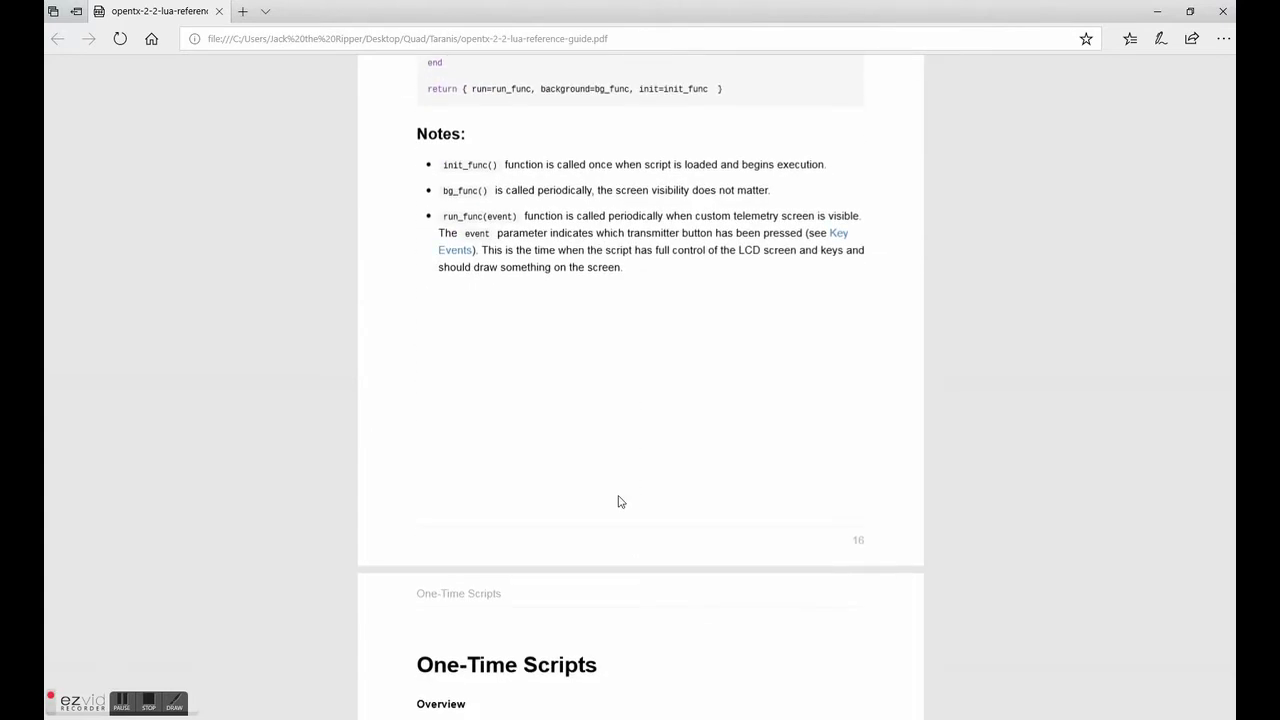
pyautogui.scroll(10, 619, 501)
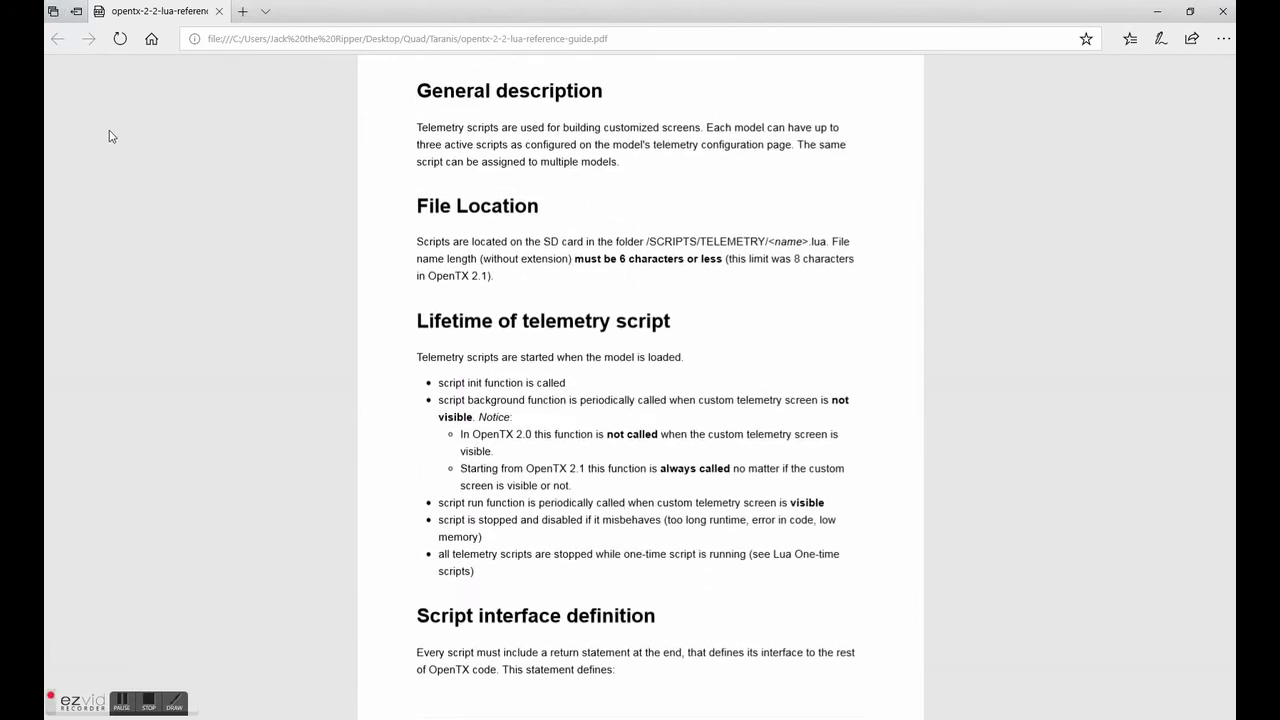
# Step: Open the Lcd Functions section of the reference guide and read its overview, including the flag, pattern and screen constants
pyautogui.moveTo(355, 96)
pyautogui.click(142, 70)
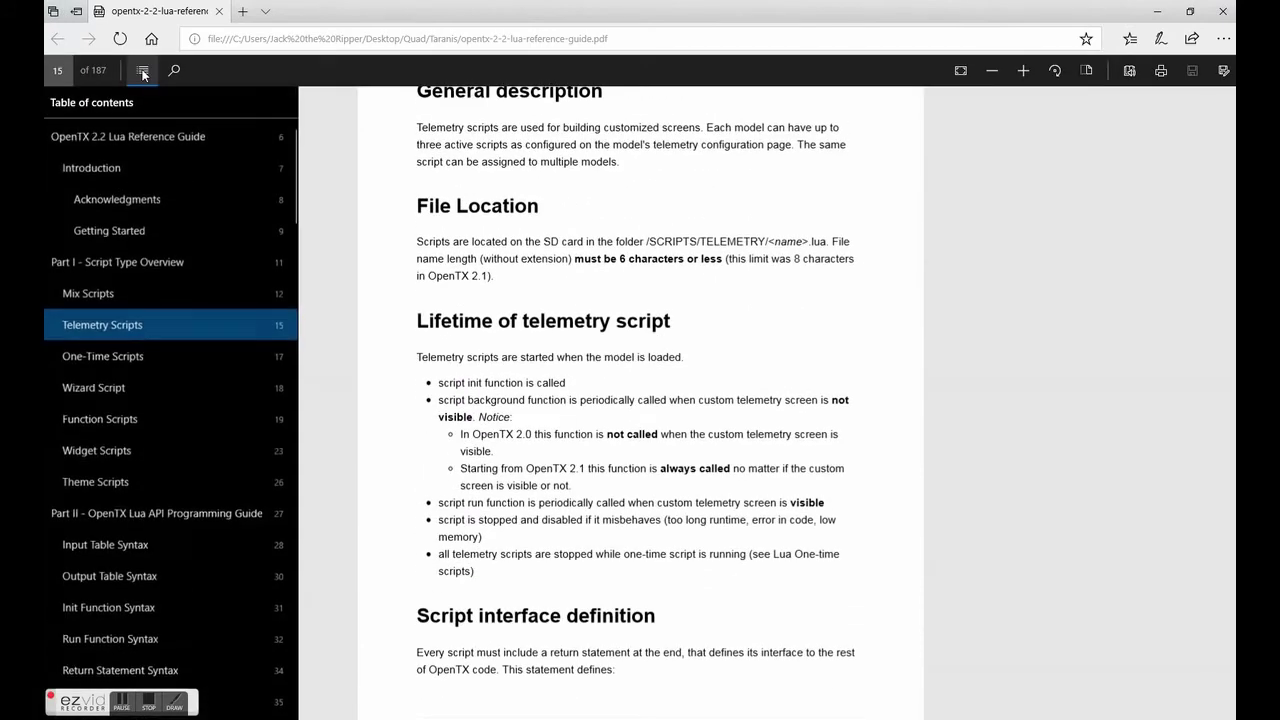
pyautogui.scroll(-15, 101, 325)
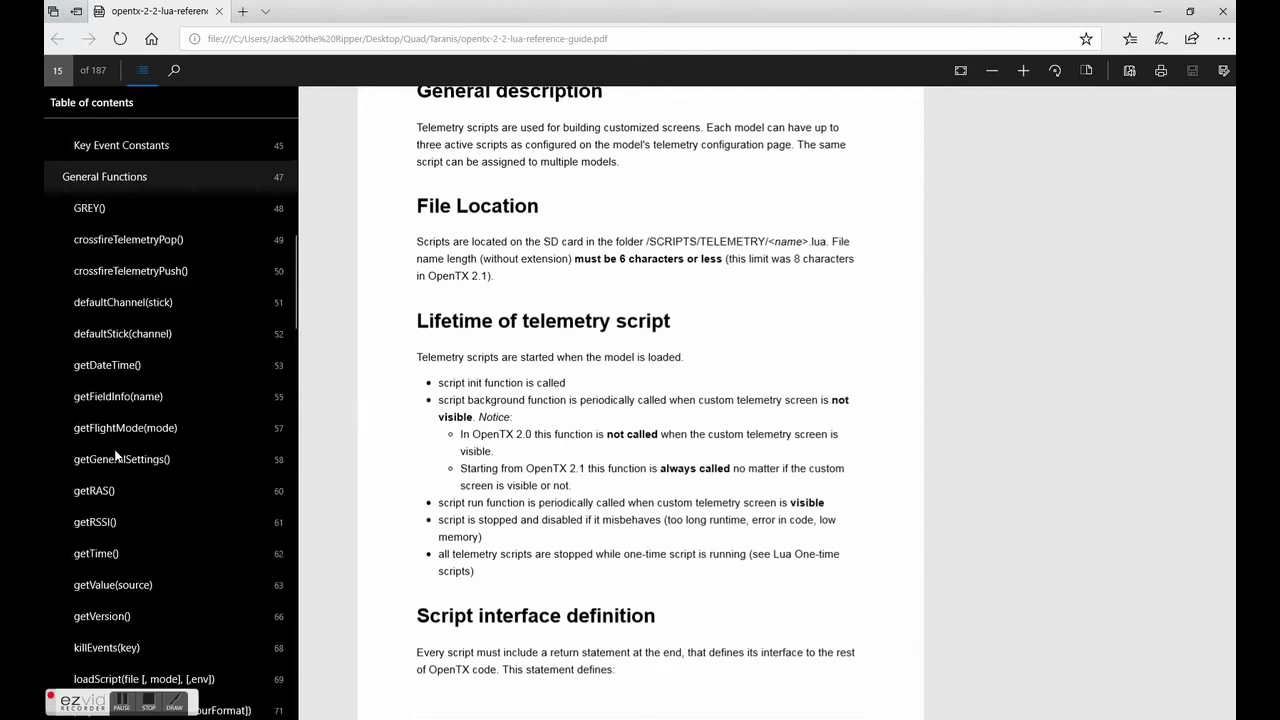
pyautogui.scroll(-12, 115, 452)
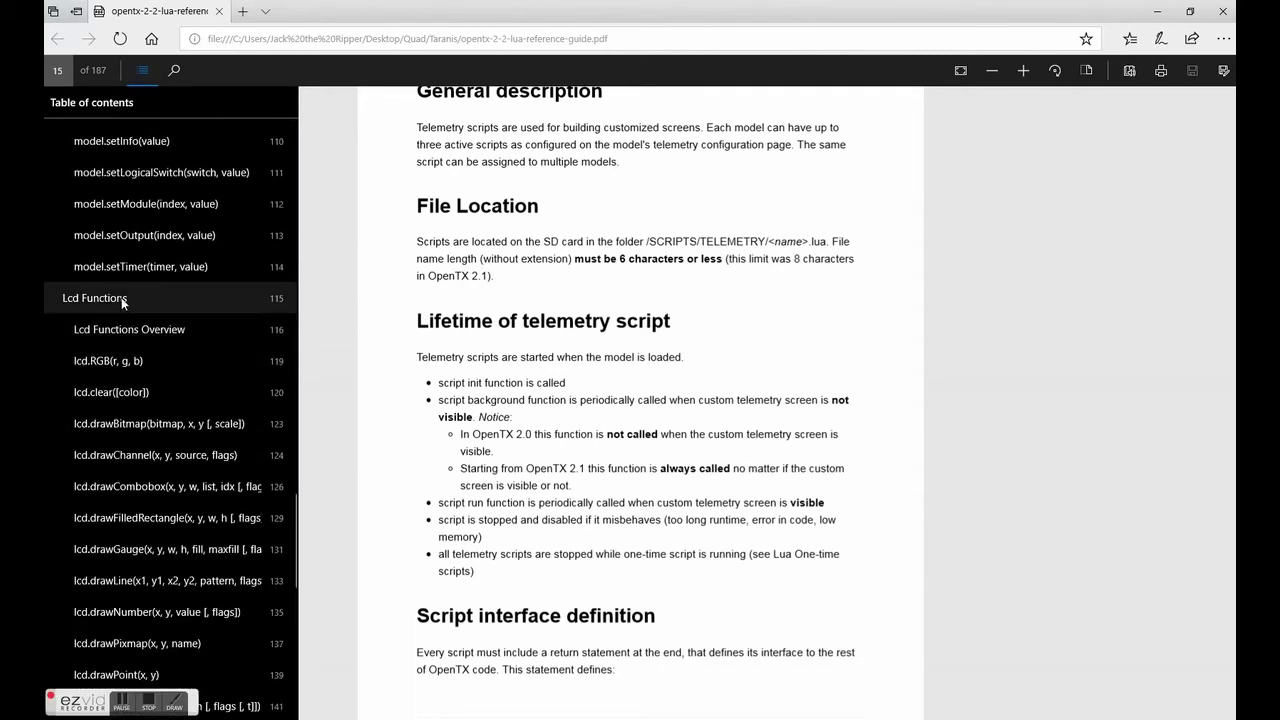
pyautogui.click(121, 297)
pyautogui.scroll(-5, 716, 357)
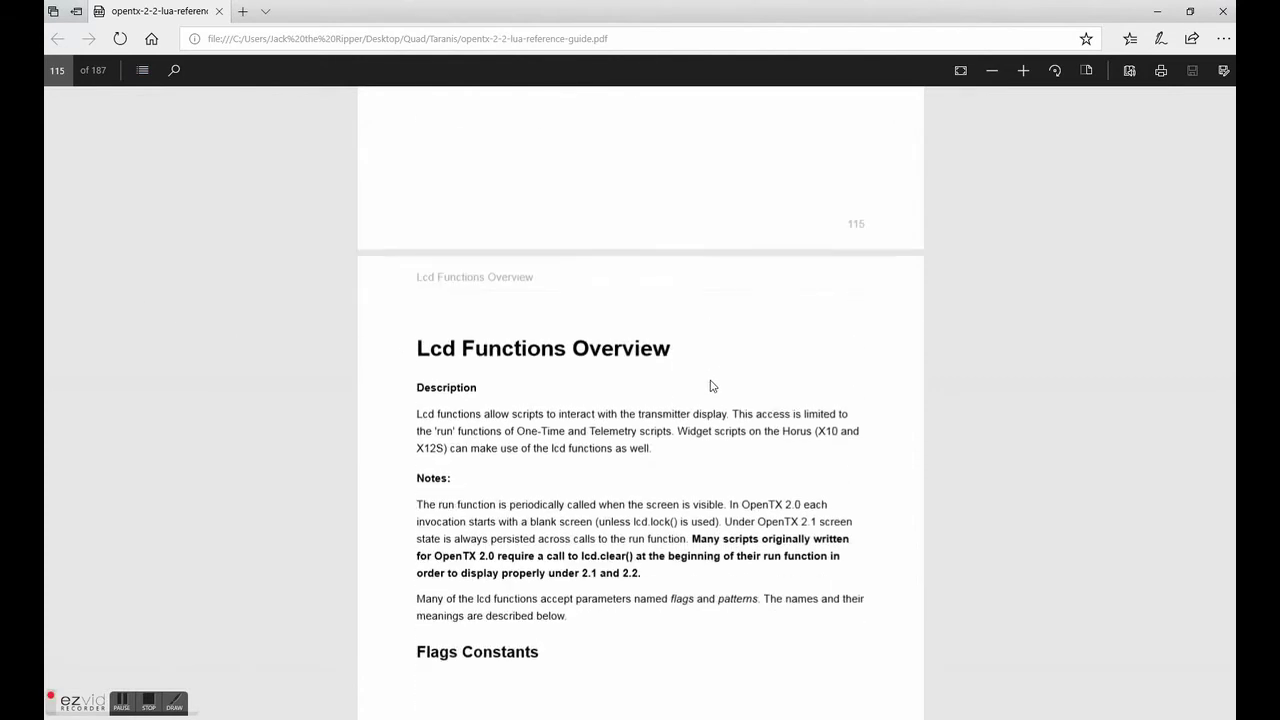
pyautogui.scroll(-10, 735, 533)
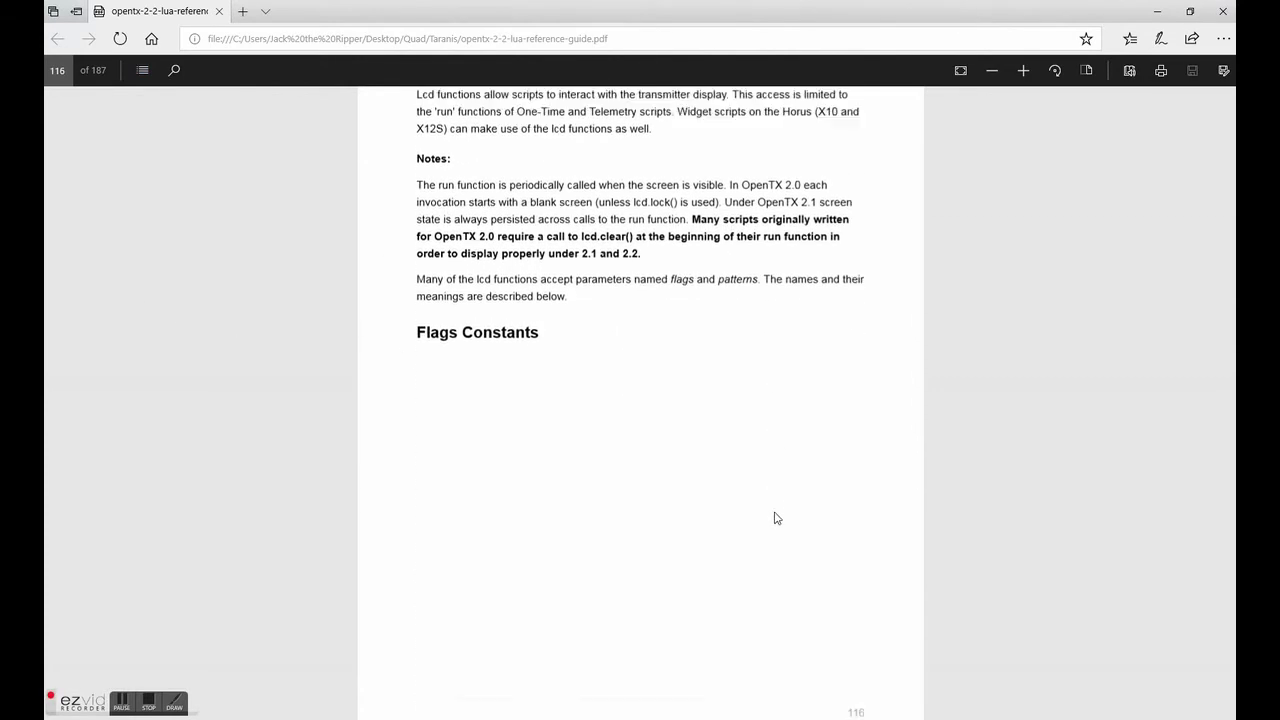
pyautogui.scroll(2, 517, 151)
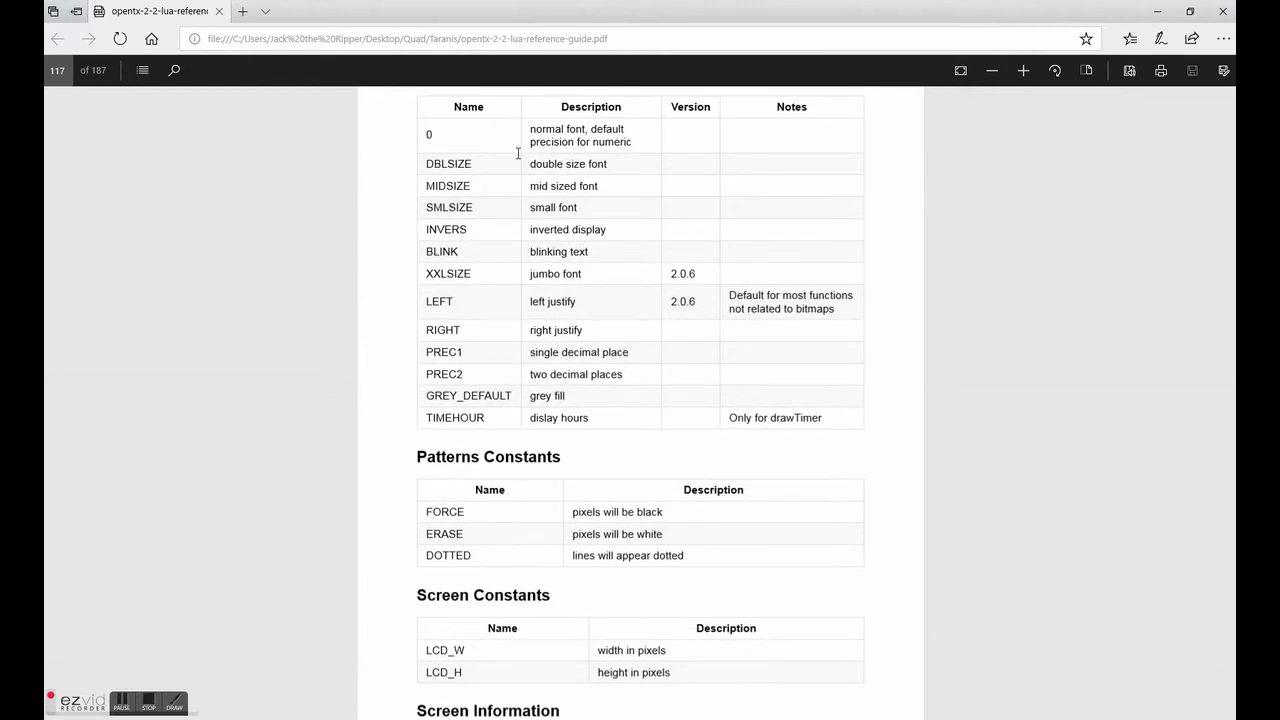
pyautogui.scroll(-7, 751, 474)
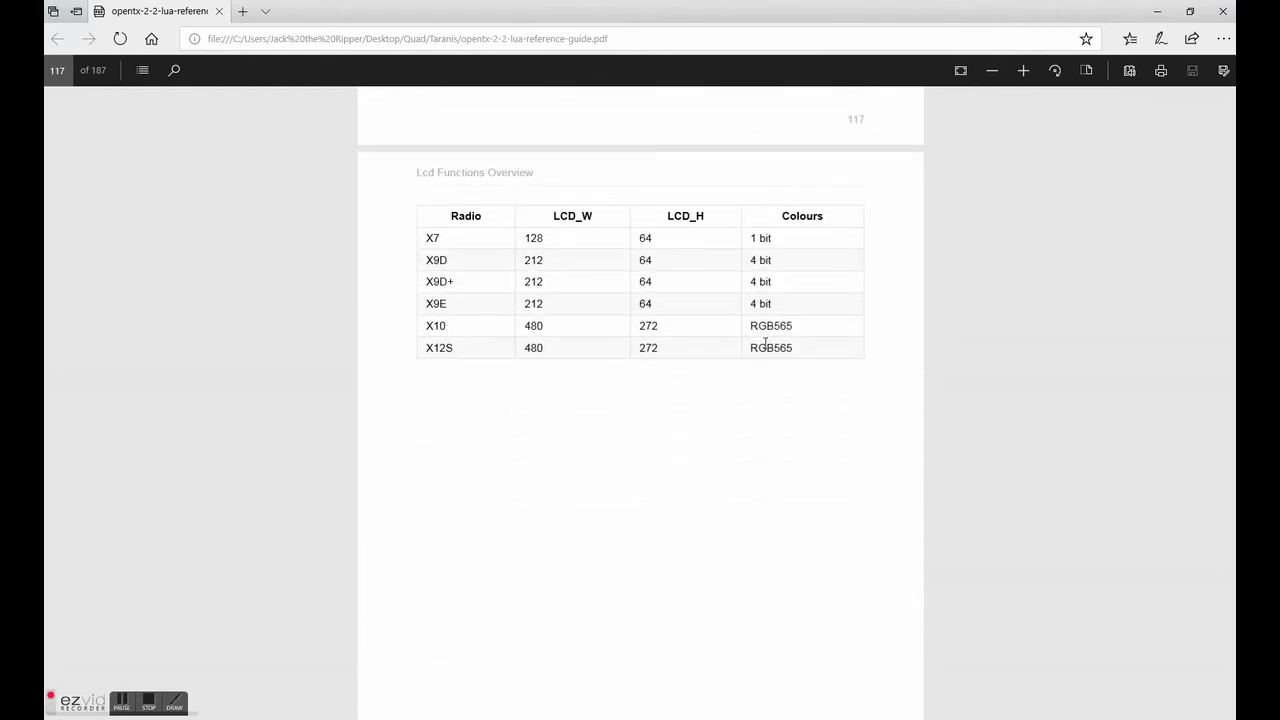
# Step: Read the lcd.clear, lcd.drawBitmap and lcd.drawChannel pages, including the example scripts for lcd.clear and lcd.drawChannel
pyautogui.scroll(-14, 726, 414)
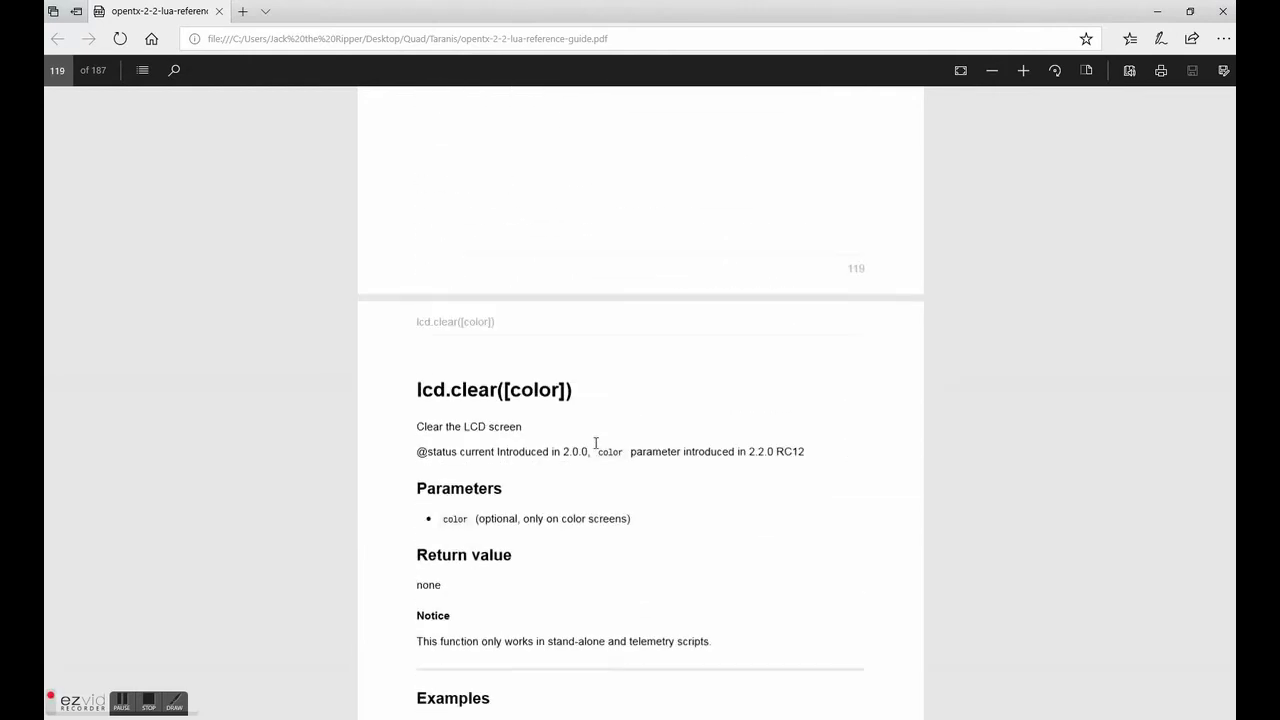
pyautogui.scroll(-3, 580, 391)
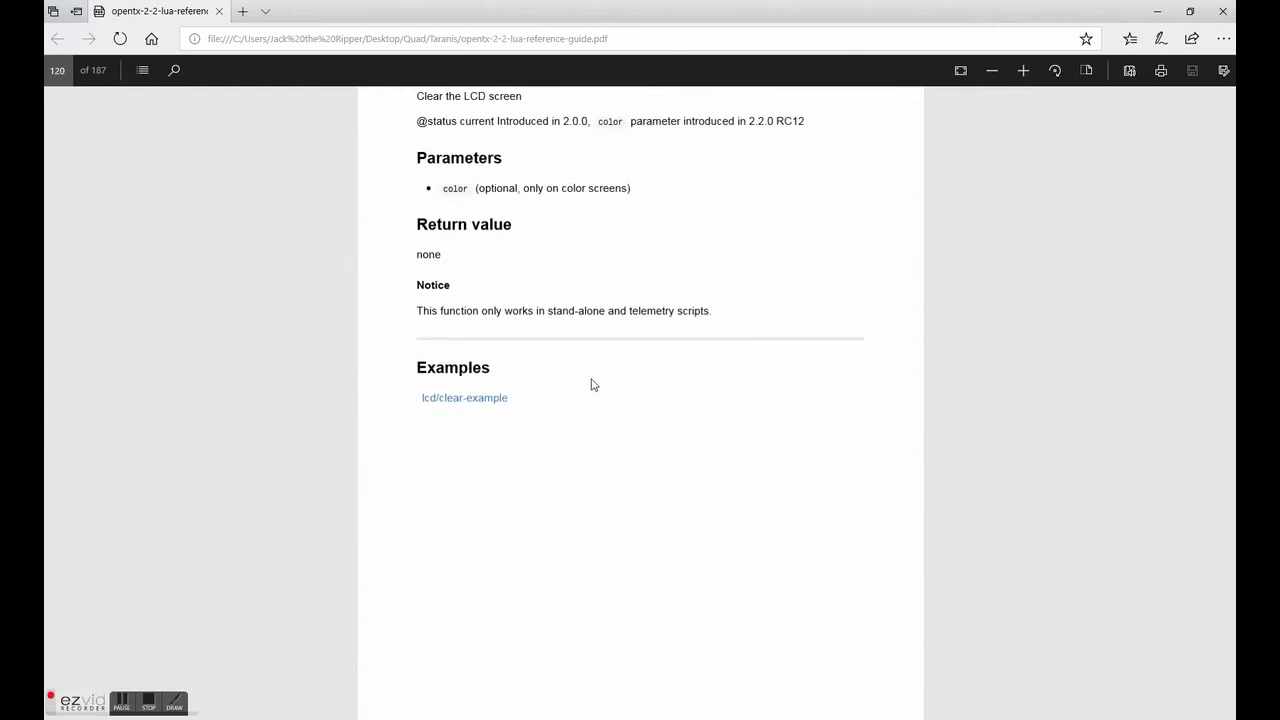
pyautogui.scroll(-7, 595, 390)
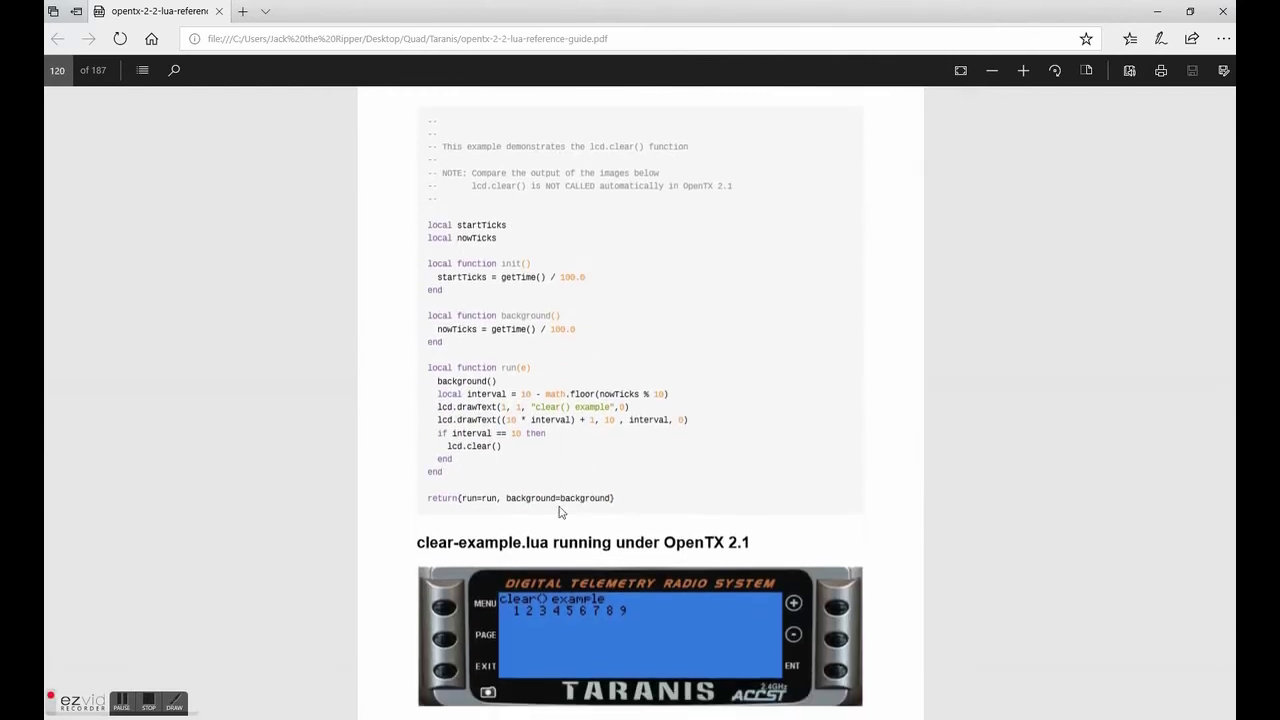
pyautogui.scroll(-2, 560, 511)
pyautogui.scroll(1, 430, 147)
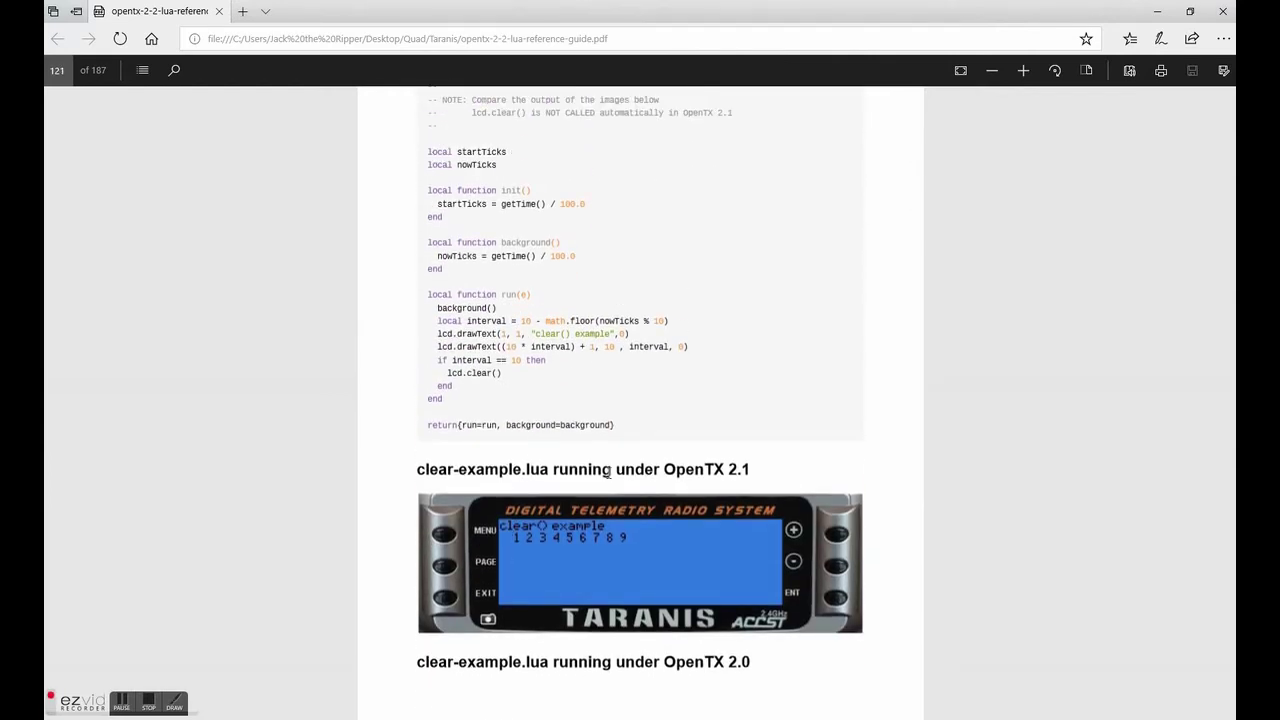
pyautogui.scroll(-10, 650, 445)
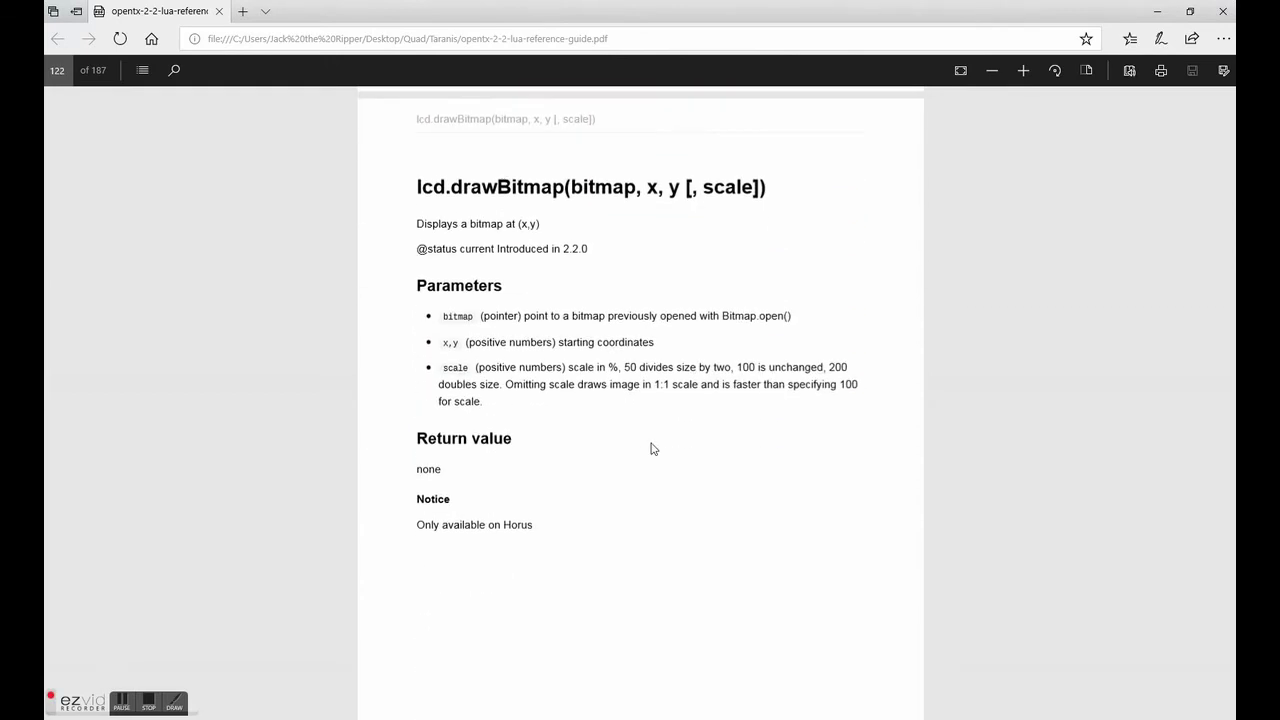
pyautogui.scroll(-15, 586, 380)
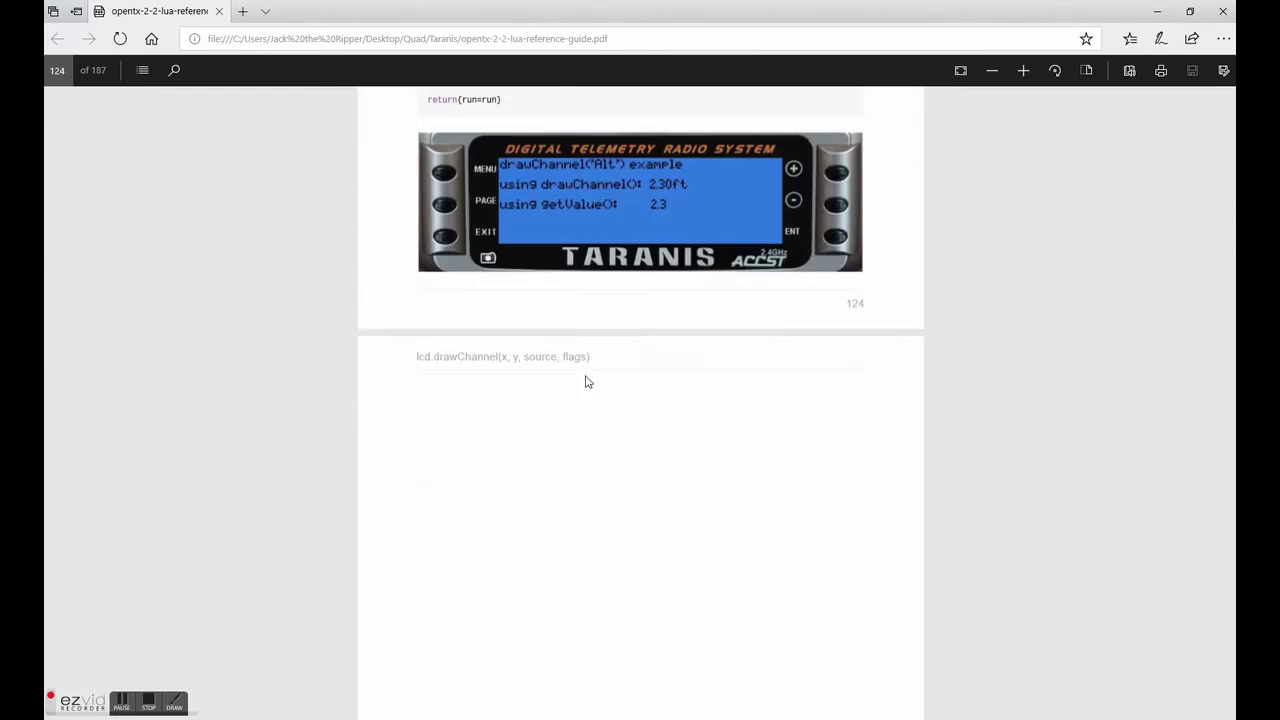
pyautogui.scroll(-10, 586, 381)
pyautogui.scroll(10, 590, 375)
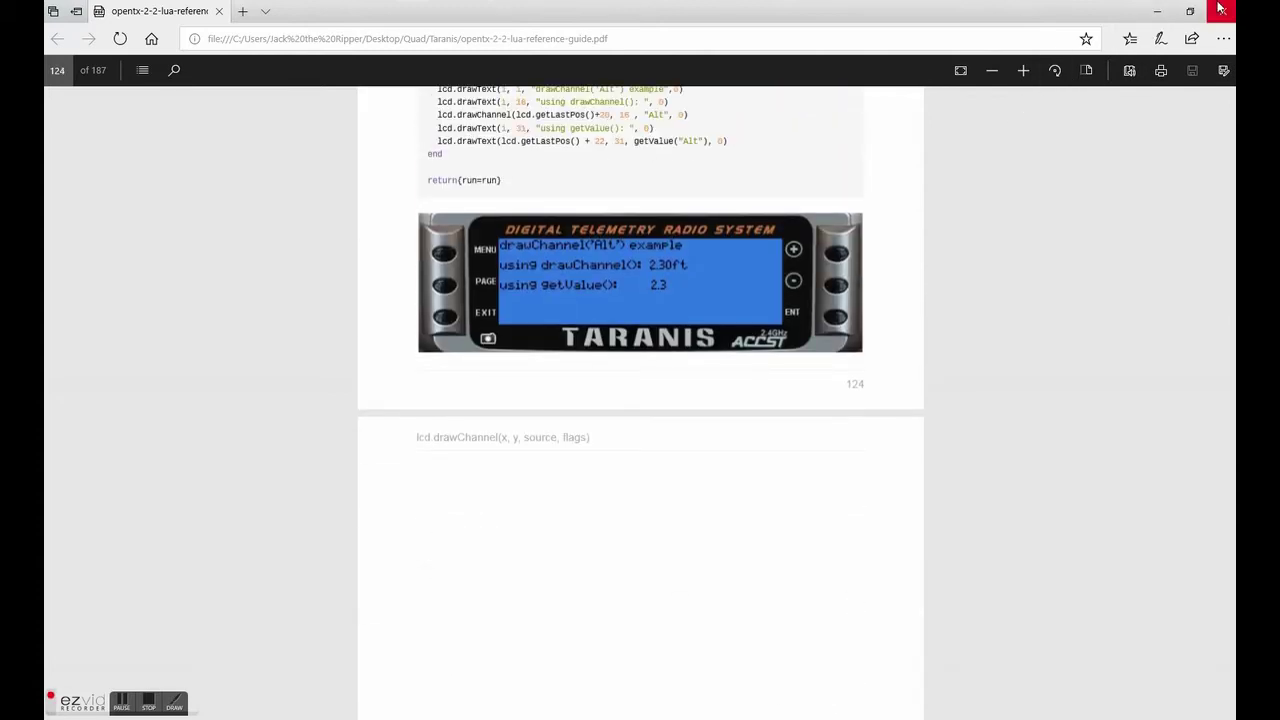
# Step: Switch to Notepad++, save hlowld.lua, and return to the radio simulator in OpenTX Companion
pyautogui.click(1160, 11)
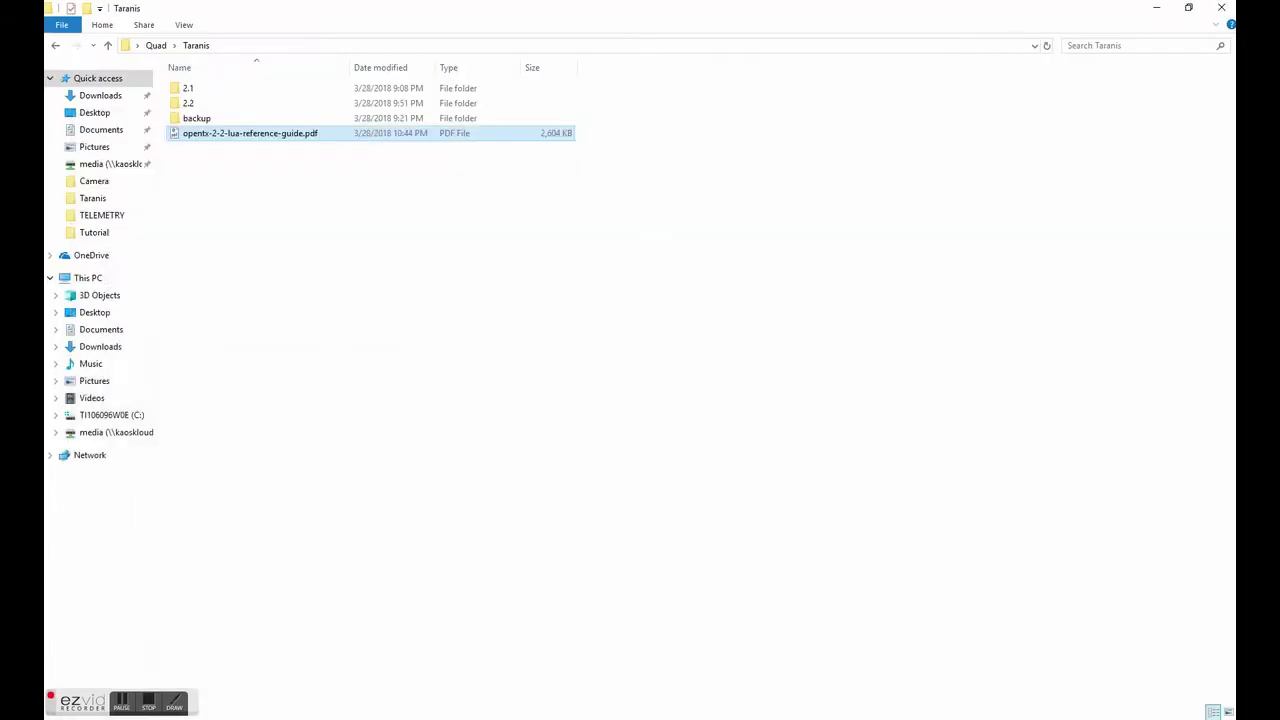
pyautogui.hotkey('alt', 'Tab')
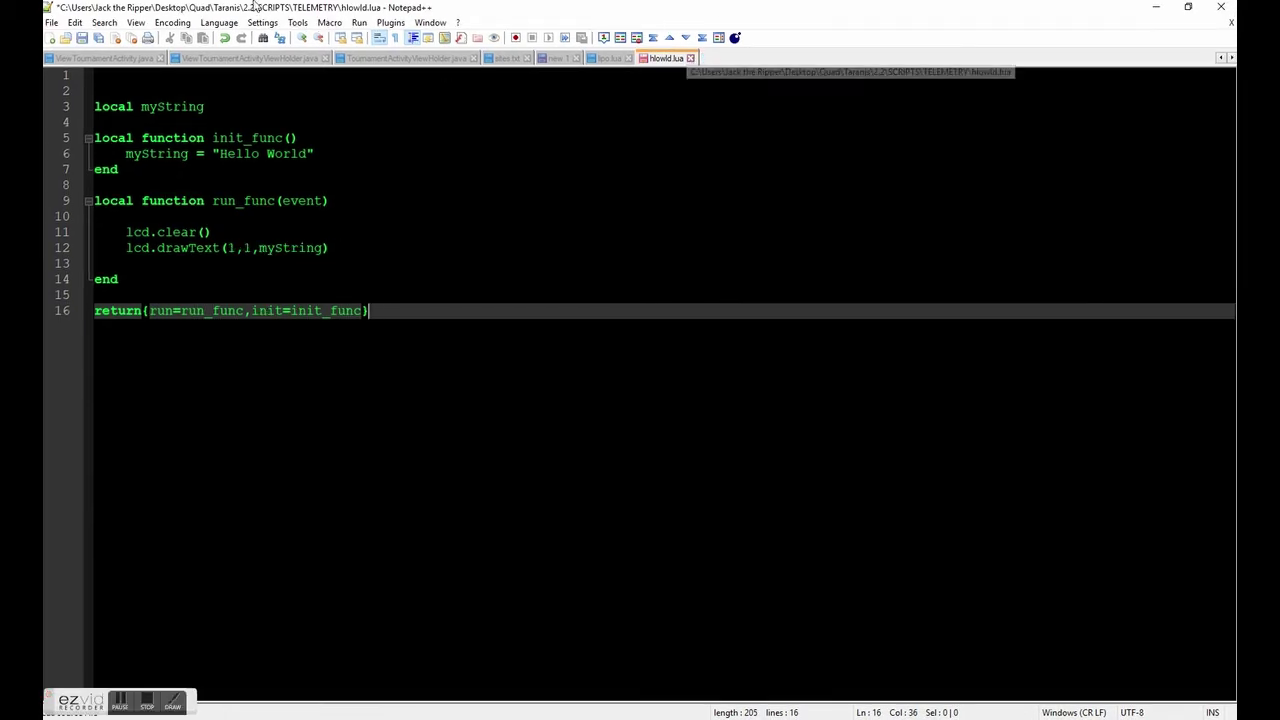
pyautogui.click(84, 37)
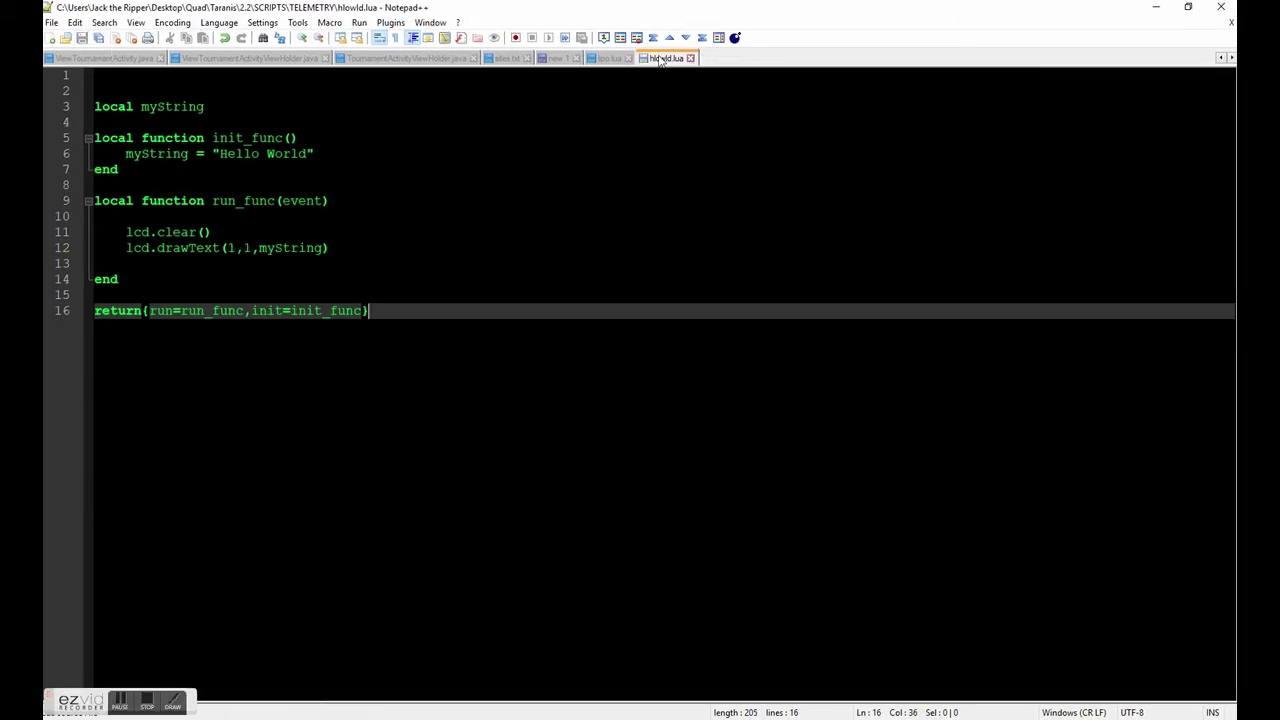
pyautogui.click(1155, 7)
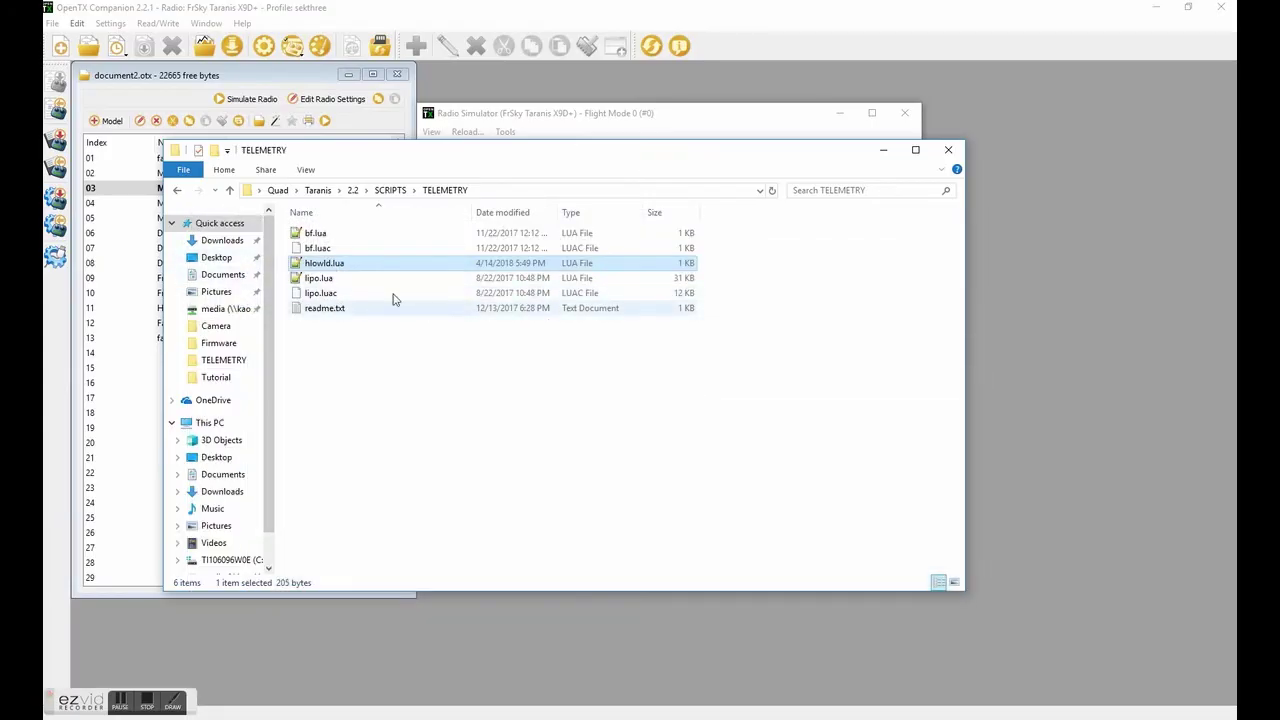
pyautogui.click(883, 150)
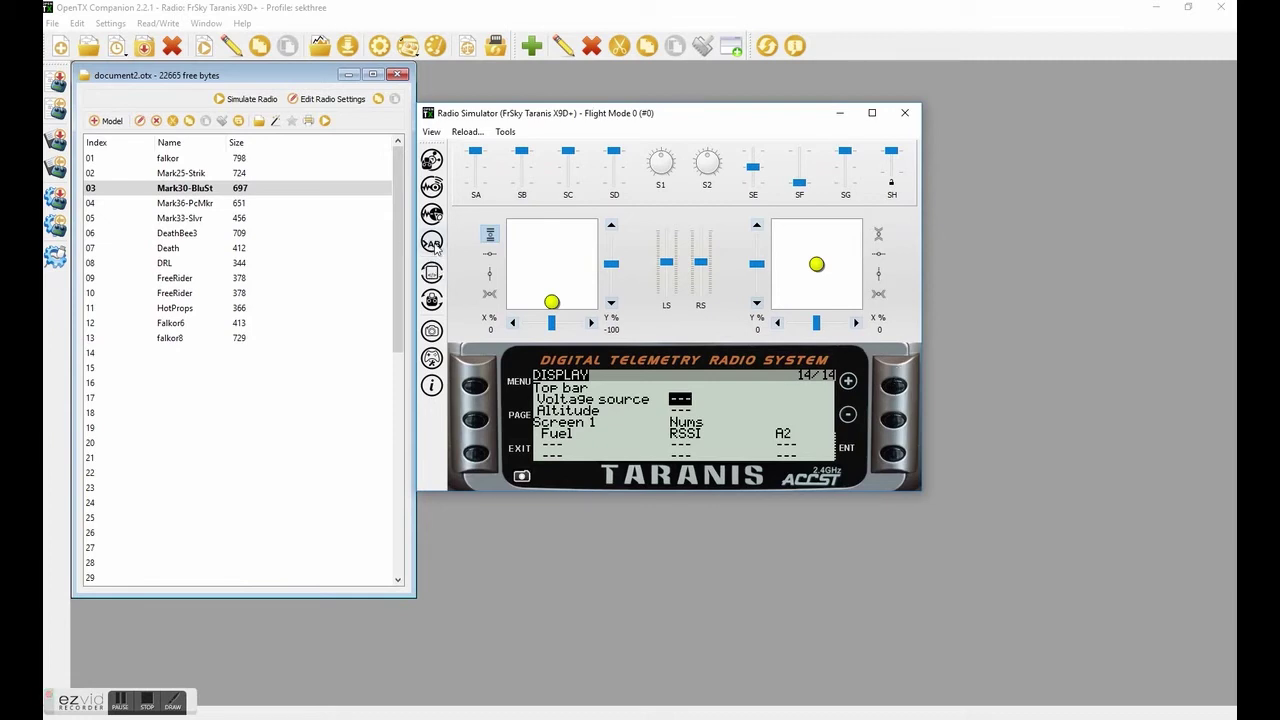
# Step: On the simulated radio's DISPLAY page, set Screen 4 to Script and assign the hlowld script to it
pyautogui.click(894, 386)
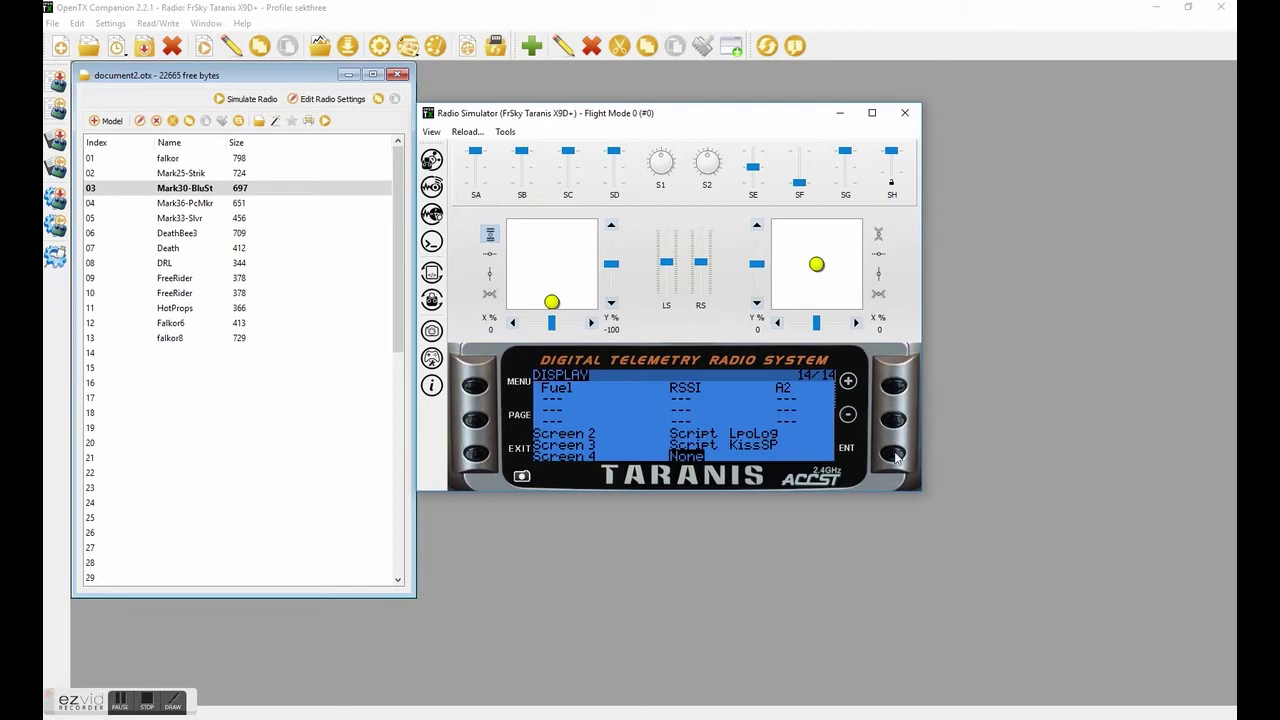
pyautogui.click(894, 386)
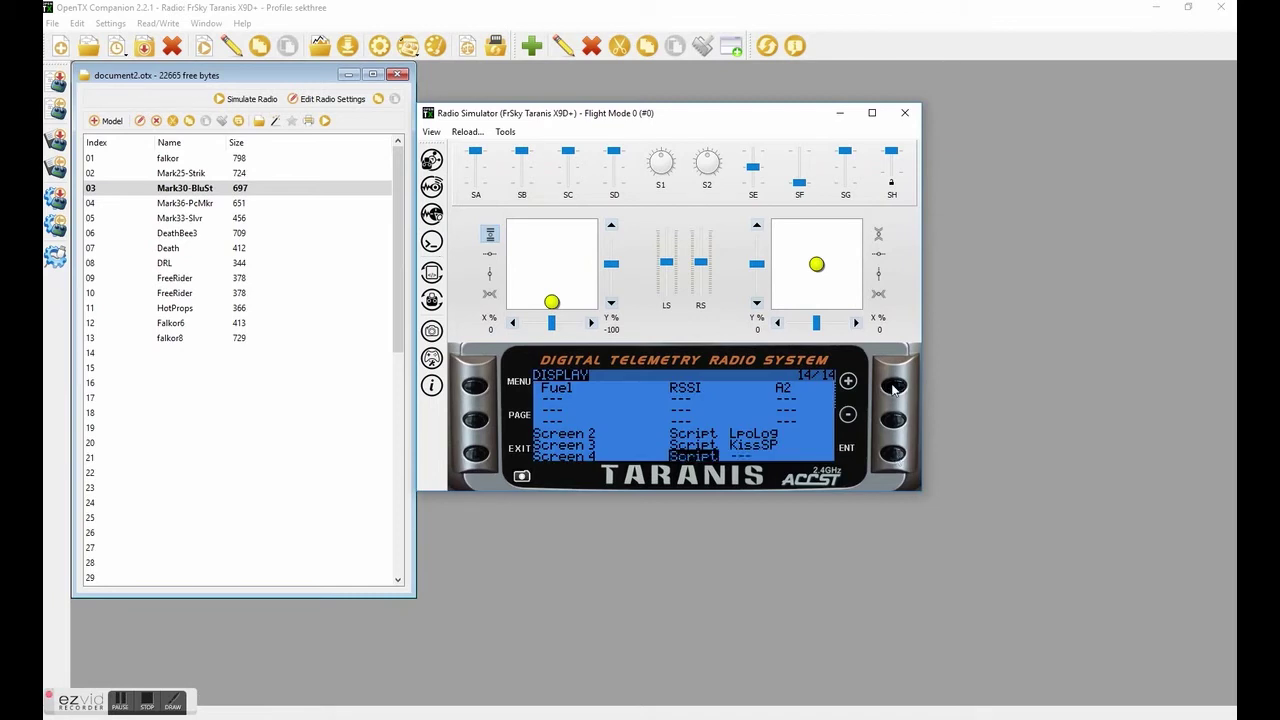
pyautogui.click(895, 456)
pyautogui.click(895, 458)
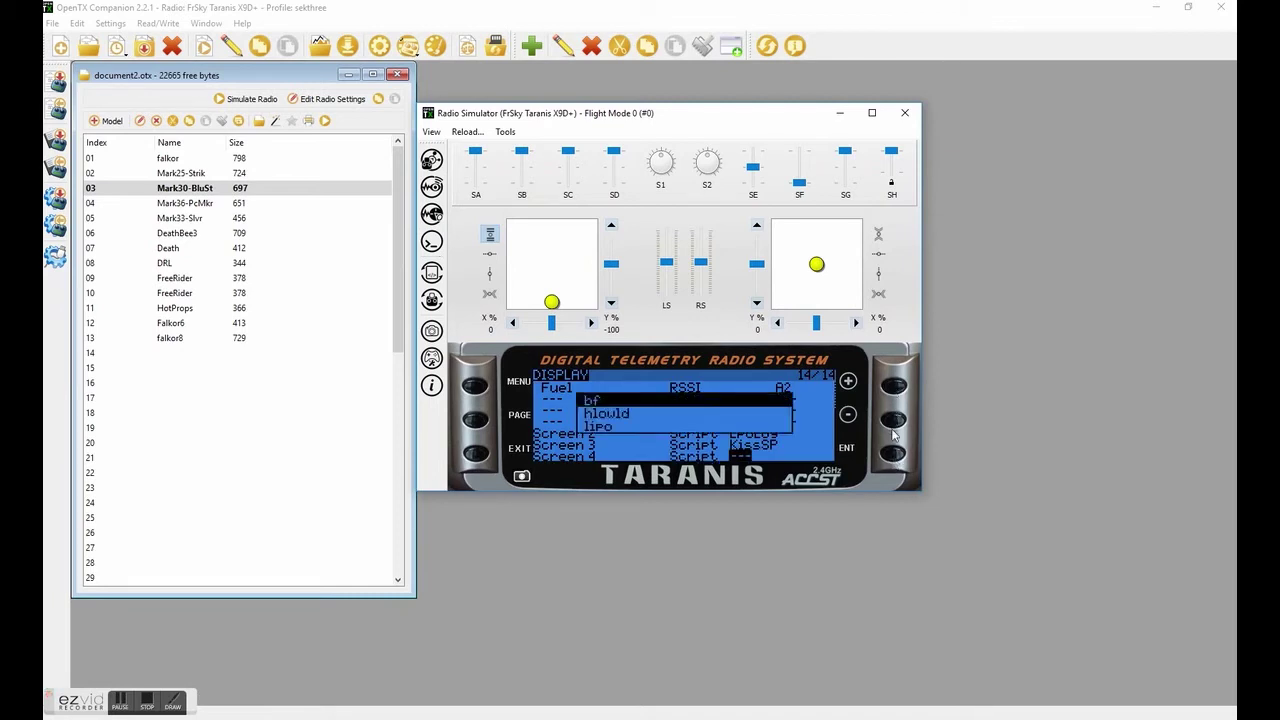
pyautogui.click(895, 421)
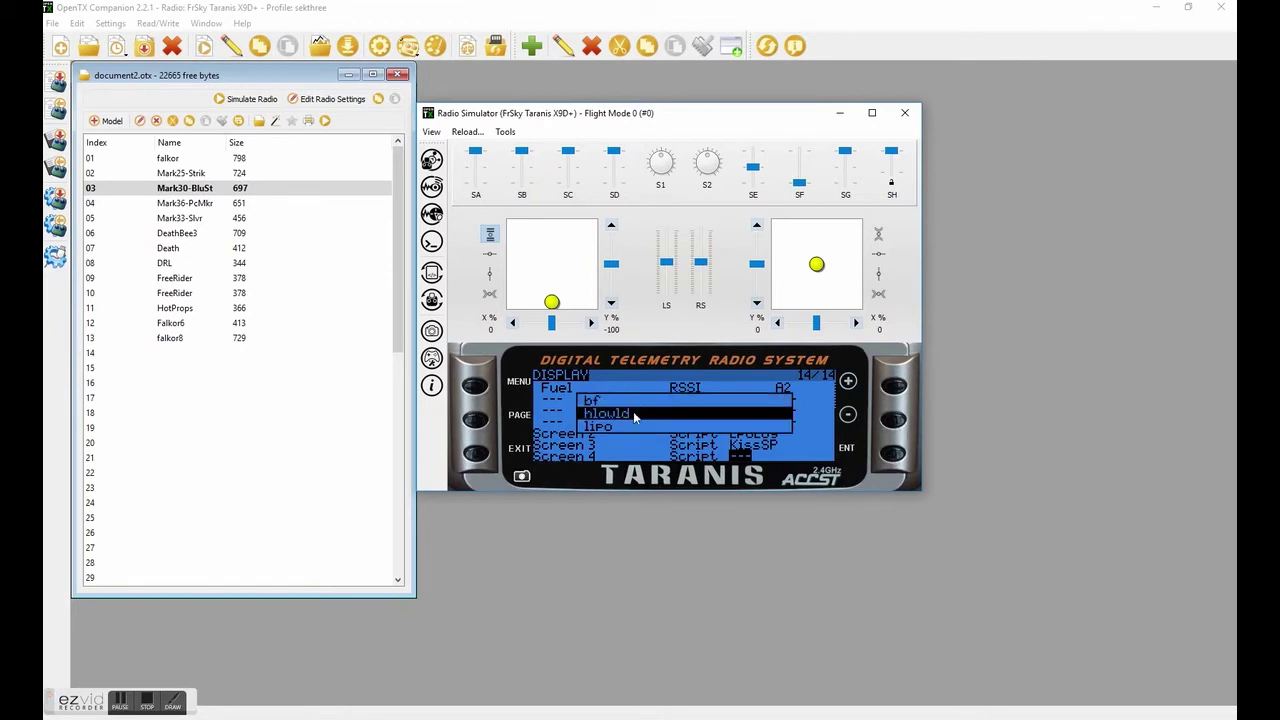
pyautogui.click(896, 455)
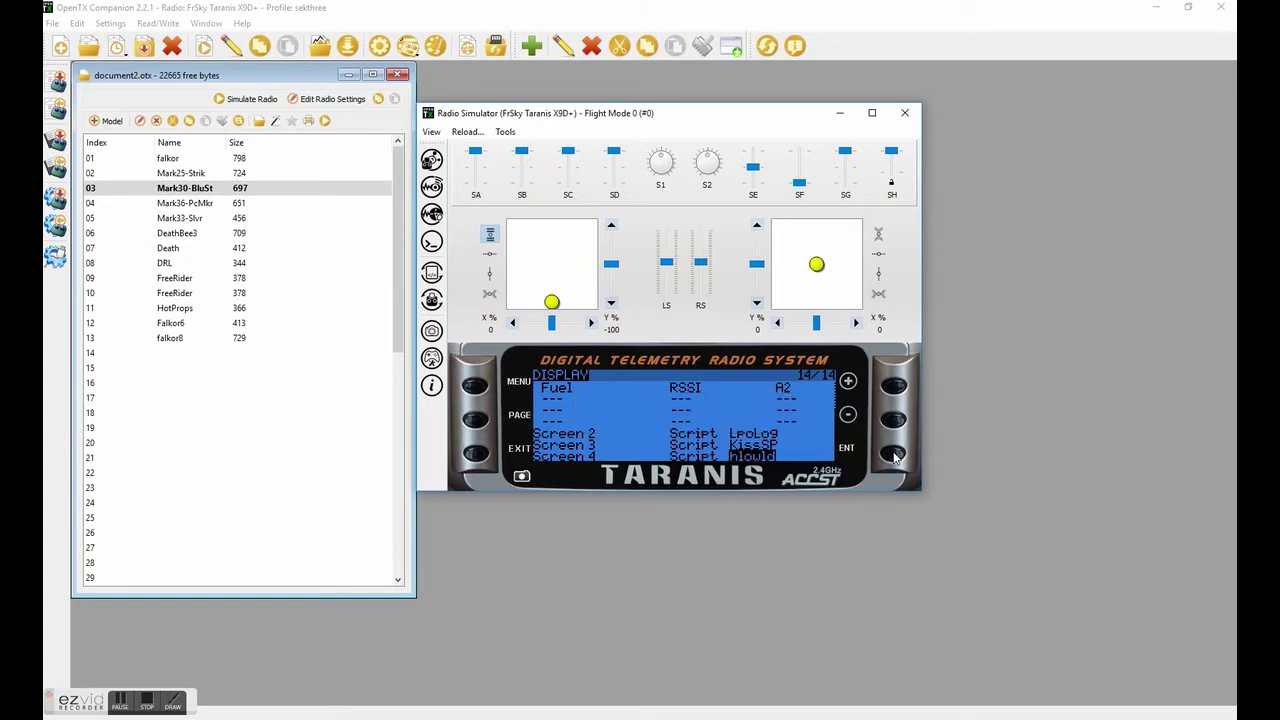
pyautogui.click(123, 704)
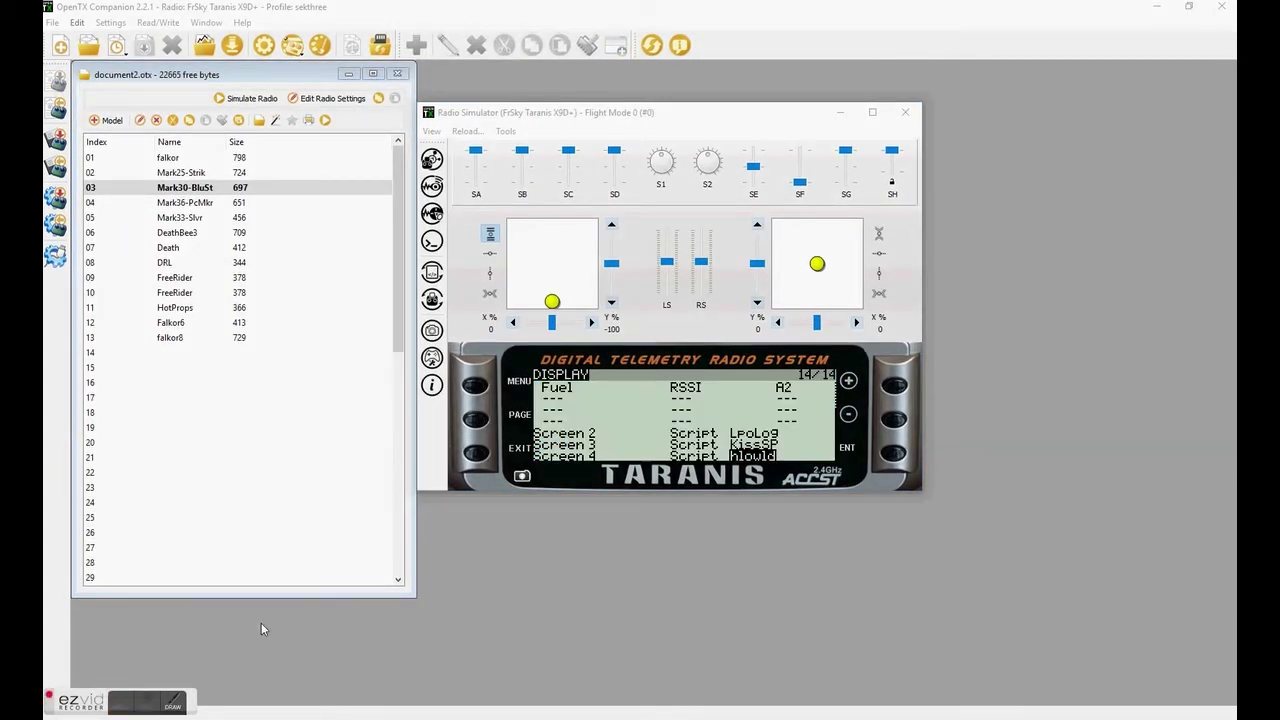
# Step: Exit the model's DISPLAY settings to the main screen and bring up the hlowld telemetry screen
pyautogui.click(476, 454)
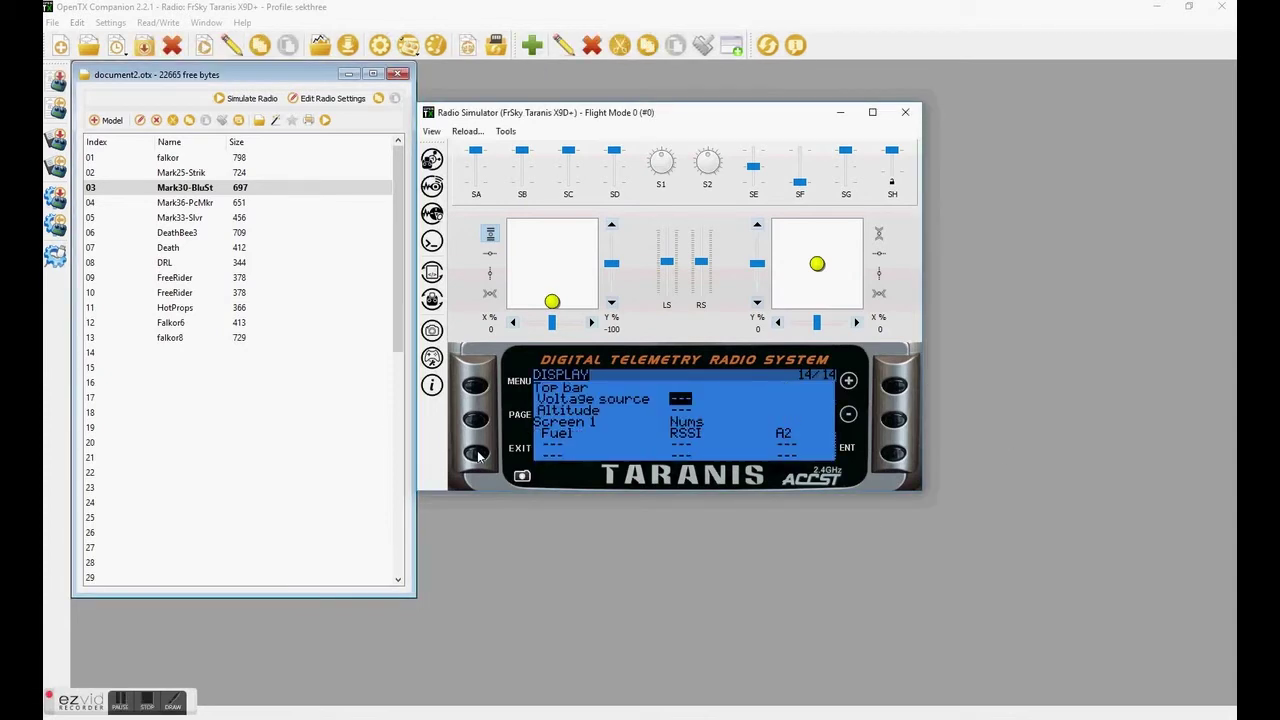
pyautogui.click(476, 454)
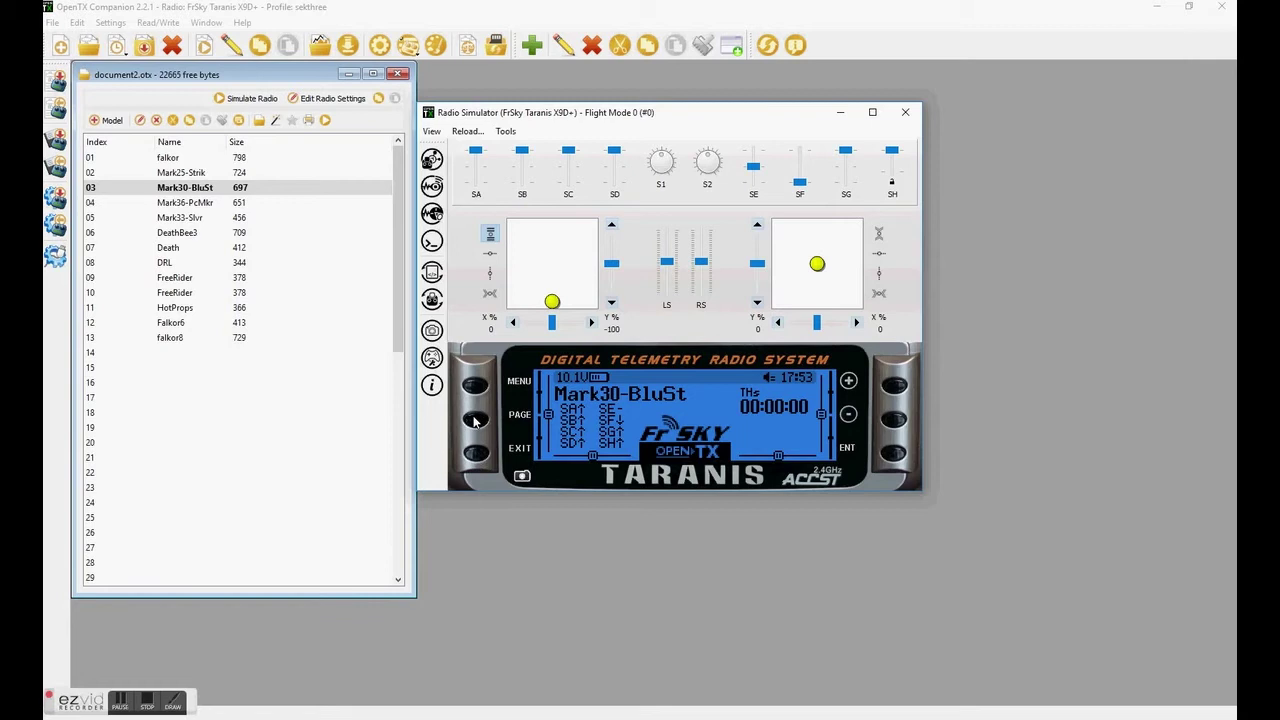
pyautogui.click(476, 421)
pyautogui.click(476, 421)
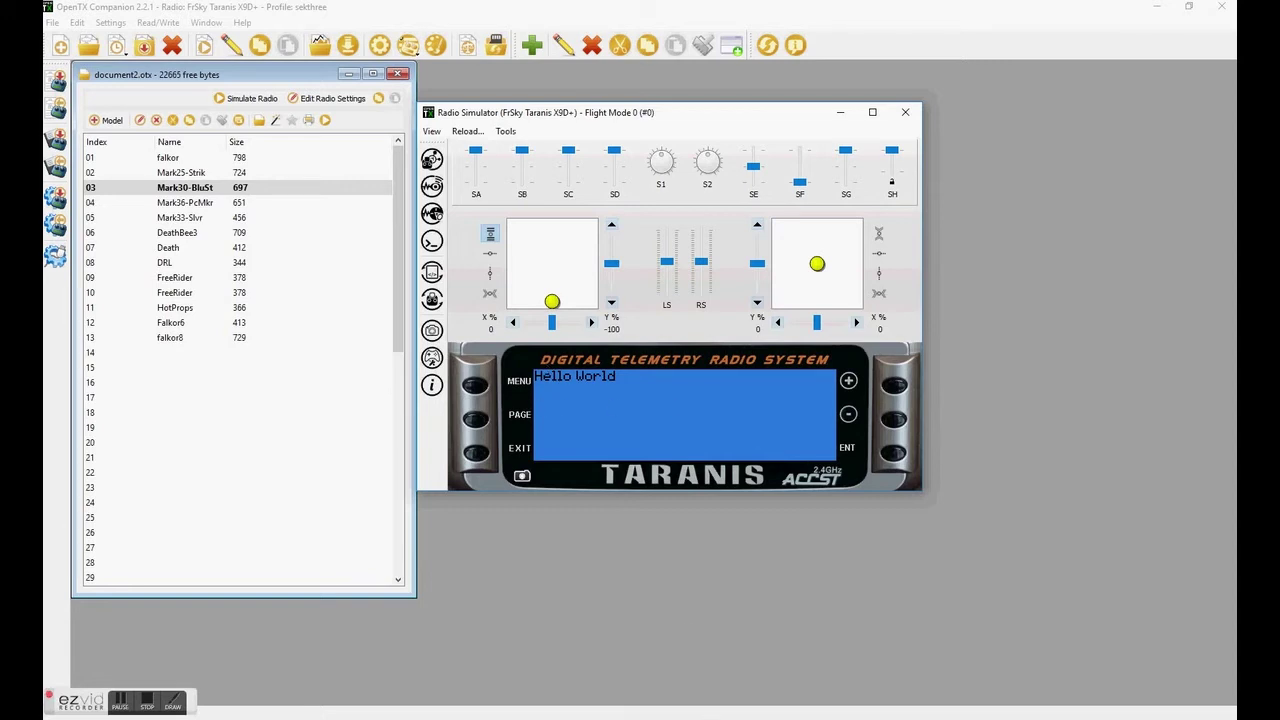
# Step: In Notepad++, set the y coordinate of lcd.drawText to 20, save hlowld.lua, and view the script's telemetry screen in the simulator
pyautogui.hotkey('alt', 'Tab')
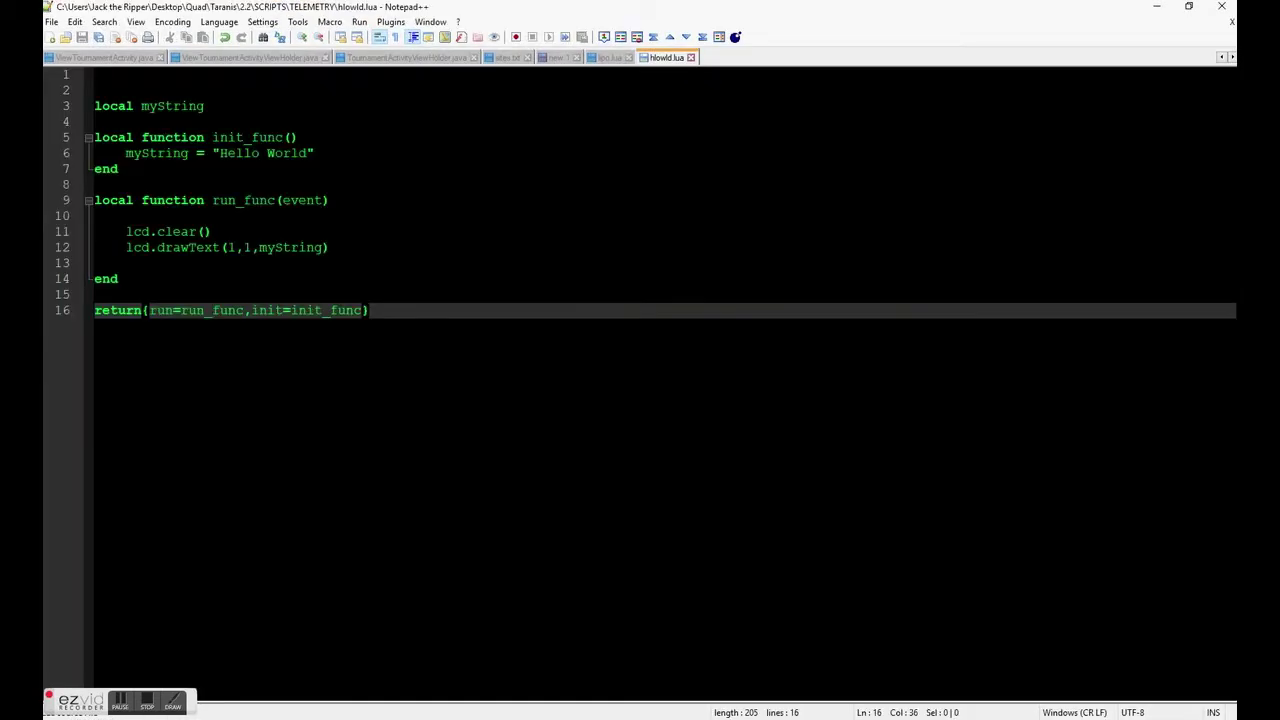
pyautogui.click(236, 249)
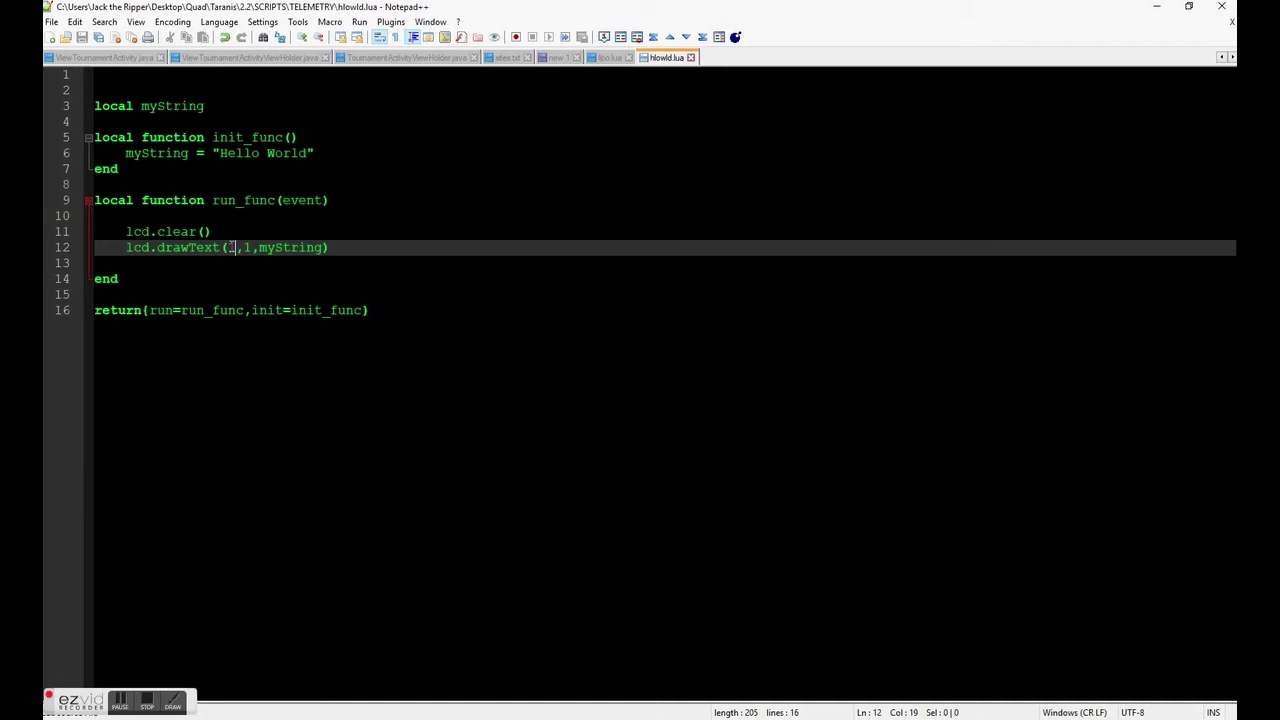
pyautogui.press('BackSpace')
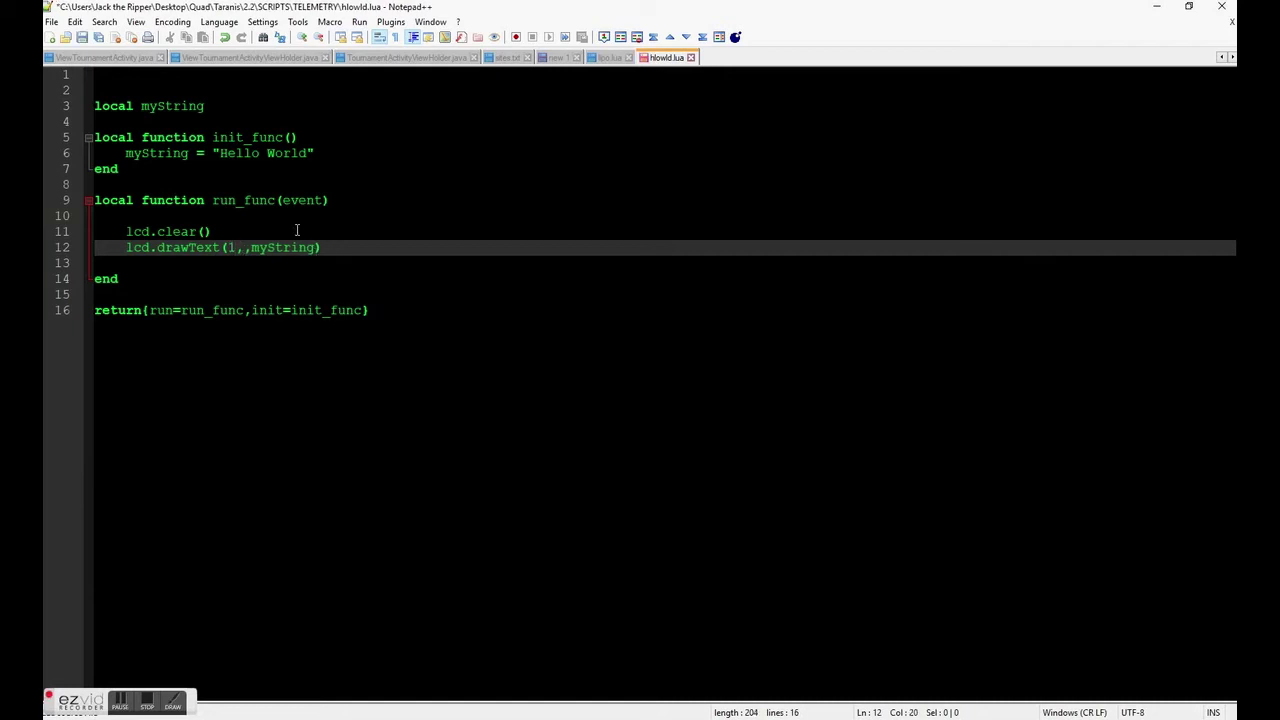
pyautogui.write('20')
pyautogui.click(83, 37)
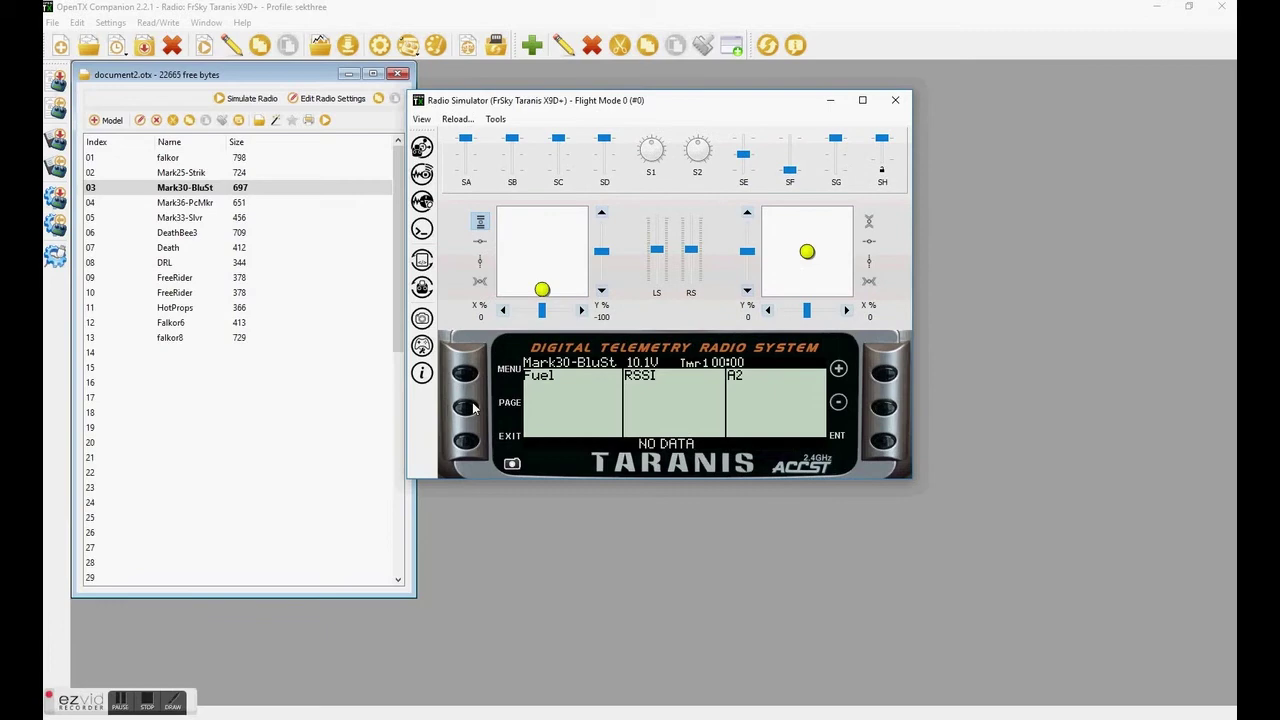
pyautogui.click(474, 407)
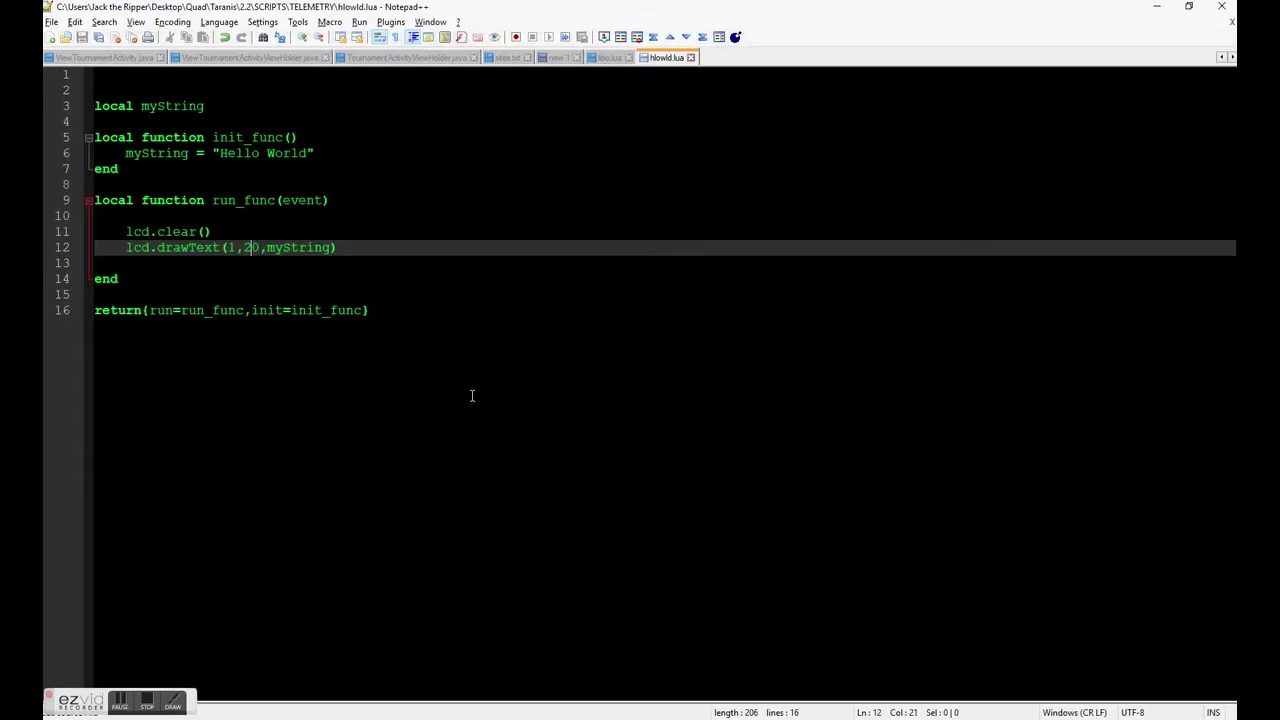
# Step: Back in Notepad++, change the y coordinate of lcd.drawText to 30 and save hlowld.lua
pyautogui.press('BackSpace')
pyautogui.write('3')
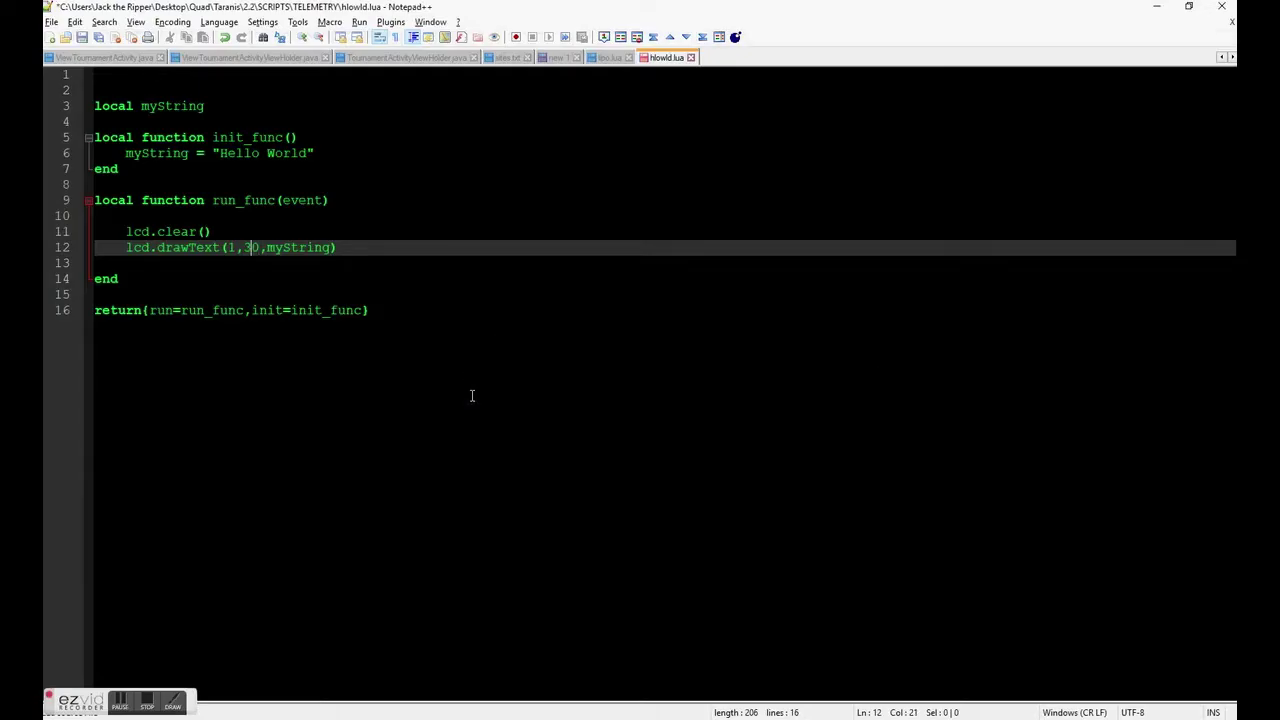
pyautogui.hotkey('ctrl', 's')
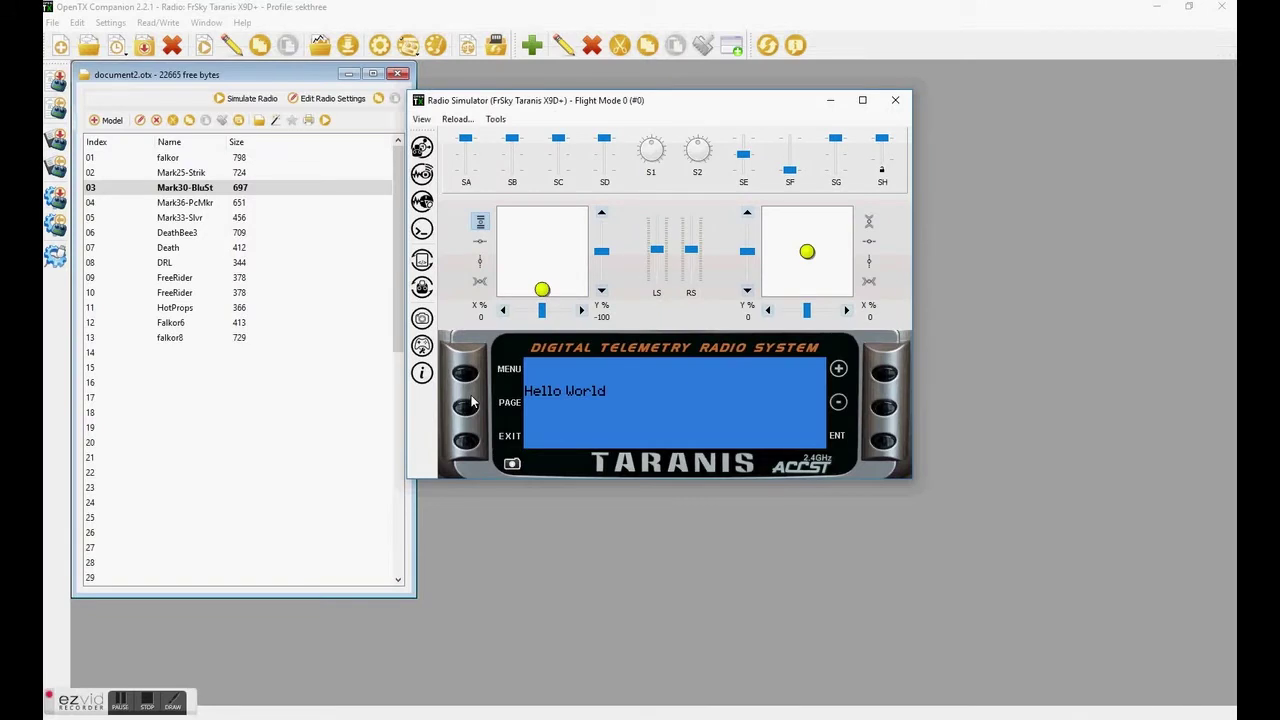
# Step: Reload the Lua scripts in the simulator, then set the y coordinate of lcd.drawText to 50 in Notepad++ and save hlowld.lua
pyautogui.press('F7')
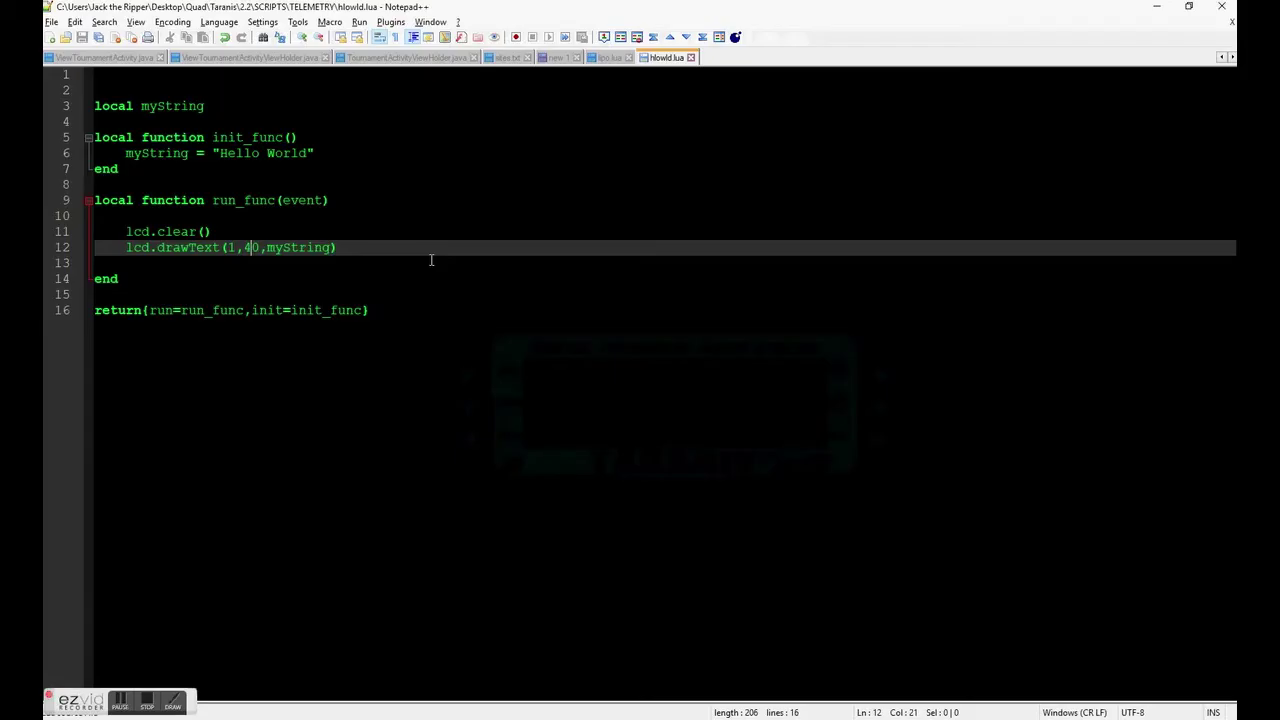
pyautogui.press('BackSpace')
pyautogui.write('30,myString)')
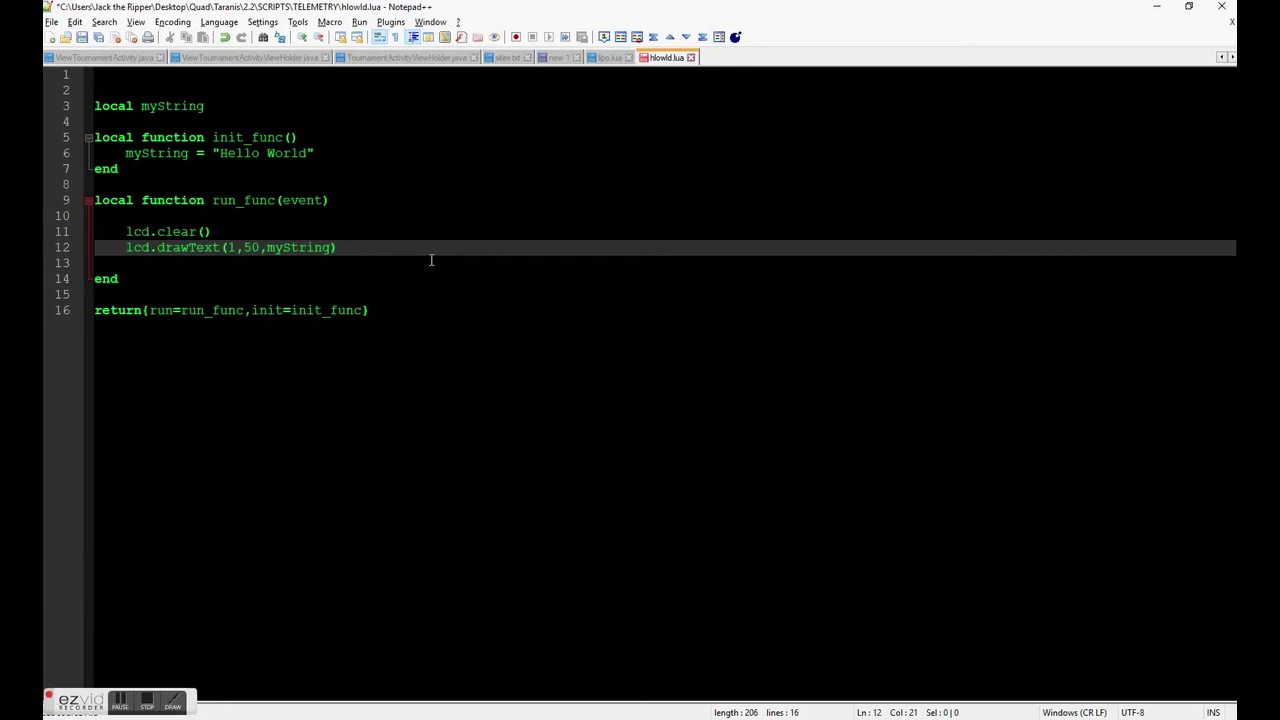
pyautogui.hotkey('ctrl', 's')
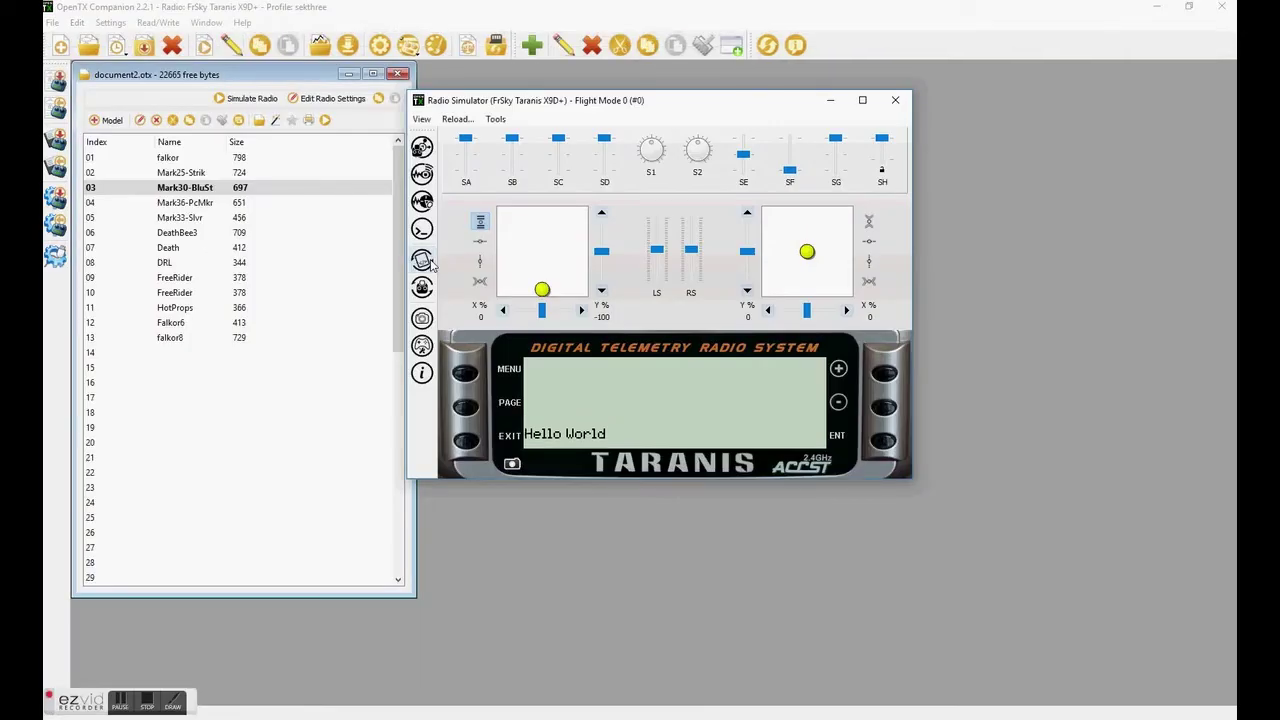
# Step: In Notepad++, set the y coordinate of lcd.drawText to 60, save hlowld.lua, and reload the Lua scripts in the simulator
pyautogui.hotkey('alt', 'Tab')
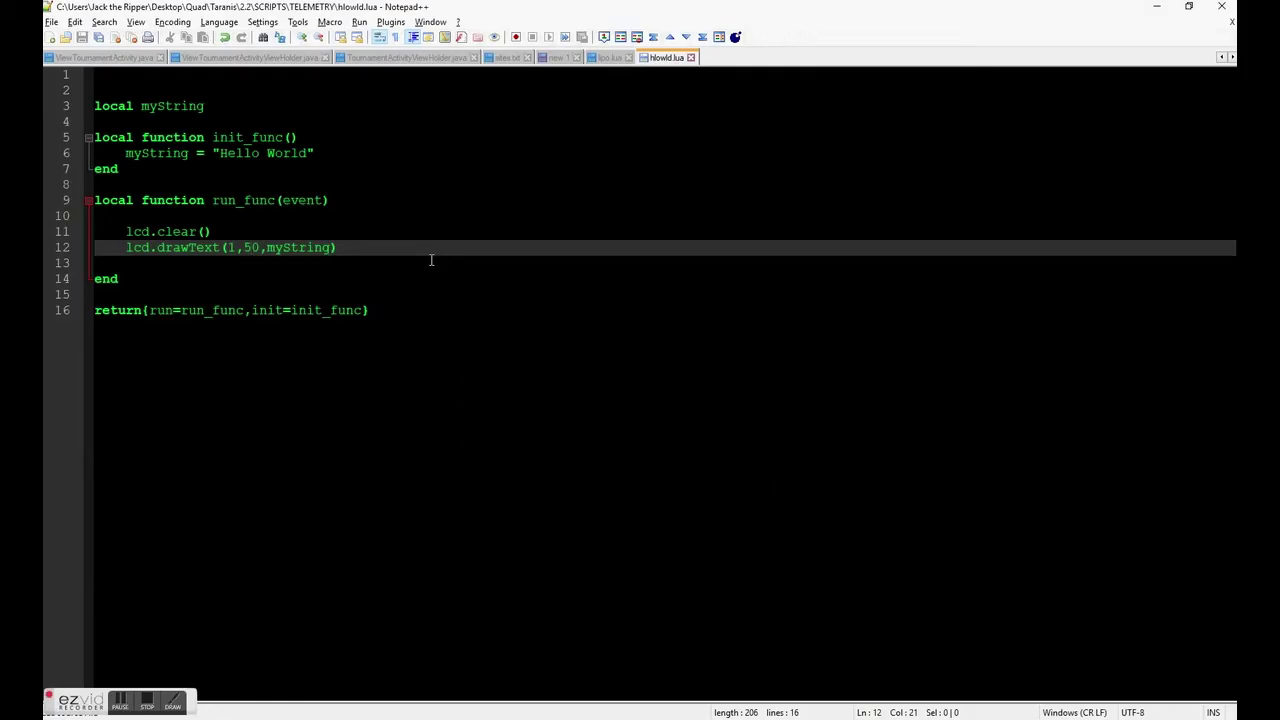
pyautogui.write('6')
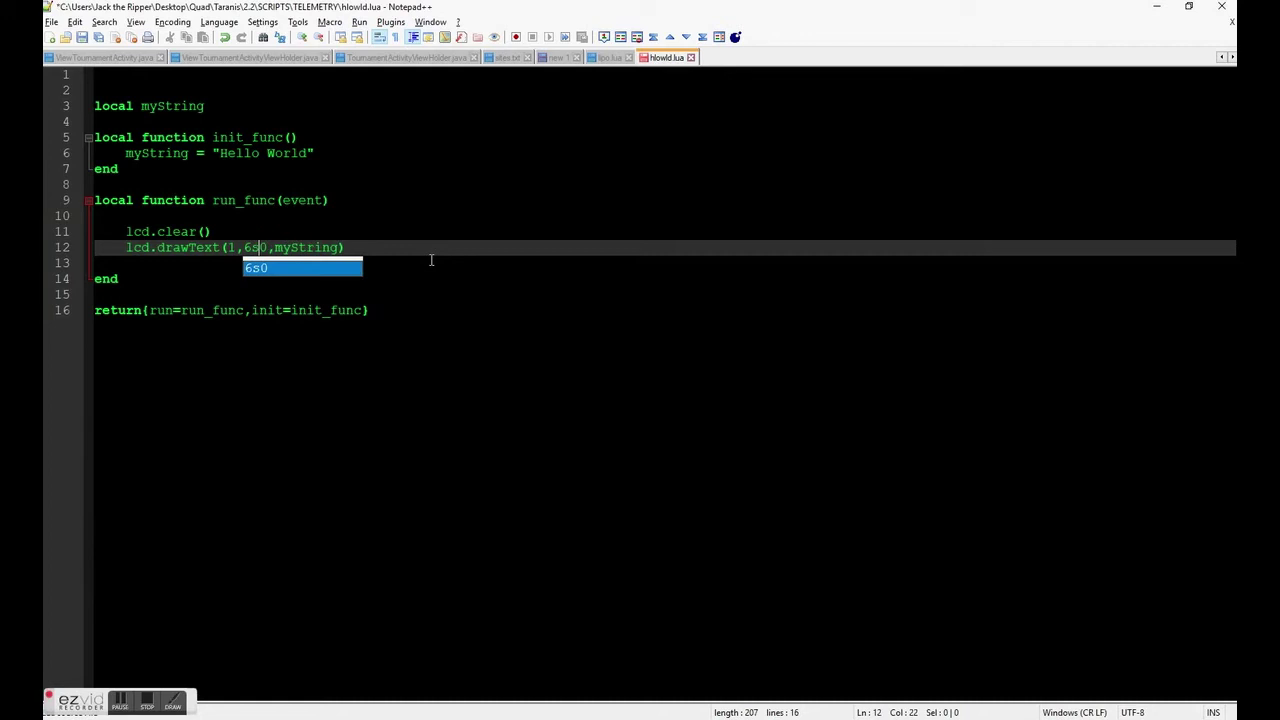
pyautogui.press('Escape')
pyautogui.hotkey('ctrl', 's')
pyautogui.hotkey('alt', 'Tab')
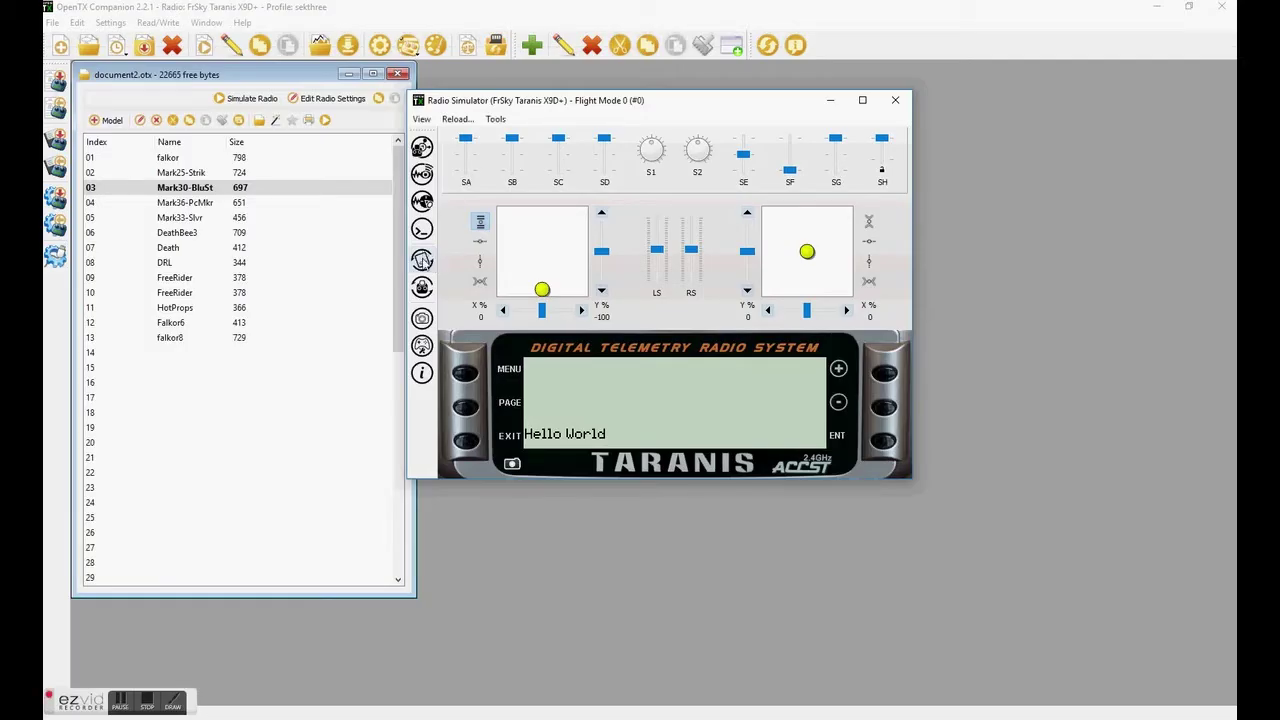
pyautogui.click(421, 259)
# Step: Back in Notepad++, set the y coordinate of lcd.drawText to 30, save hlowld.lua, and reload the Lua scripts in the simulator
pyautogui.hotkey('alt', 'Tab')
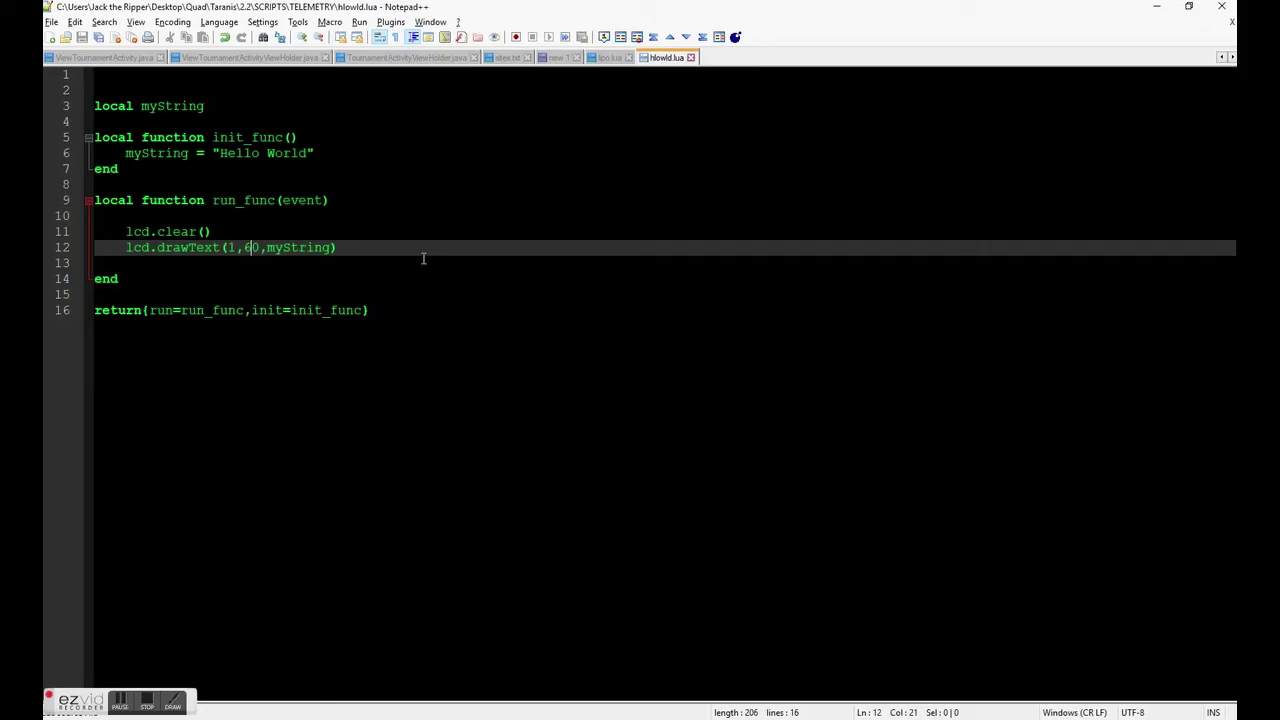
pyautogui.press('BackSpace')
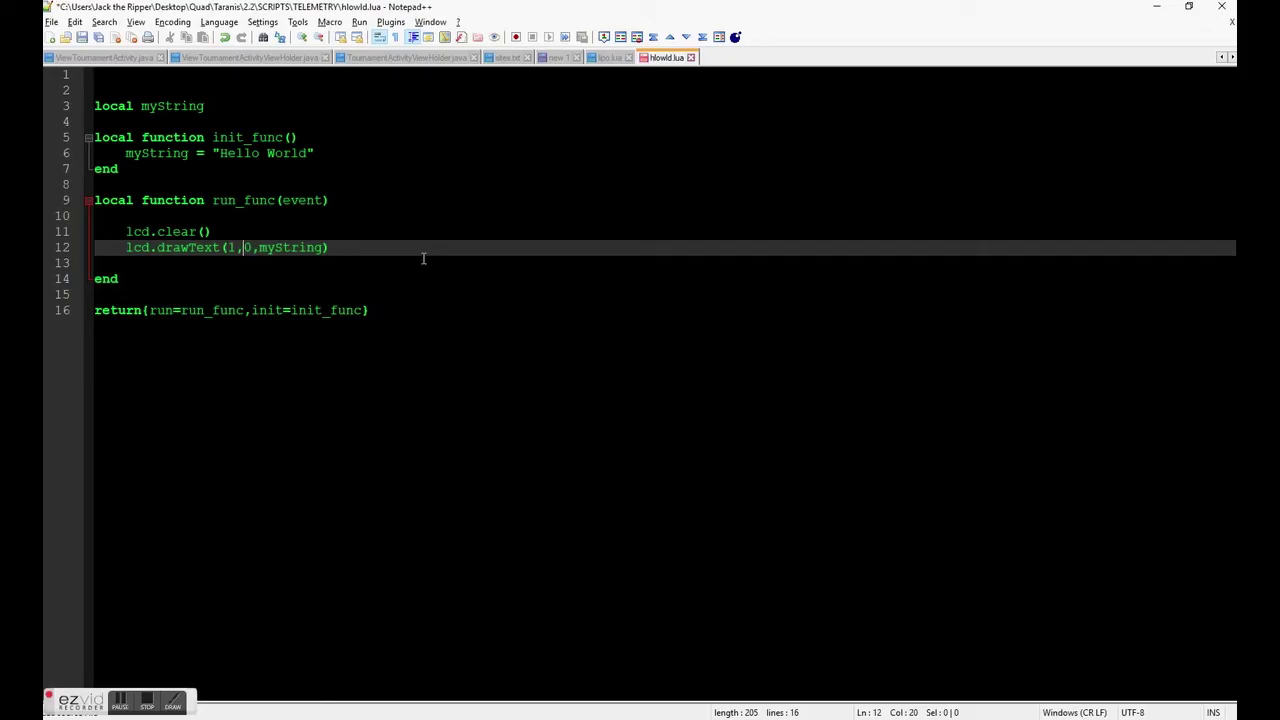
pyautogui.write('3')
pyautogui.hotkey('ctrl', 's')
pyautogui.hotkey('alt', 'Tab')
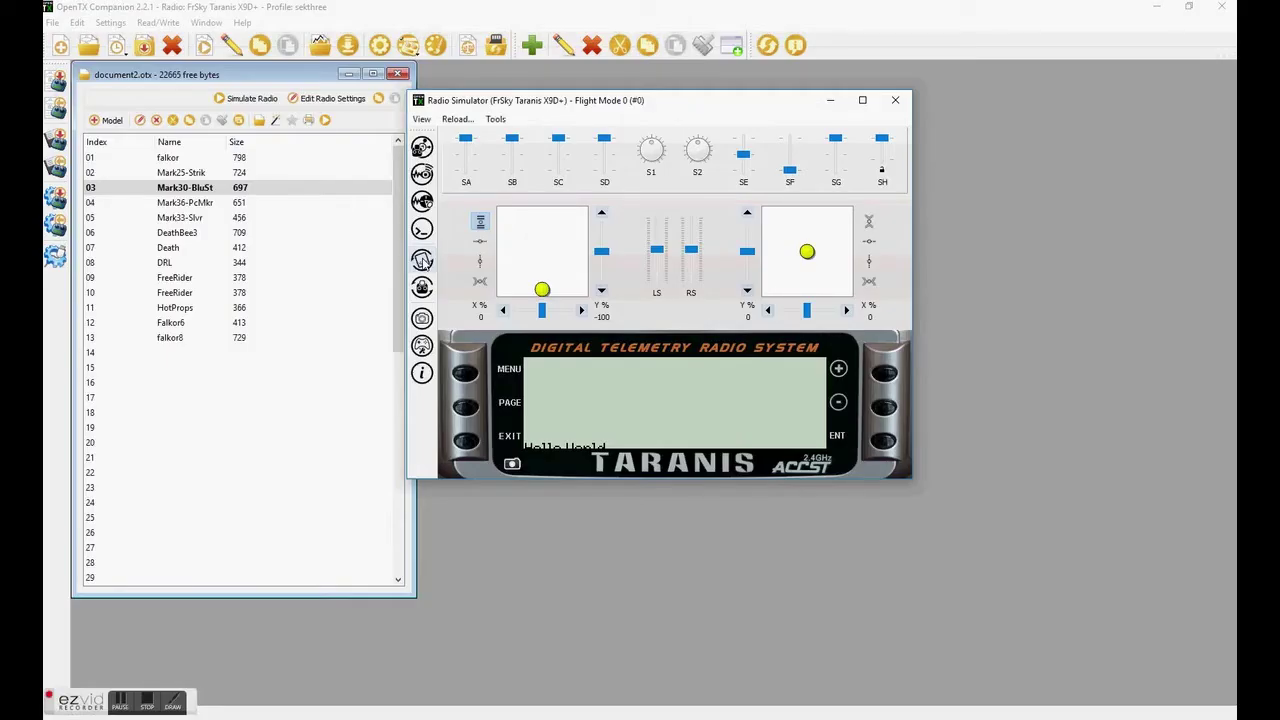
pyautogui.click(422, 260)
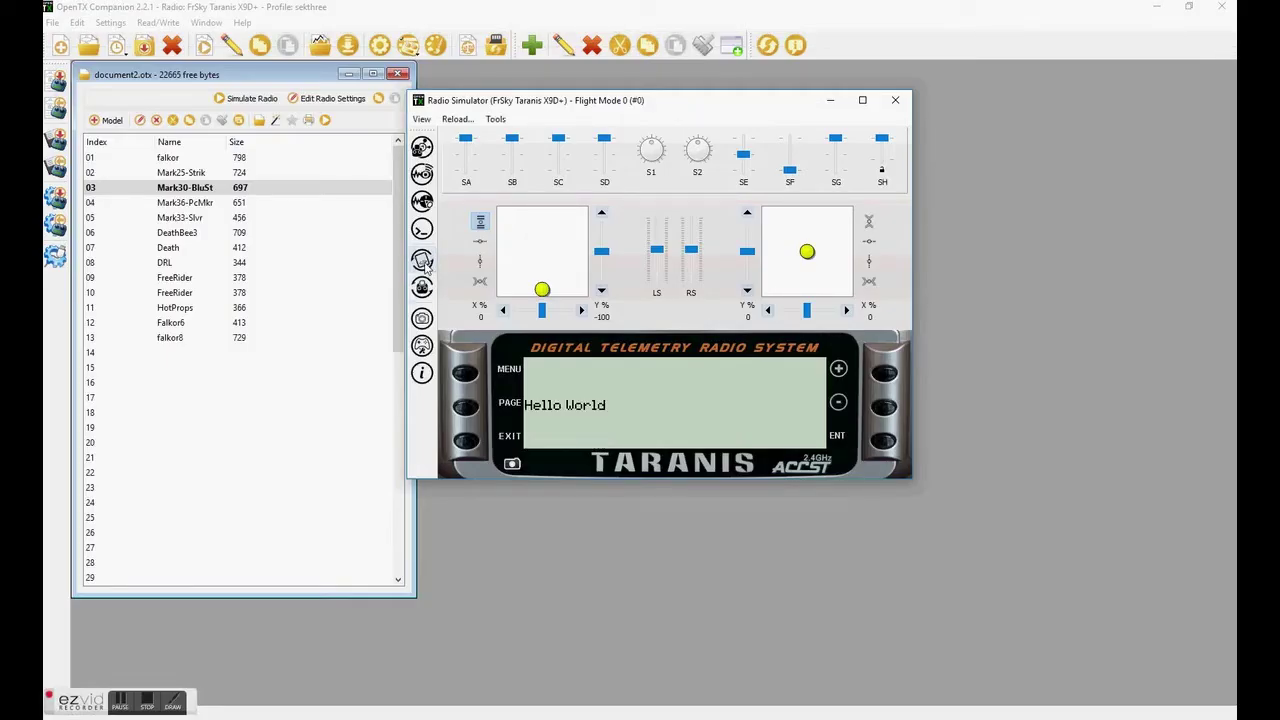
# Step: In Notepad++, set the x coordinate of lcd.drawText to 50, save hlowld.lua, and reload the Lua scripts in the simulator
pyautogui.hotkey('alt', 'Tab')
pyautogui.click(236, 247)
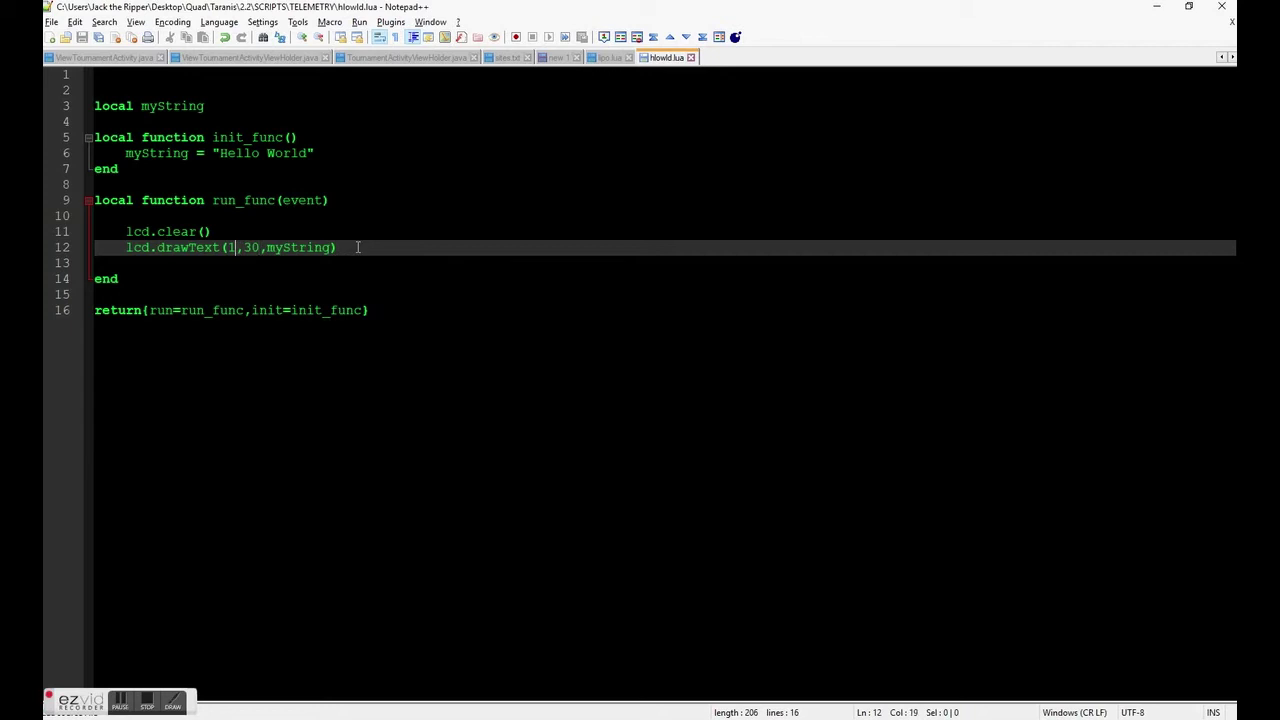
pyautogui.press('BackSpace')
pyautogui.write('50')
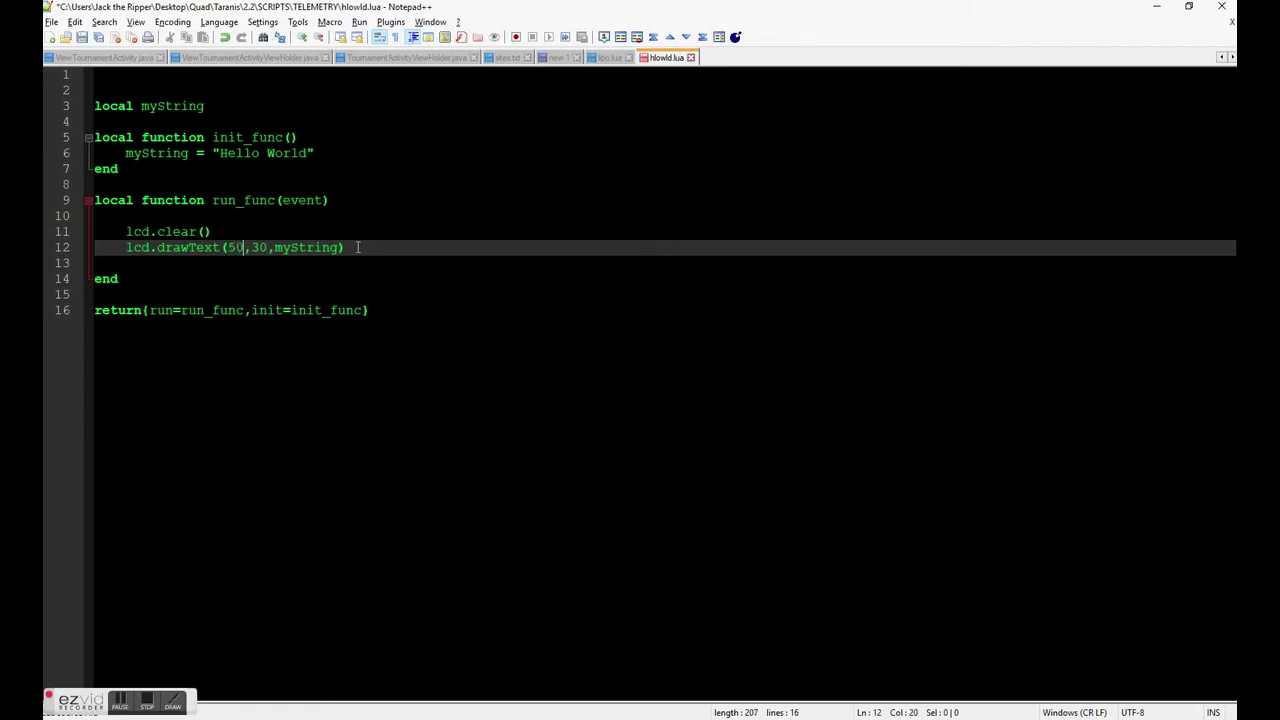
pyautogui.hotkey('ctrl', 's')
pyautogui.hotkey('alt', 'Tab')
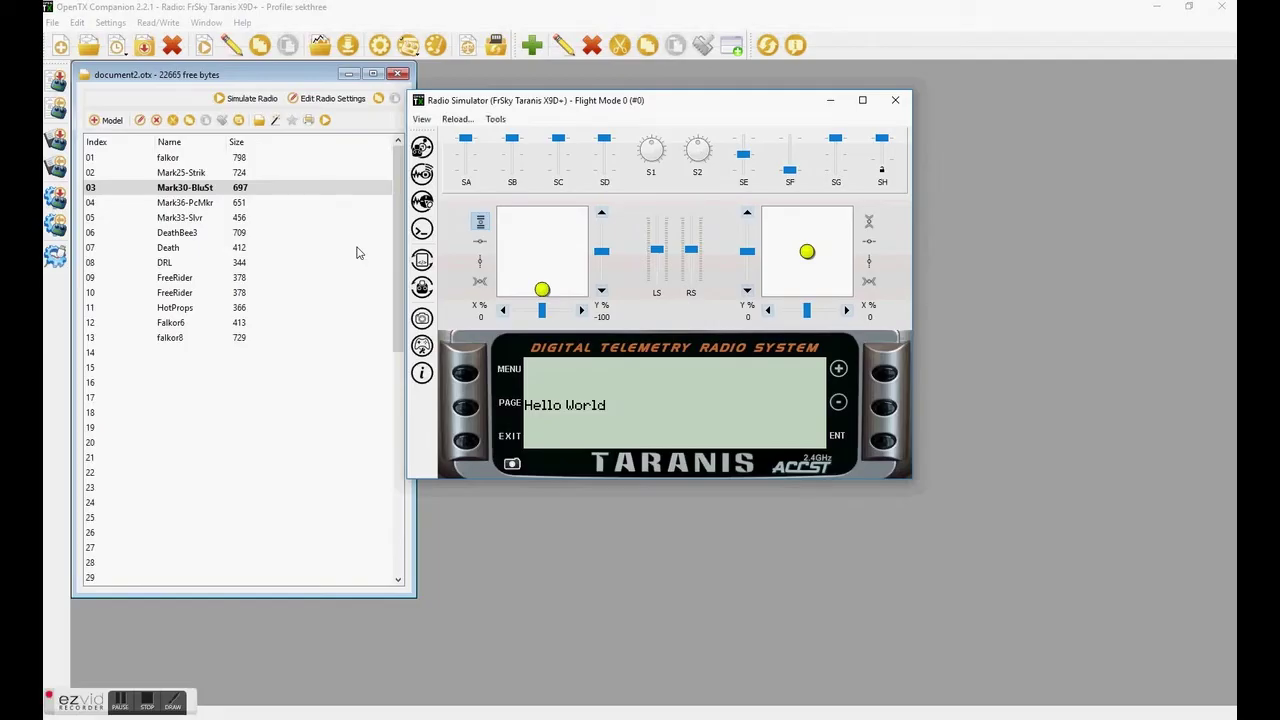
pyautogui.click(422, 260)
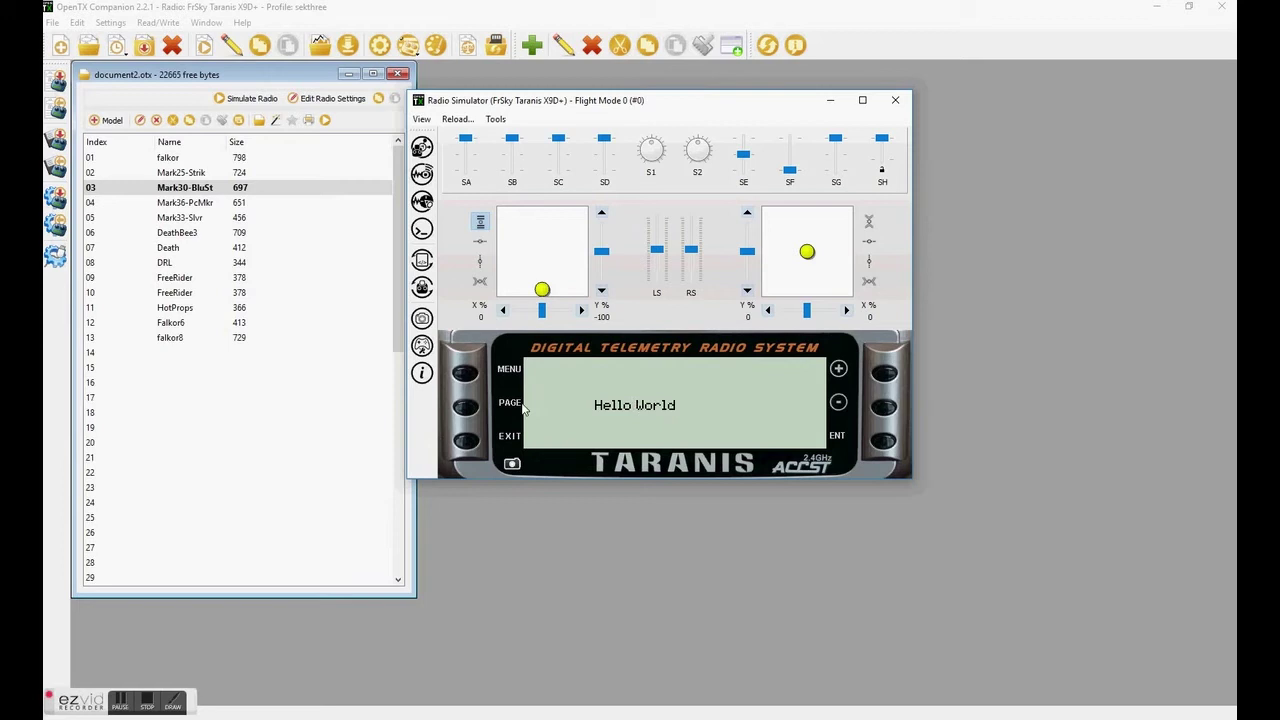
# Step: Page through the simulated radio's telemetry screens to check the hlowld screen among them
pyautogui.click(470, 408)
pyautogui.click(470, 408)
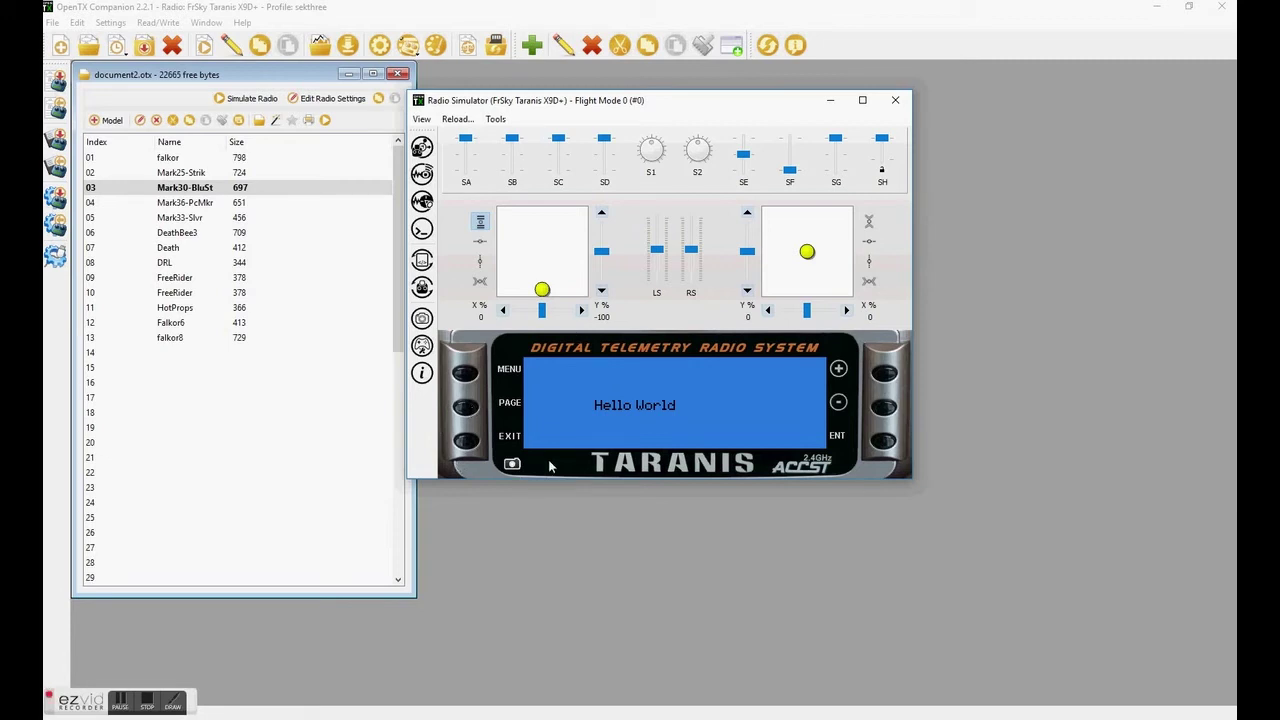
pyautogui.click(468, 407)
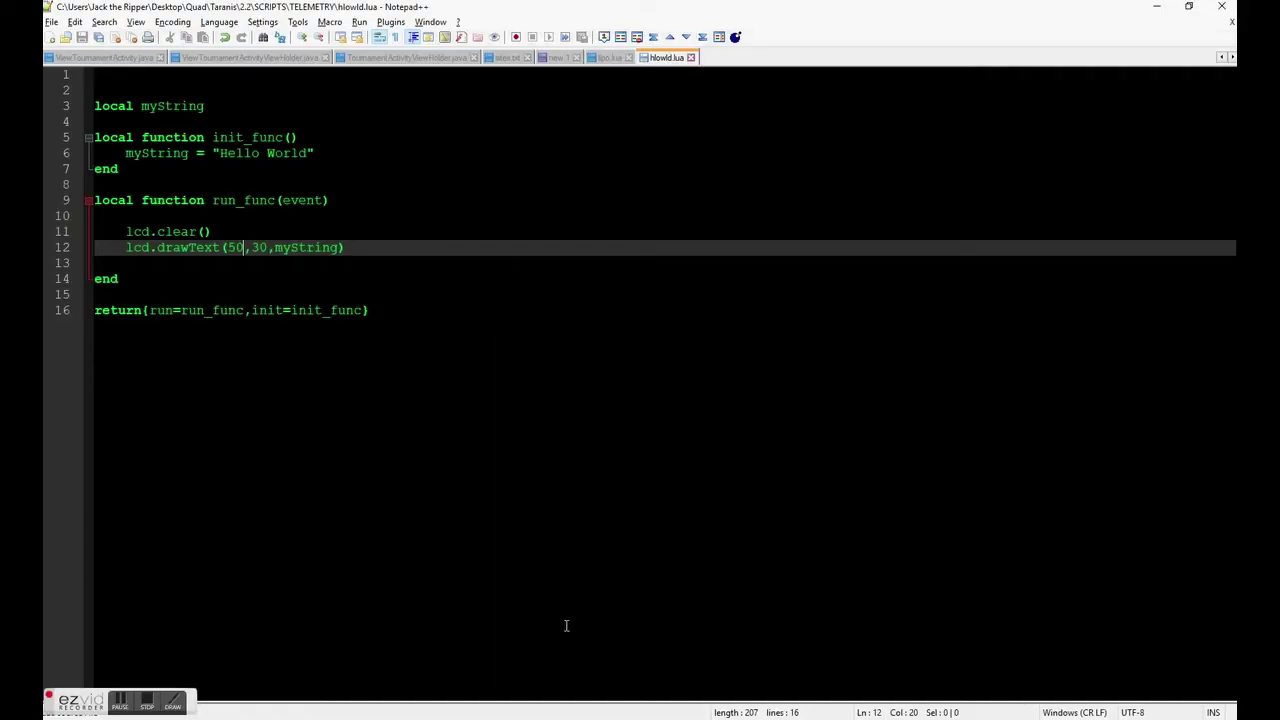
# Step: Look at the run function at the end of lipo.lua in Notepad++, then return to the radio simulator
pyautogui.click(607, 57)
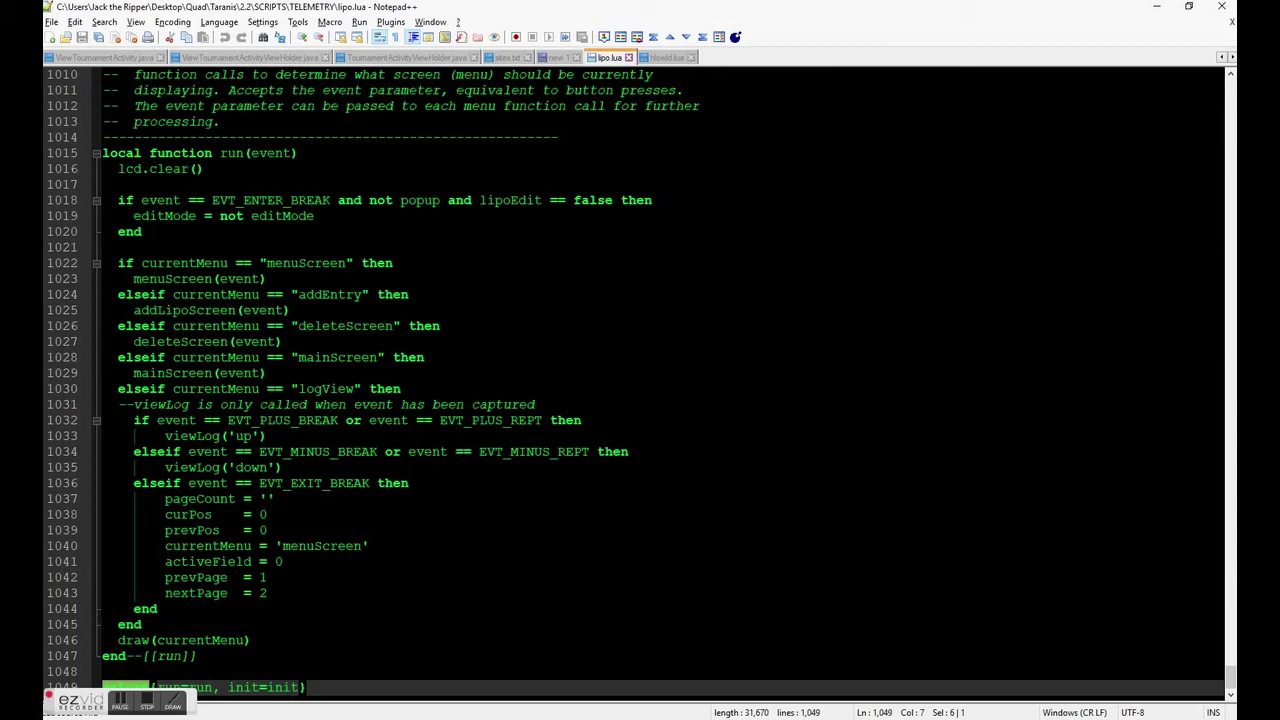
pyautogui.moveTo(652, 715)
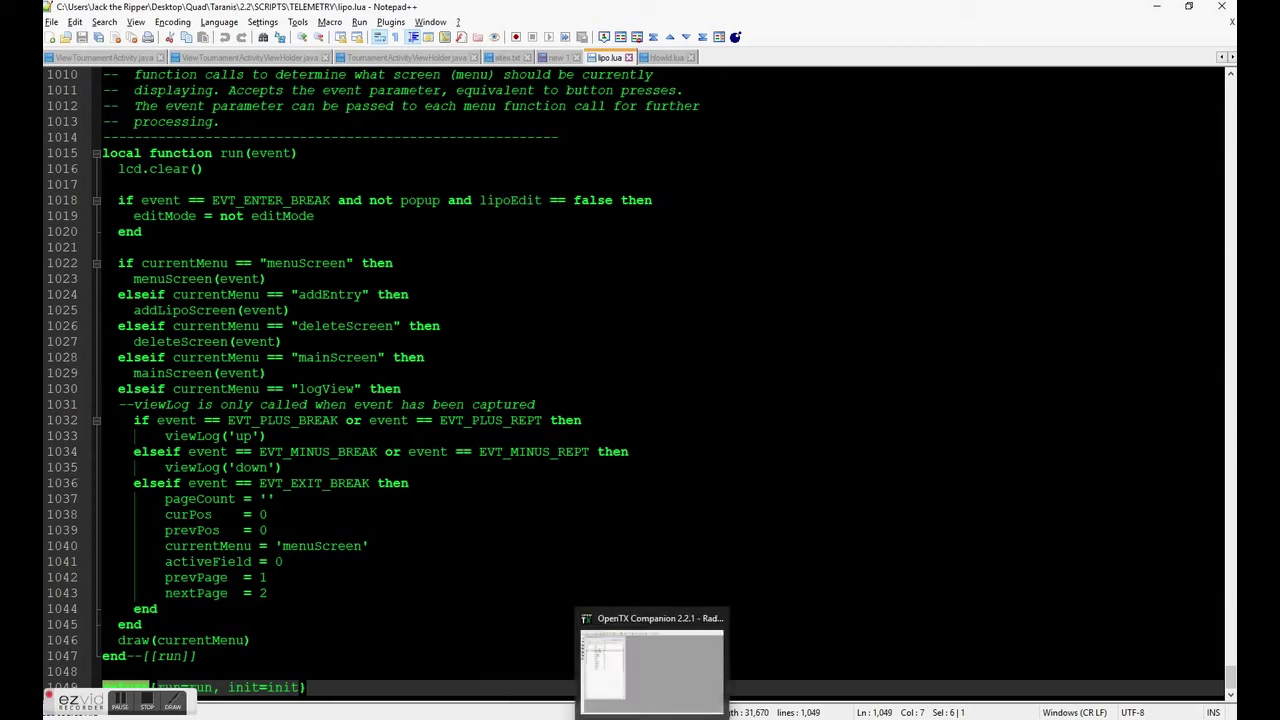
pyautogui.click(652, 655)
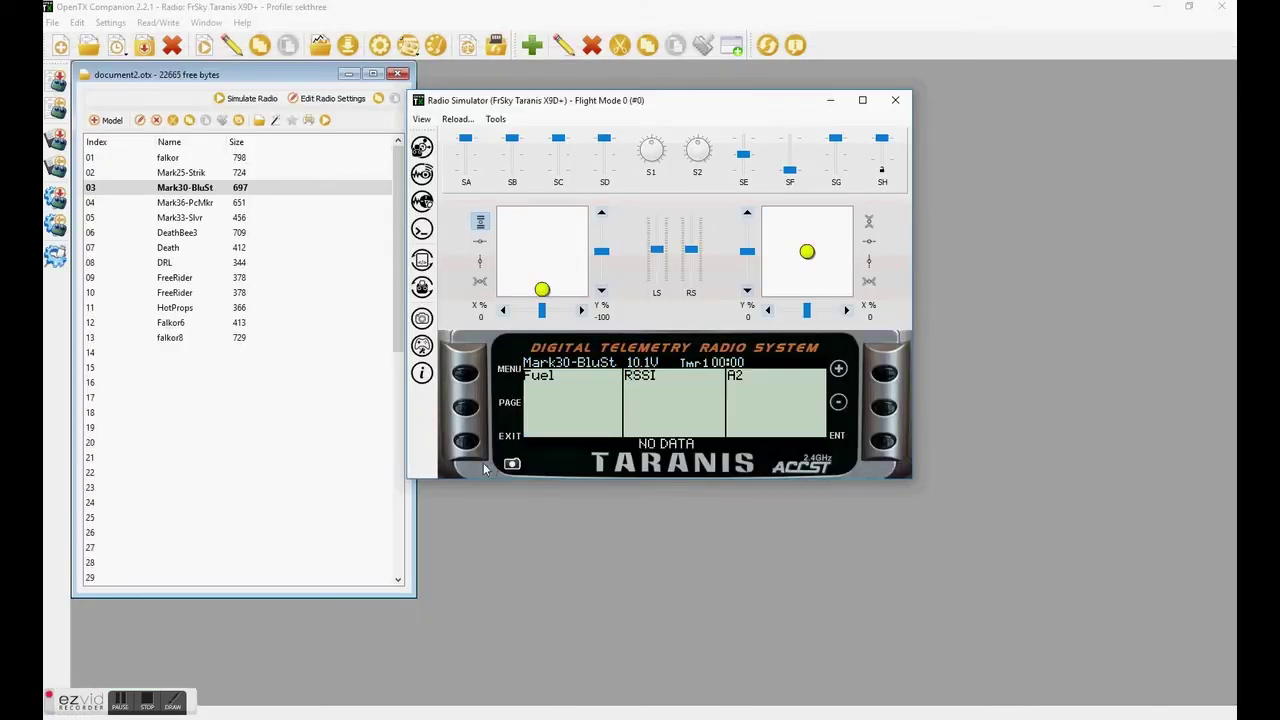
# Step: On the simulated radio's DISPLAY page, assign the lipo script to Screen 2 and exit the model settings
pyautogui.click(466, 442)
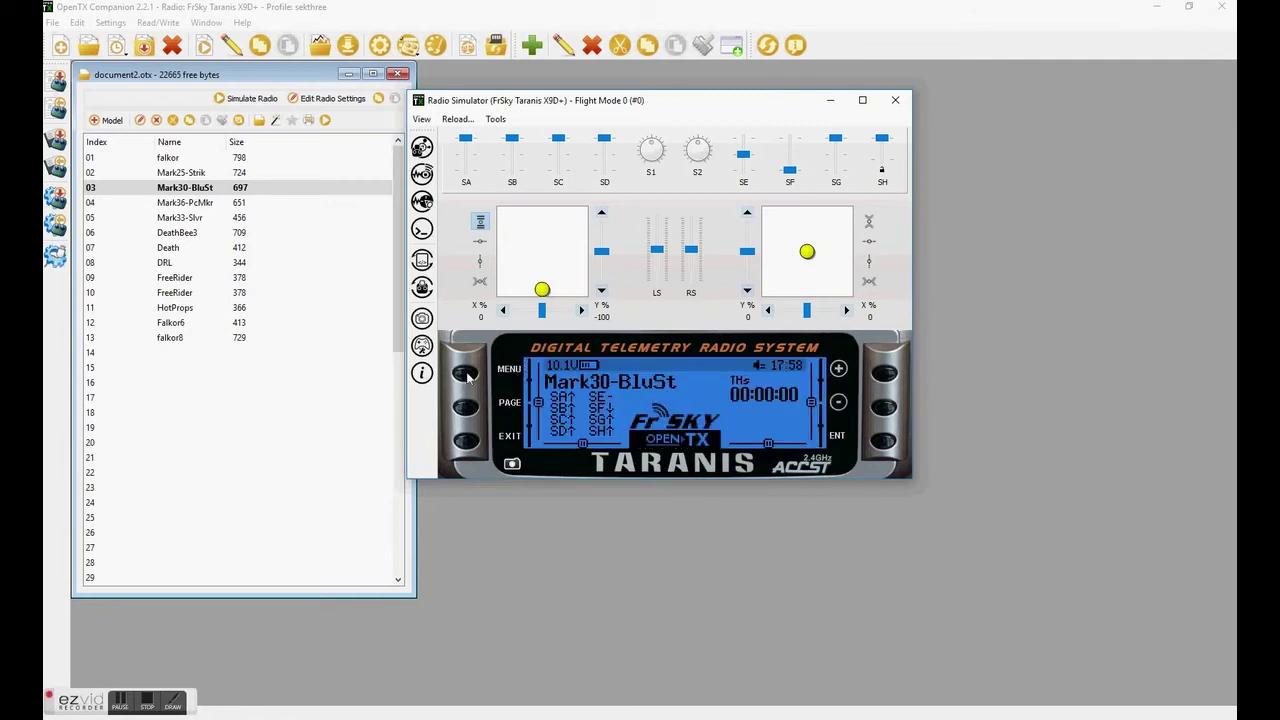
pyautogui.click(465, 405)
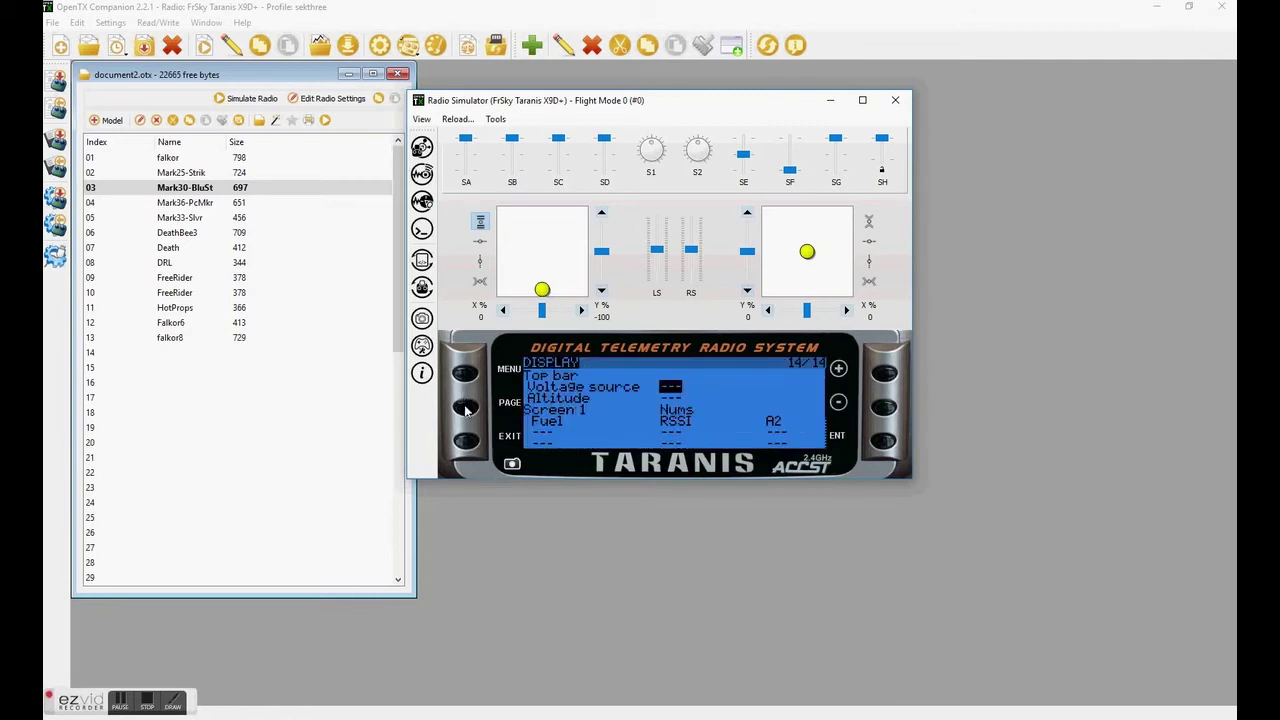
pyautogui.click(886, 374)
pyautogui.click(886, 374)
pyautogui.click(886, 374)
pyautogui.click(886, 374)
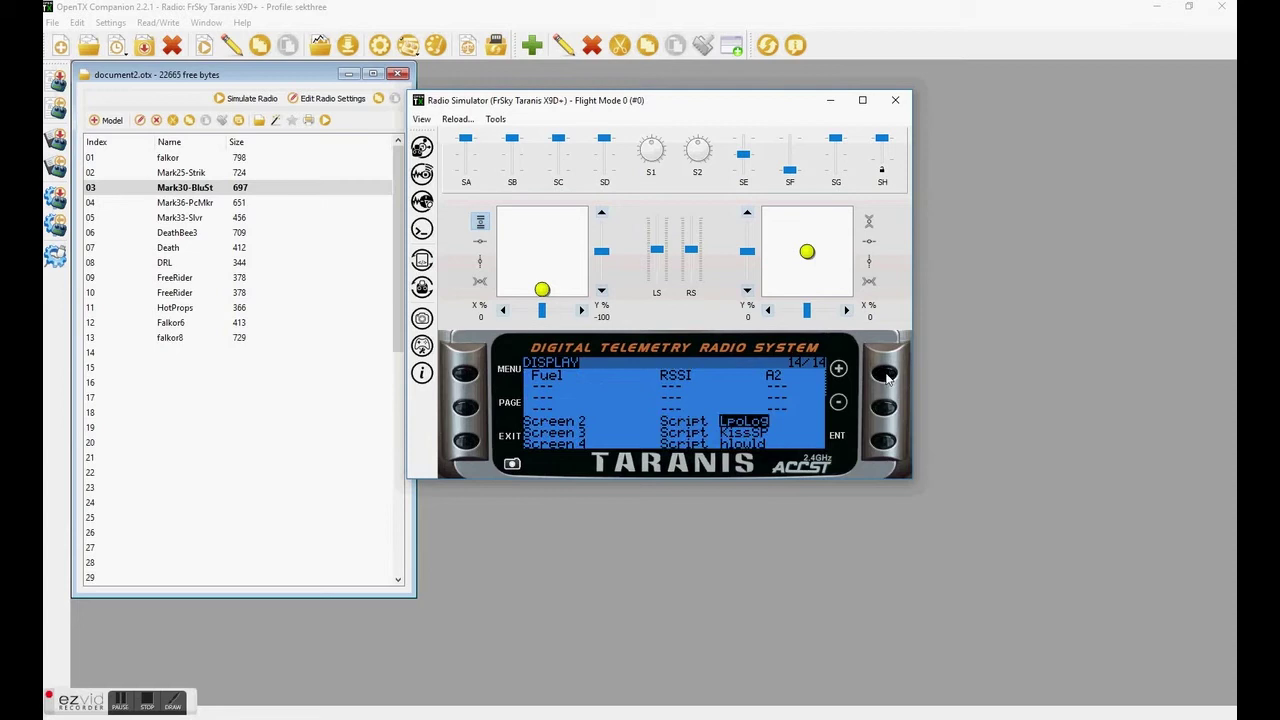
pyautogui.click(884, 441)
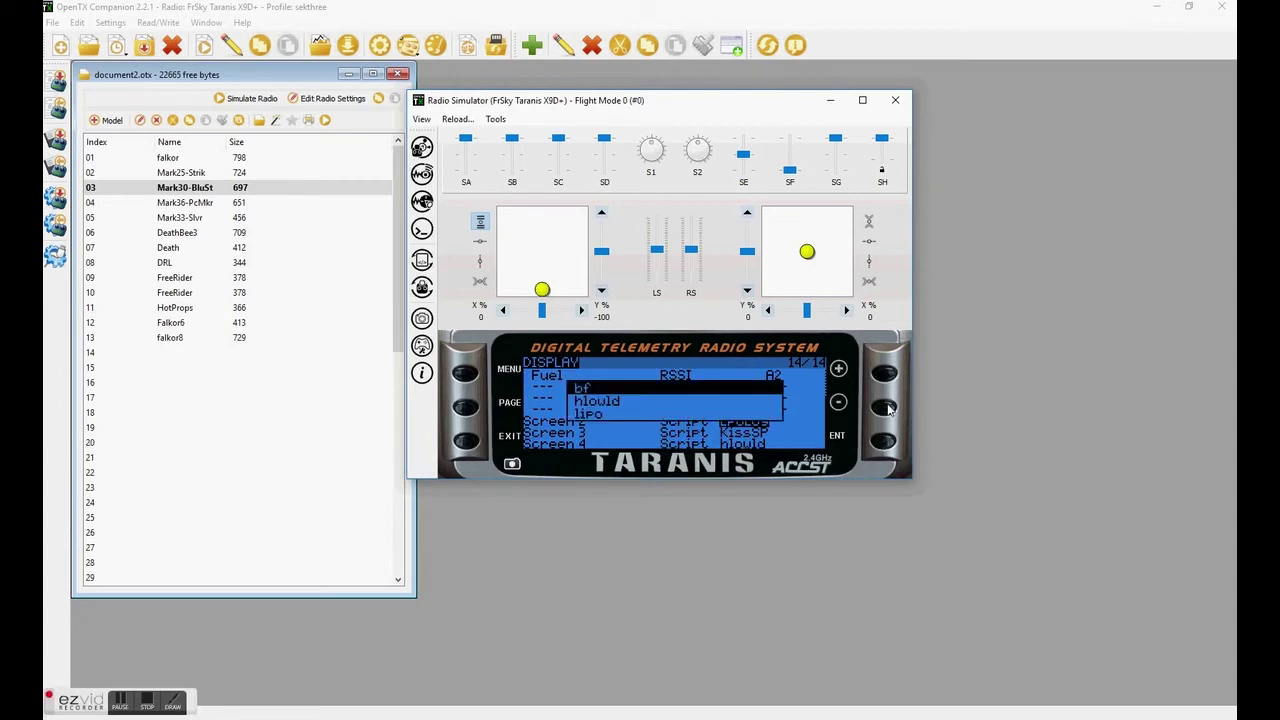
pyautogui.click(889, 407)
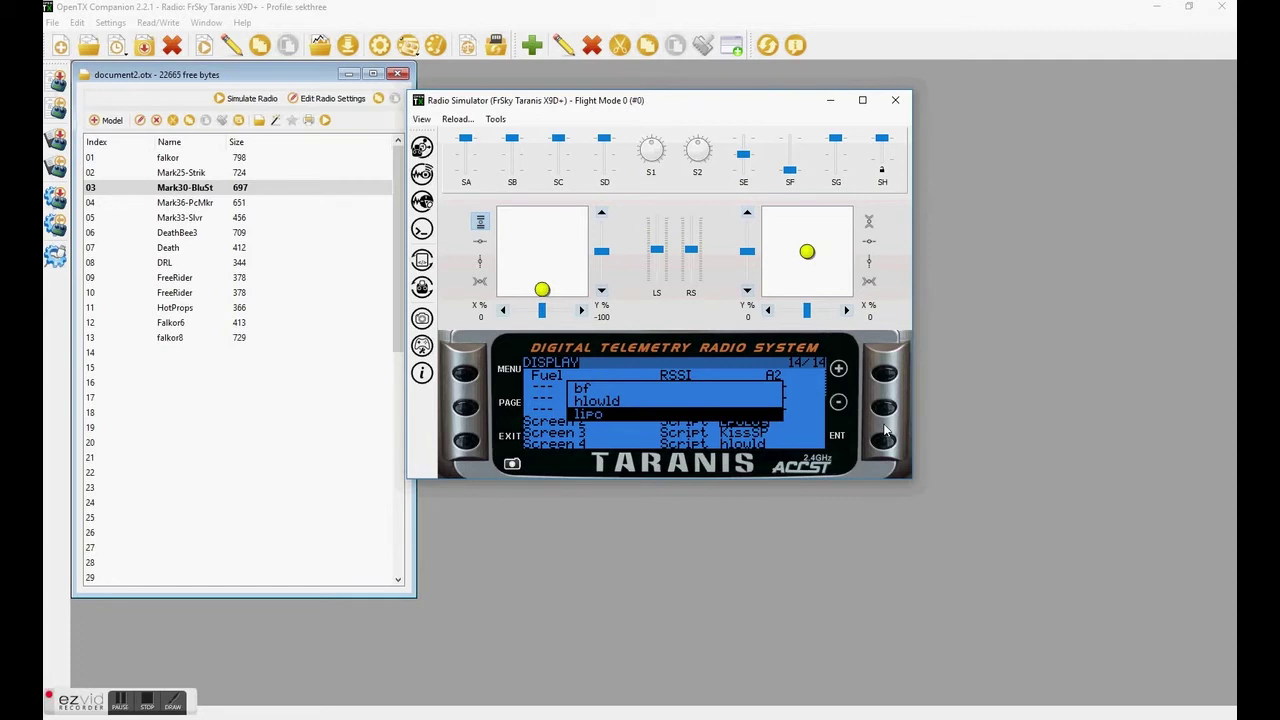
pyautogui.click(884, 432)
pyautogui.click(466, 442)
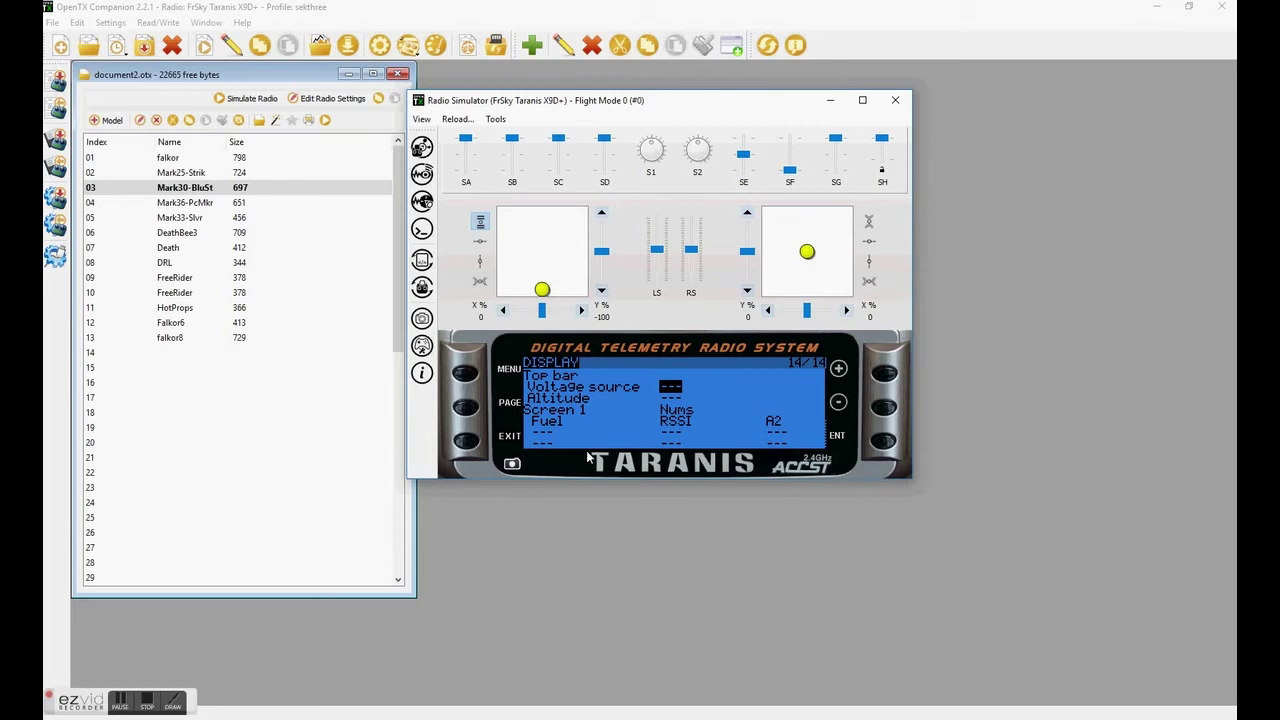
pyautogui.click(466, 438)
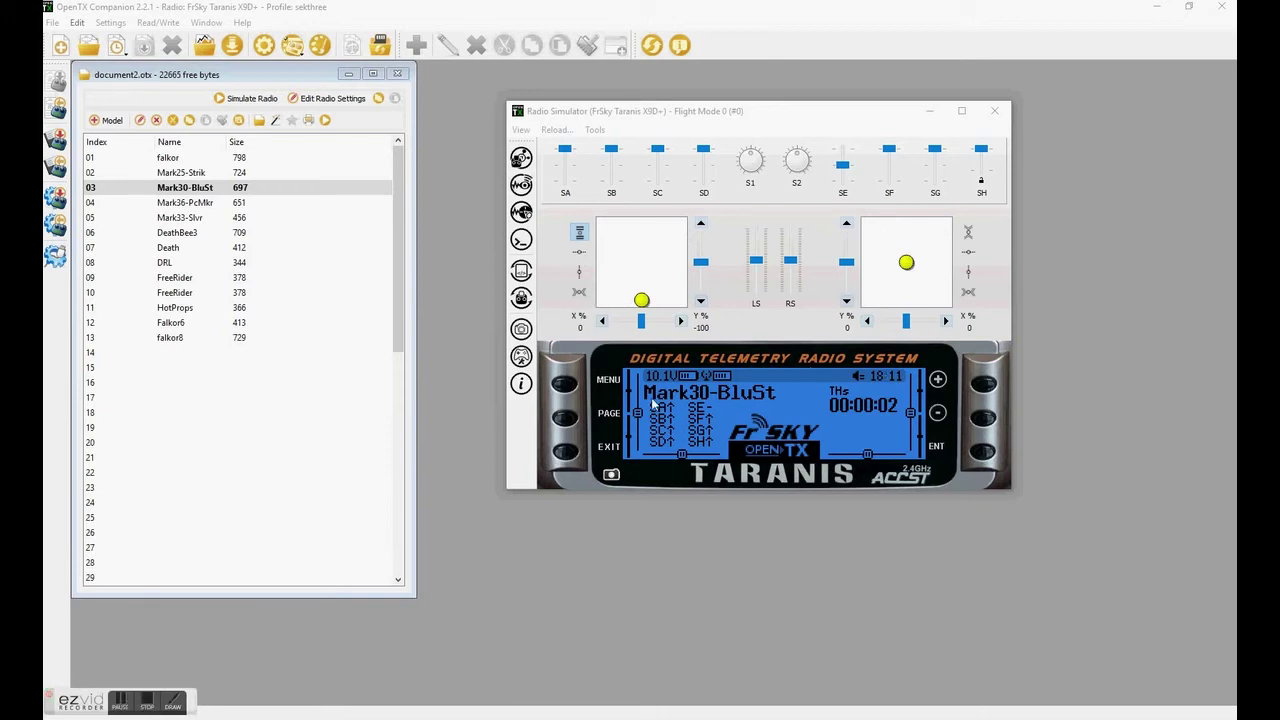
# Step: Bring up the lipo script's telemetry screen, open its options, and view the flight logs
pyautogui.click(566, 420)
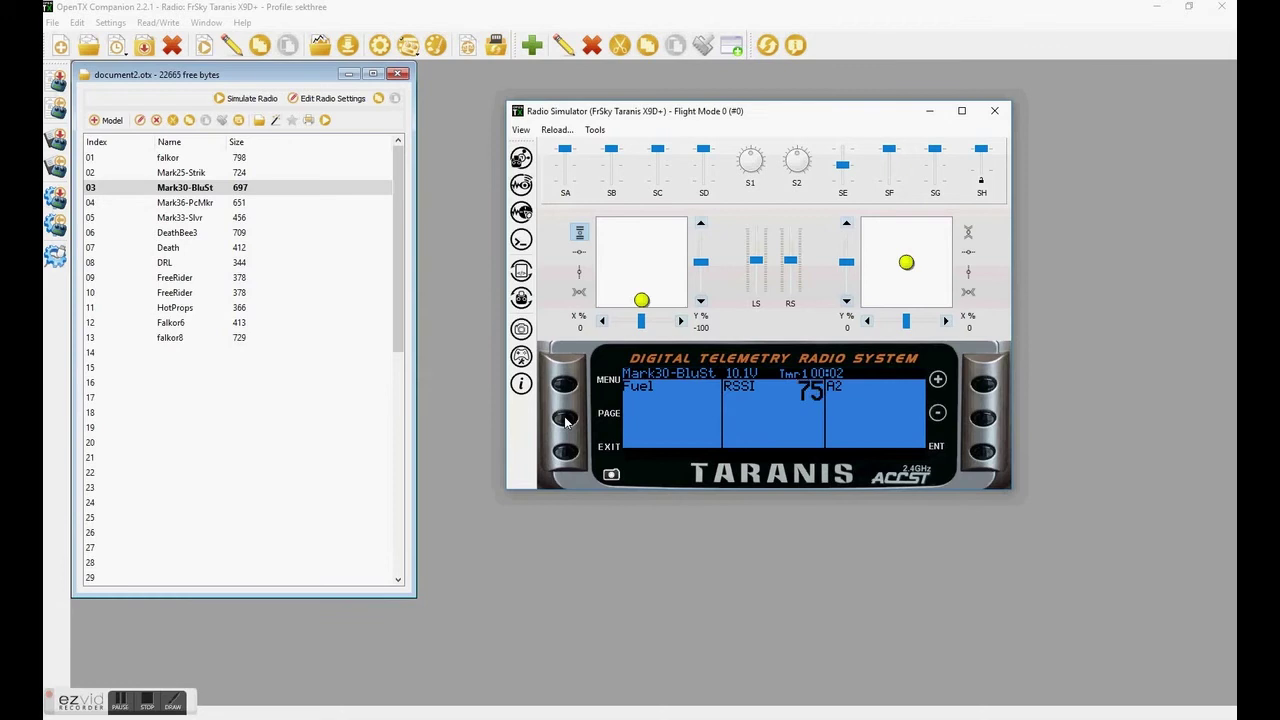
pyautogui.click(566, 420)
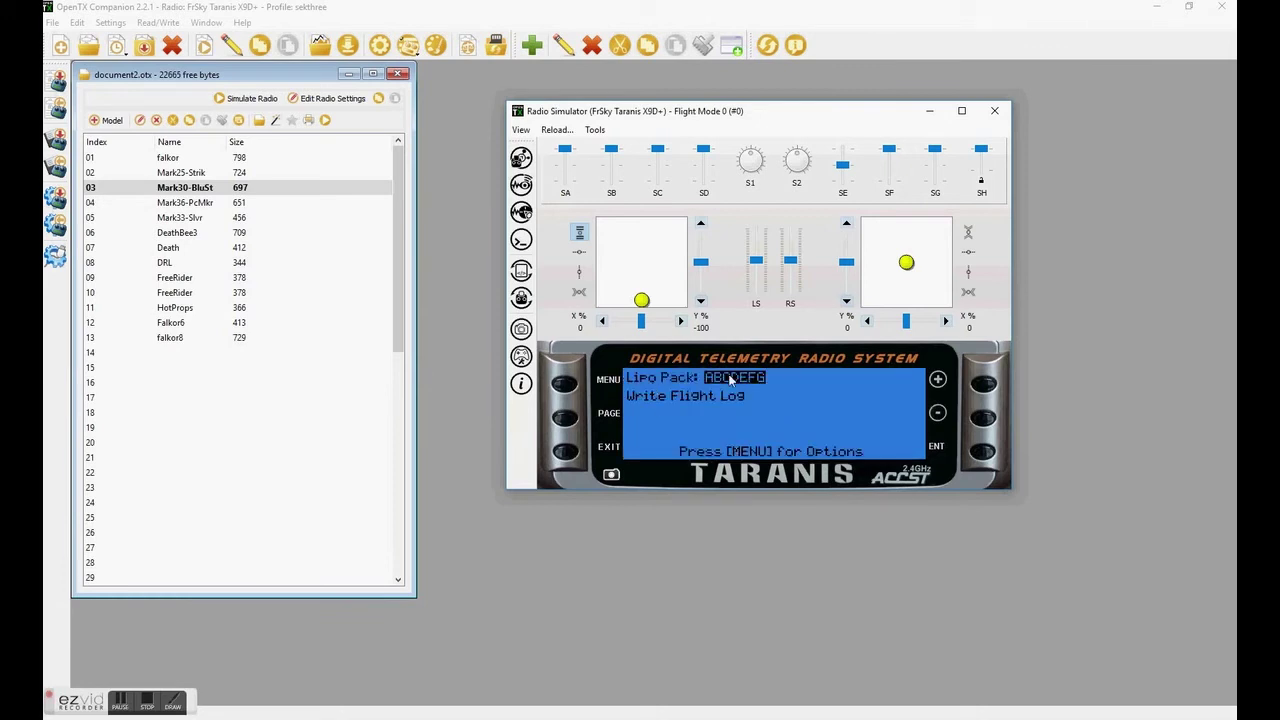
pyautogui.click(986, 420)
pyautogui.click(986, 388)
pyautogui.click(564, 385)
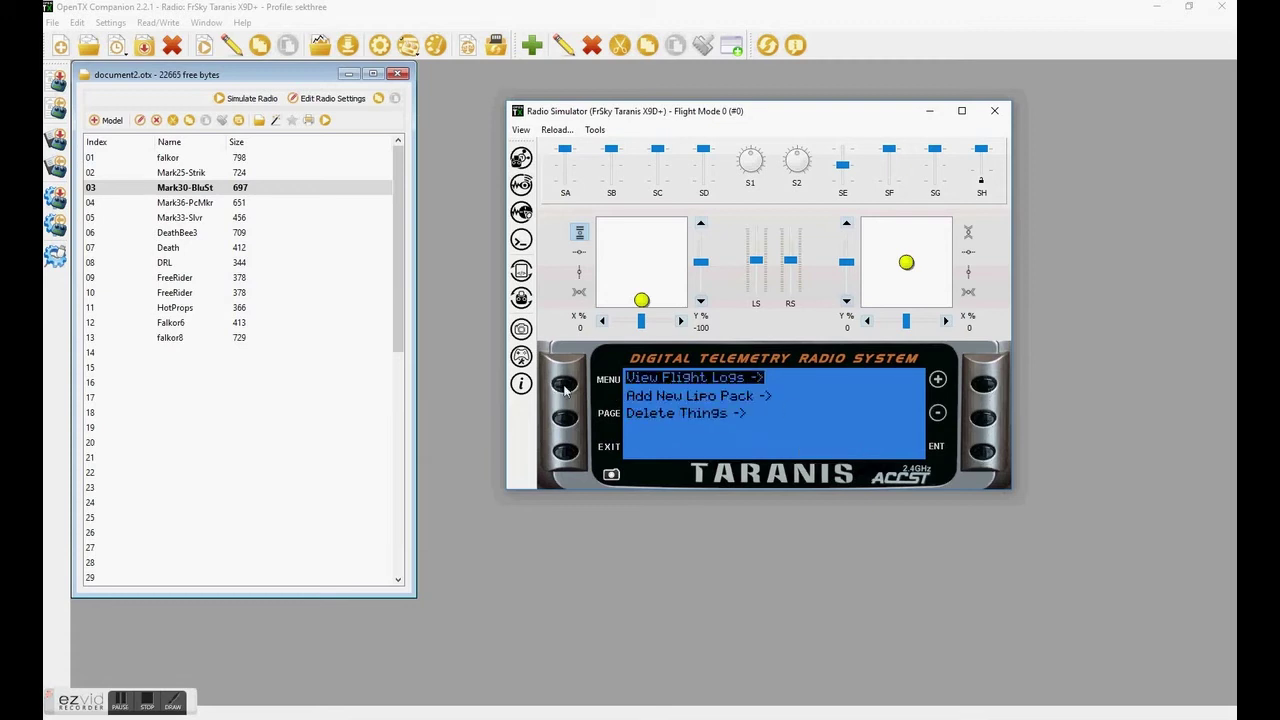
pyautogui.click(985, 455)
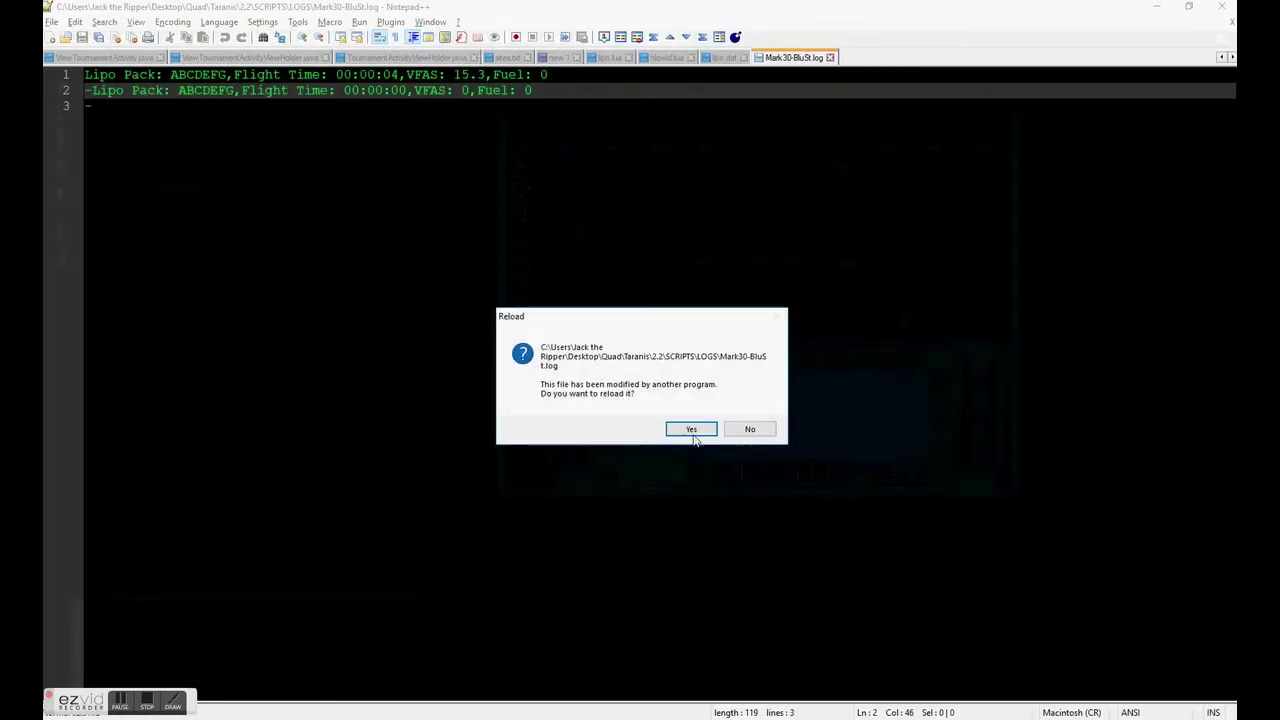
# Step: In Notepad++, reload Mark30-BluSt.log, replace everything after the first entry with "-", save it, and exit the flight log view in the simulator
pyautogui.click(694, 438)
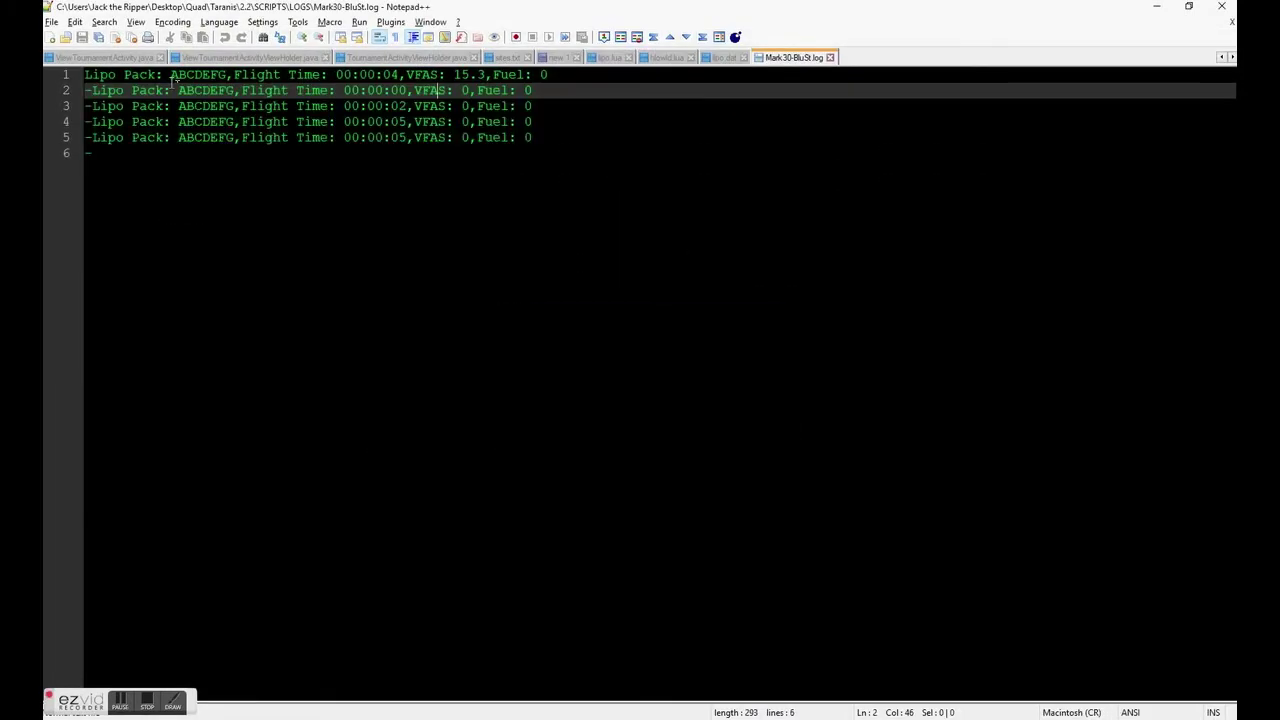
pyautogui.moveTo(112, 152); pyautogui.dragTo(78, 92)
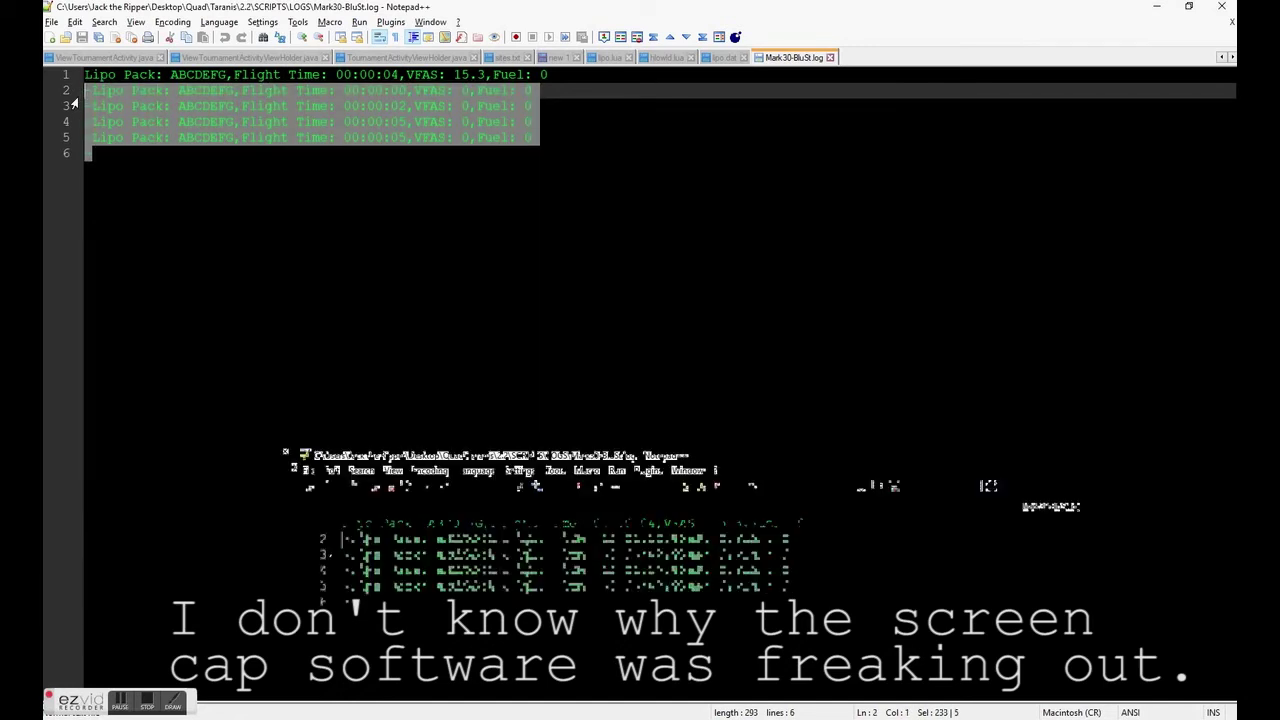
pyautogui.press('BackSpace')
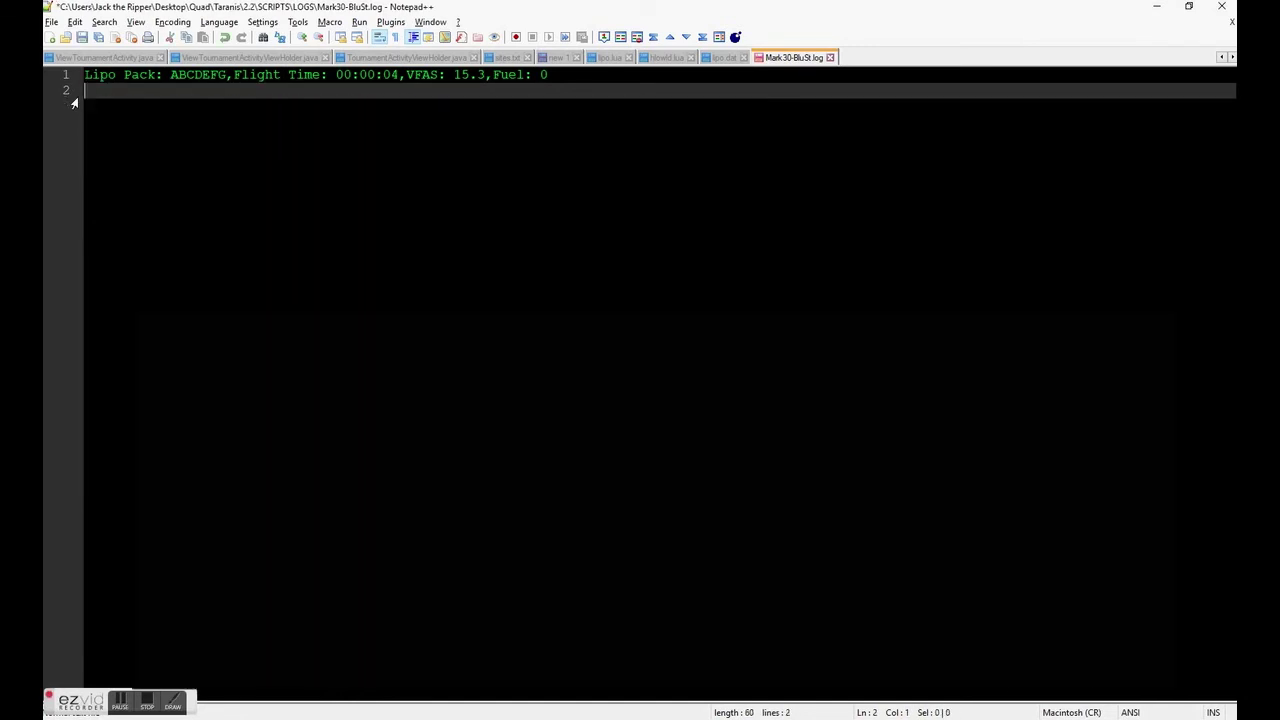
pyautogui.write('-')
pyautogui.hotkey('ctrl', 's')
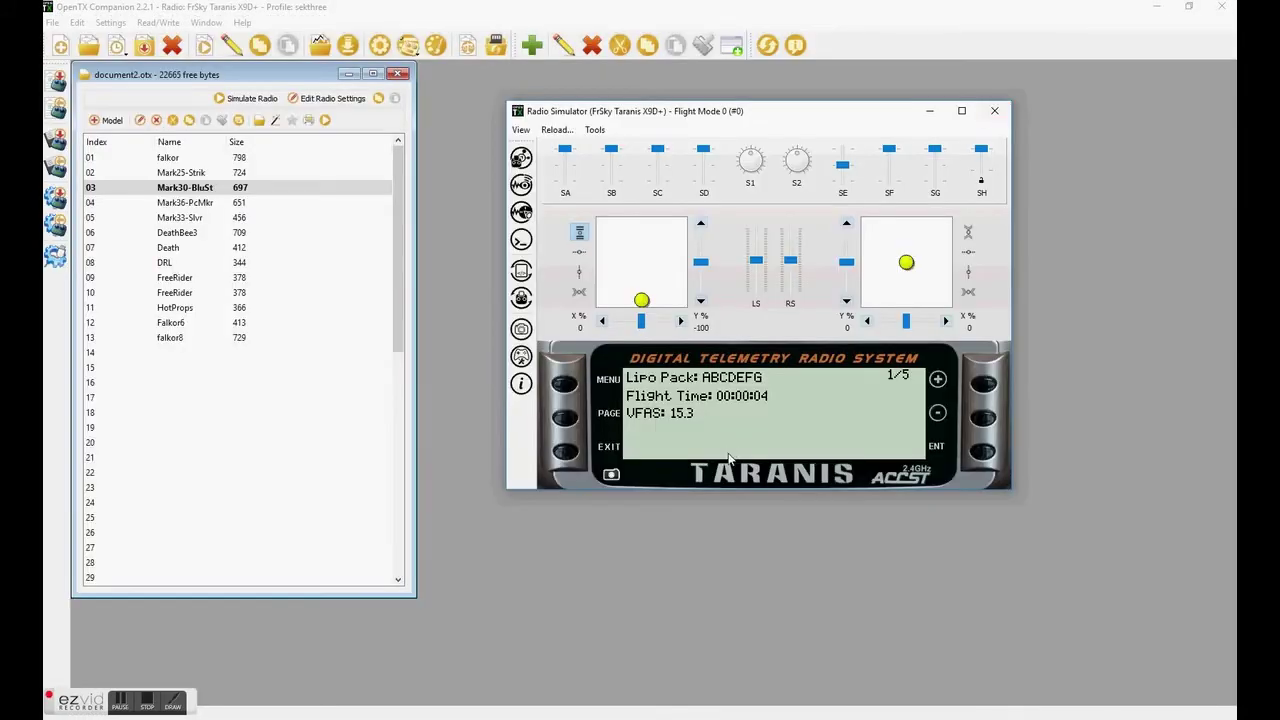
pyautogui.click(566, 451)
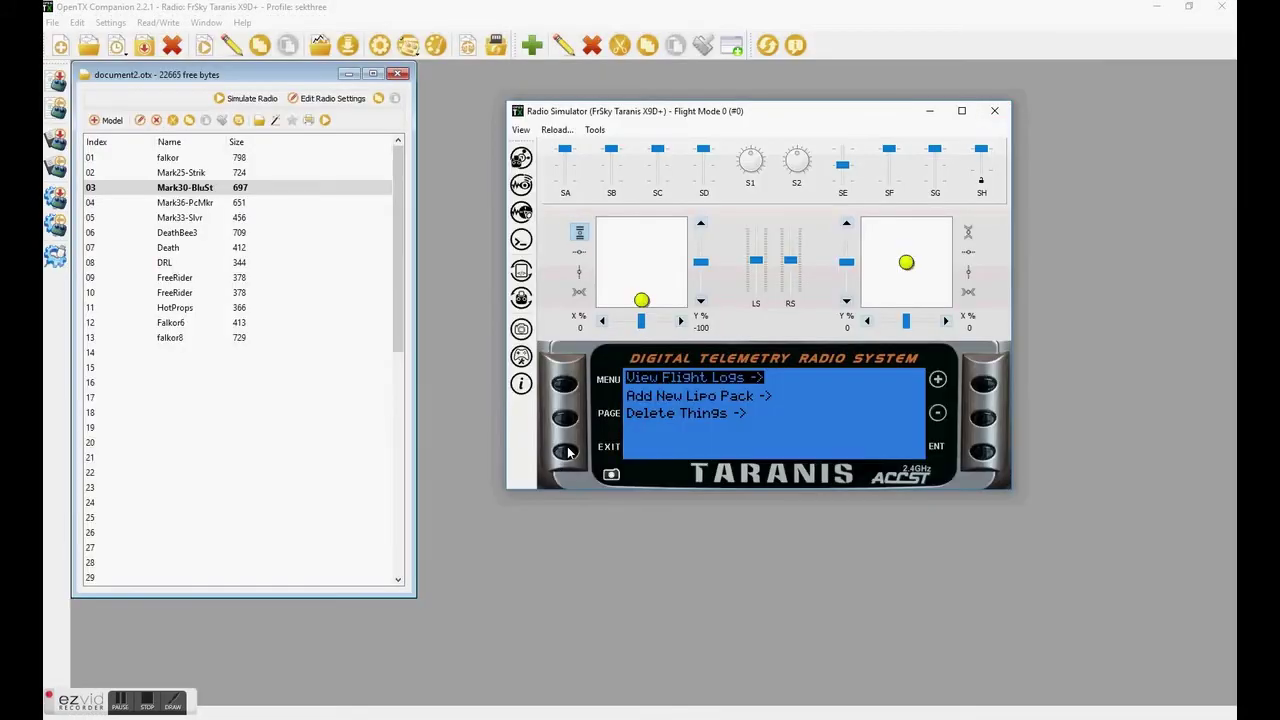
# Step: Leave the lipo options, open the telemetry simulator, set the first cell to 4.20 V and the Cels ID to 4, and enable simulation
pyautogui.click(566, 451)
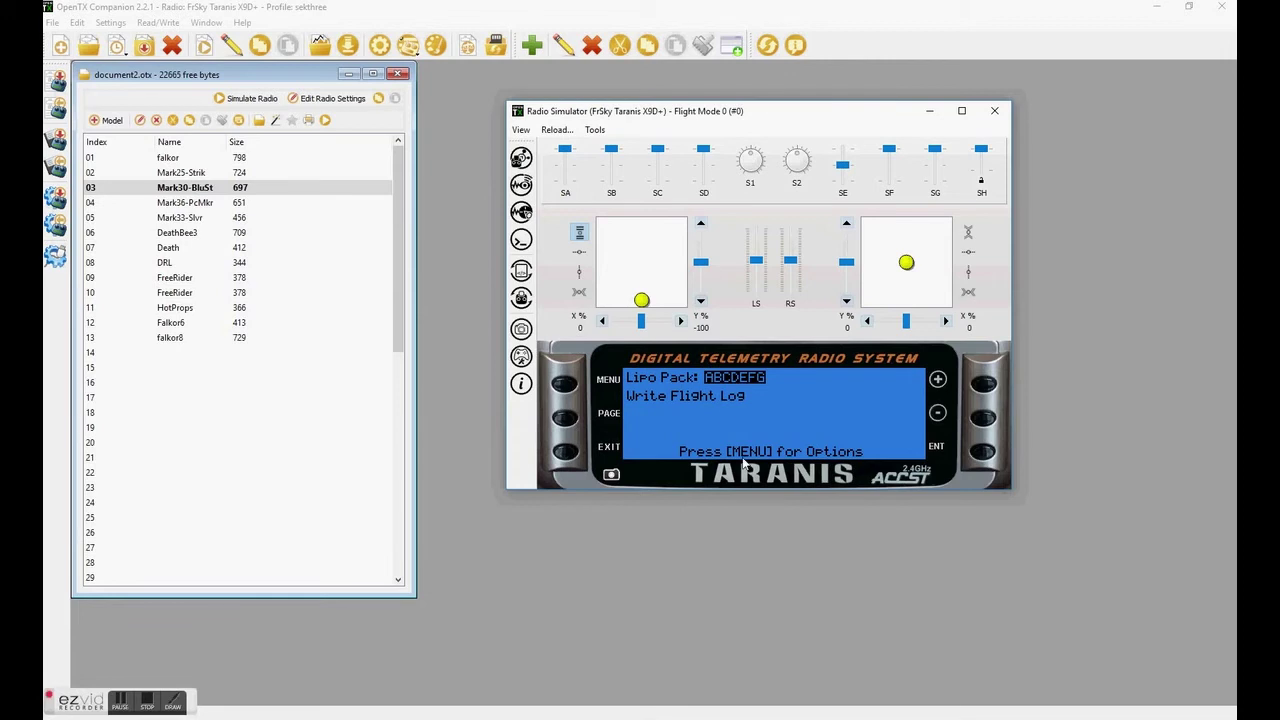
pyautogui.click(521, 184)
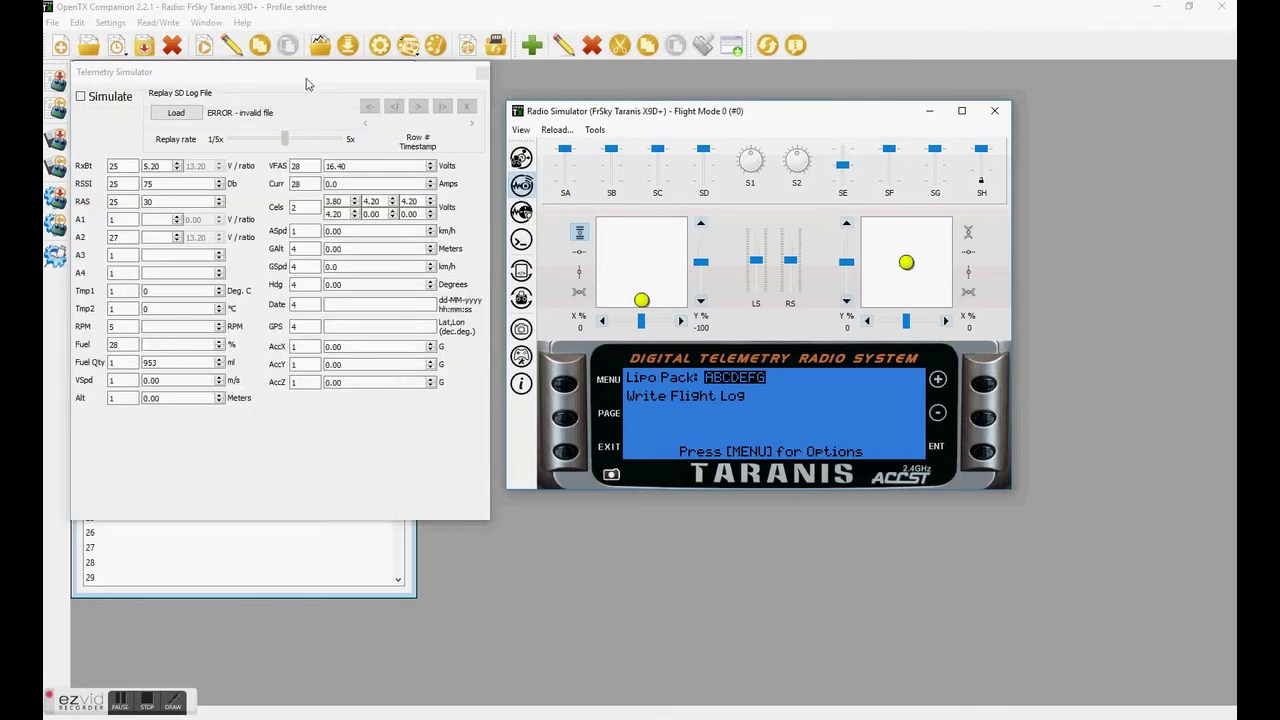
pyautogui.click(352, 166)
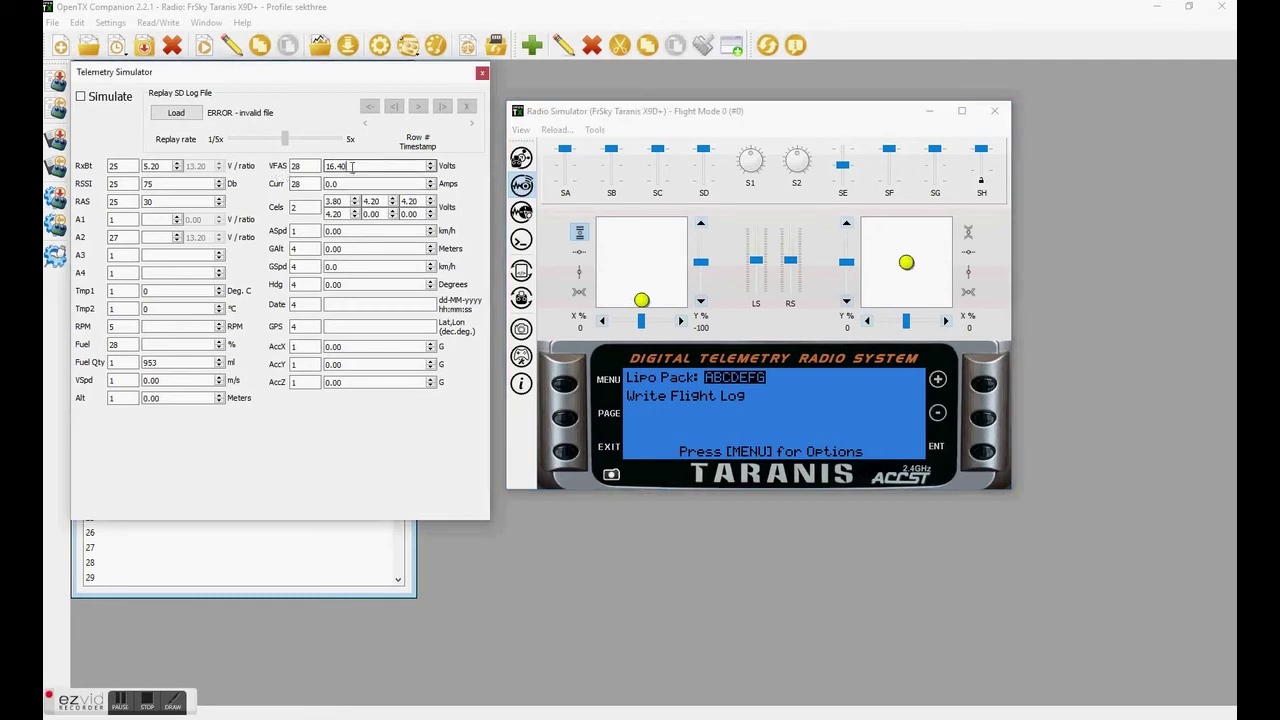
pyautogui.moveTo(348, 201); pyautogui.dragTo(316, 201)
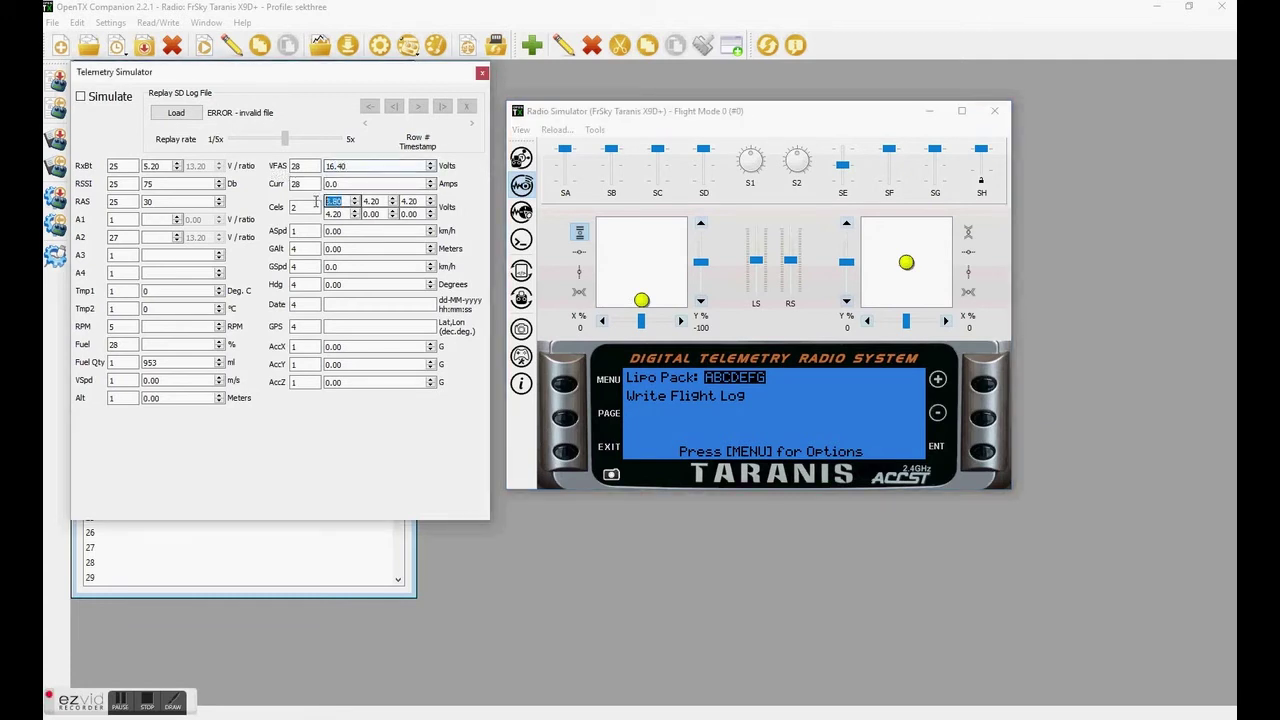
pyautogui.write('4')
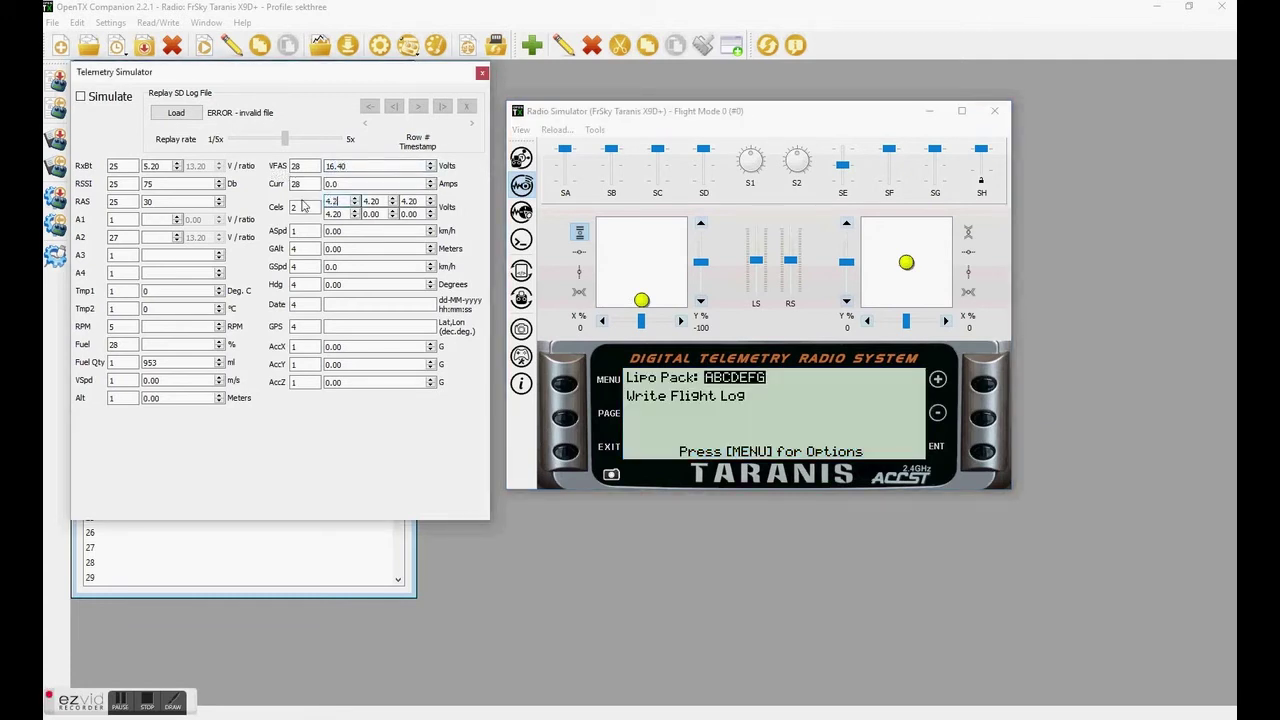
pyautogui.write('.2')
pyautogui.doubleClick(303, 205)
pyautogui.write('4')
# Step: Select Write Flight Log on the lipo script's telemetry screen and bring up the script's options
pyautogui.click(573, 453)
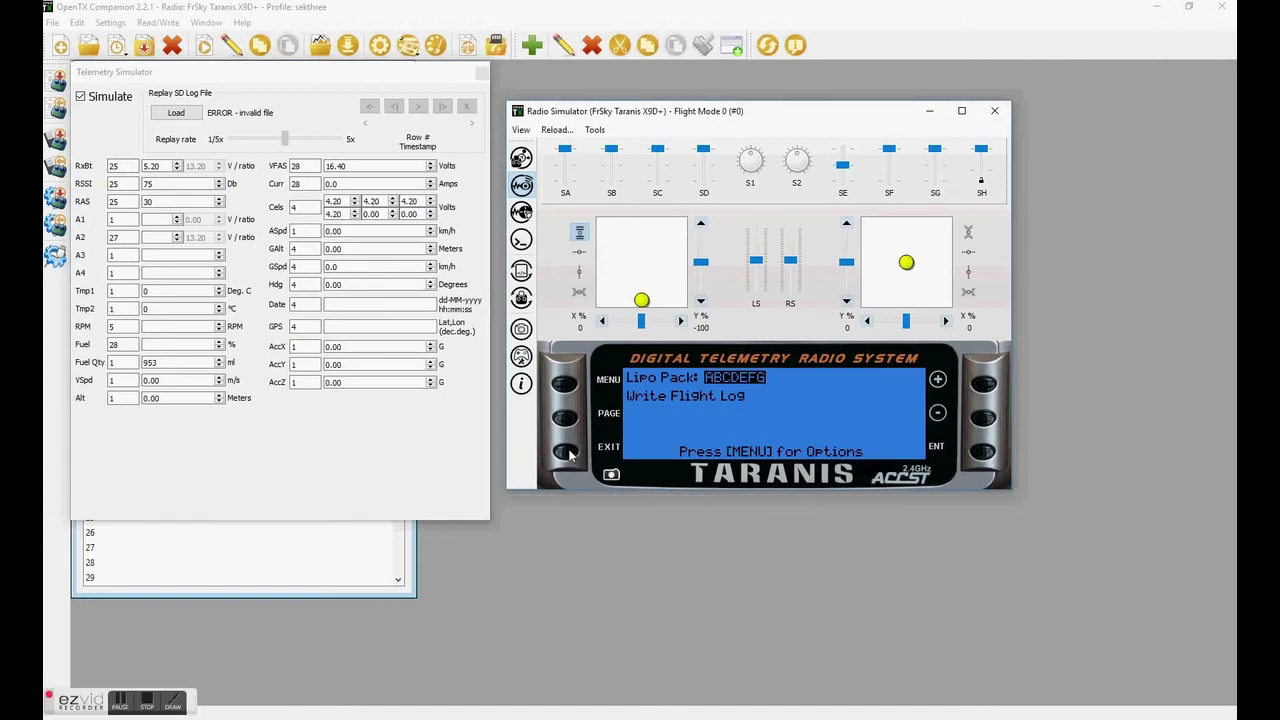
pyautogui.click(987, 418)
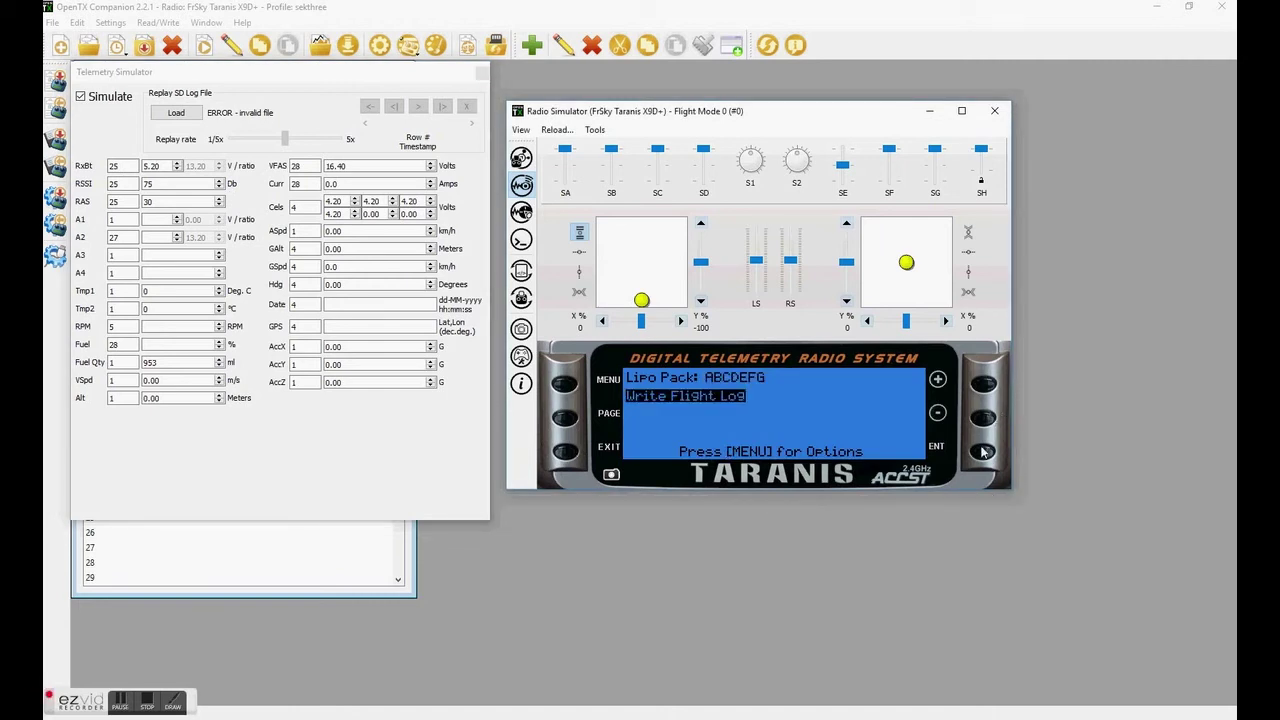
pyautogui.click(566, 386)
pyautogui.click(987, 383)
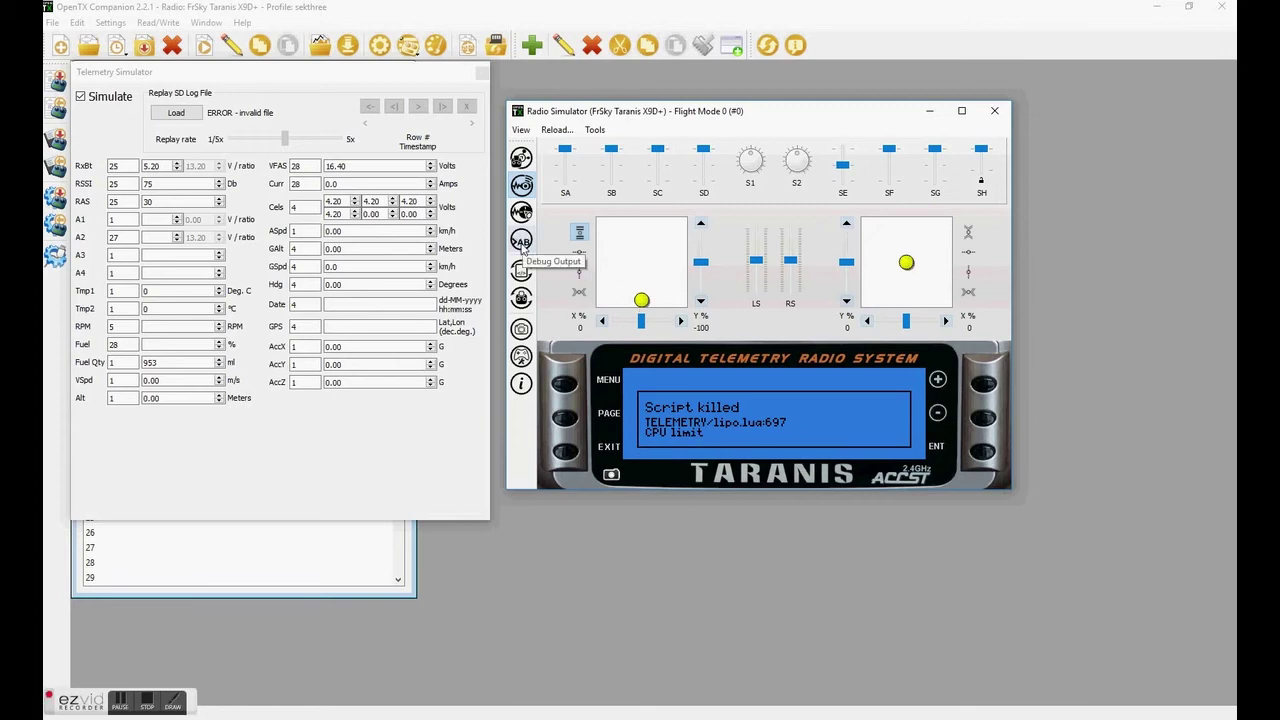
# Step: Examine the end of the simulator's debug output, including the batcrit.wav lookup lines, and close it
pyautogui.click(521, 244)
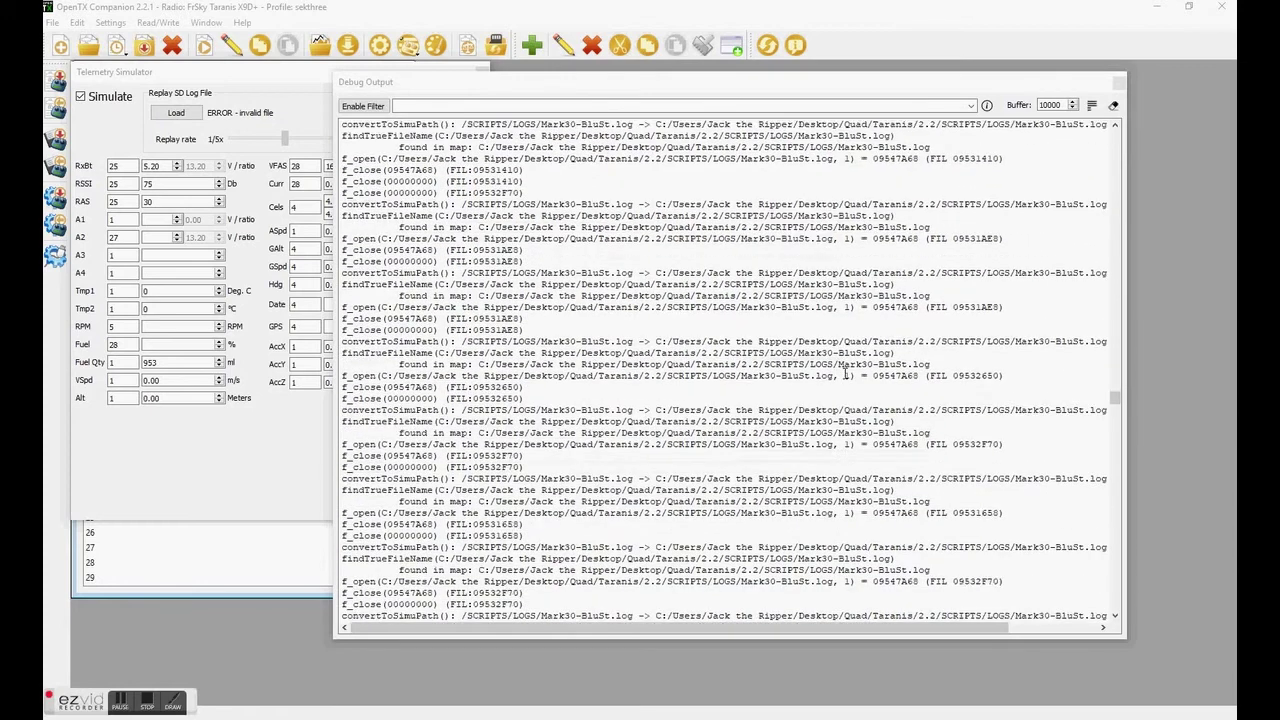
pyautogui.click(1120, 406)
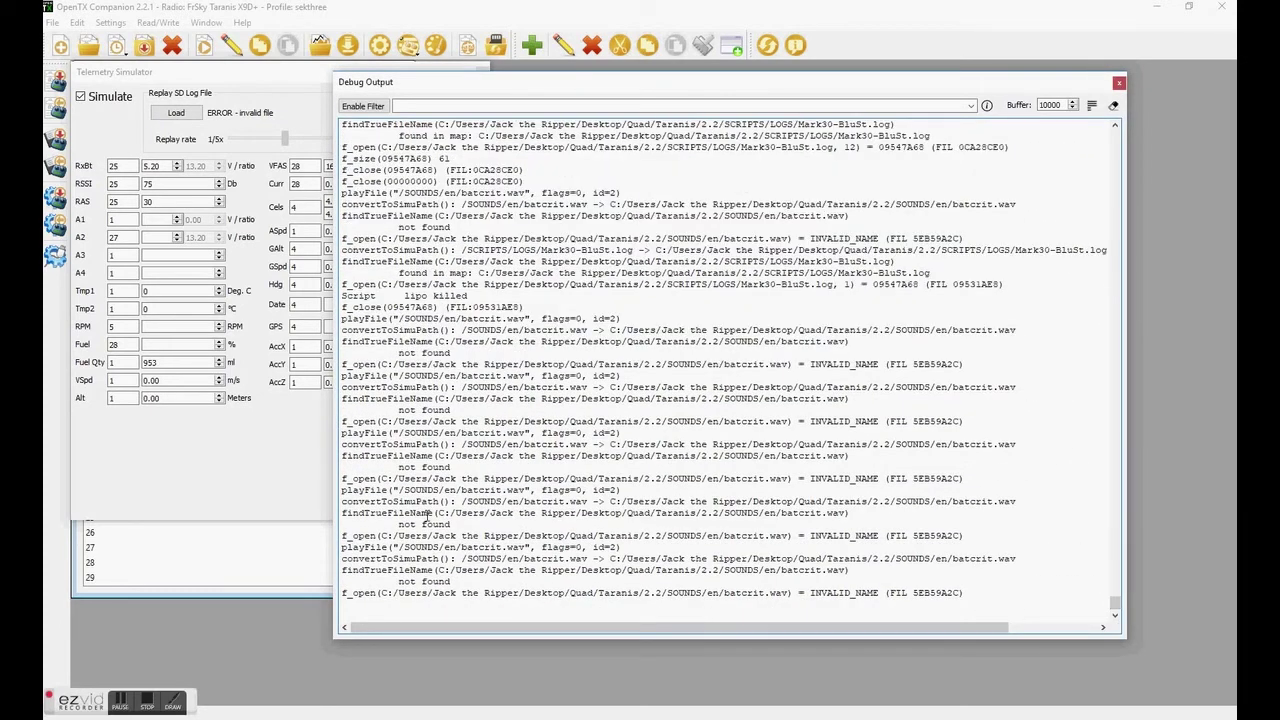
pyautogui.moveTo(328, 500); pyautogui.dragTo(170, 500)
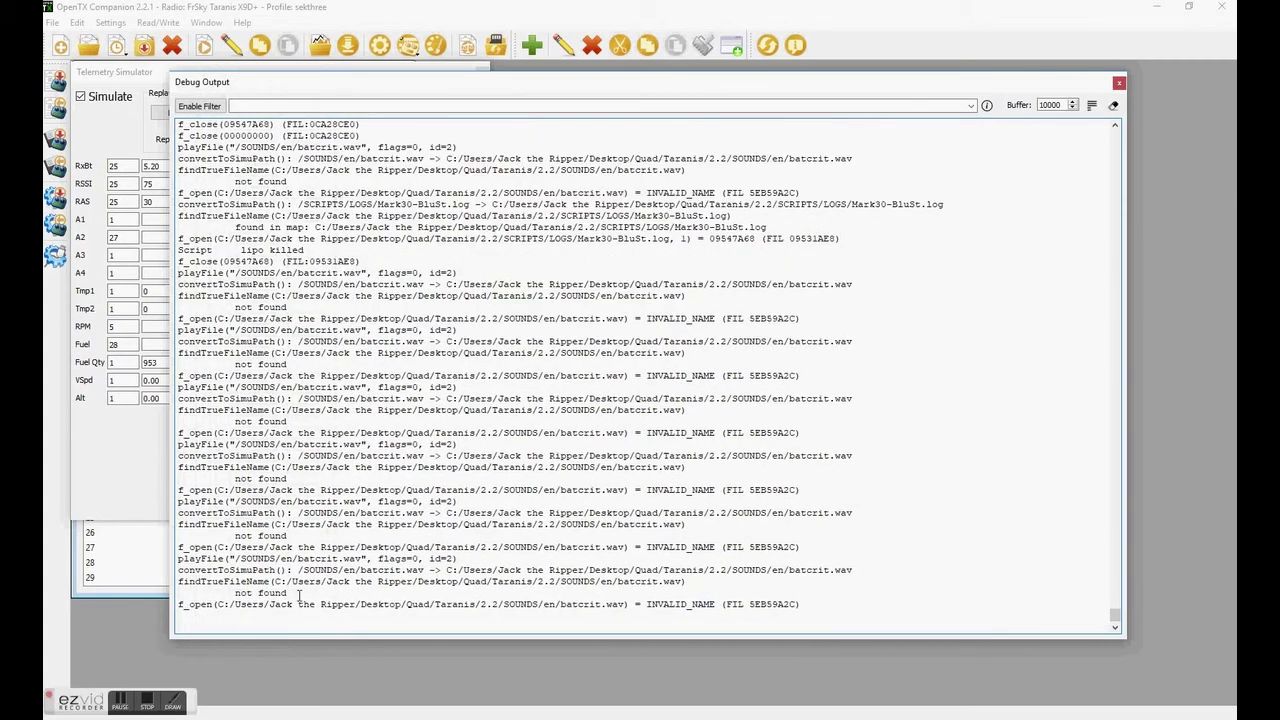
pyautogui.moveTo(480, 615); pyautogui.dragTo(622, 588)
pyautogui.click(636, 590)
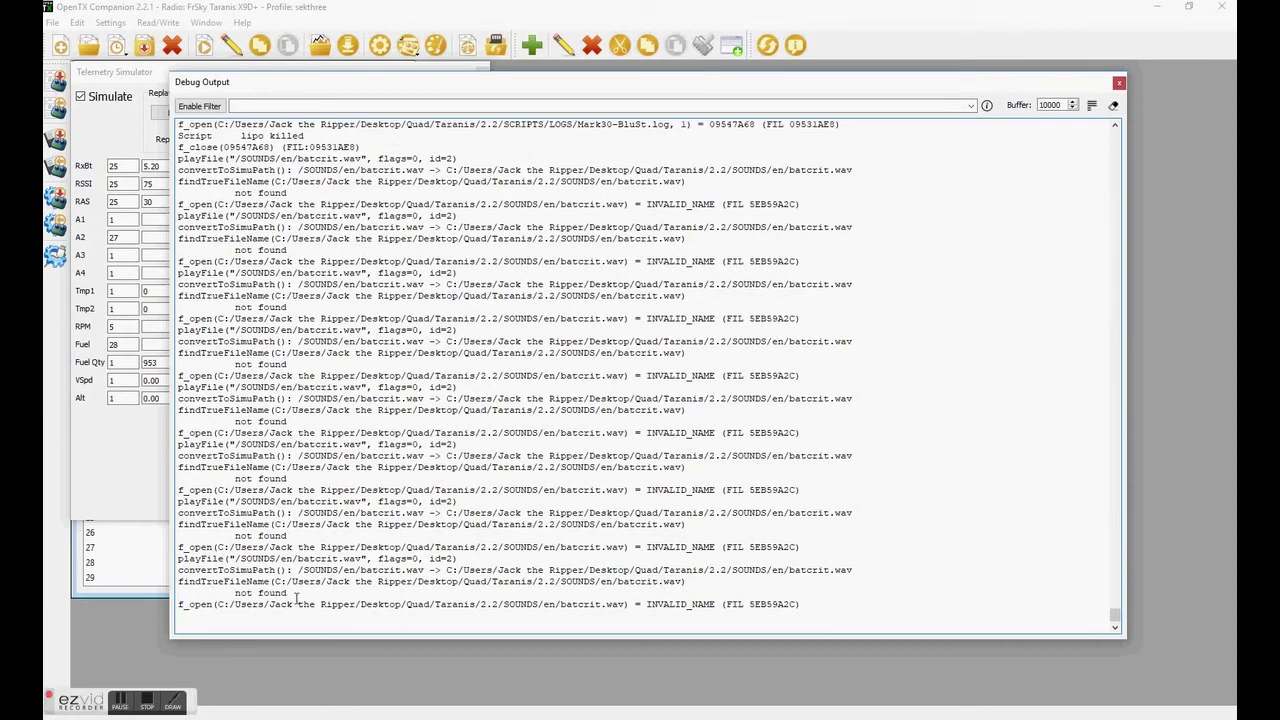
pyautogui.moveTo(297, 597); pyautogui.dragTo(234, 594)
pyautogui.moveTo(1057, 86)
pyautogui.mouseDown()
pyautogui.moveTo(1057, 396)
pyautogui.moveTo(1049, 68)
pyautogui.mouseUp()
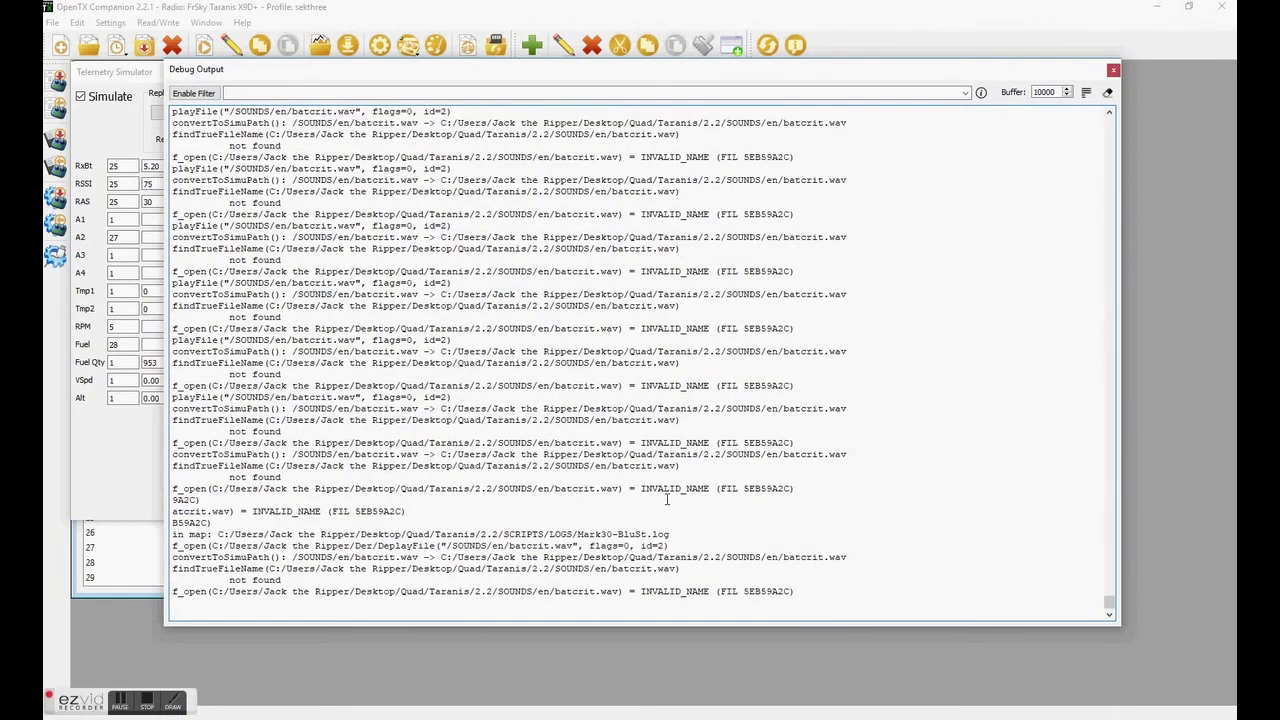
pyautogui.moveTo(281, 480); pyautogui.dragTo(212, 464)
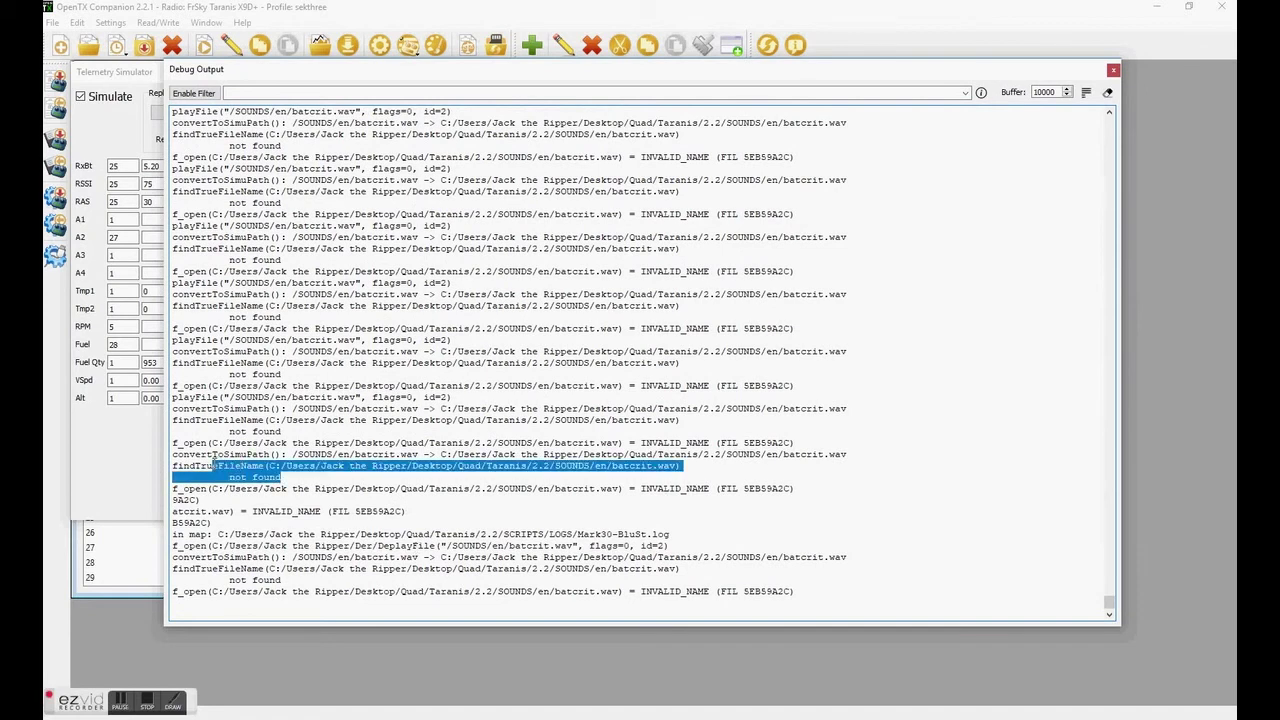
pyautogui.click(1111, 71)
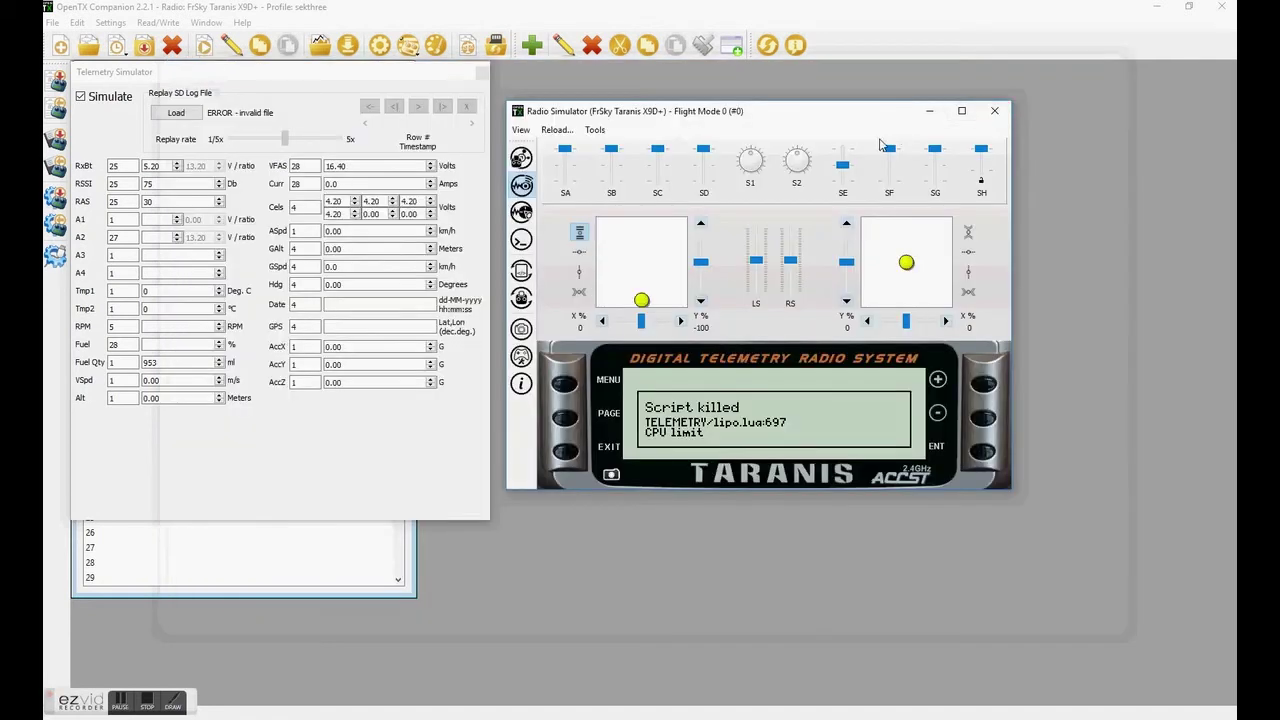
# Step: Flip simulated switch SF down and reopen the debug output
pyautogui.click(889, 184)
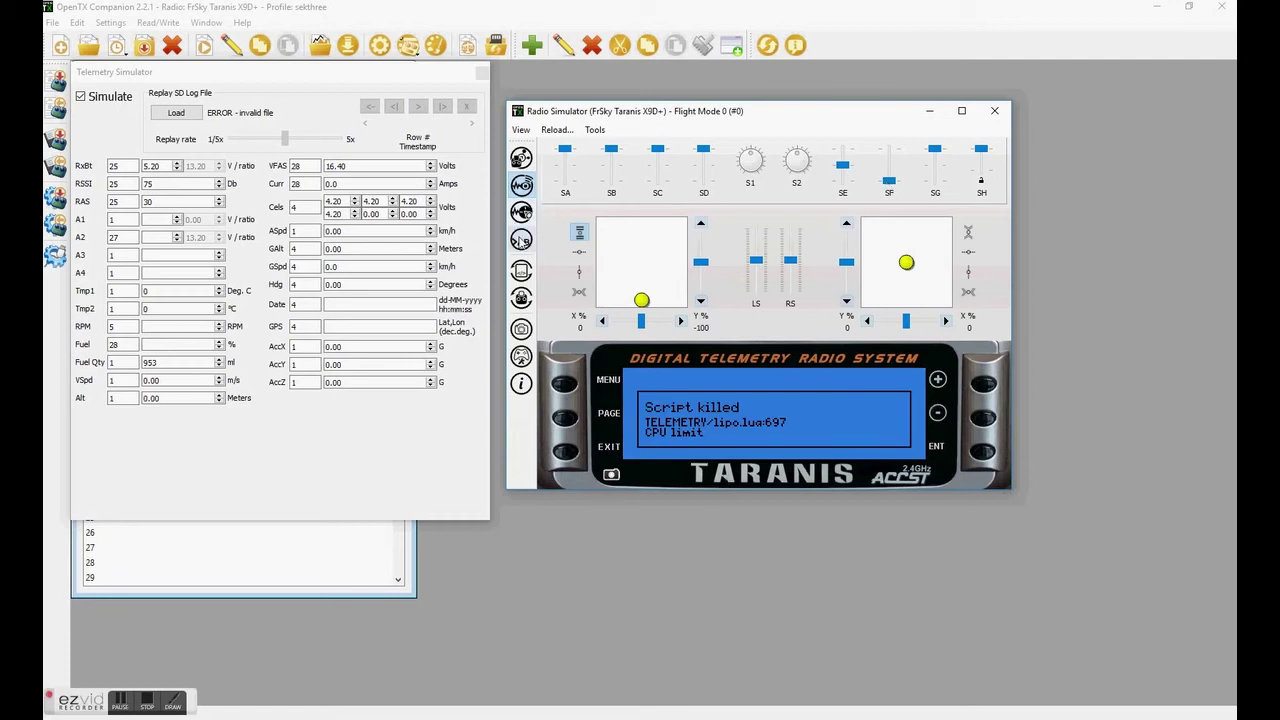
pyautogui.click(521, 239)
pyautogui.moveTo(692, 408); pyautogui.dragTo(624, 408)
# Step: Switch to File Explorer, check the SOUNDS/en folder of the 2.2 SD card contents for batcrit.wav, and close the window
pyautogui.hotkey('alt', 'Tab')
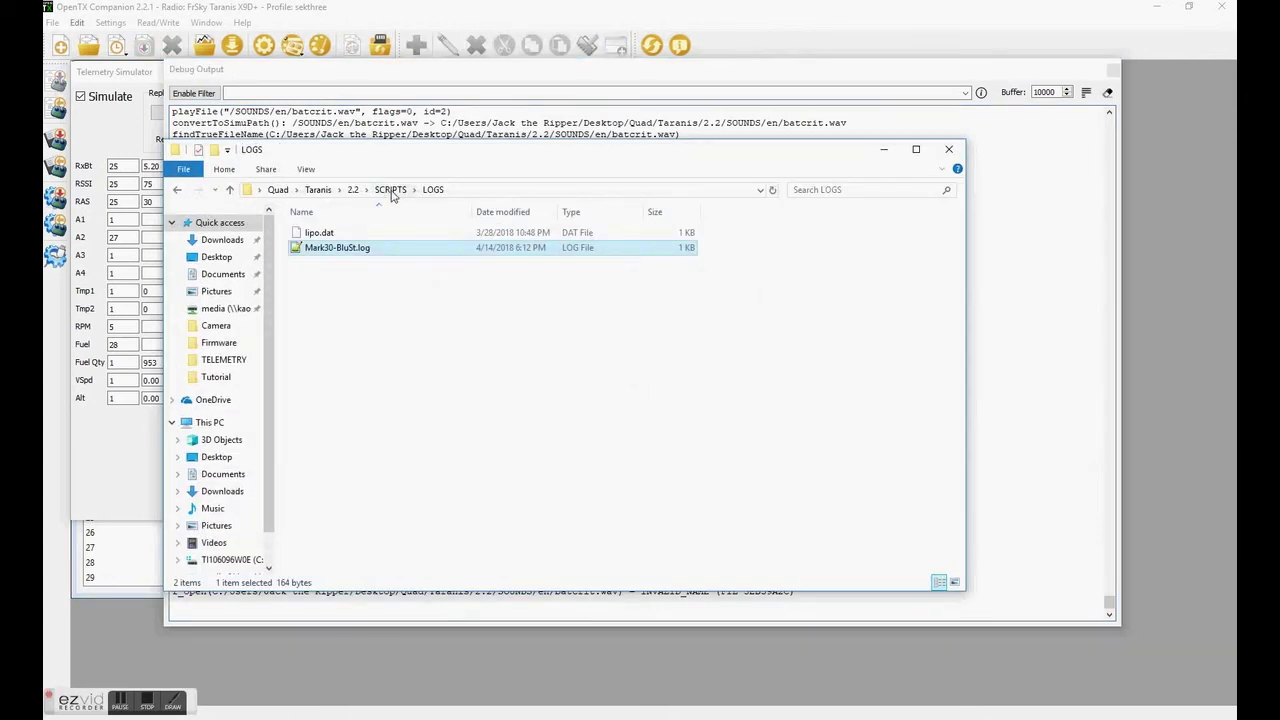
pyautogui.click(390, 189)
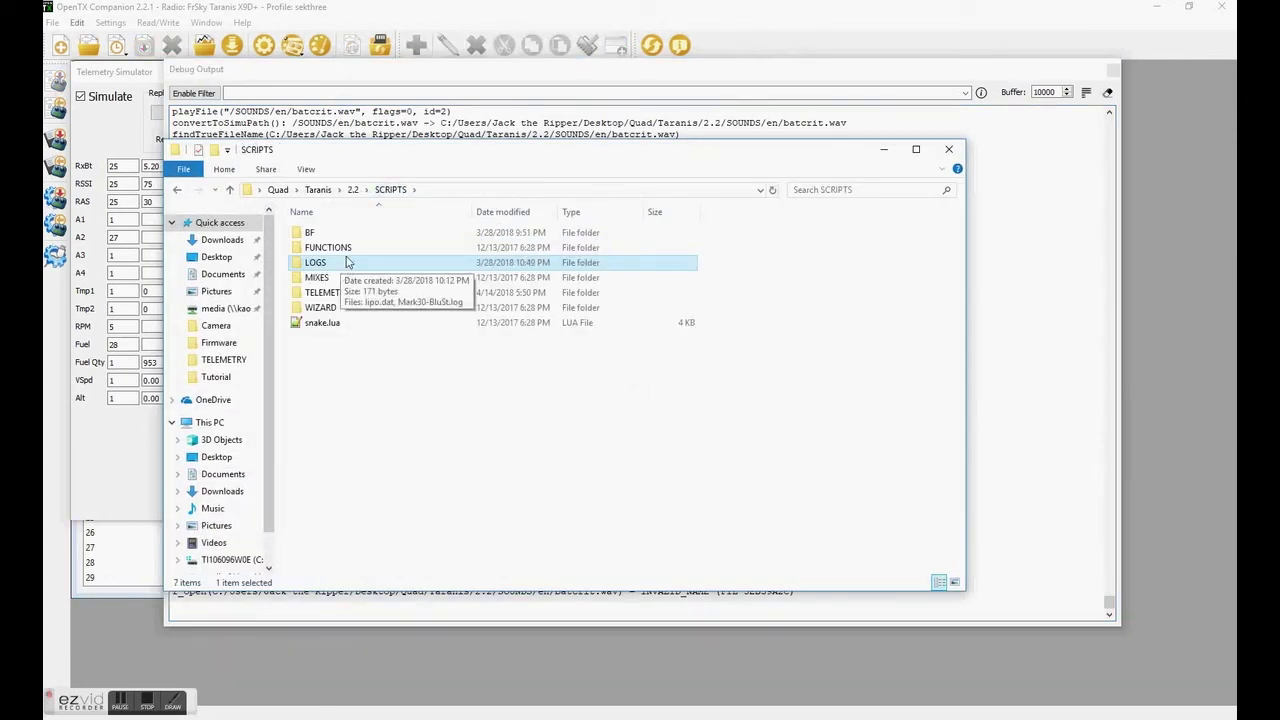
pyautogui.click(355, 189)
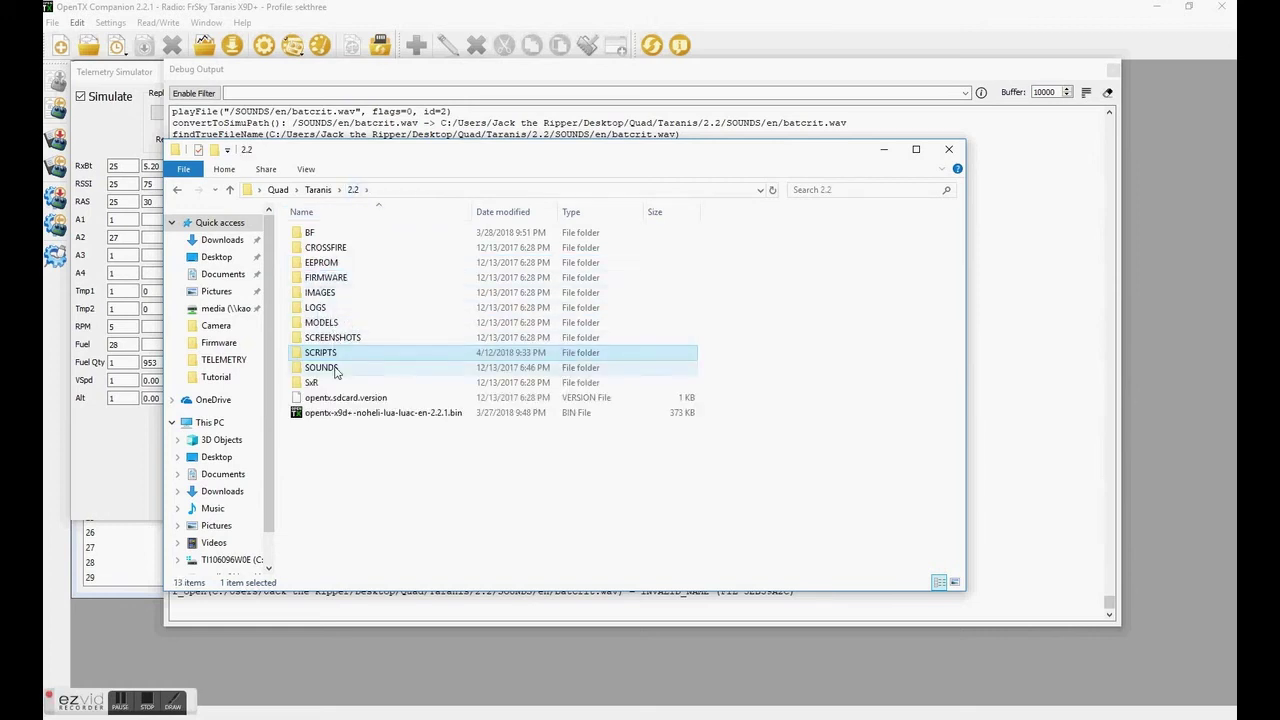
pyautogui.doubleClick(336, 367)
pyautogui.doubleClick(337, 263)
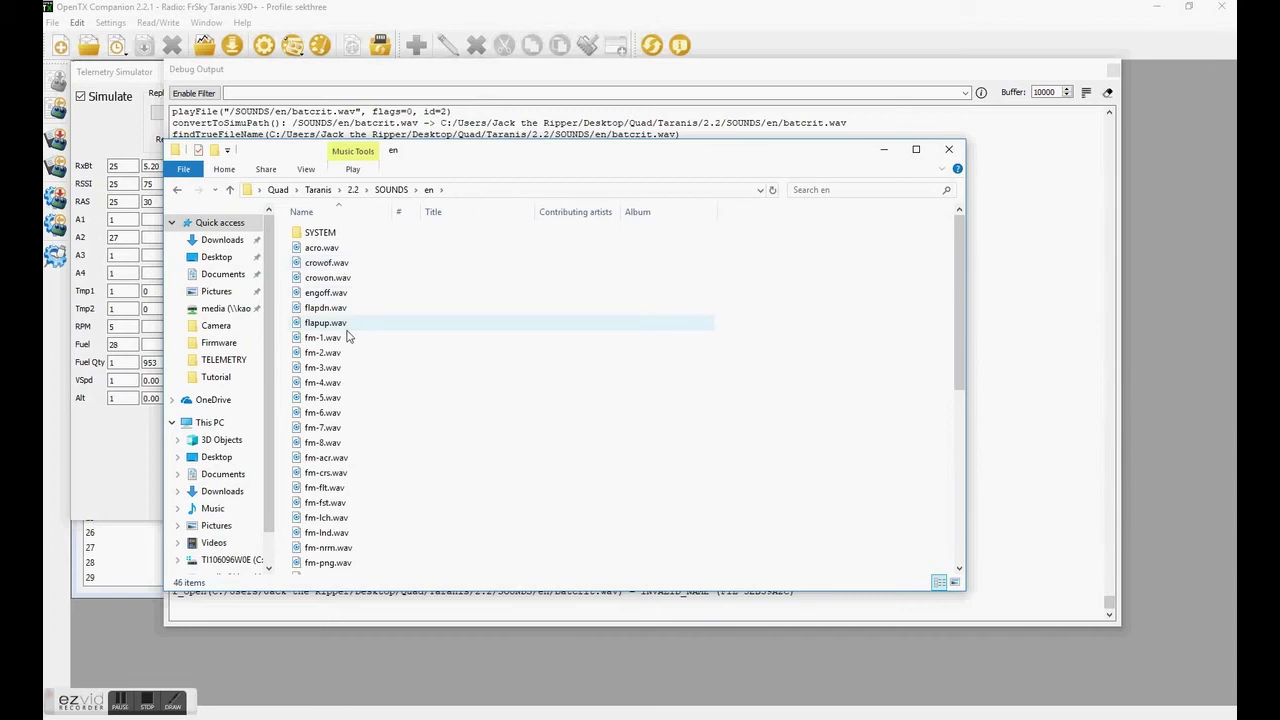
pyautogui.scroll(-7, 335, 335)
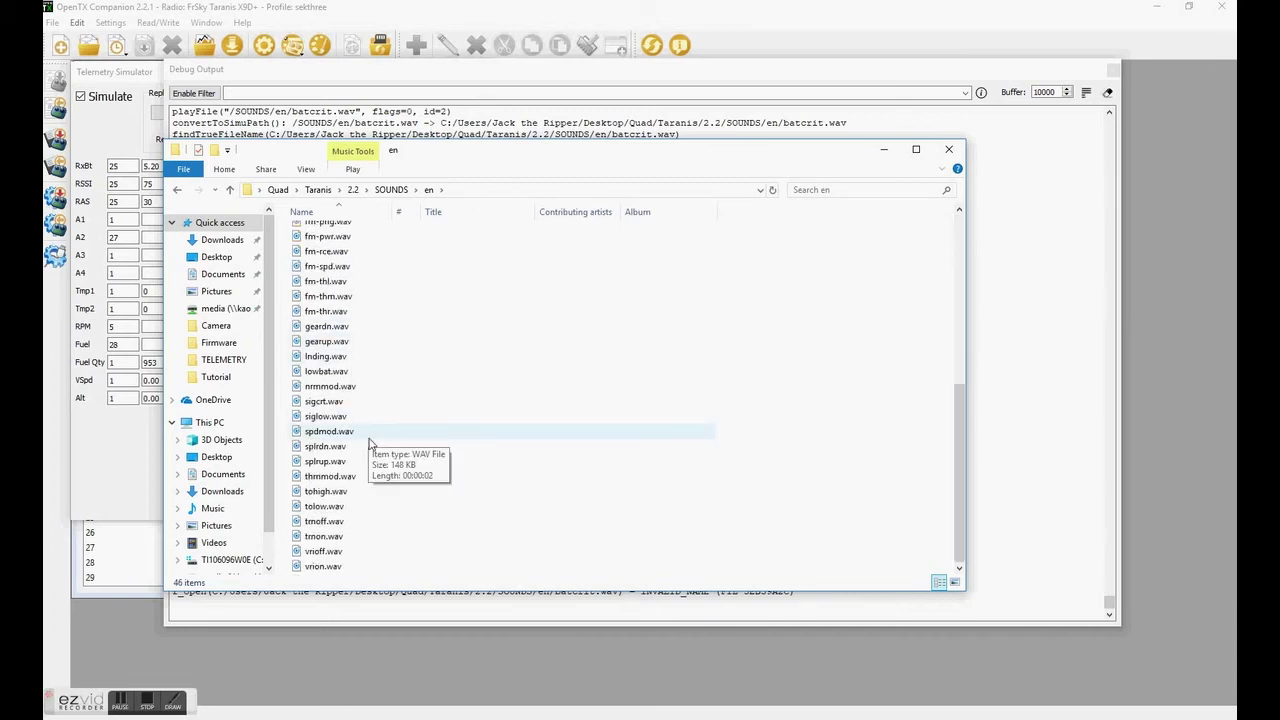
pyautogui.scroll(7, 369, 443)
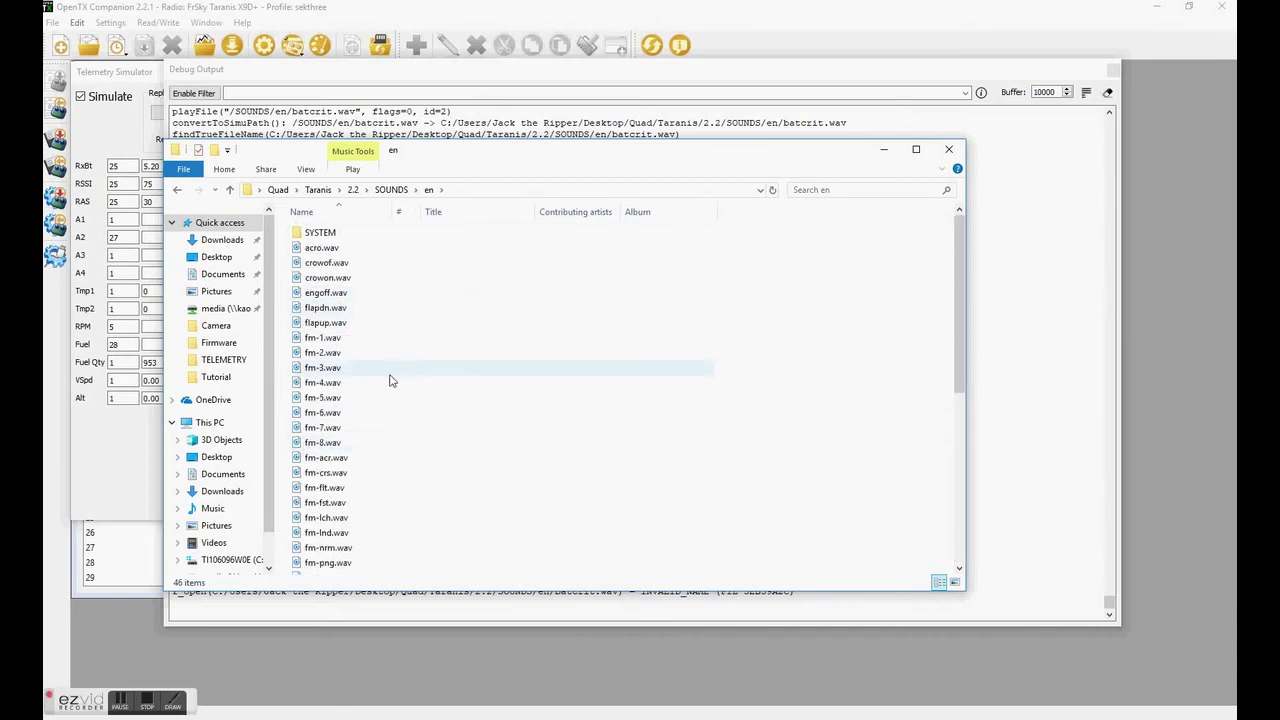
pyautogui.click(948, 149)
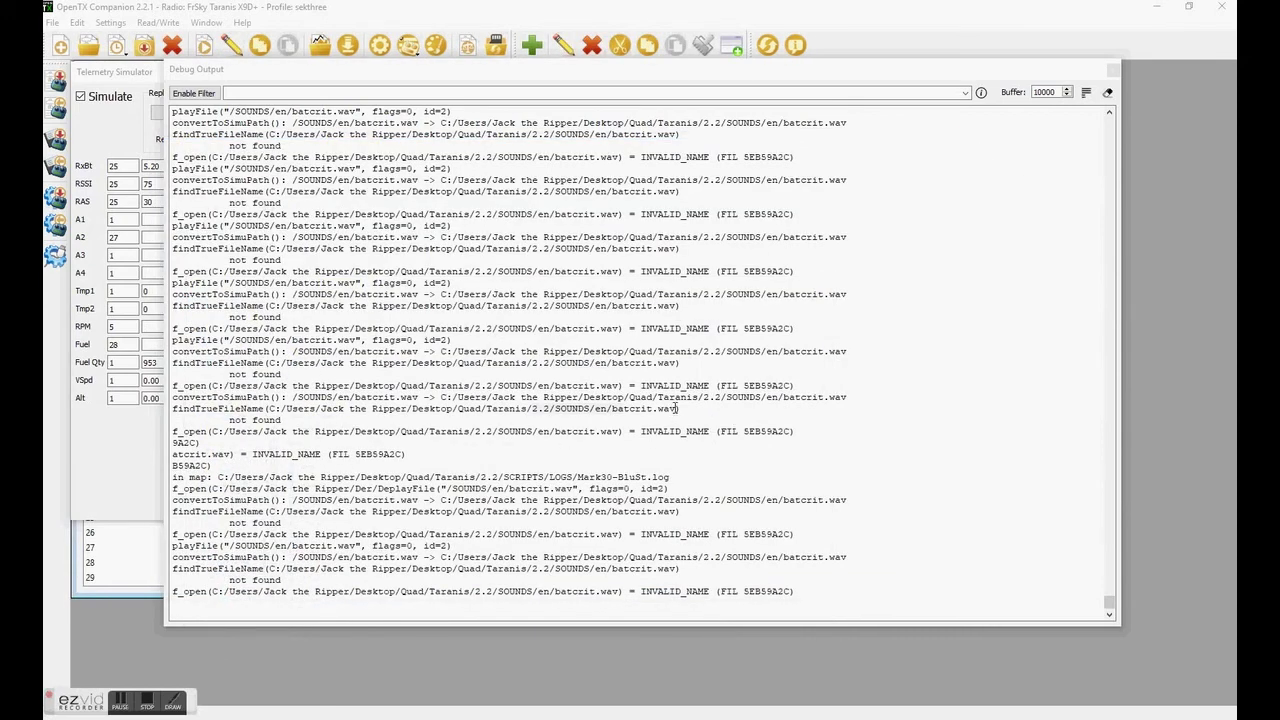
# Step: Examine the debug output's playFile call for batcrit.wav and the lines around the lipo script entry, and close the output
pyautogui.moveTo(675, 409); pyautogui.dragTo(600, 409)
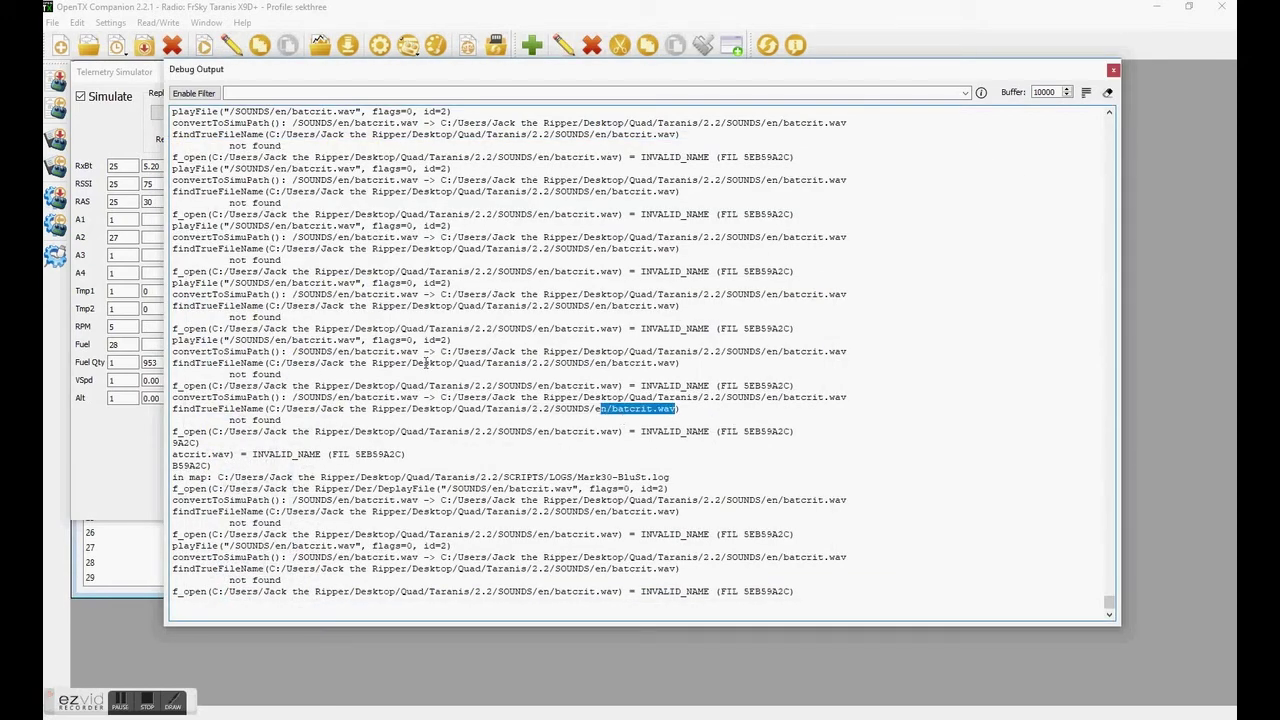
pyautogui.moveTo(418, 341); pyautogui.dragTo(335, 283)
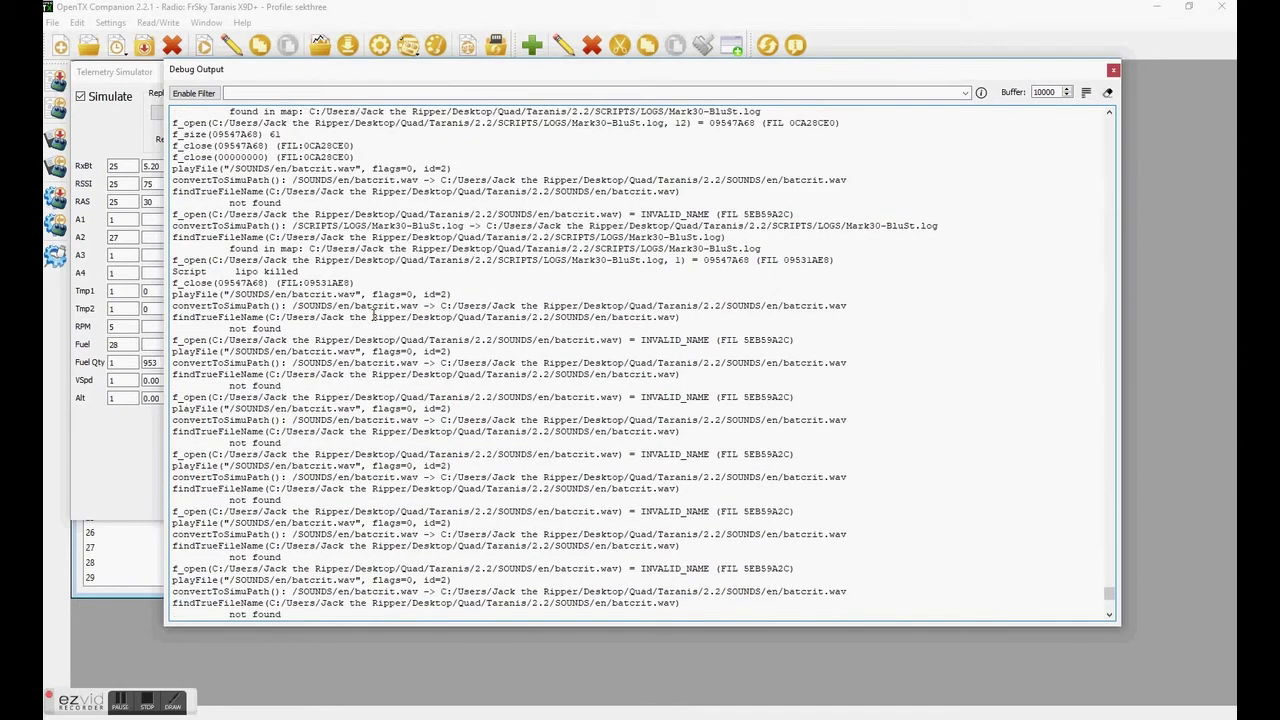
pyautogui.moveTo(680, 191); pyautogui.dragTo(624, 185)
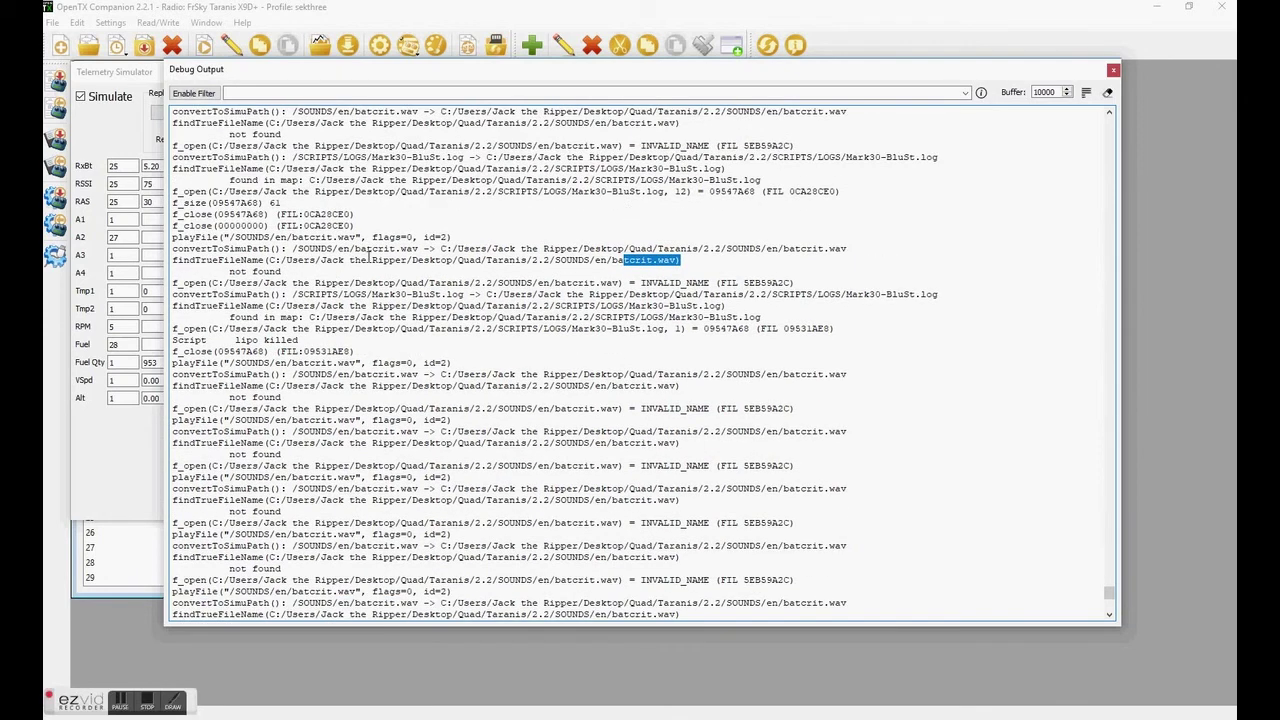
pyautogui.moveTo(366, 238); pyautogui.dragTo(155, 237)
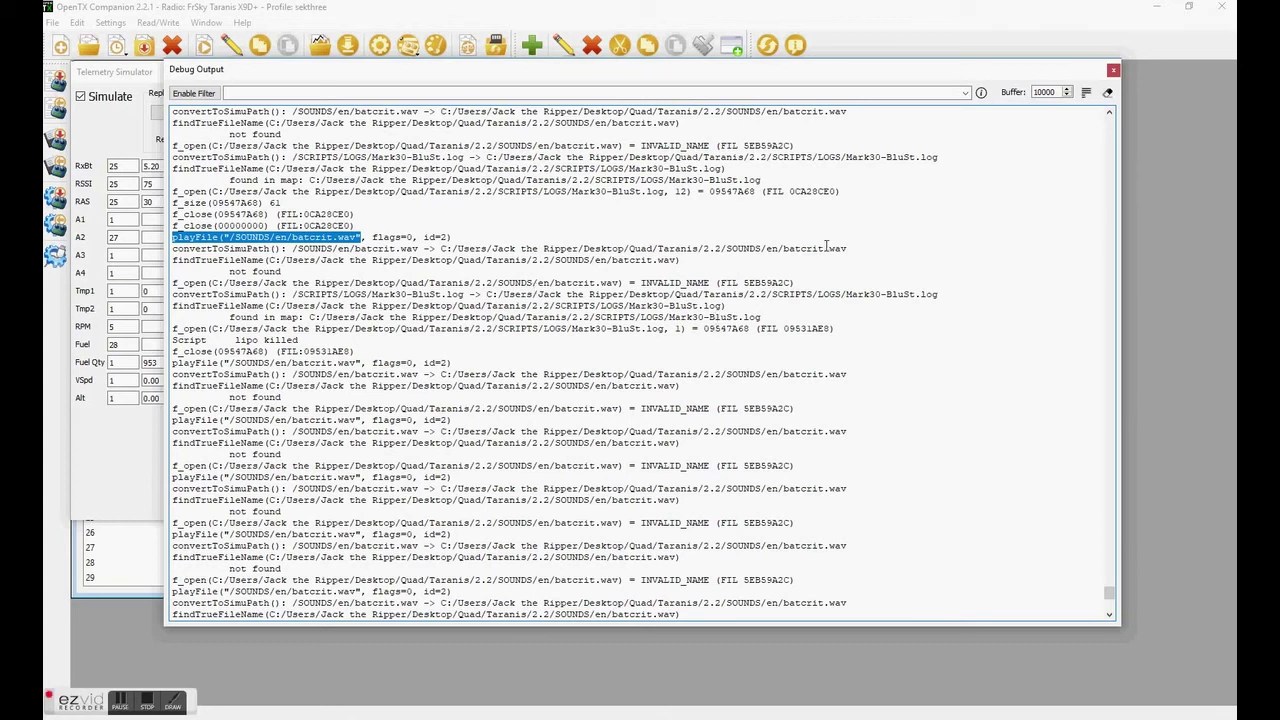
pyautogui.click(1112, 71)
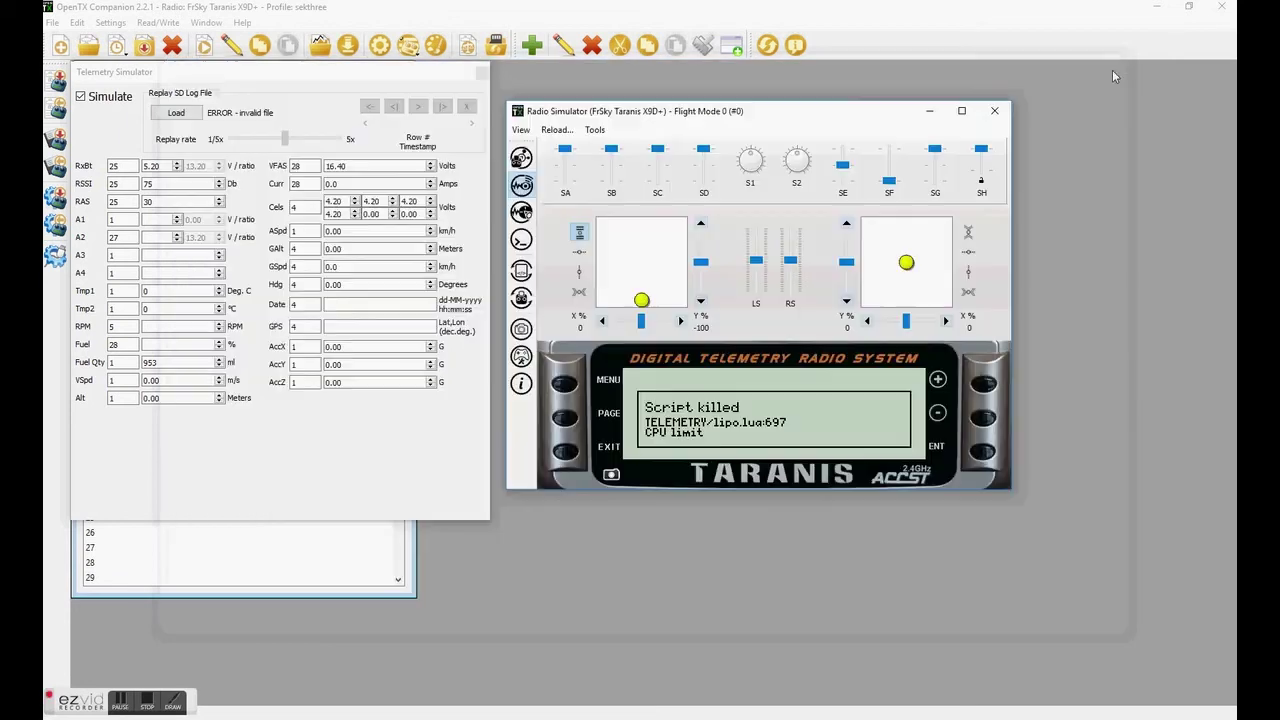
# Step: Exit to the radio's main view and try to bring up the lipo script's telemetry screen again
pyautogui.click(565, 455)
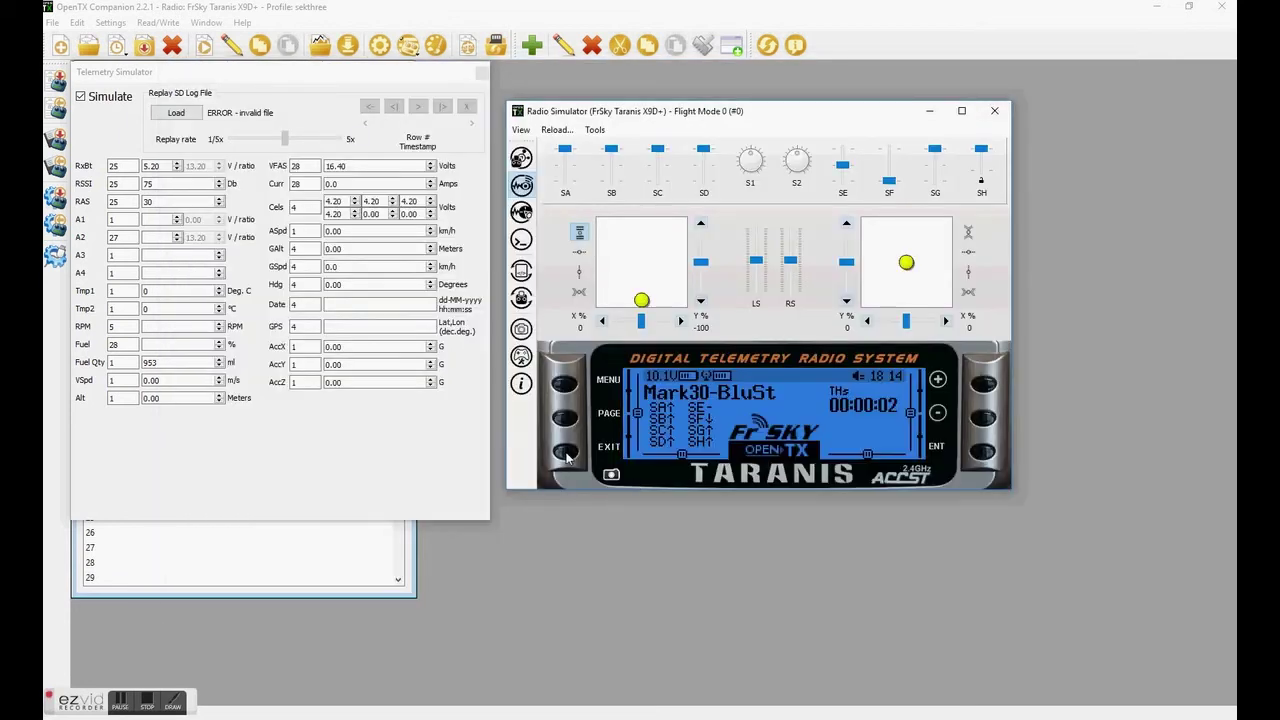
pyautogui.click(565, 425)
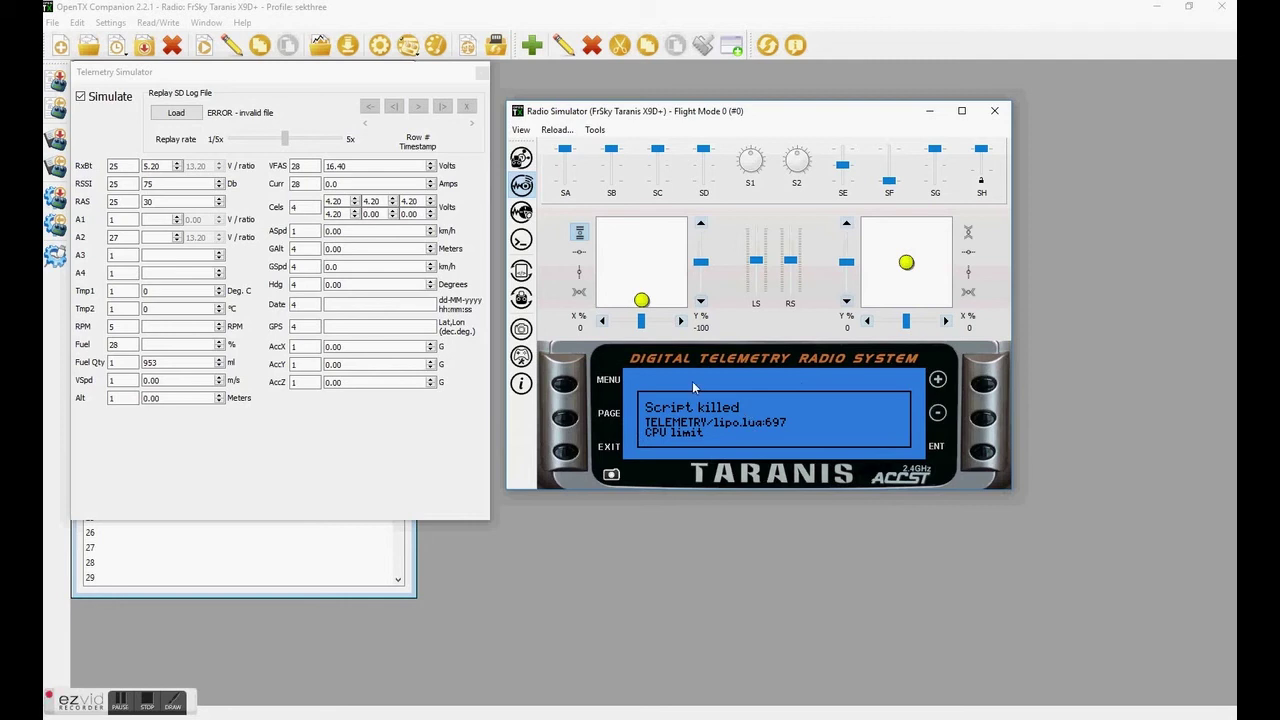
pyautogui.click(565, 423)
pyautogui.click(565, 423)
# Step: Reopen the debug output and examine the latest lines for the lipo script and the loading of hlowld.lua
pyautogui.click(522, 238)
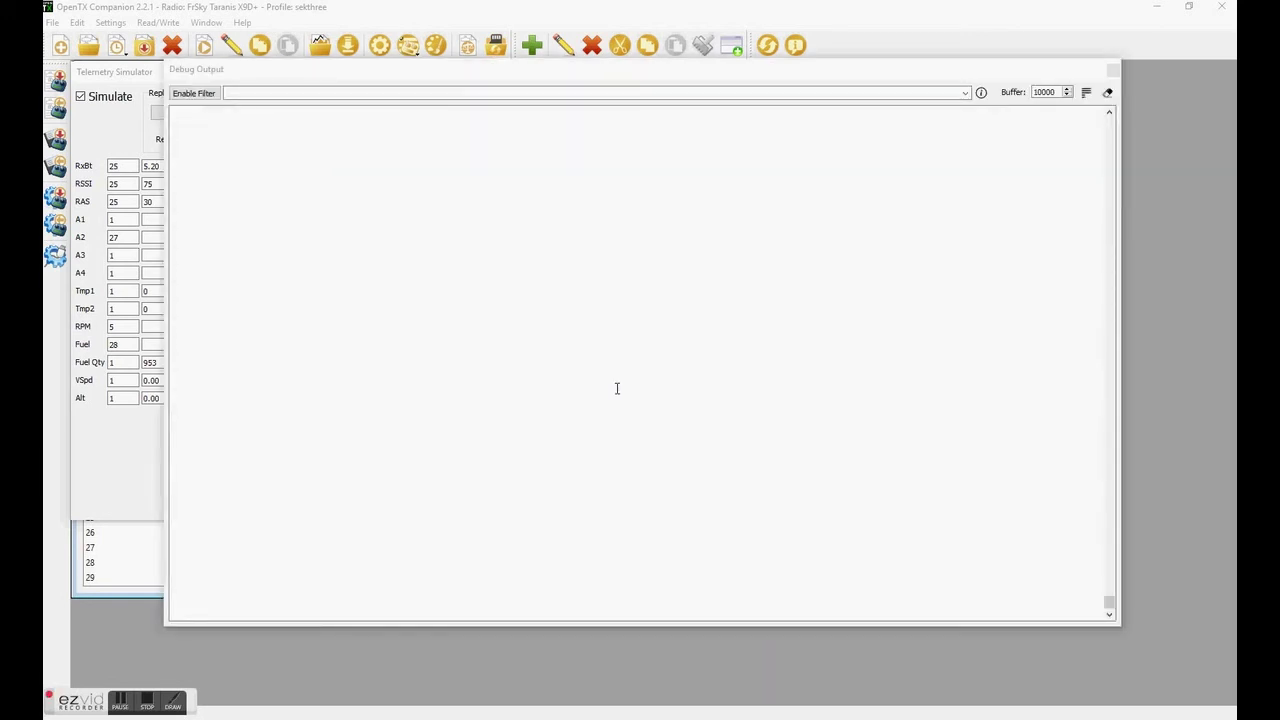
pyautogui.scroll(3, 617, 388)
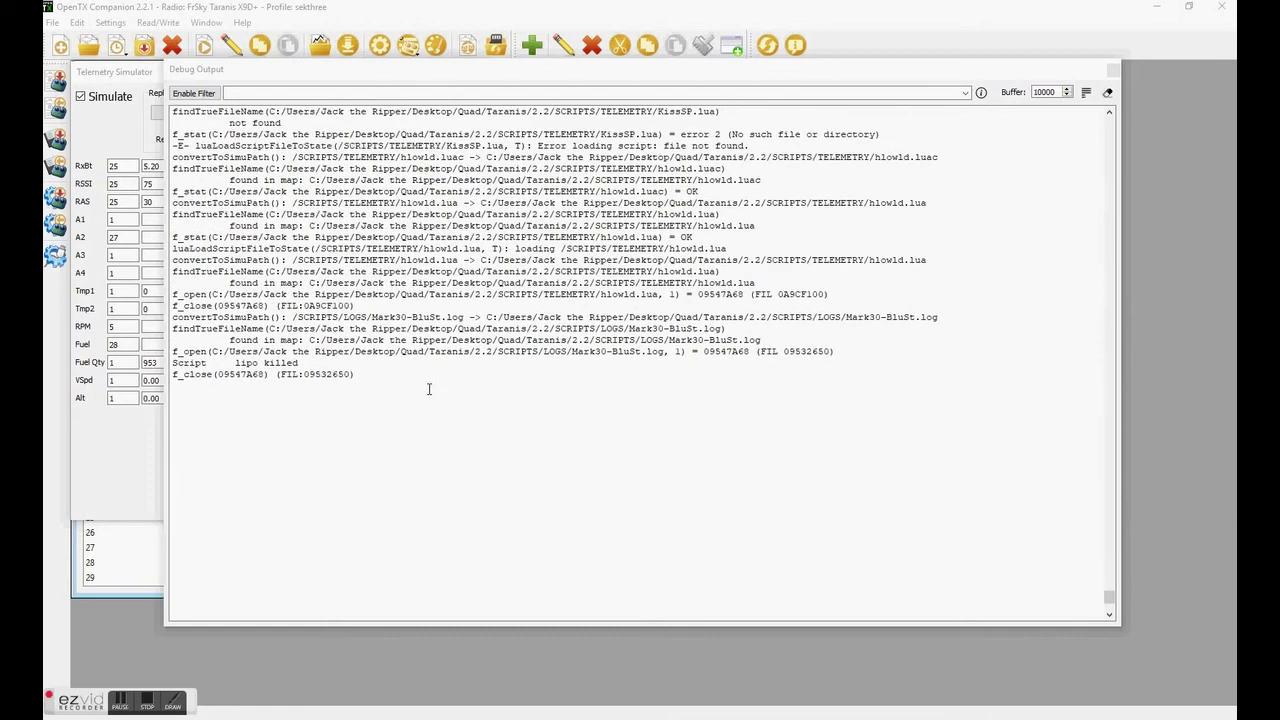
pyautogui.moveTo(299, 364); pyautogui.dragTo(203, 358)
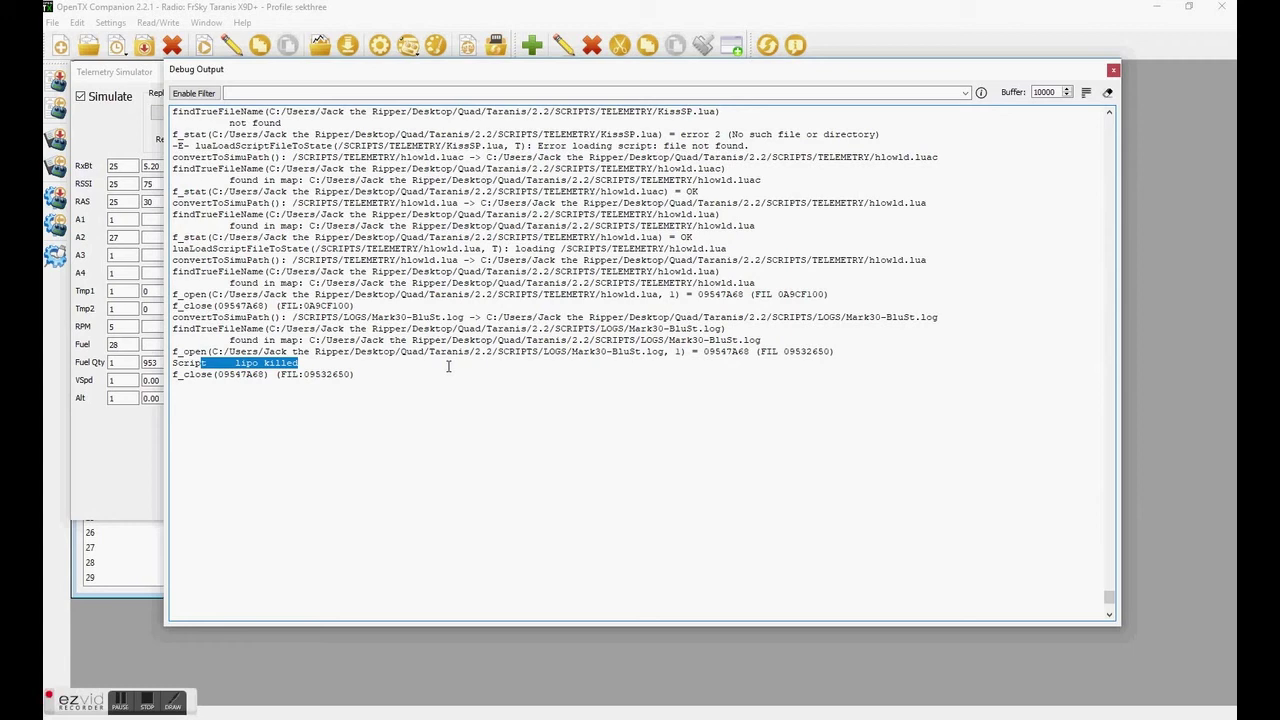
pyautogui.moveTo(646, 295); pyautogui.dragTo(587, 284)
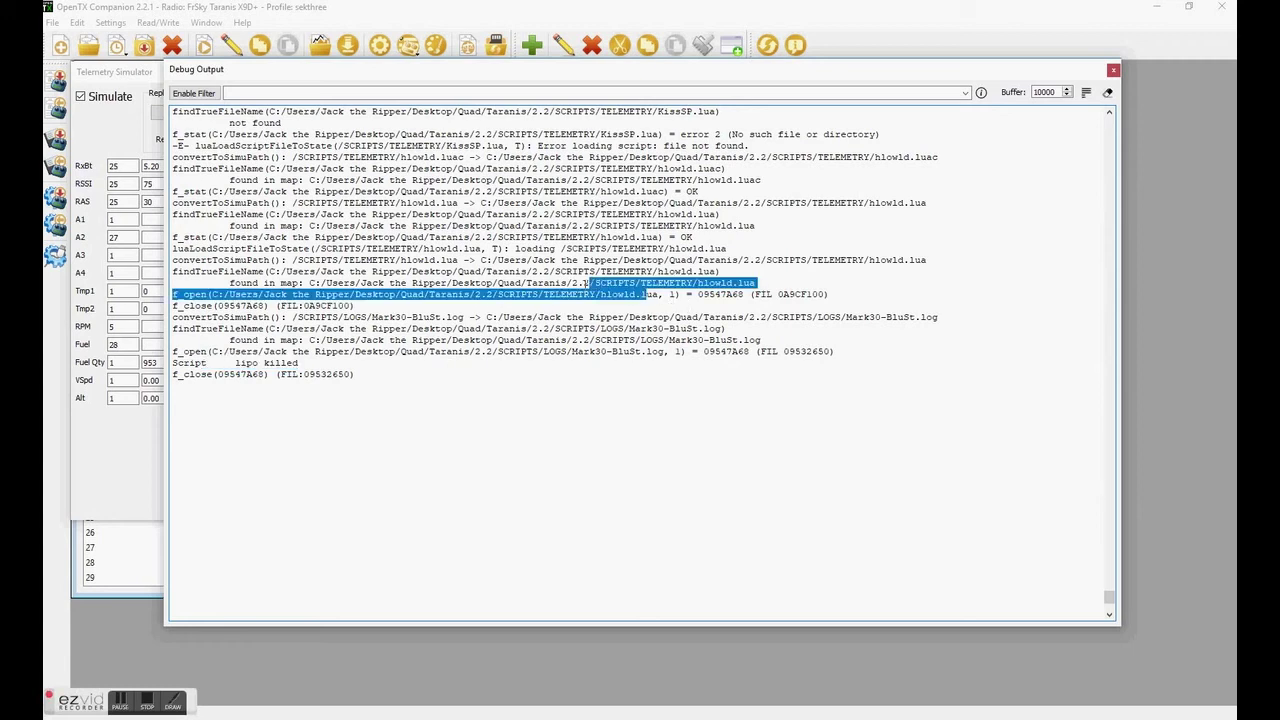
pyautogui.click(662, 299)
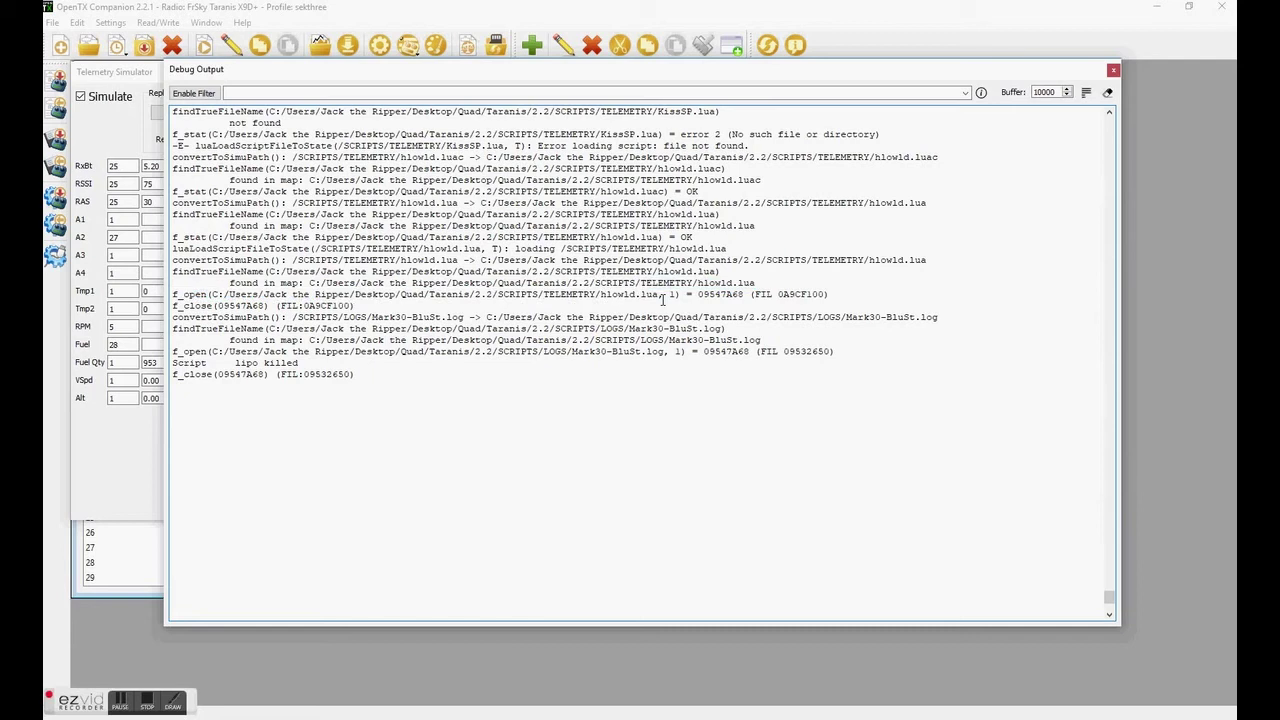
# Step: Close the debug output, switch to Mark30-BluSt.log in Notepad++, and examine the long decimal Cels total in the second log entry
pyautogui.click(1113, 70)
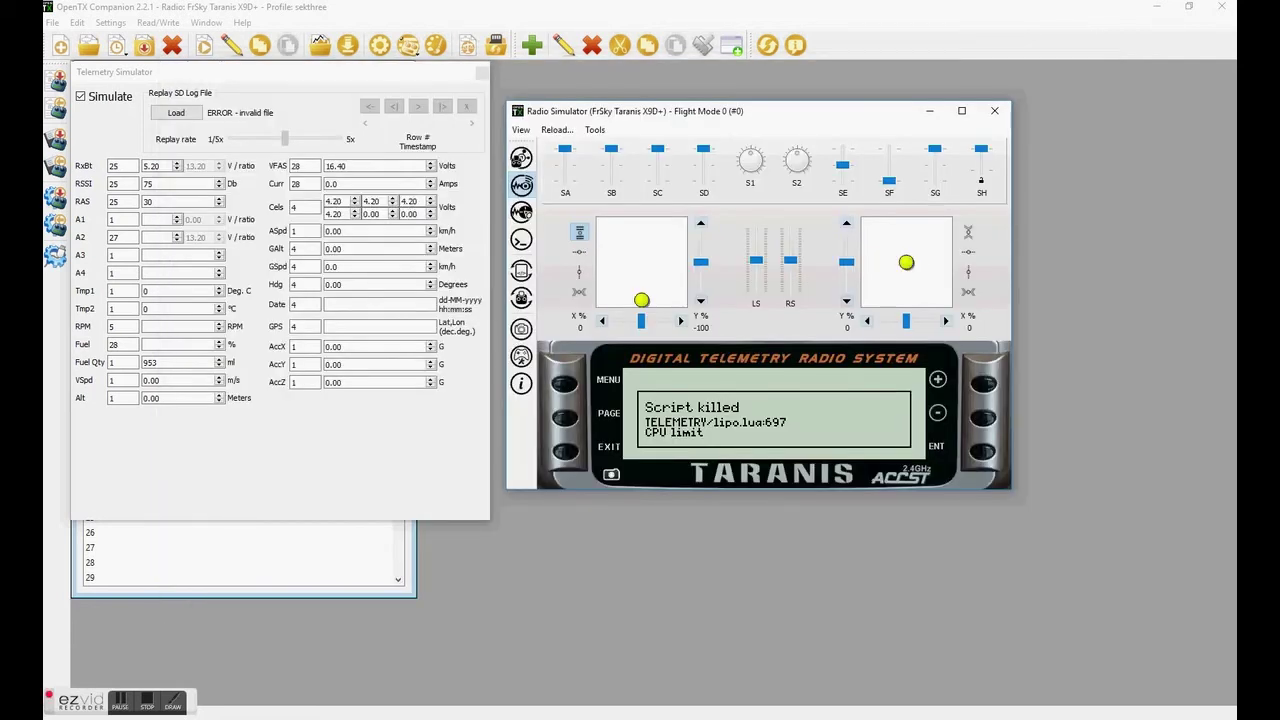
pyautogui.hotkey('alt', 'Tab')
pyautogui.click(689, 429)
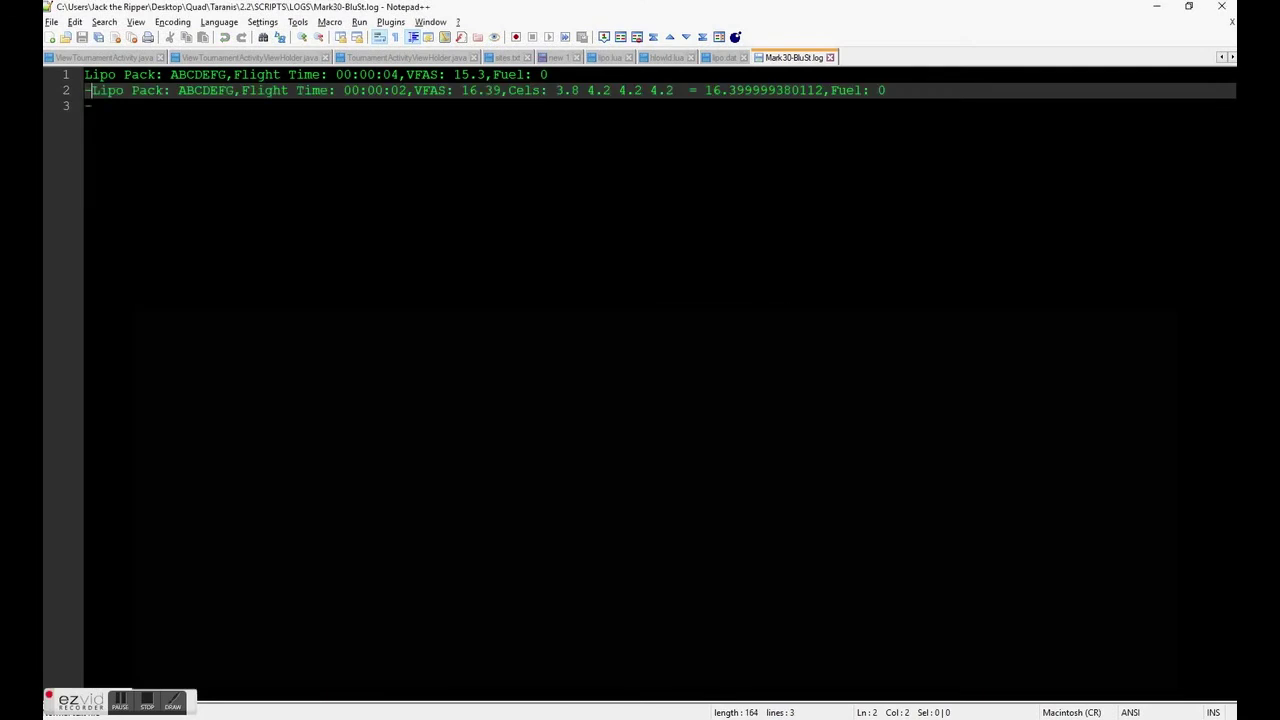
pyautogui.moveTo(890, 92); pyautogui.dragTo(228, 115)
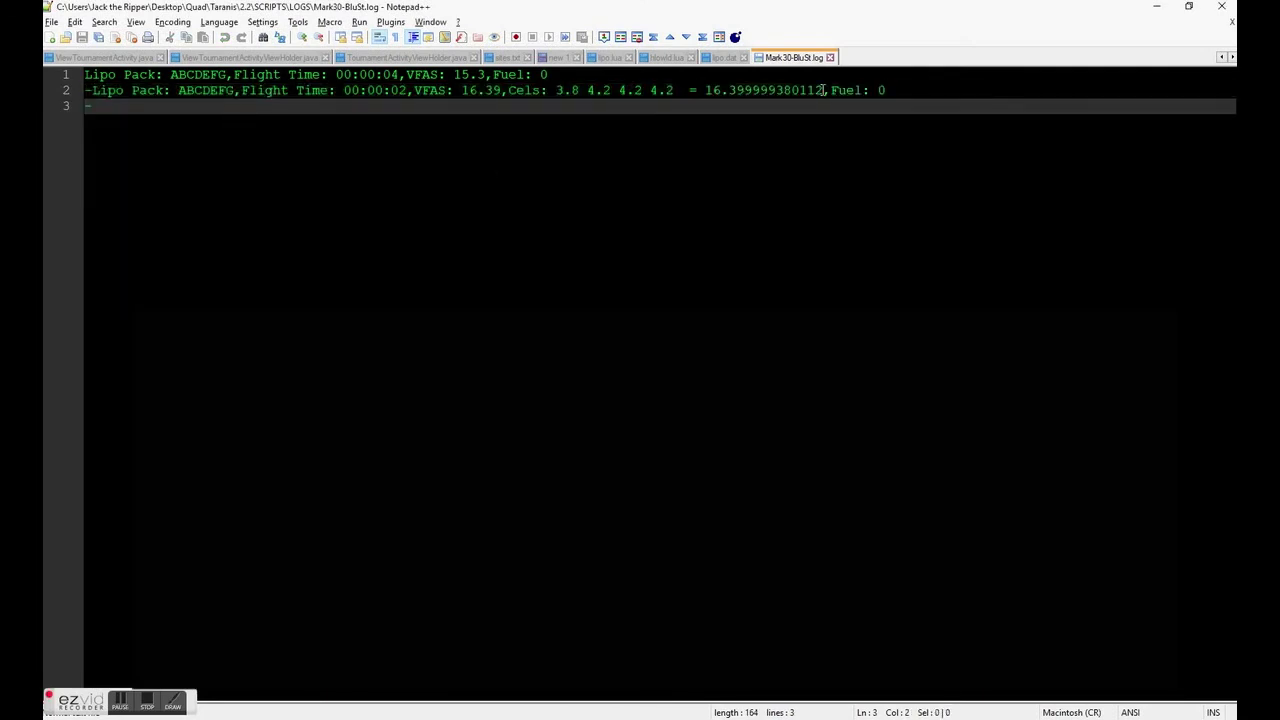
pyautogui.moveTo(826, 92); pyautogui.dragTo(730, 91)
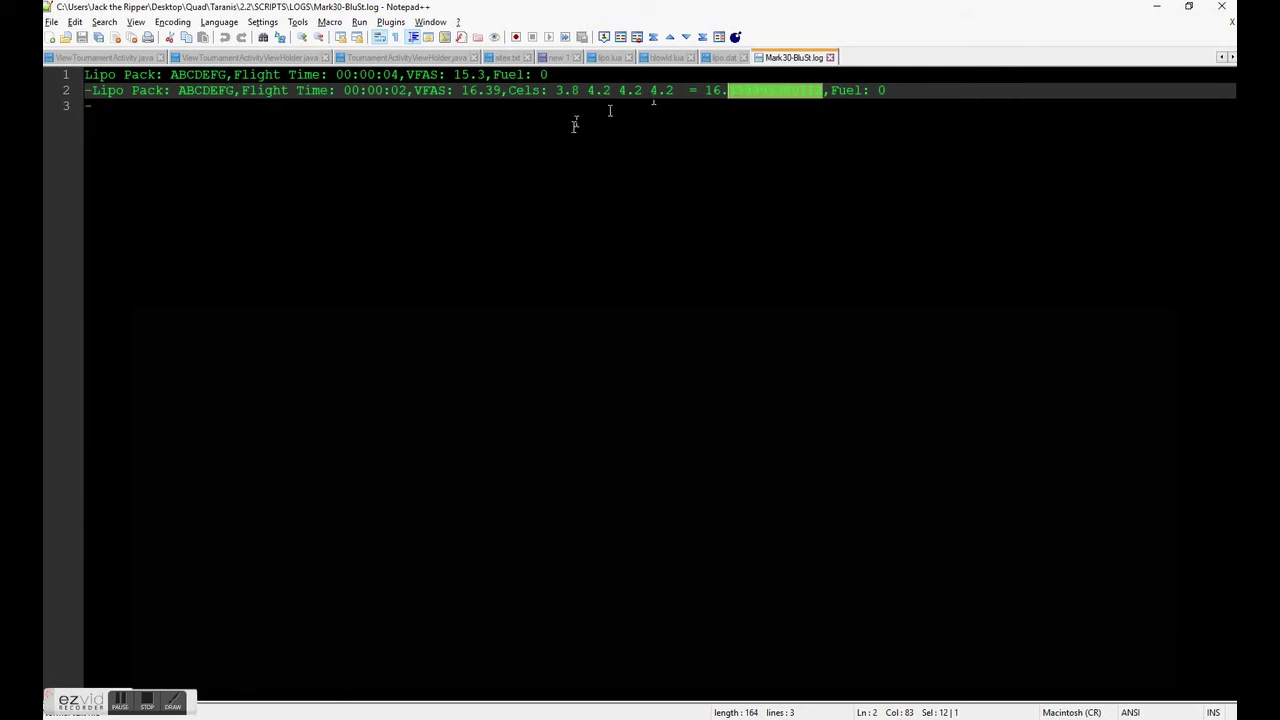
pyautogui.click(540, 133)
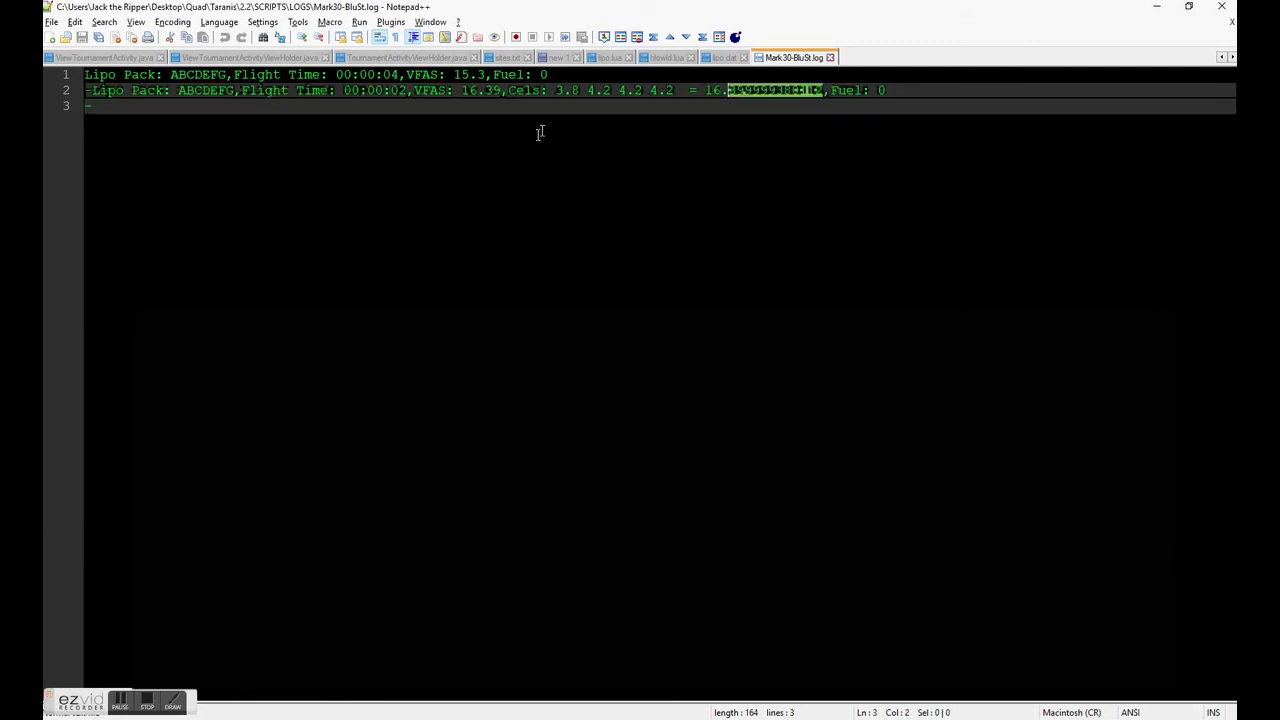
# Step: Shorten the Cels total in the second entry of Mark30-BluSt.log to 16.39 and save the file
pyautogui.click(823, 91)
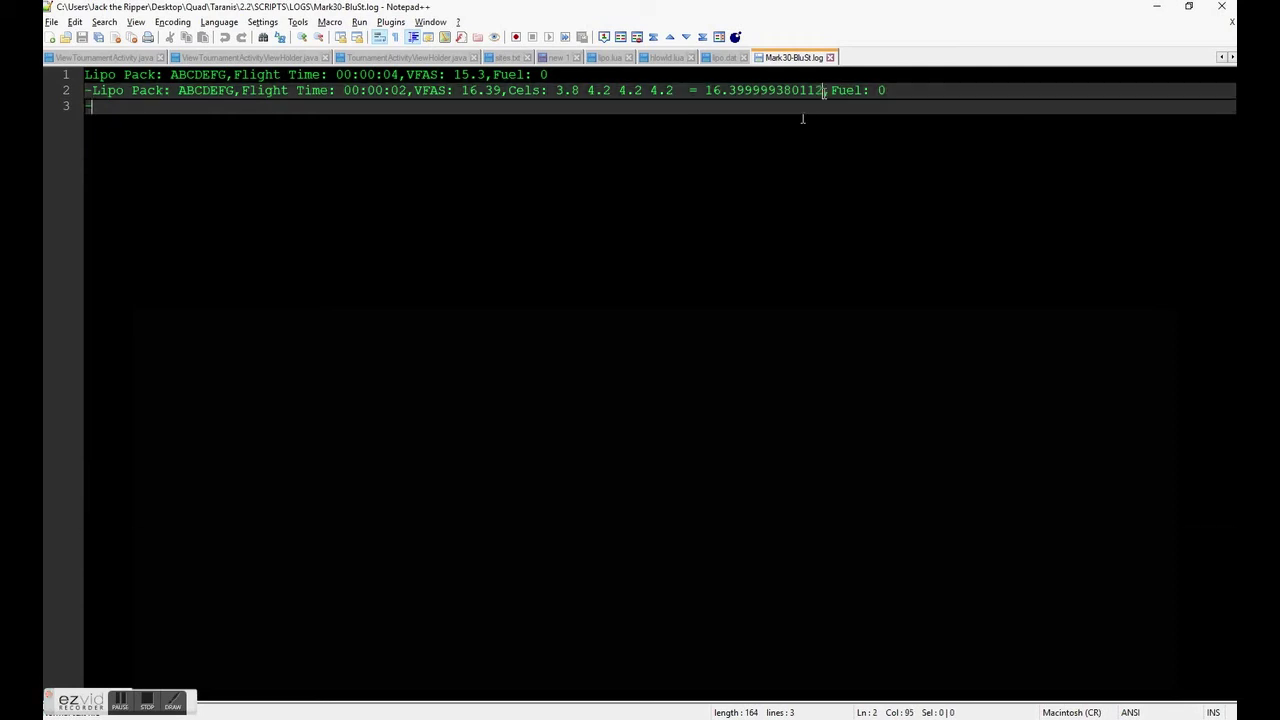
pyautogui.press('BackSpace')
pyautogui.press('BackSpace')
pyautogui.press('BackSpace')
pyautogui.press('BackSpace')
pyautogui.press('BackSpace')
pyautogui.press('BackSpace')
pyautogui.press('BackSpace')
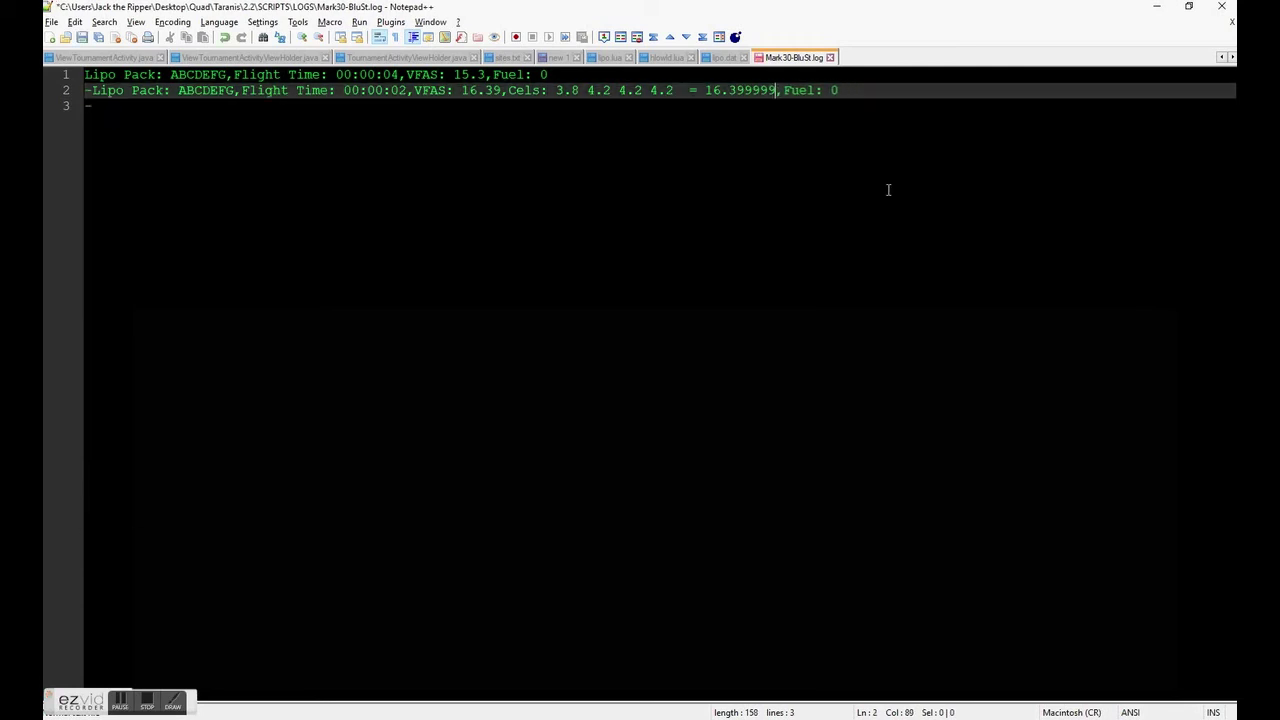
pyautogui.press('BackSpace')
pyautogui.press('BackSpace')
pyautogui.press('BackSpace')
pyautogui.hotkey('ctrl', 's')
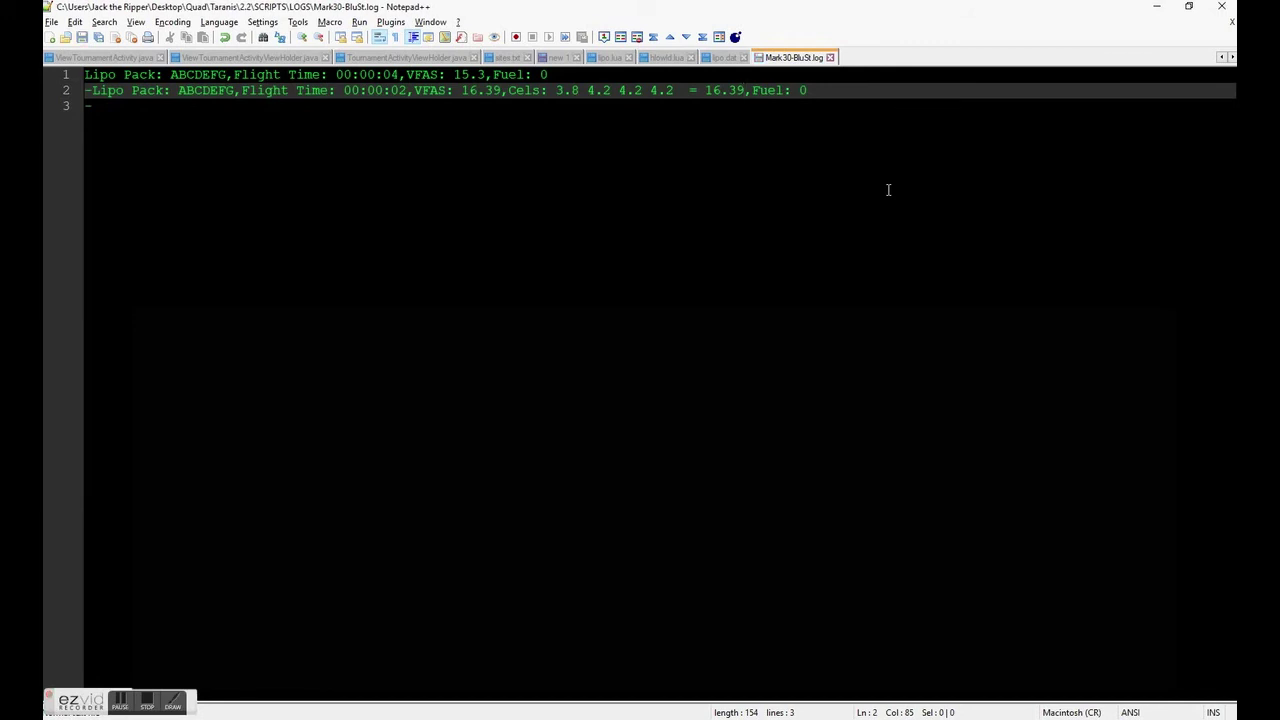
# Step: Return to the radio simulator, reload the Lua scripts, and open the second entry of the lipo script's flight log
pyautogui.click(1221, 6)
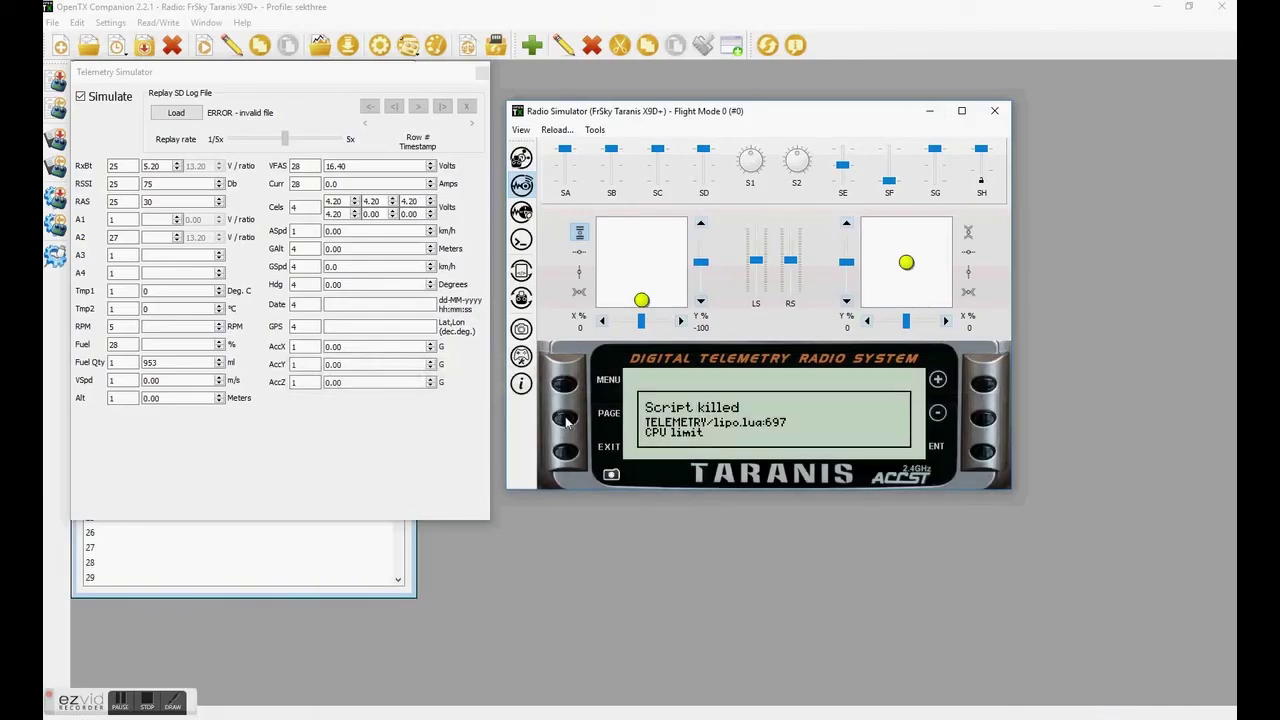
pyautogui.click(566, 422)
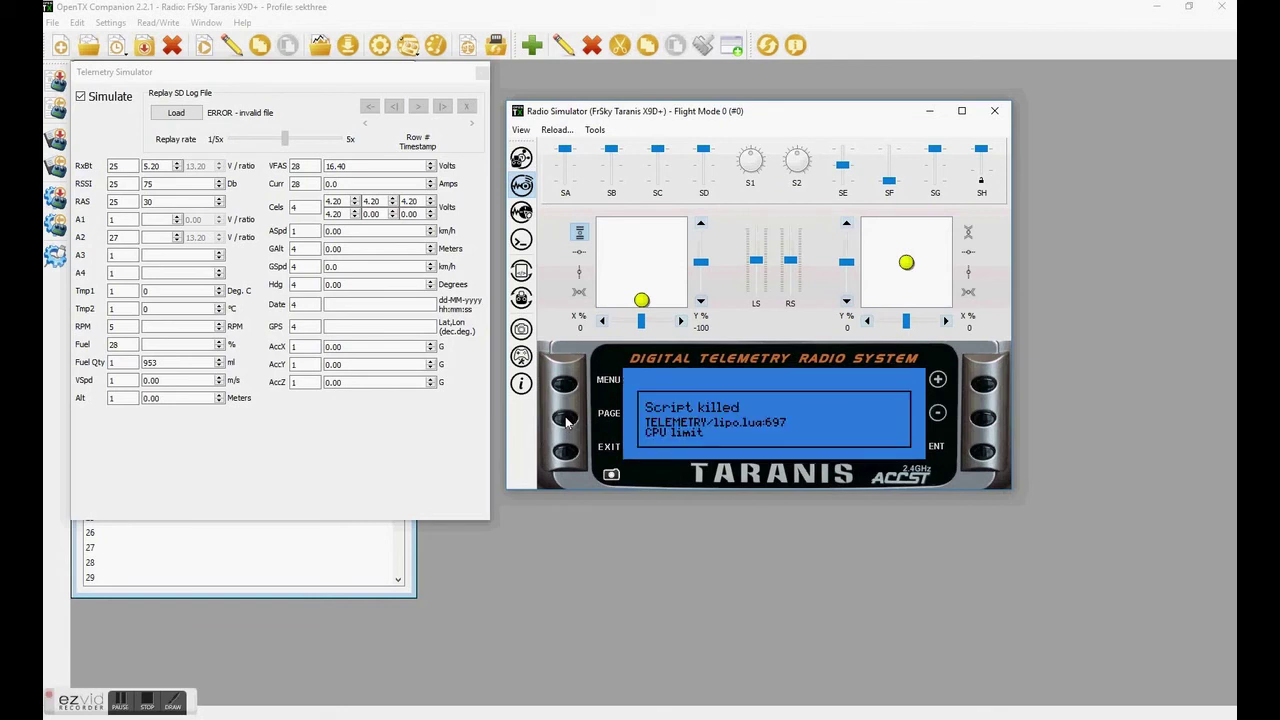
pyautogui.click(521, 270)
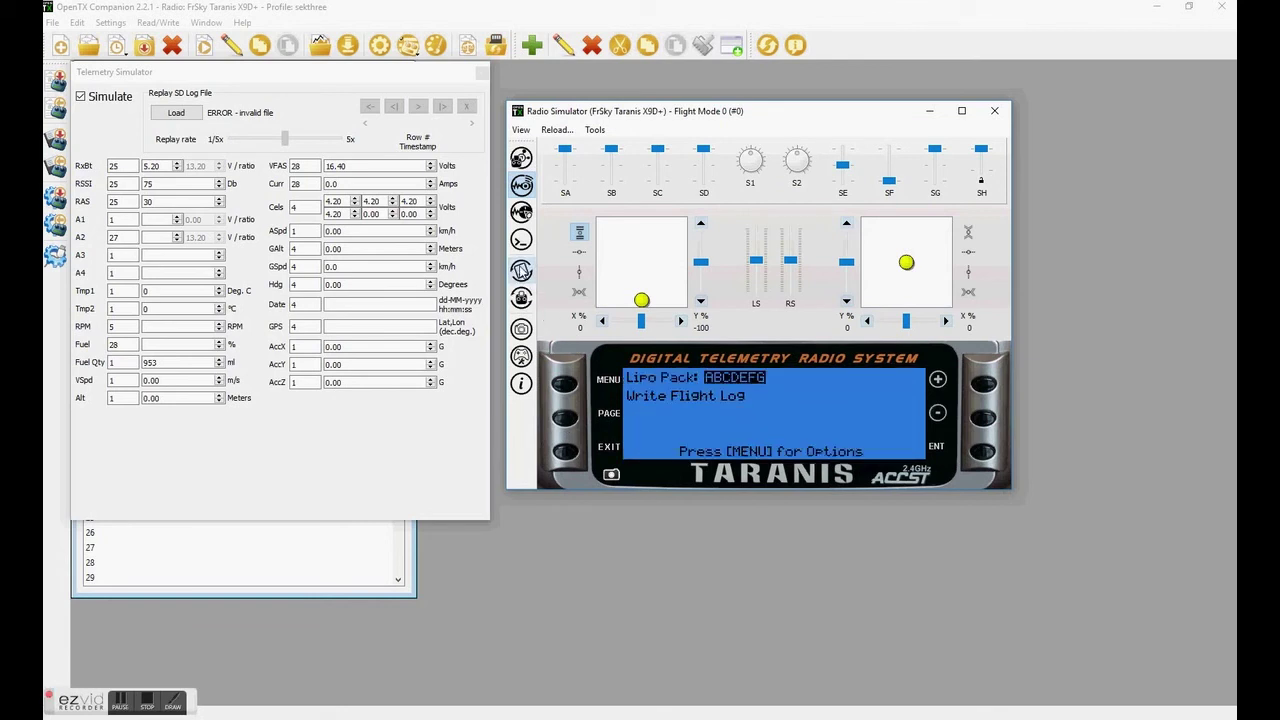
pyautogui.click(566, 388)
pyautogui.click(985, 453)
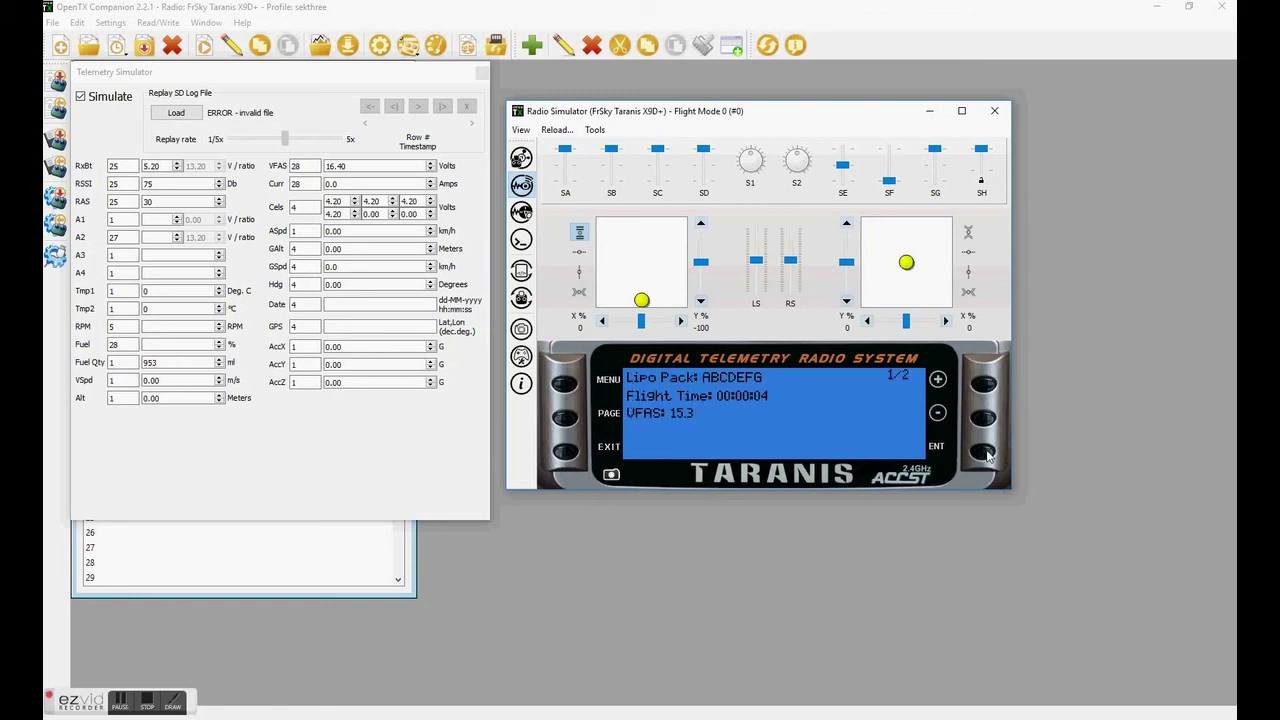
pyautogui.click(984, 422)
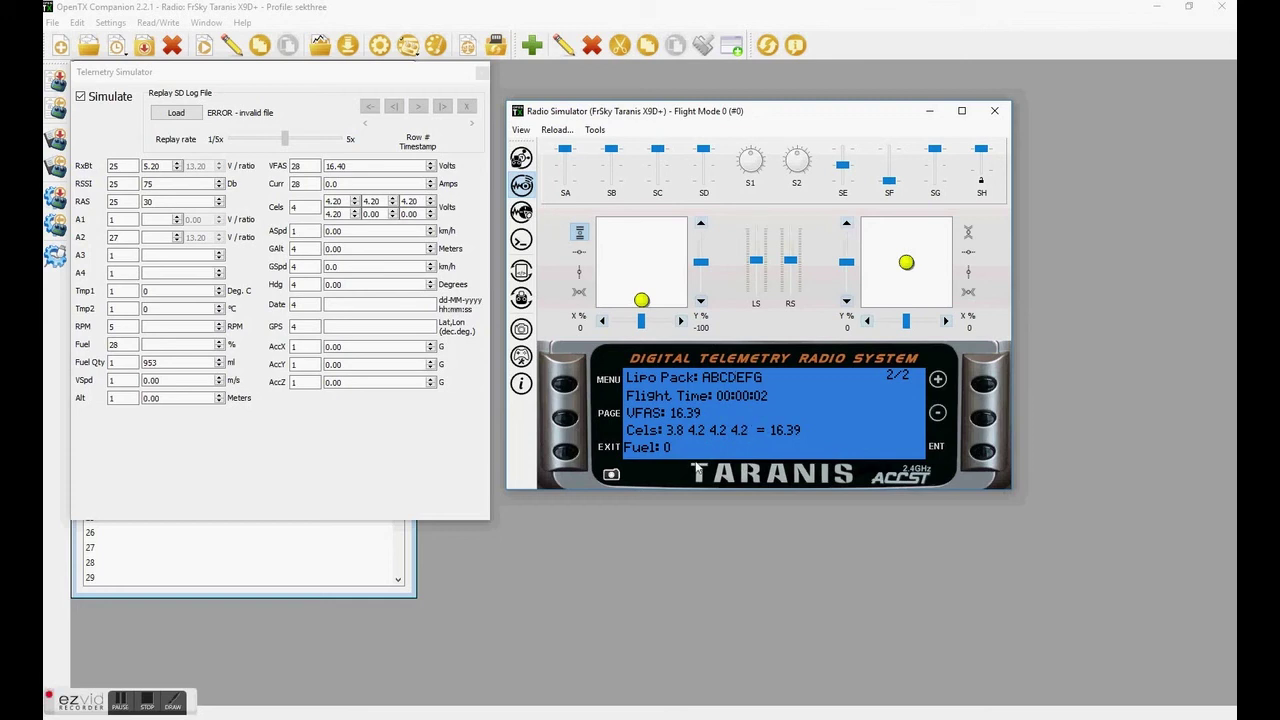
# Step: Switch back to Mark30-BluSt.log in Notepad++, change the second entry's Cels total to 16.4, and save the file
pyautogui.click(611, 470)
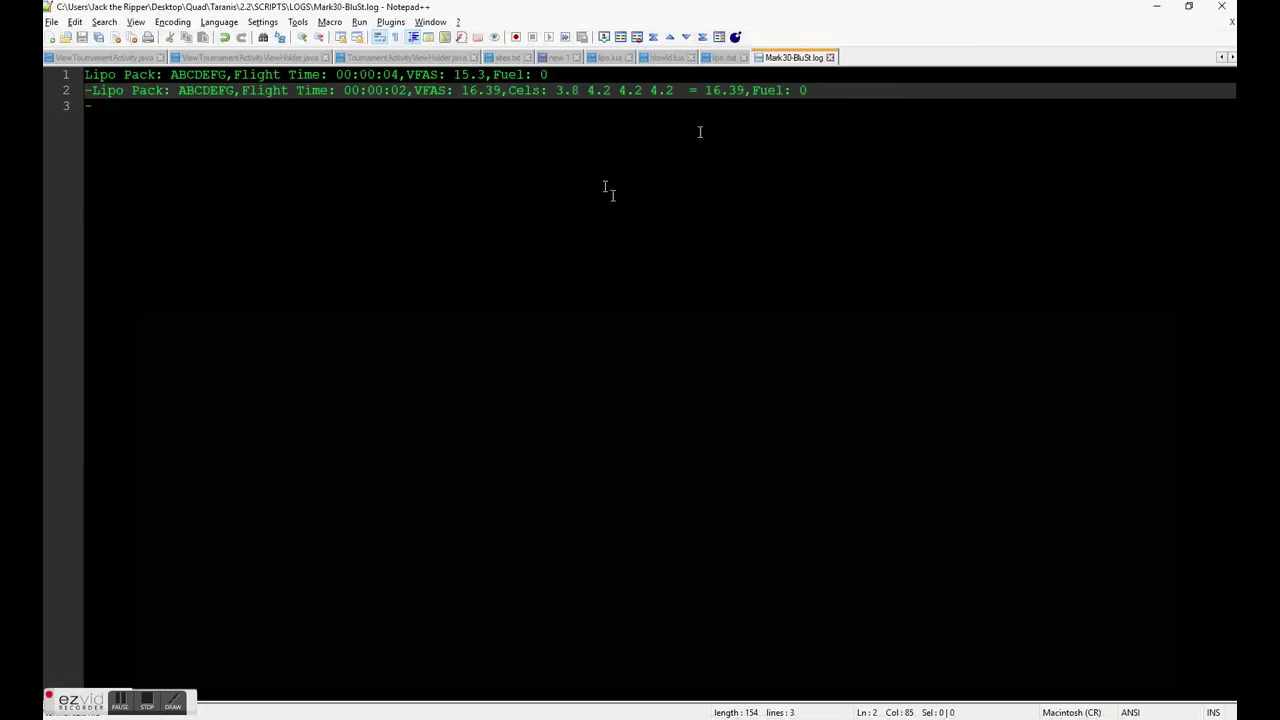
pyautogui.click(736, 108)
pyautogui.press('Delete')
pyautogui.press('BackSpace')
pyautogui.write('4')
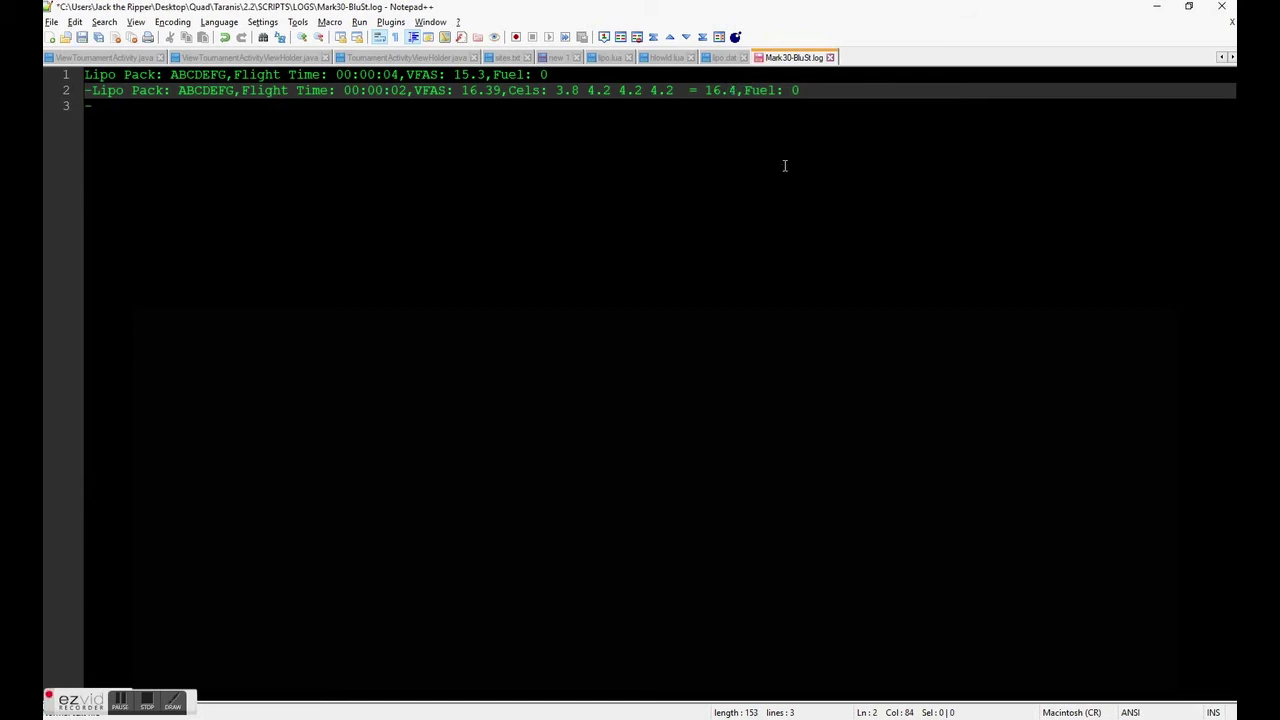
pyautogui.hotkey('ctrl', 's')
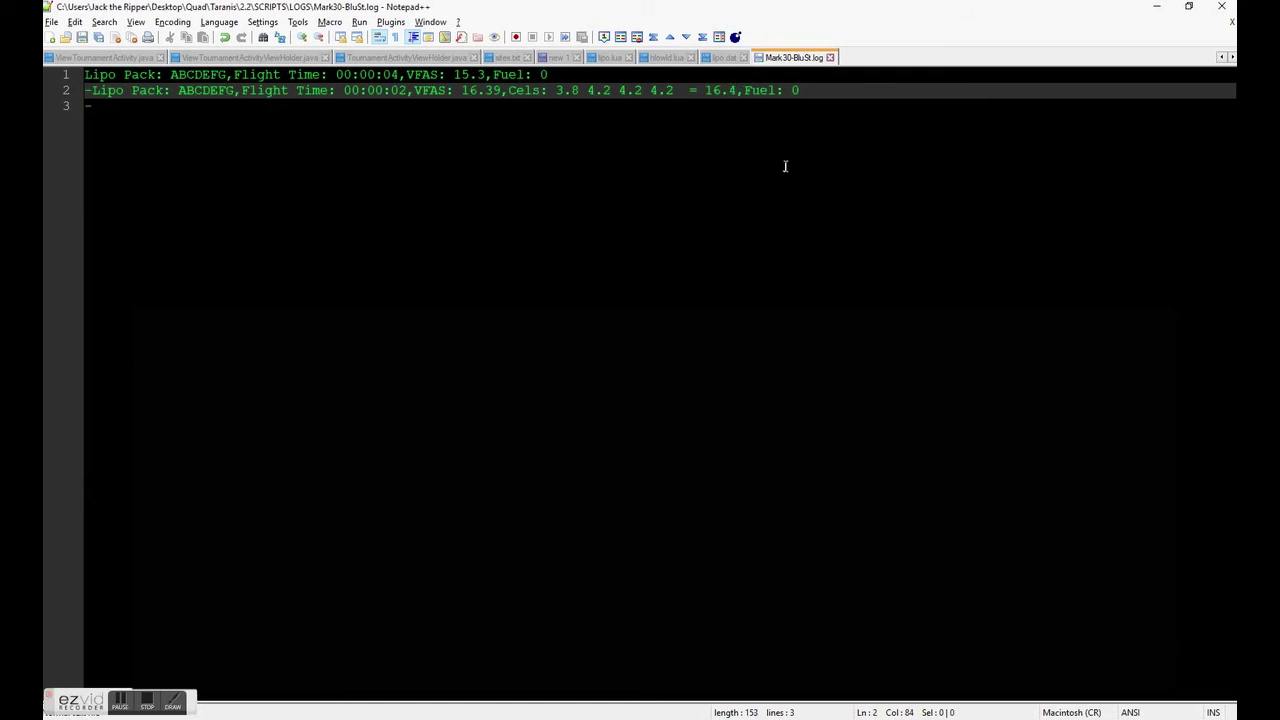
# Step: Return to the radio simulator, check the edited second entry in the lipo script's flight log, and exit the log
pyautogui.click(1160, 8)
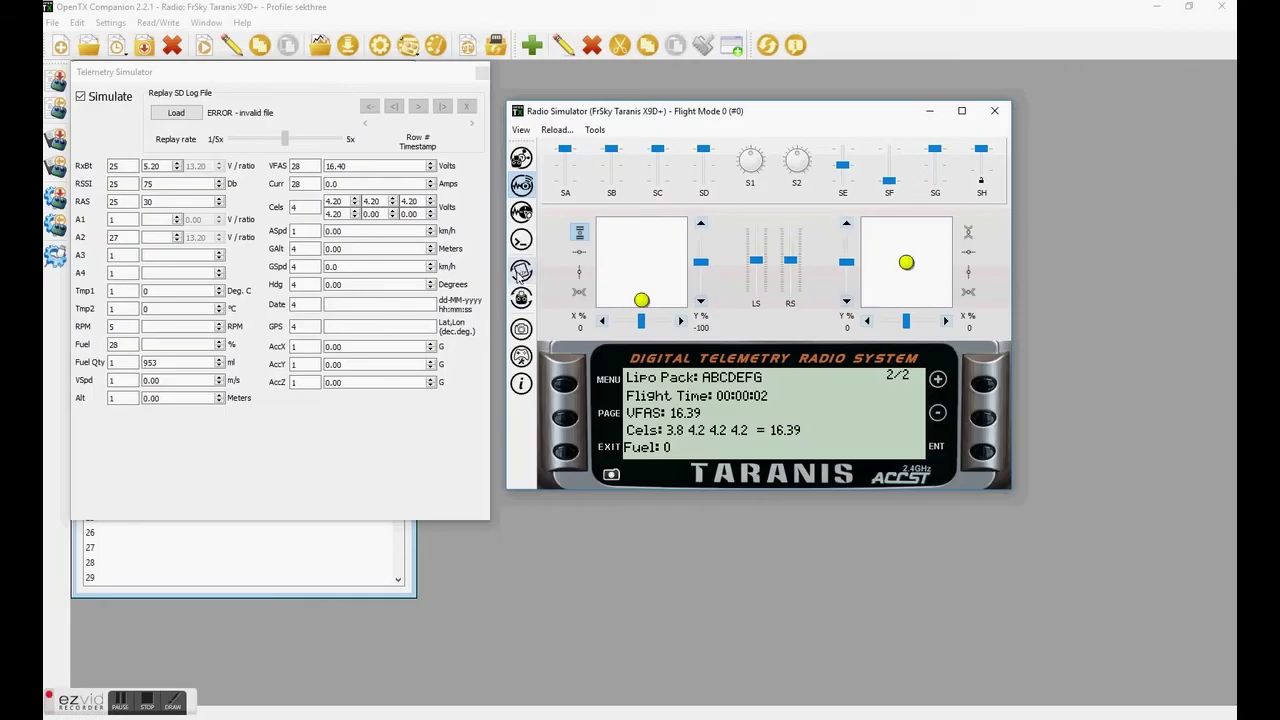
pyautogui.click(569, 394)
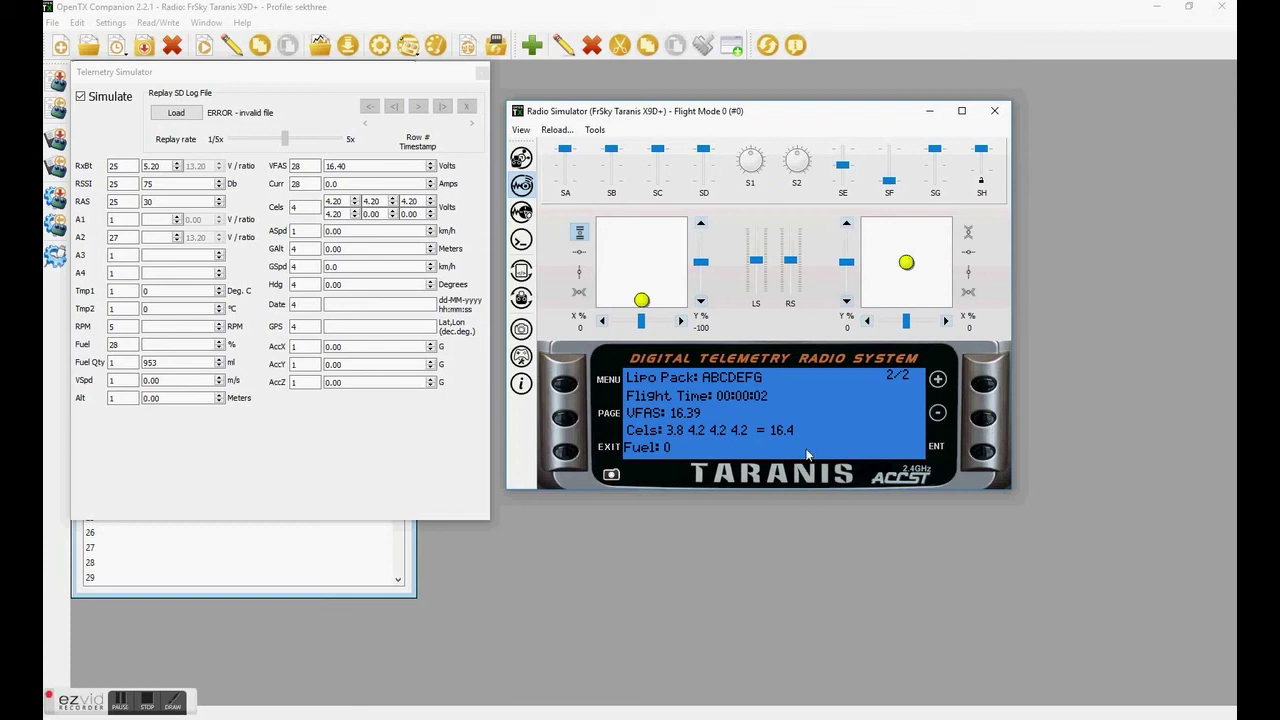
pyautogui.click(566, 455)
pyautogui.click(566, 455)
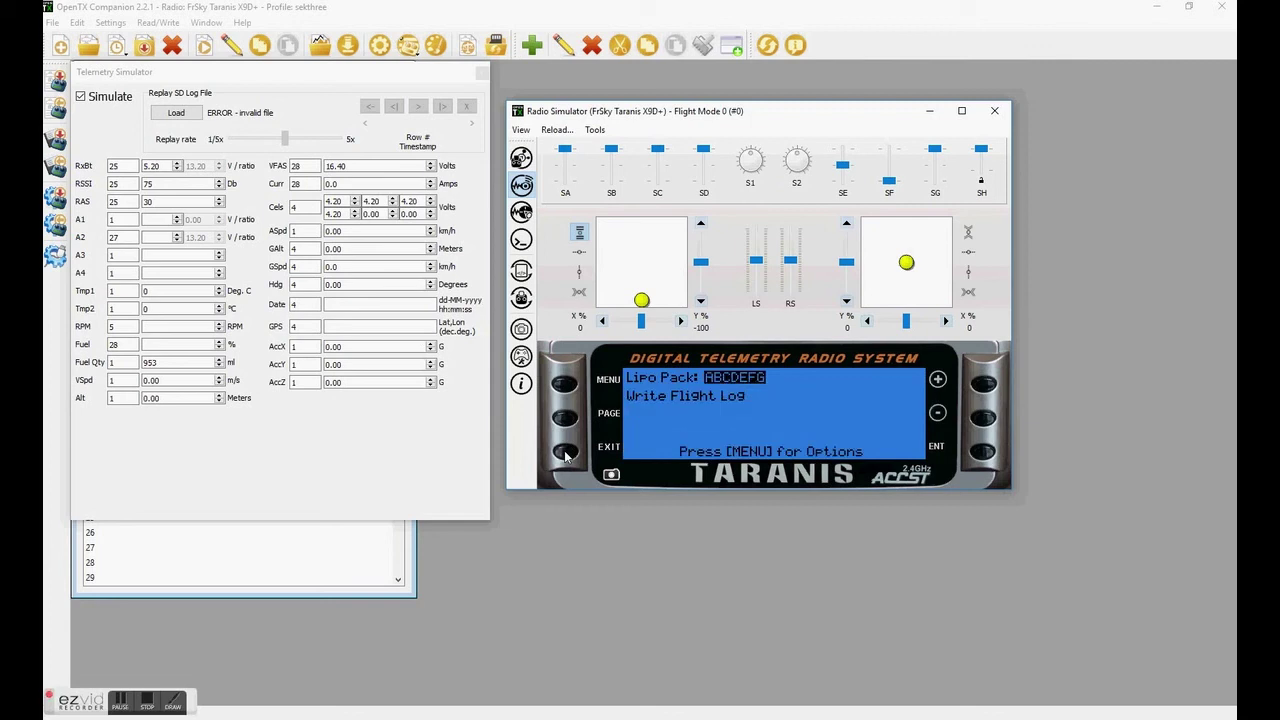
pyautogui.click(566, 455)
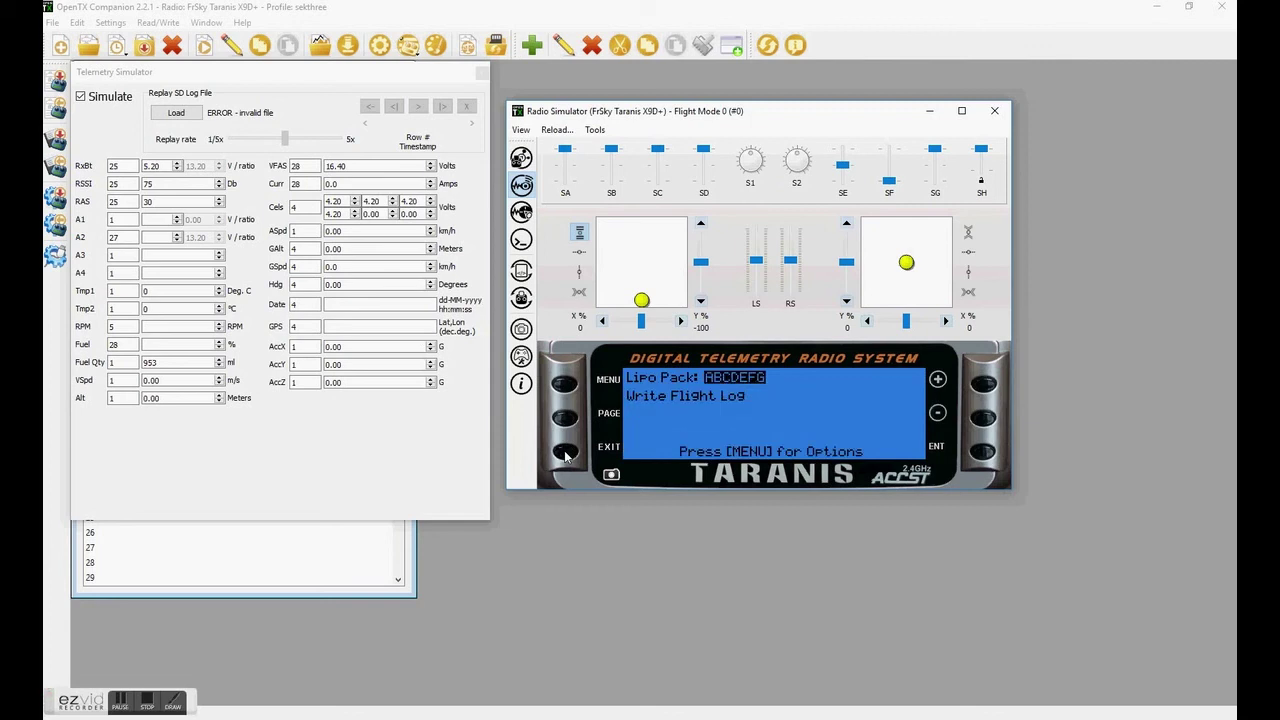
# Step: Open the Mark30-BluSt model's telemetry page and go through the sensor list to the Cels sensor
pyautogui.click(568, 384)
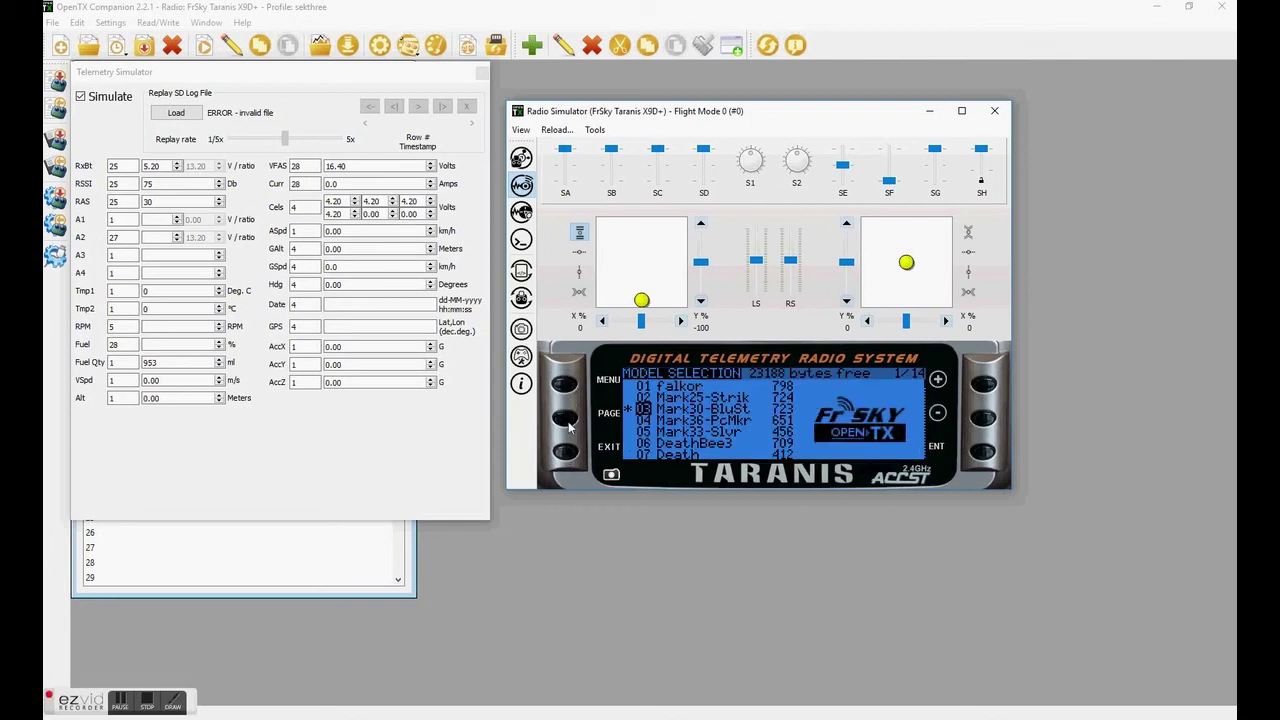
pyautogui.click(568, 427)
pyautogui.click(568, 427)
pyautogui.click(985, 420)
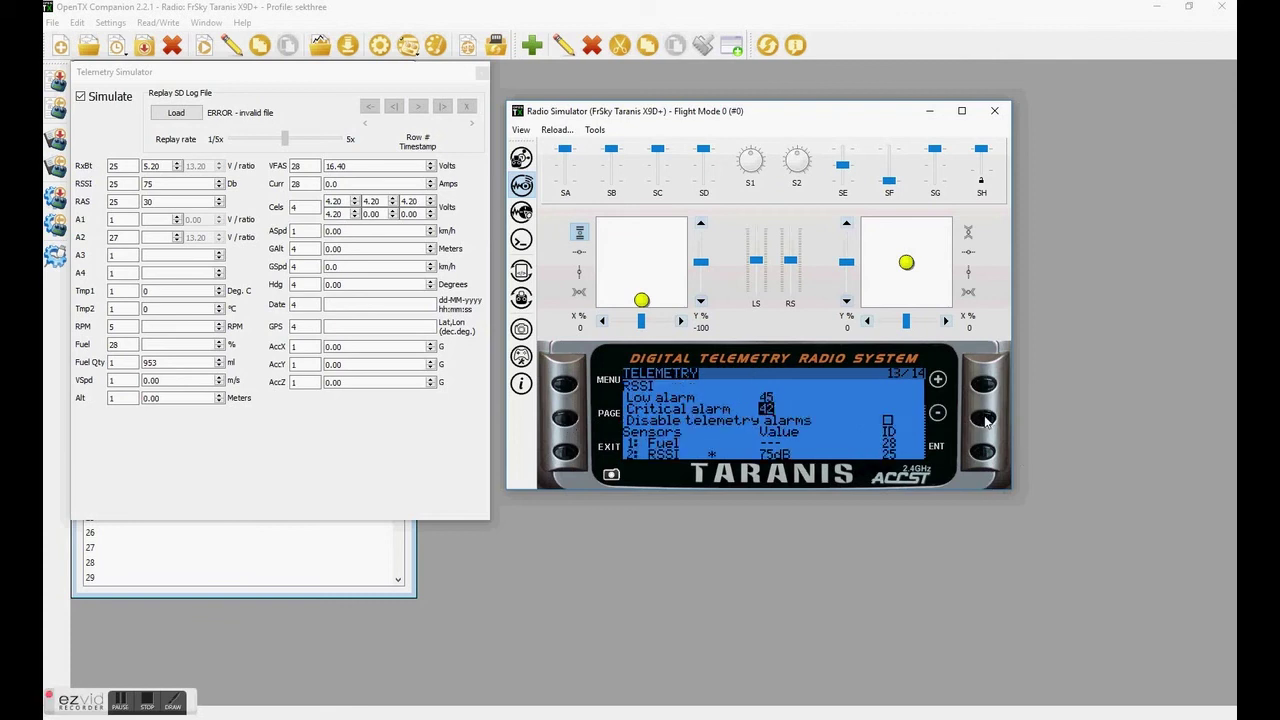
pyautogui.click(985, 420)
pyautogui.click(985, 420)
pyautogui.click(985, 420)
pyautogui.click(985, 420)
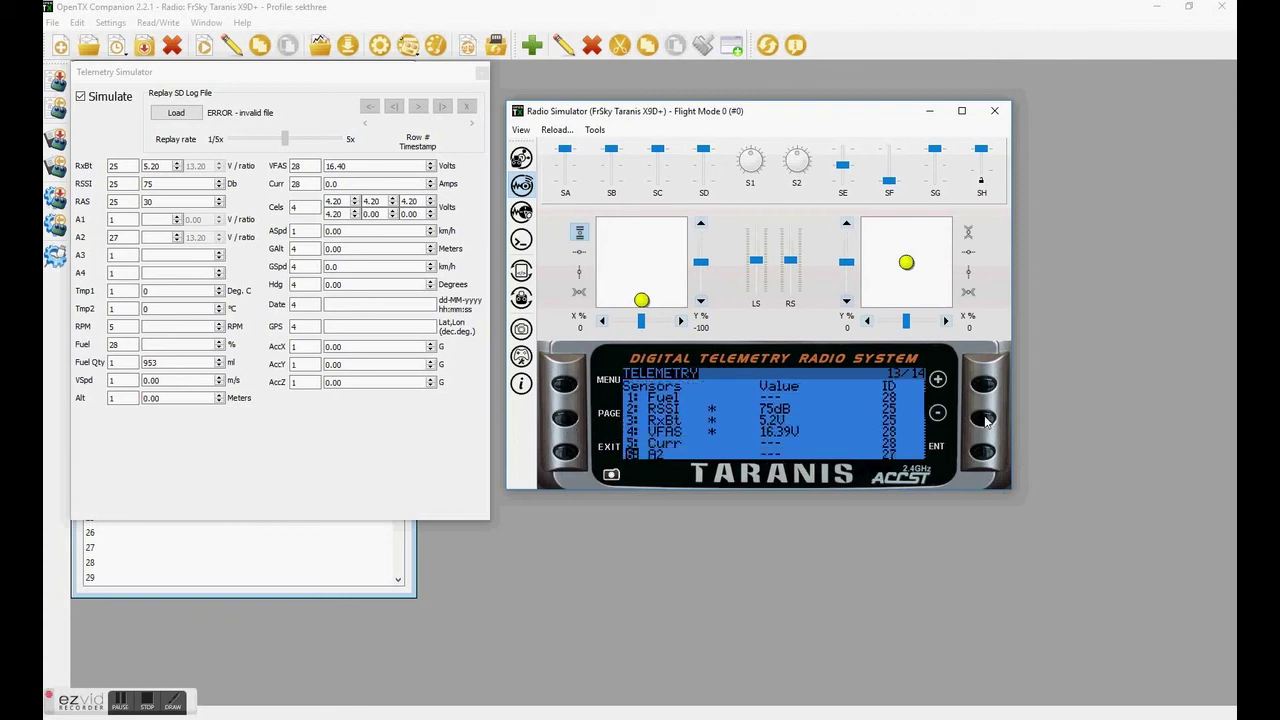
pyautogui.click(985, 420)
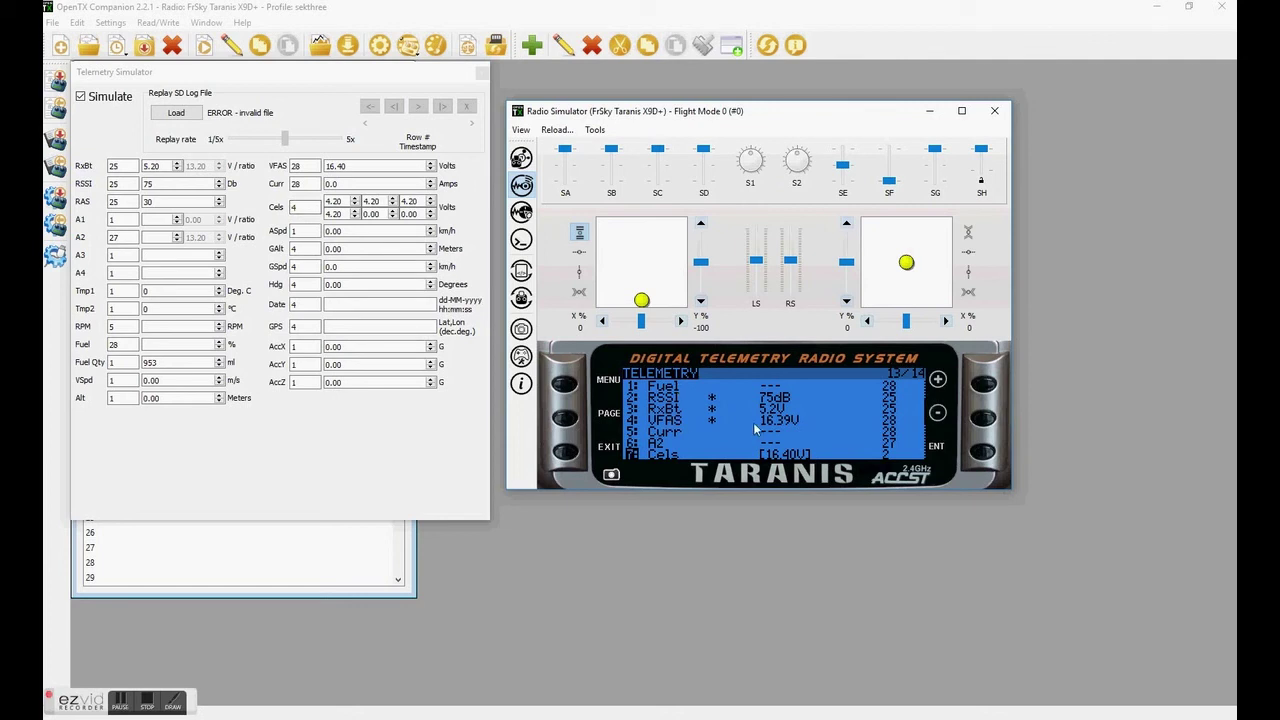
# Step: Set the simulated VFAS to 15.8 V and the first two Cels values to 3.8 V
pyautogui.doubleClick(321, 166)
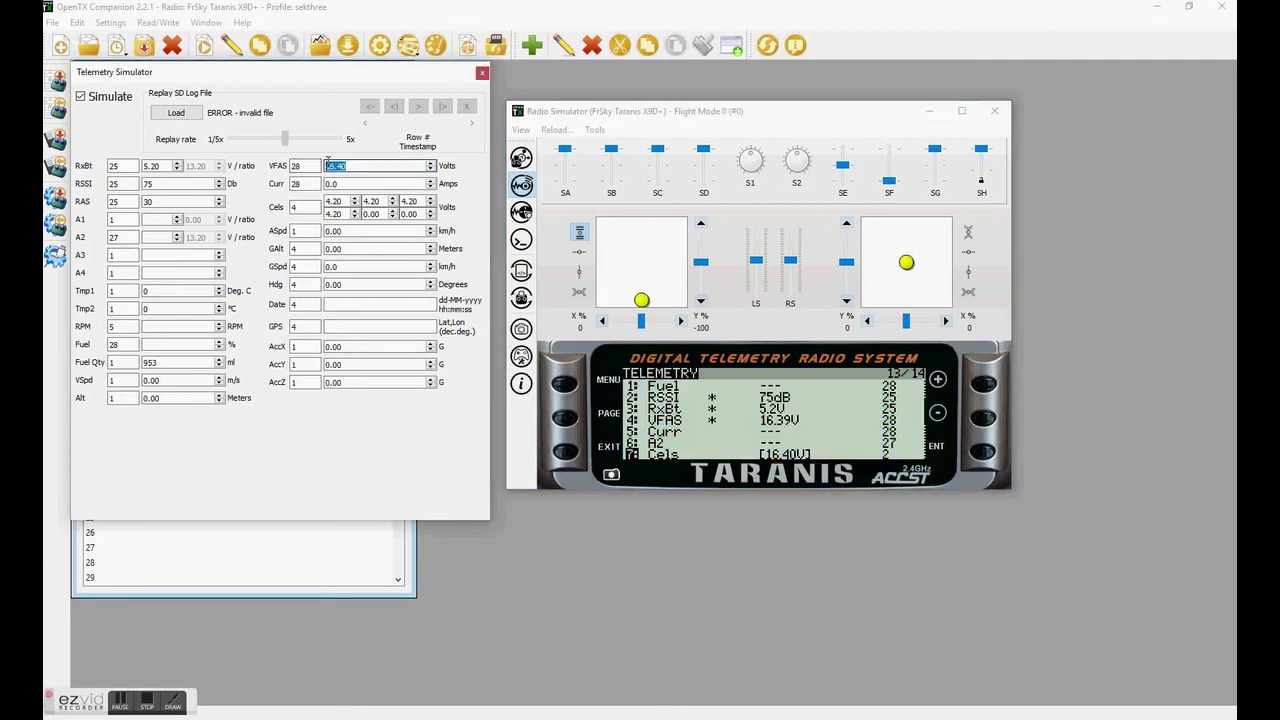
pyautogui.write('15.8')
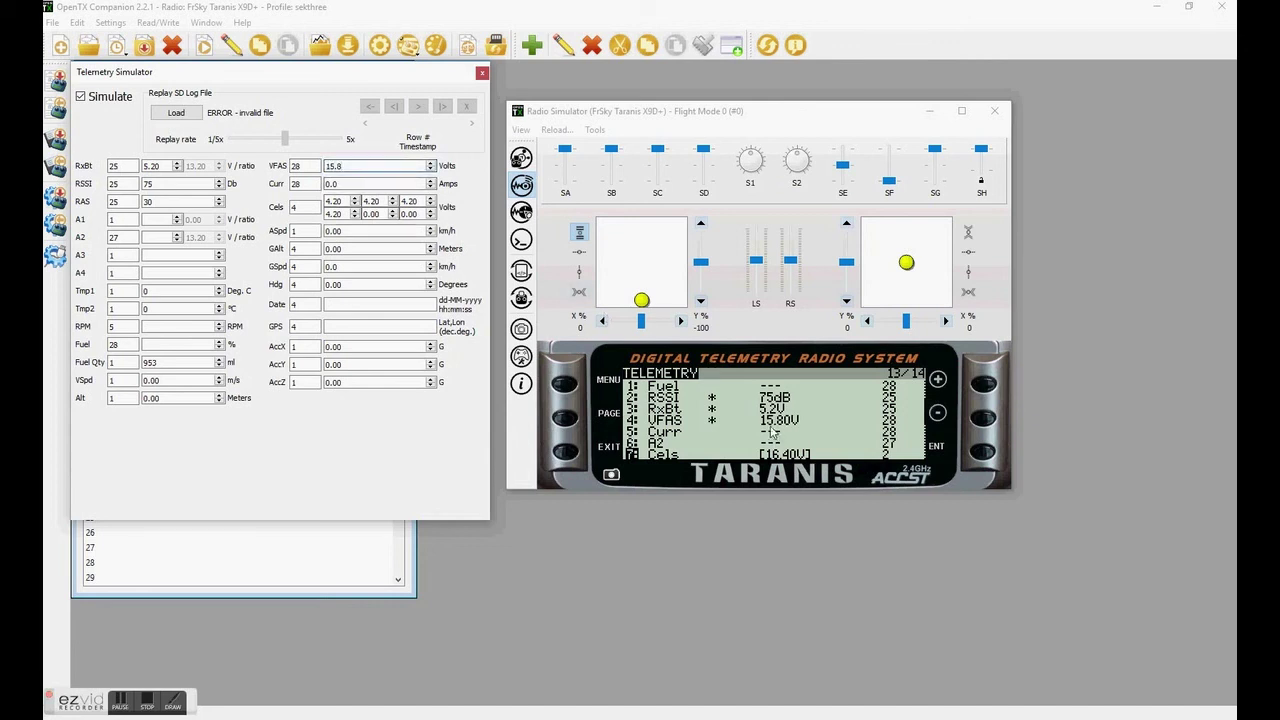
pyautogui.doubleClick(323, 206)
pyautogui.write('3.8')
pyautogui.doubleClick(378, 201)
pyautogui.write('4.2')
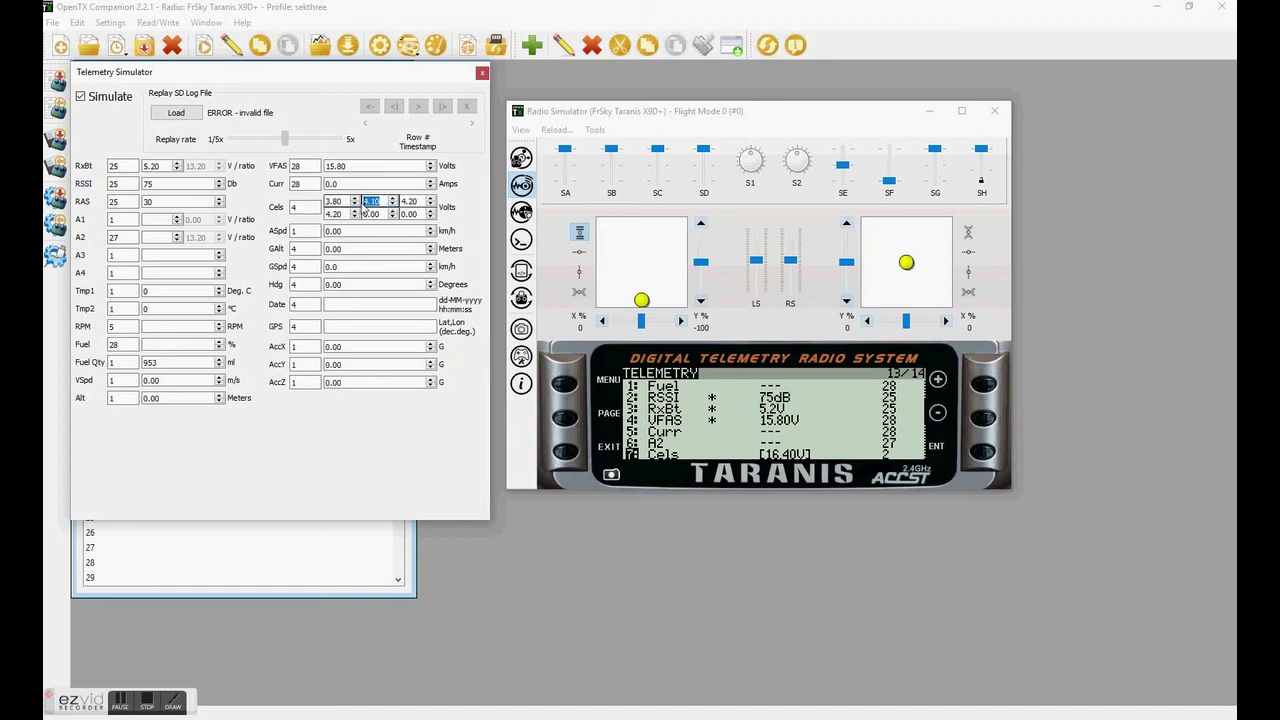
pyautogui.press('Down')
pyautogui.write('3.')
pyautogui.click(417, 201)
# Step: Run the discovery of new sensors on the radio's telemetry page and stop it
pyautogui.click(985, 420)
pyautogui.click(985, 420)
pyautogui.click(985, 422)
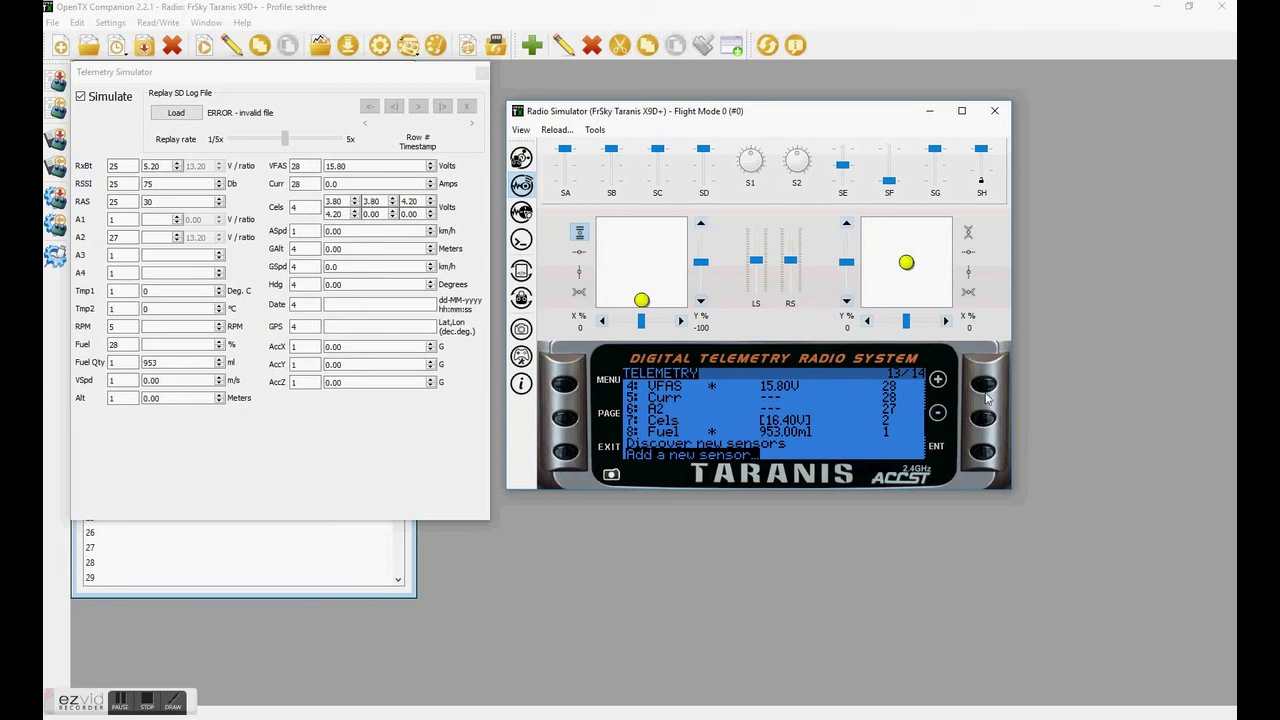
pyautogui.click(986, 392)
pyautogui.click(985, 452)
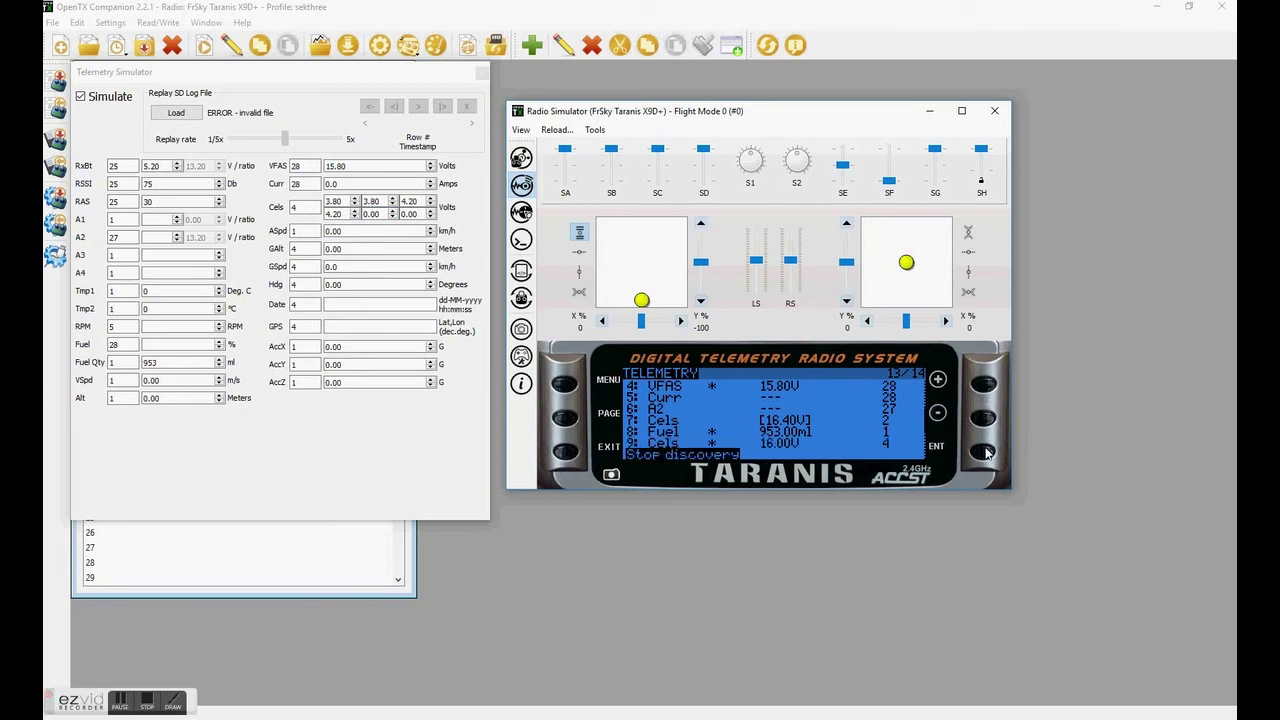
pyautogui.click(985, 452)
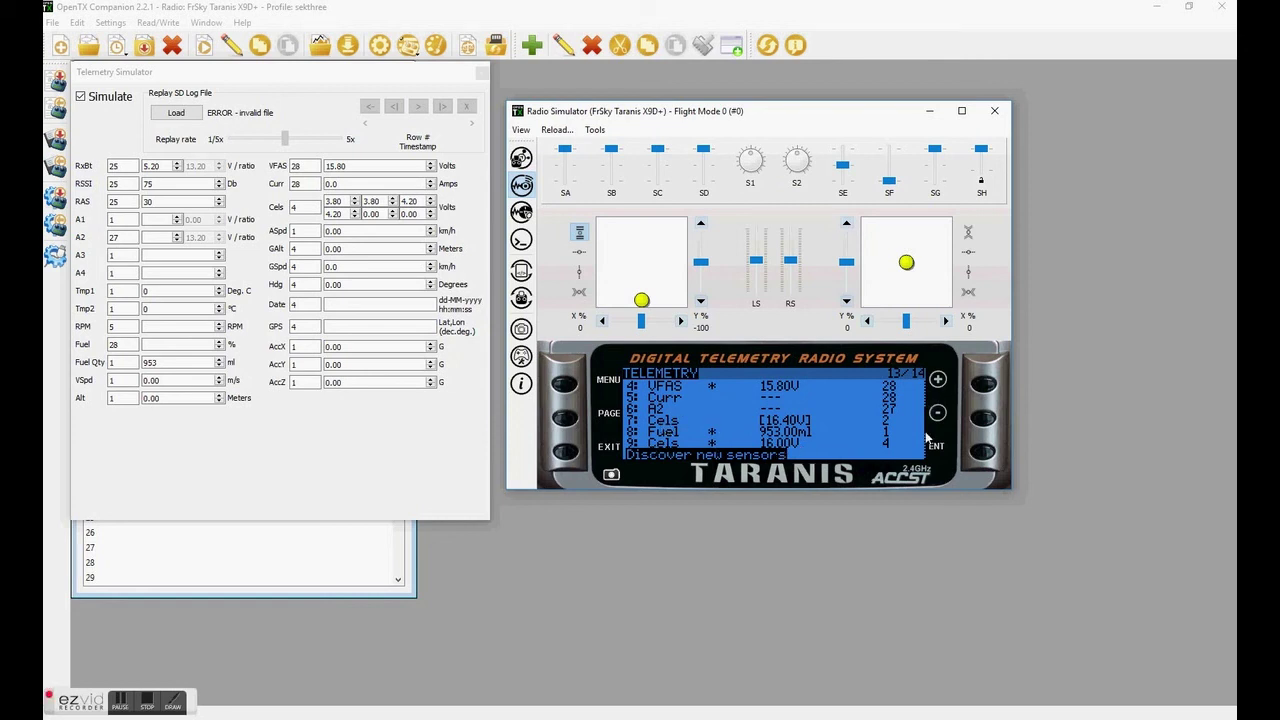
# Step: Select the newly discovered Cels sensor, and set the simulated Fuel Qty to 900 ml and the first two Cels values to 3.5 V
pyautogui.click(988, 385)
pyautogui.click(988, 385)
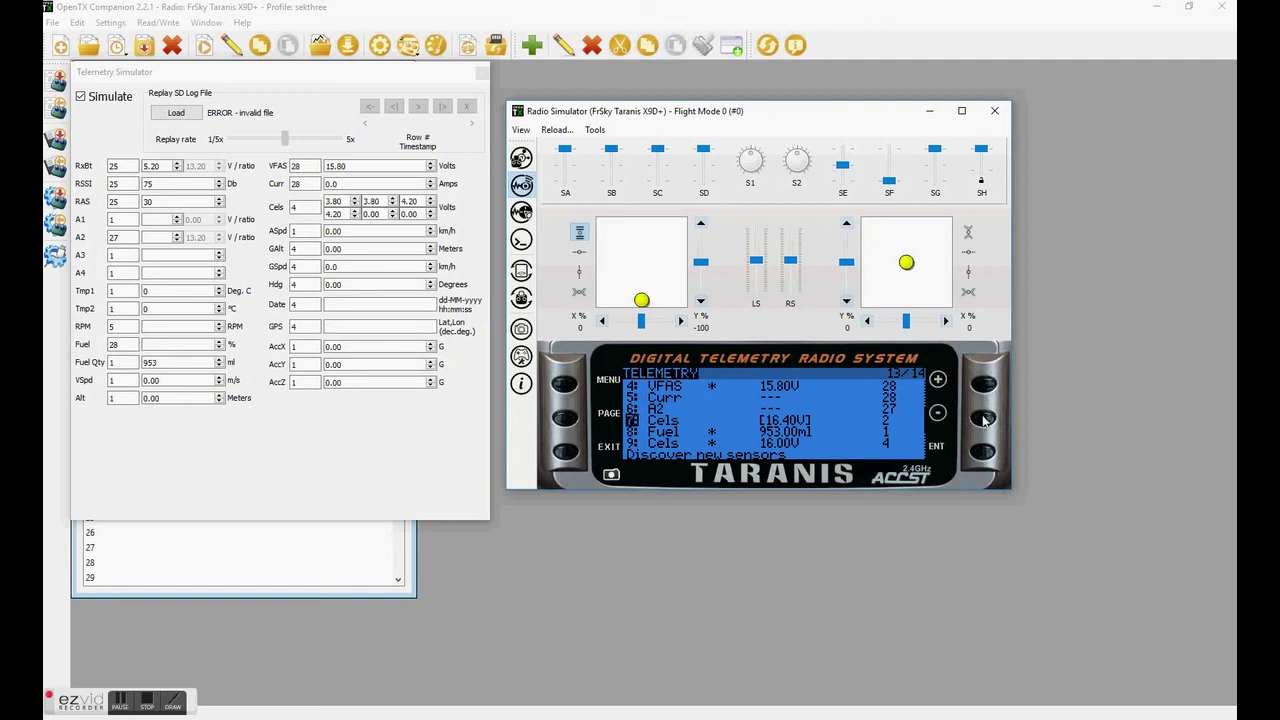
pyautogui.click(984, 421)
pyautogui.doubleClick(167, 363)
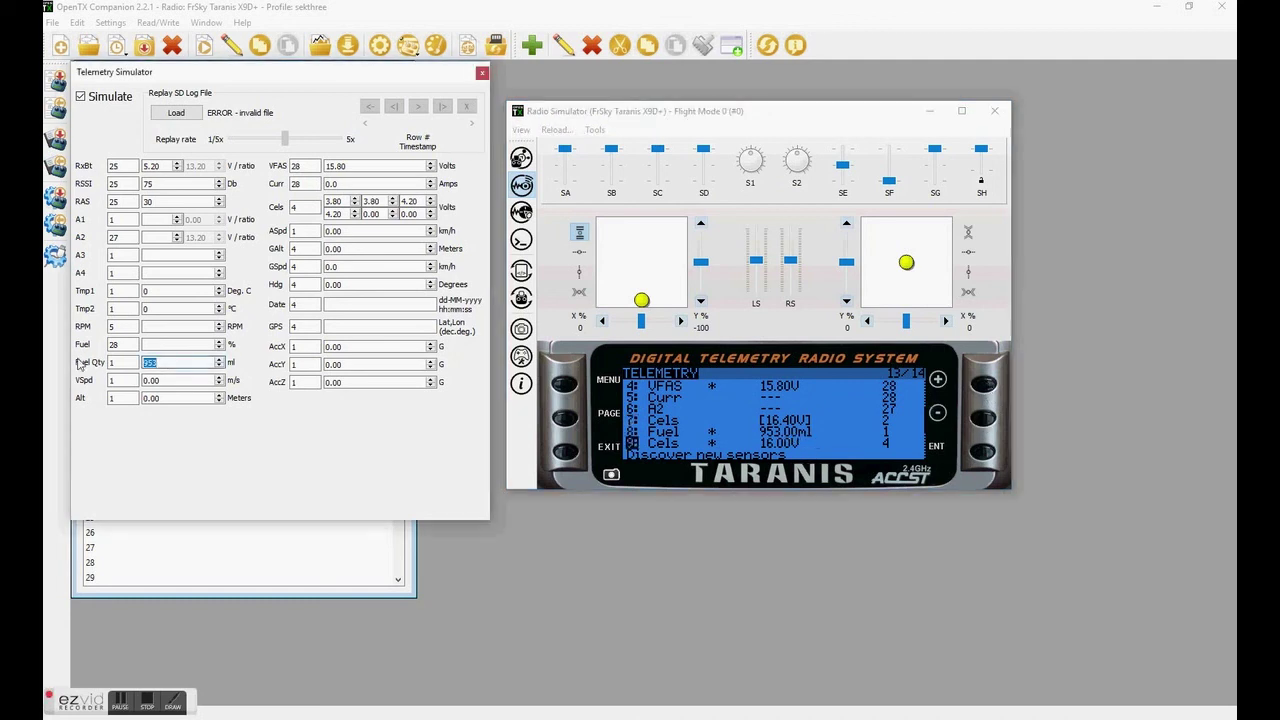
pyautogui.write('900')
pyautogui.doubleClick(336, 201)
pyautogui.write('3.5')
pyautogui.press('Tab')
pyautogui.write('3.5')
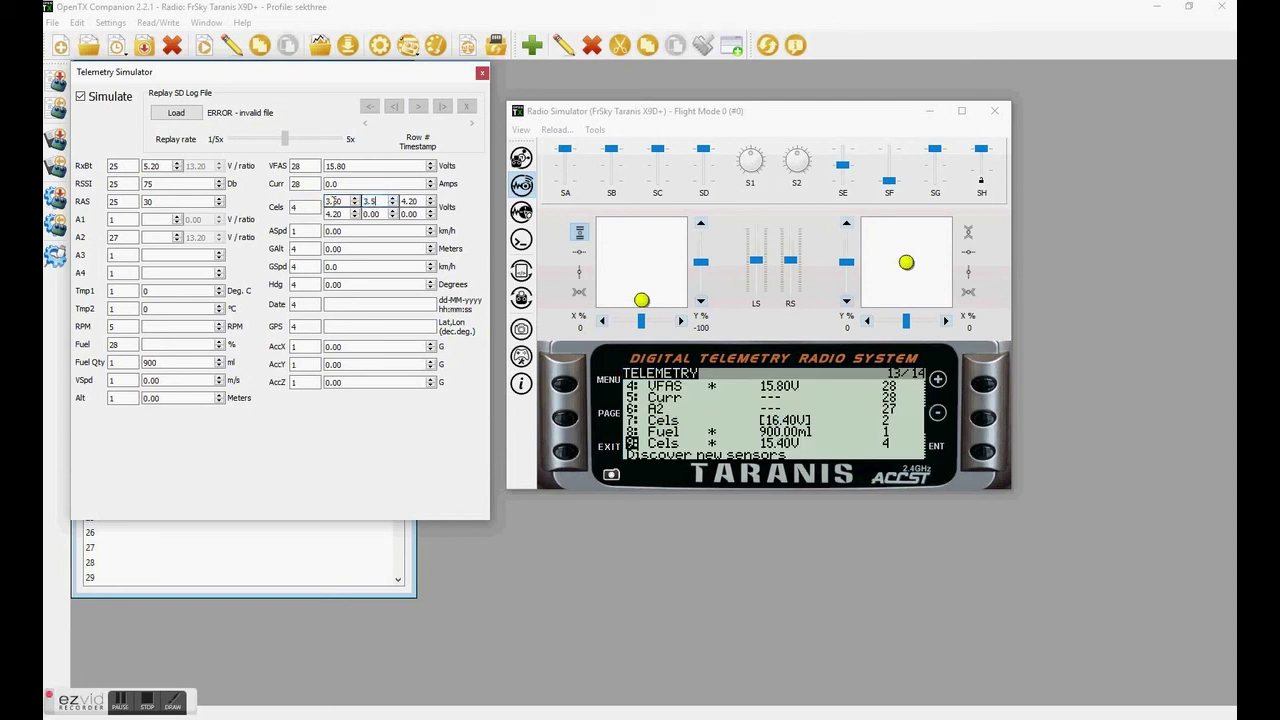
pyautogui.click(788, 447)
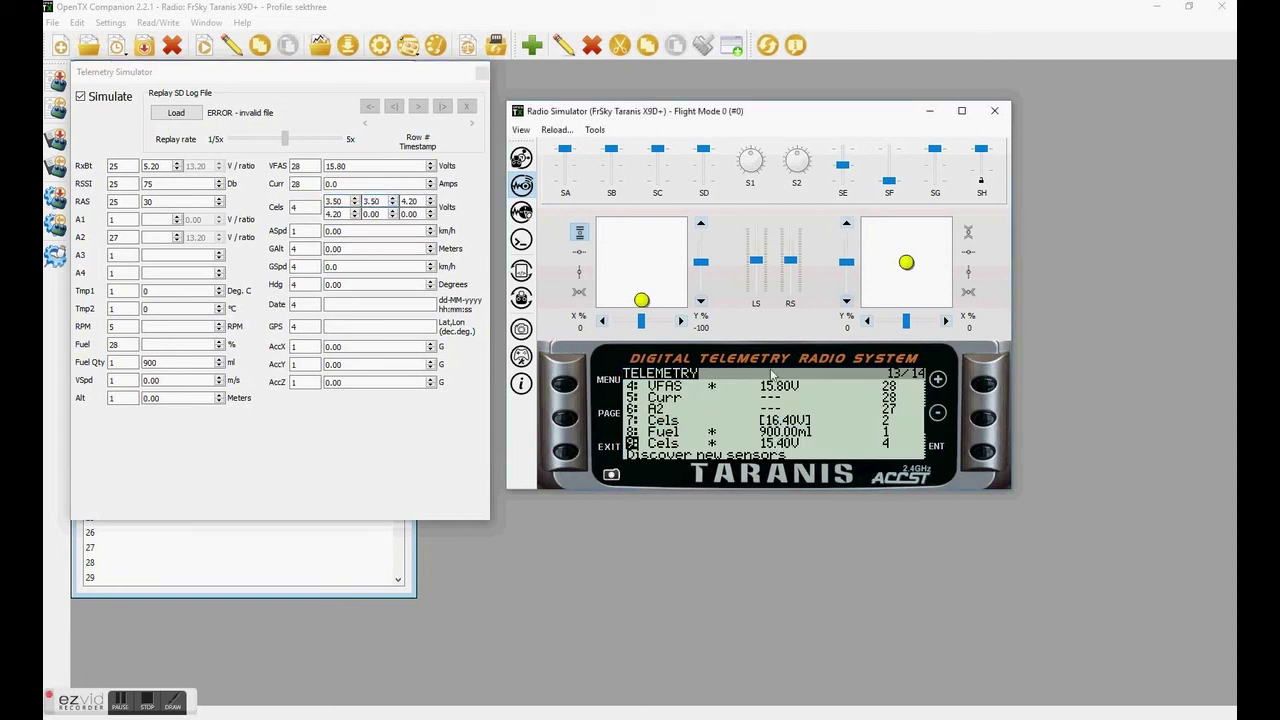
# Step: Exit the telemetry page to the radio's main view
pyautogui.click(567, 452)
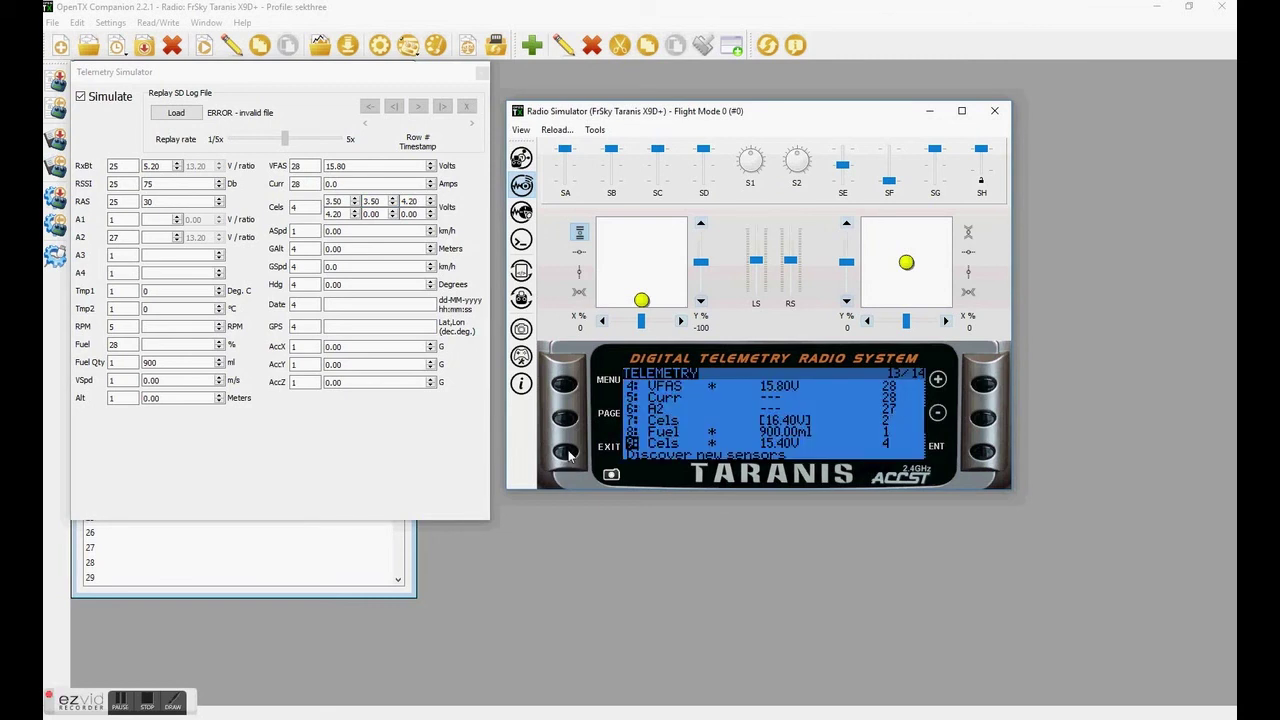
pyautogui.click(567, 452)
pyautogui.click(567, 452)
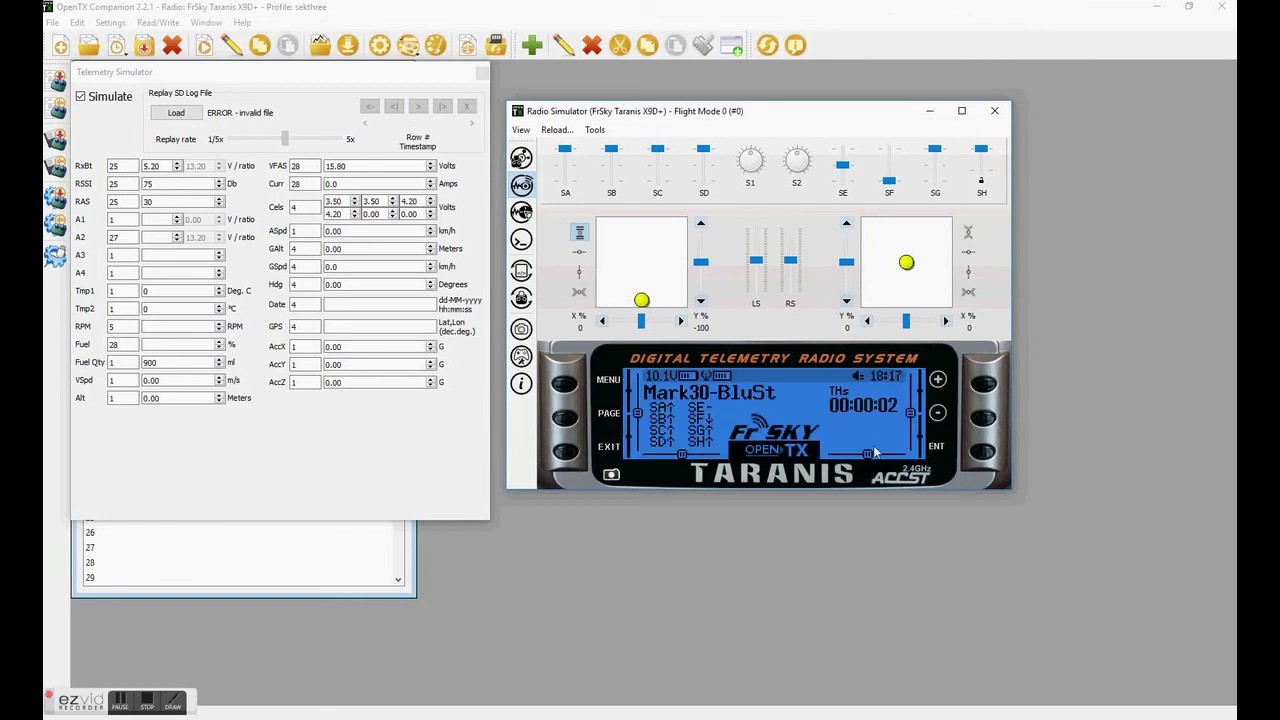